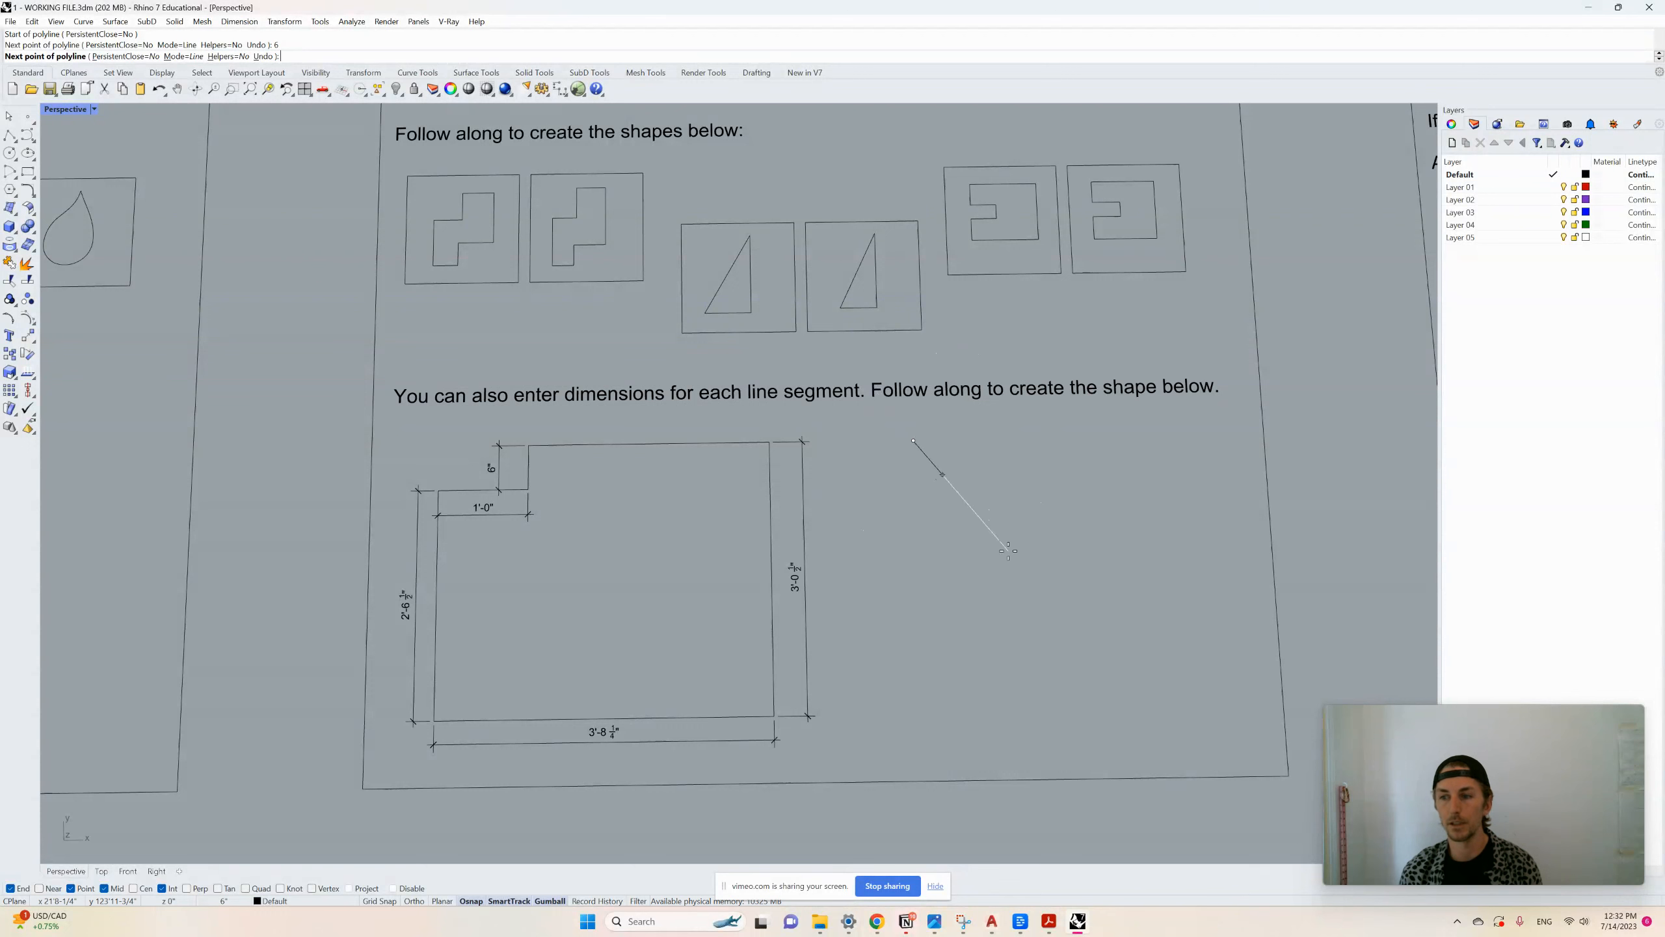
Place the polyline's 6-inch first segment straight down, then add a 12-inch horizontal segment running left from its end
left_click(918, 605)
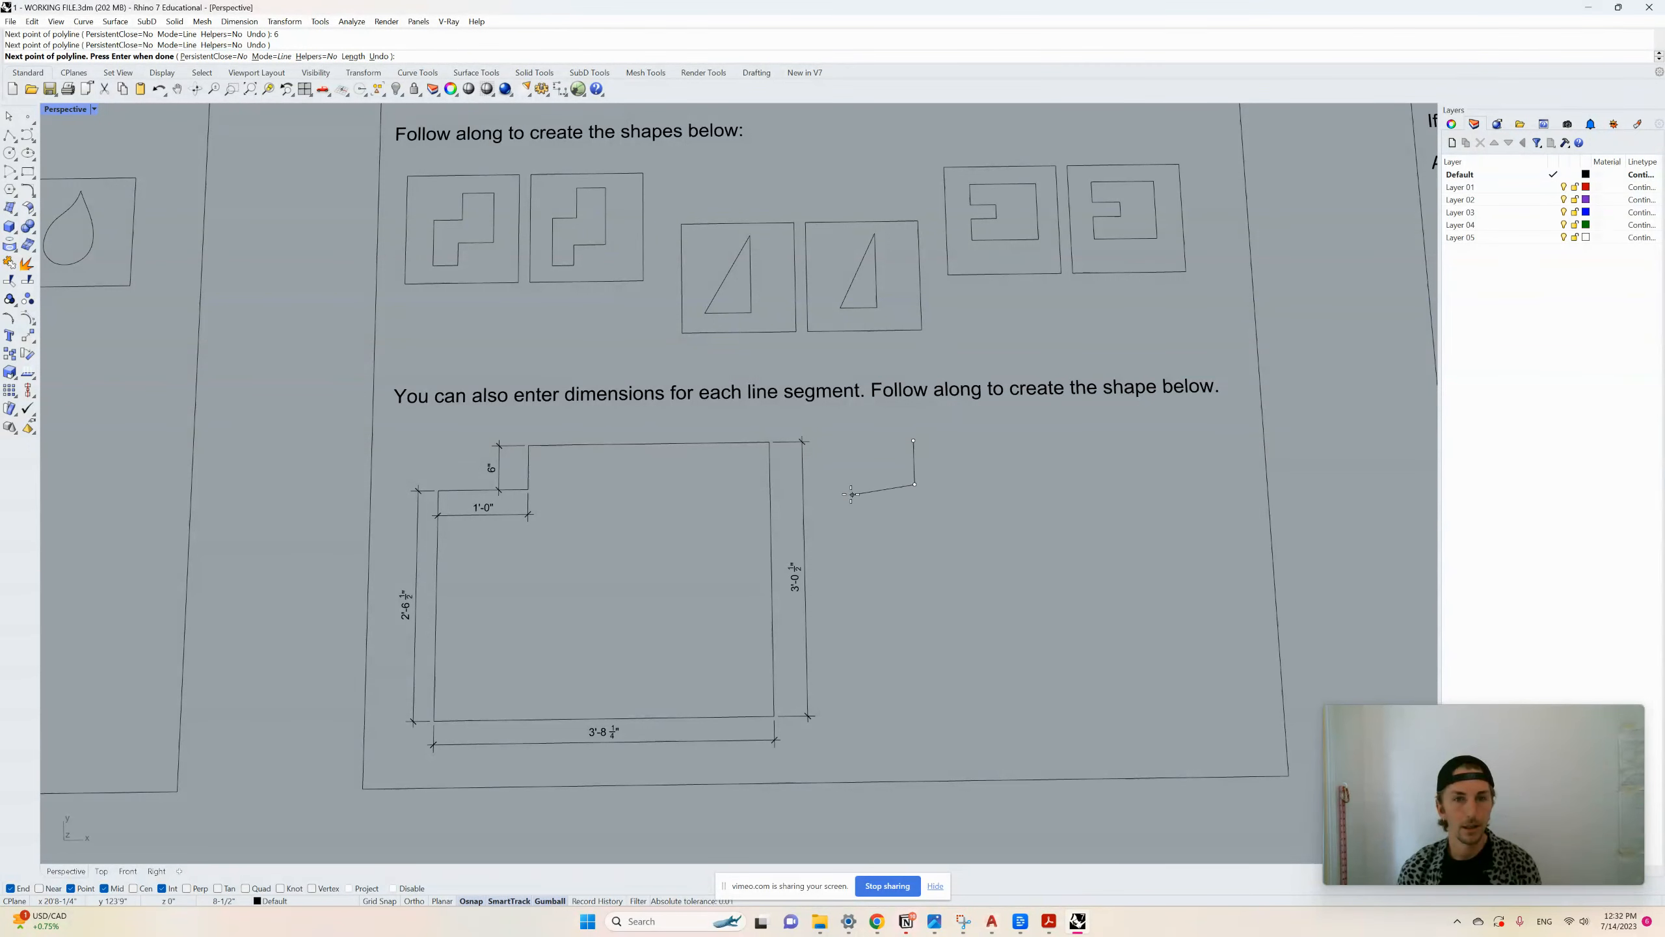
type("12")
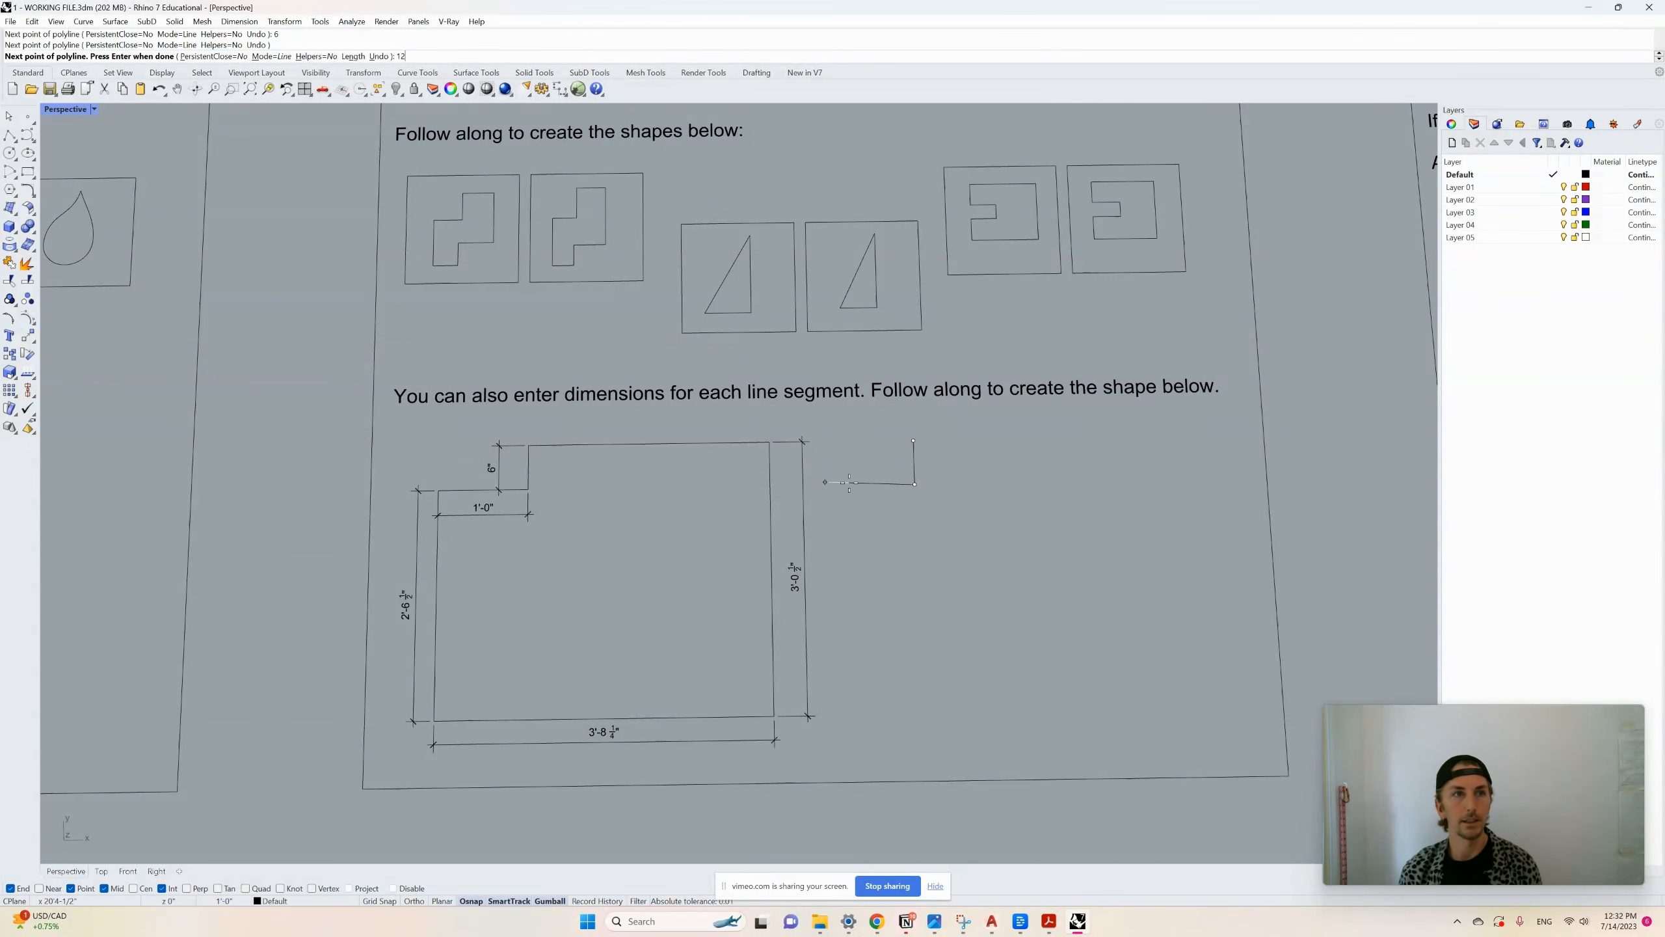
key("Return")
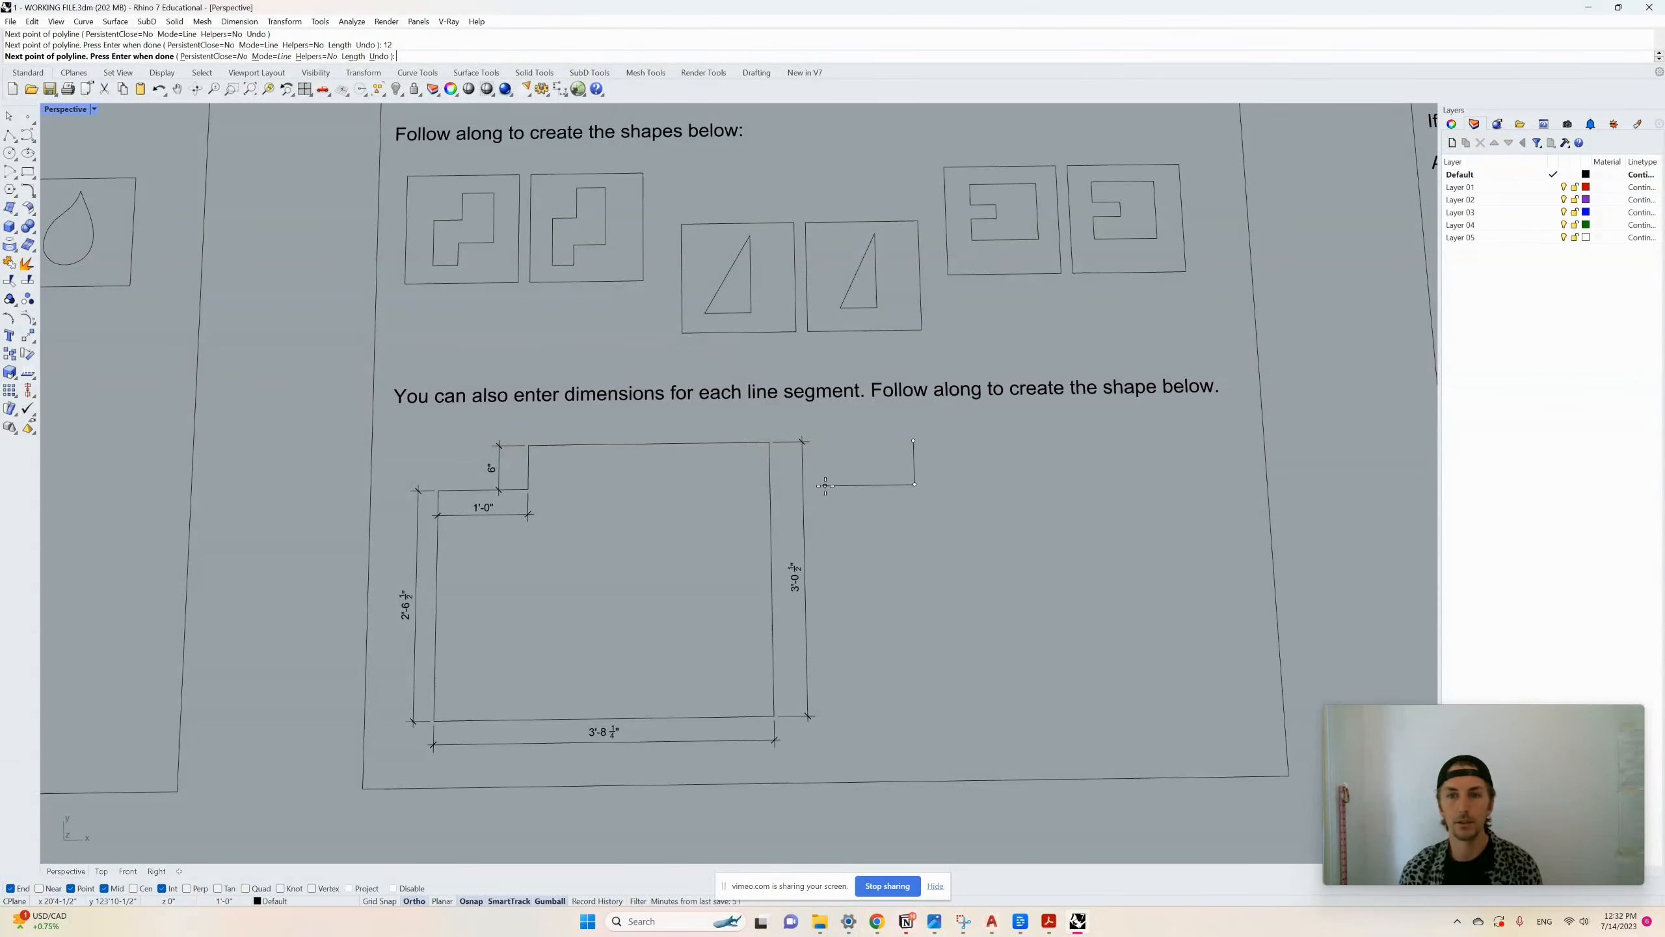
left_click(825, 485)
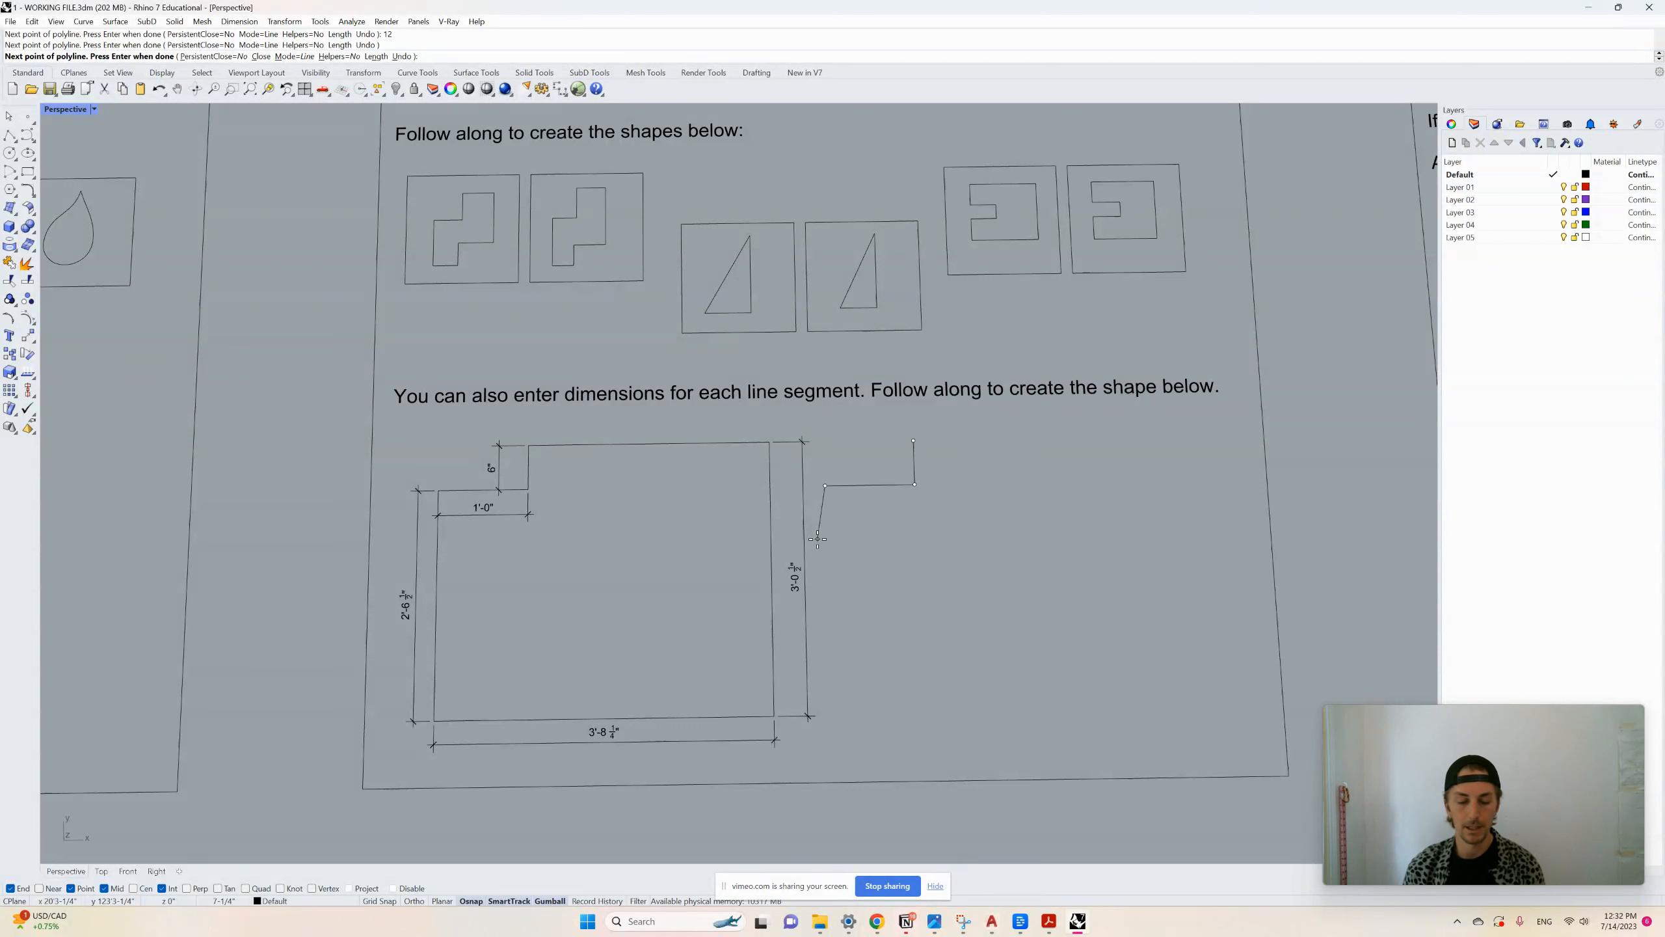
Add a polyline segment 2'6.5" long running straight down from the end of the 12-inch segment
type("2")
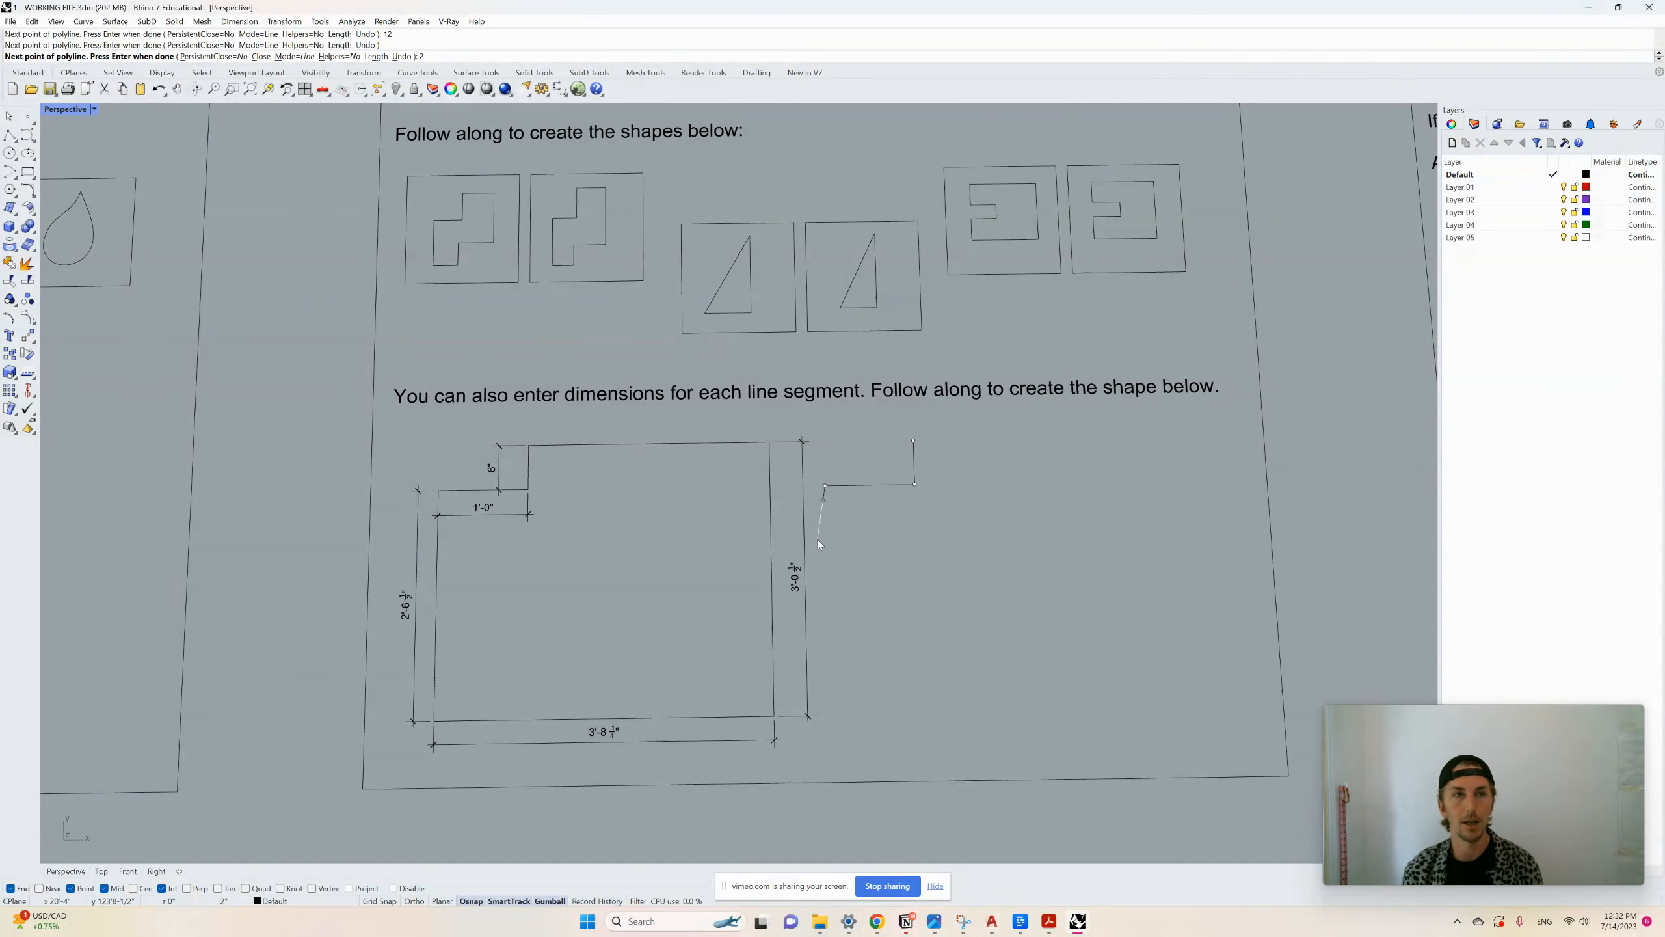
type("'")
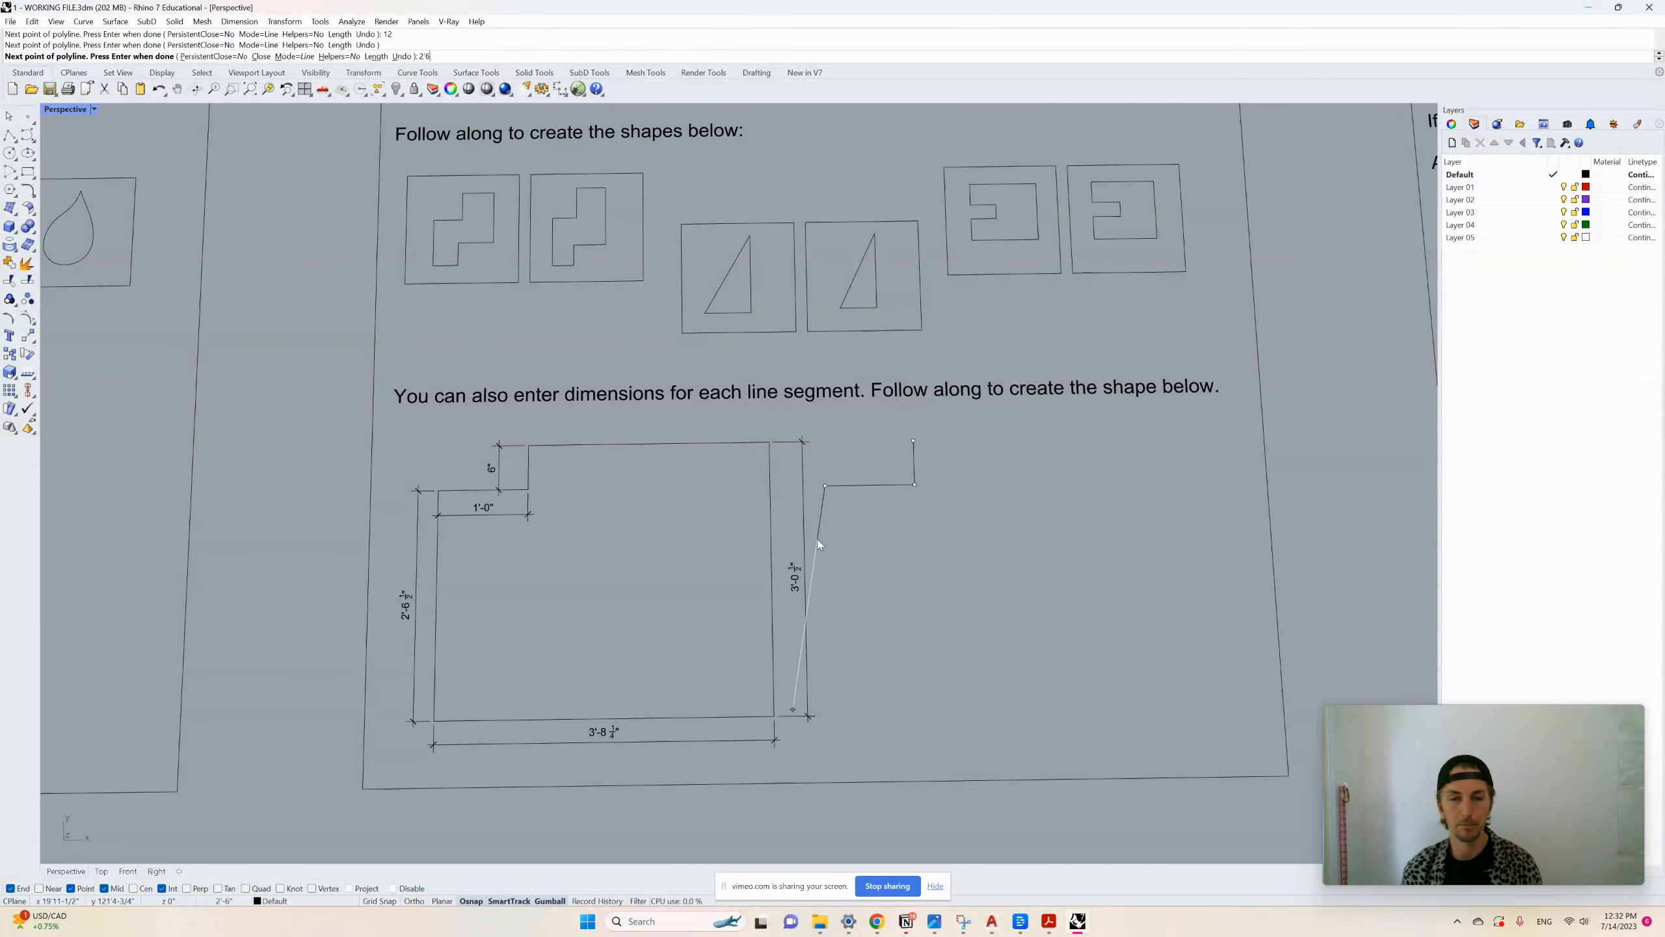
type("6.5")
key("Return")
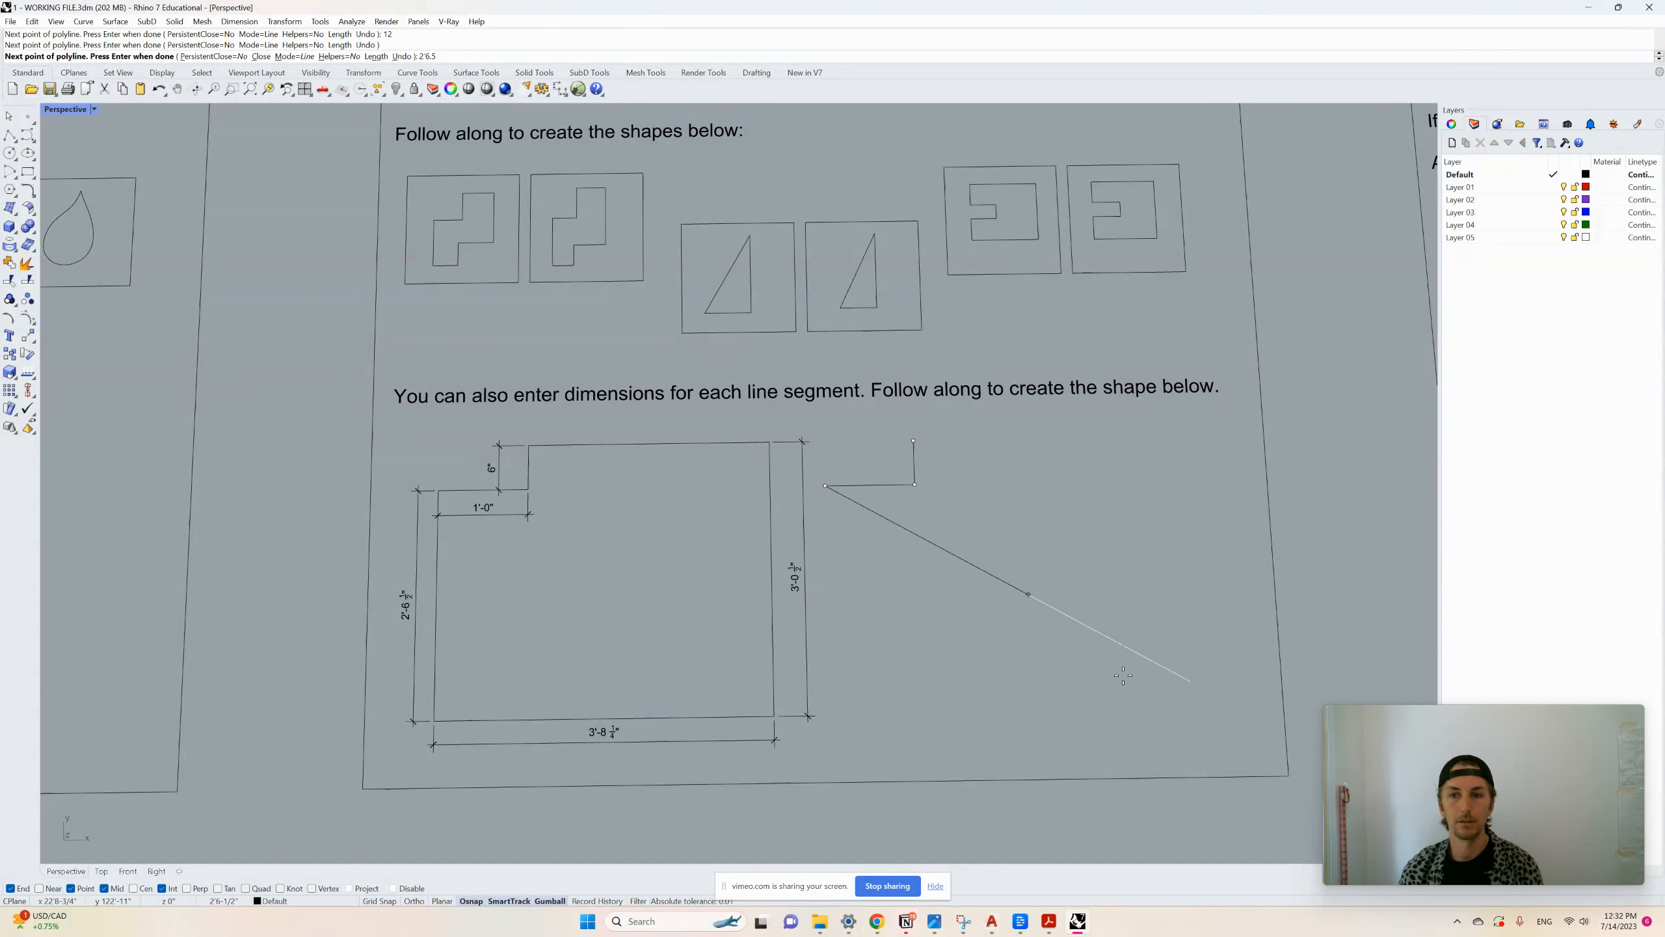
key("shift")
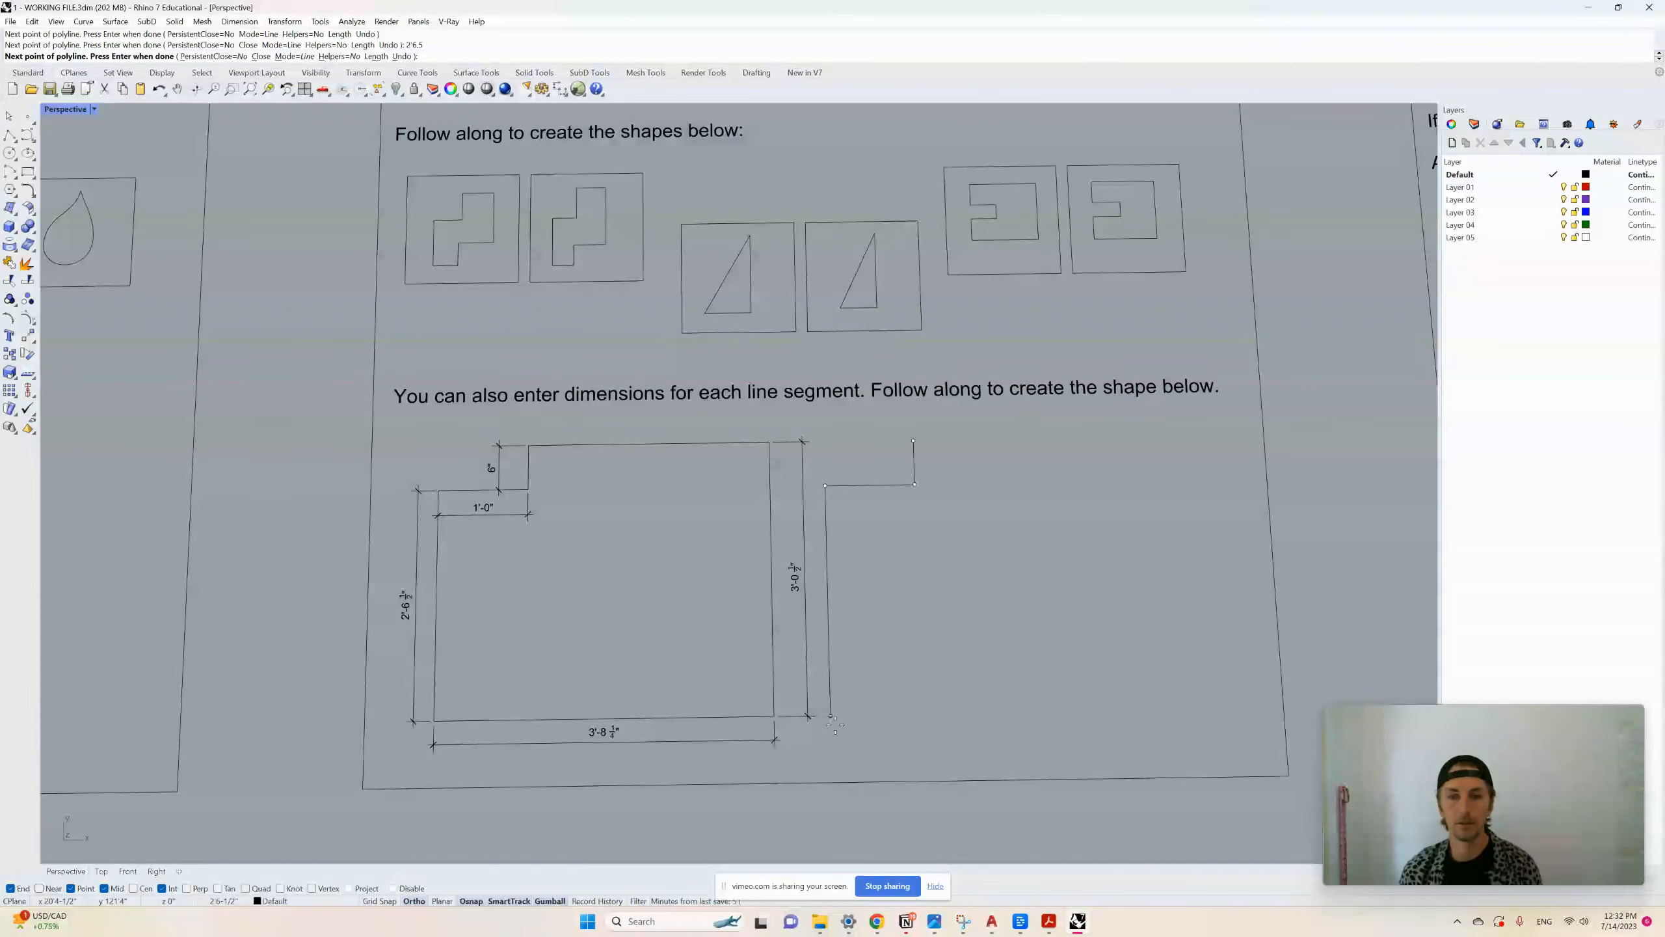
left_click(830, 748)
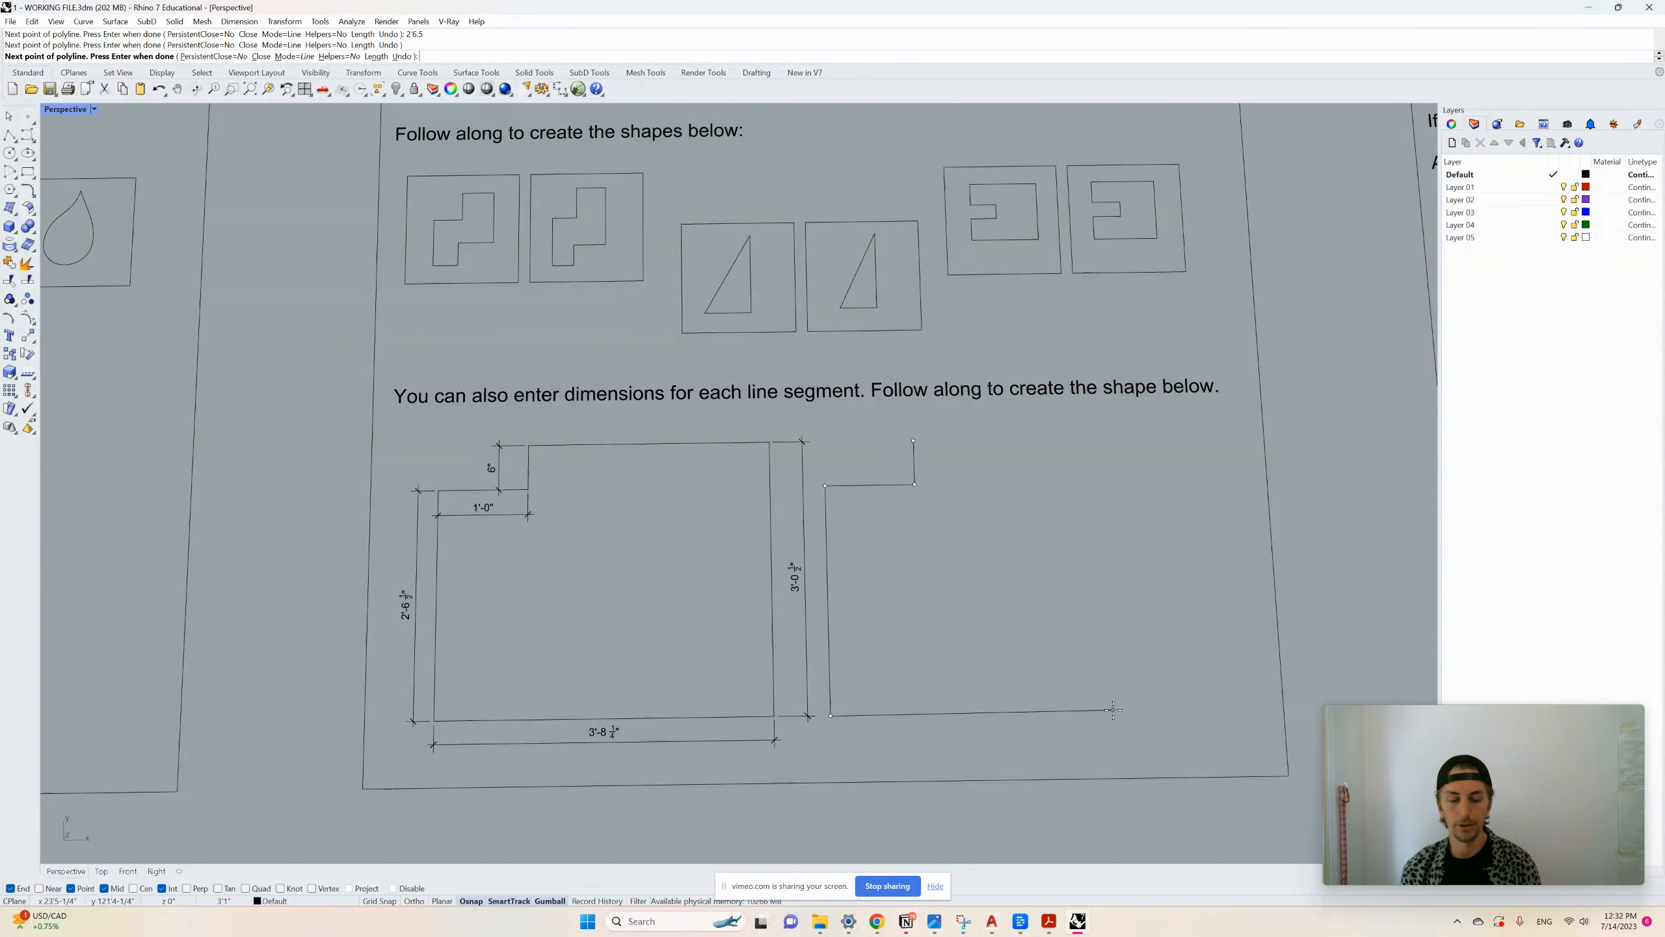
Add a horizontal polyline segment 3'8-1/4" long running right to form the shape's bottom edge
type("3'")
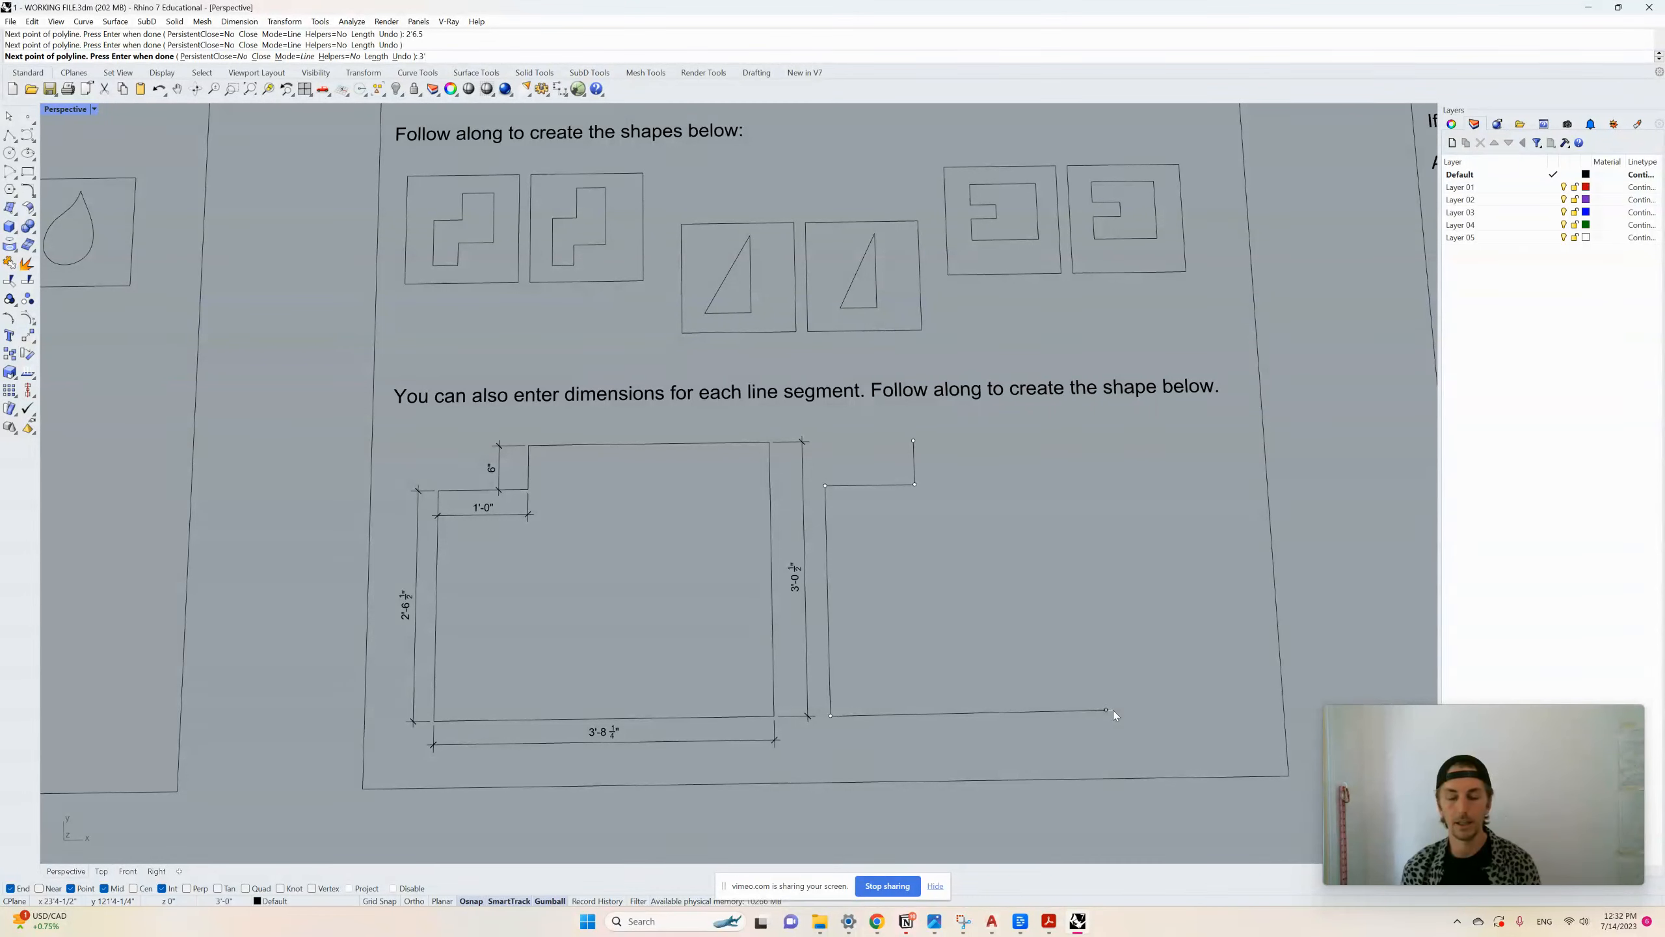
type("8-1/4")
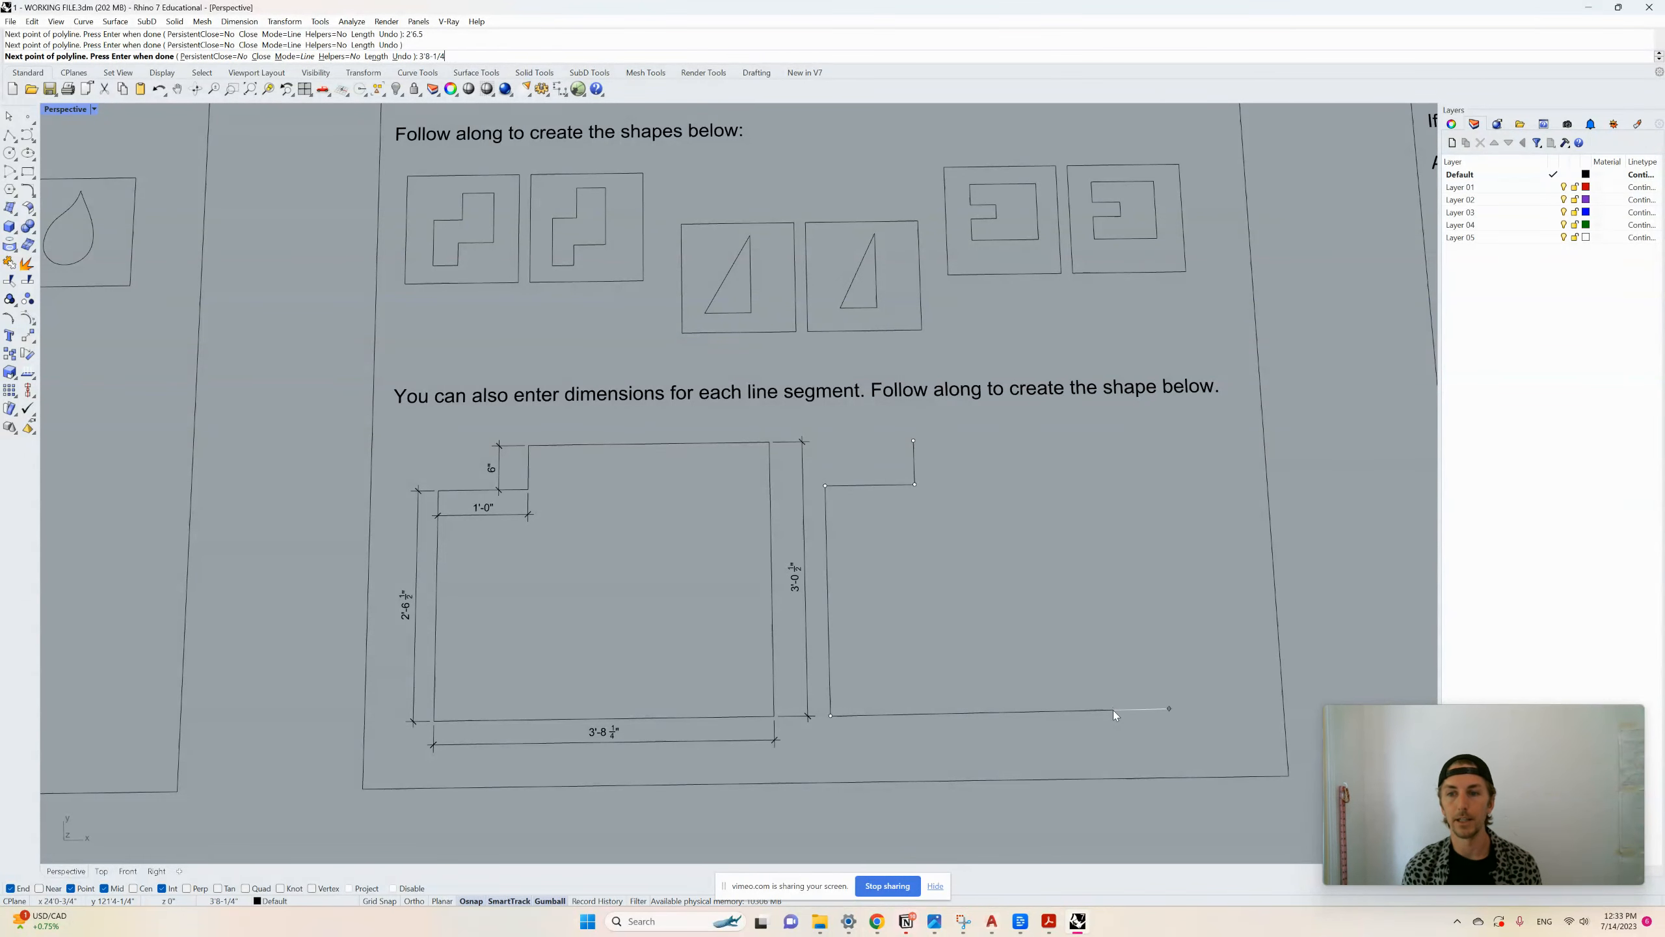
key("Return")
key("F8")
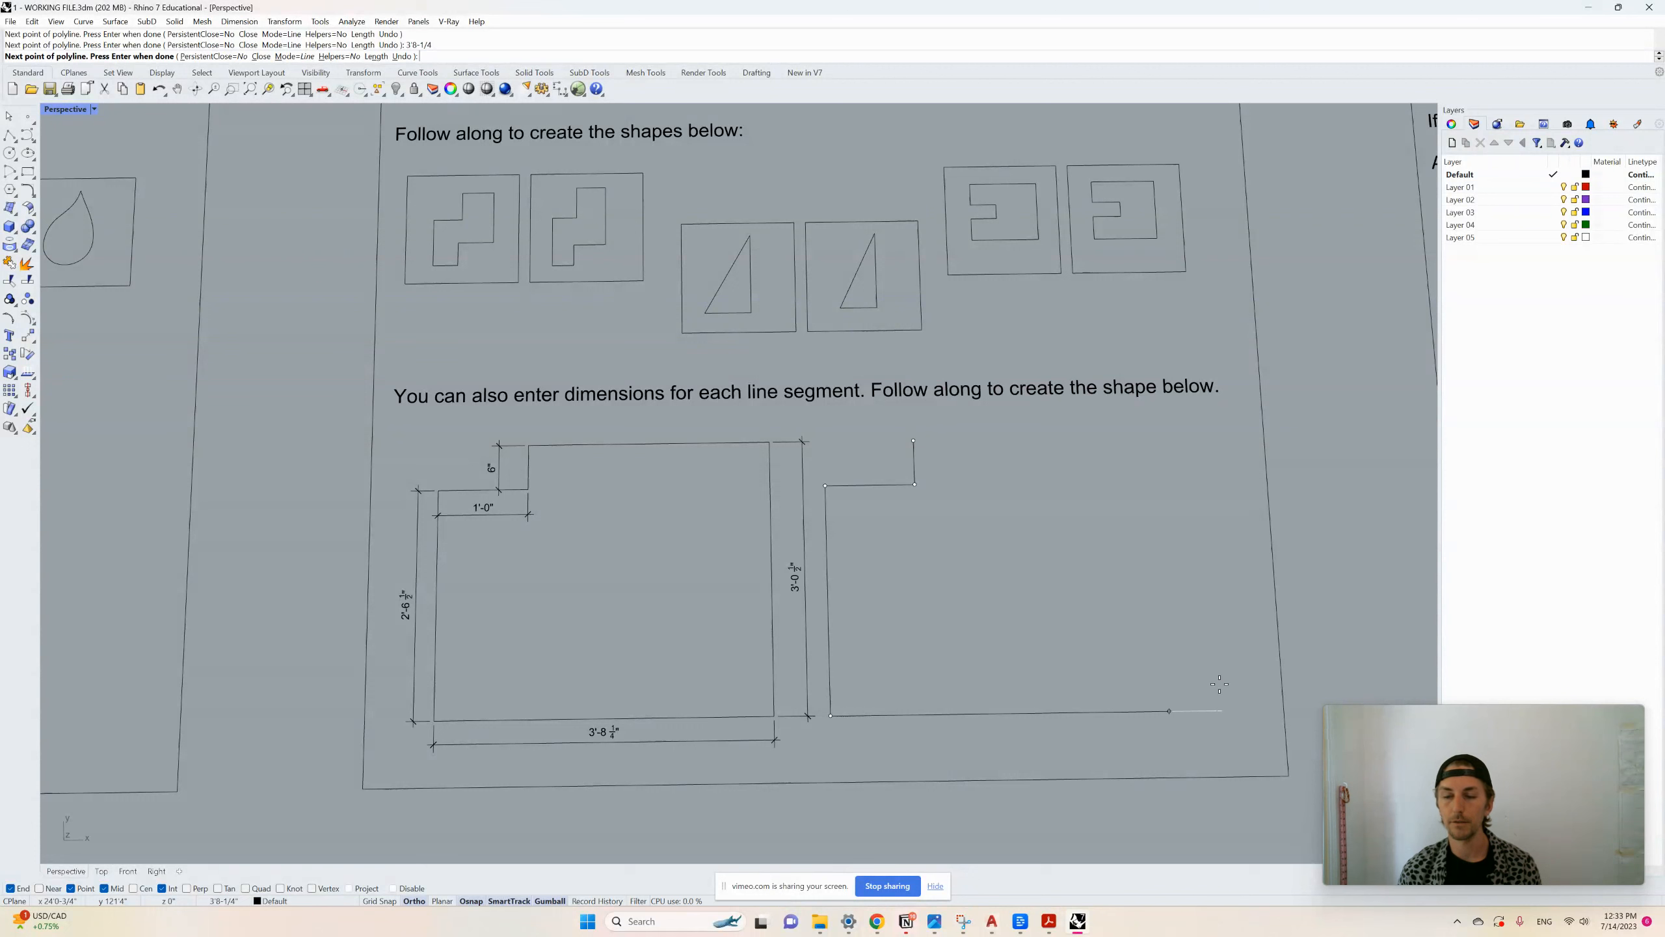
key("F8")
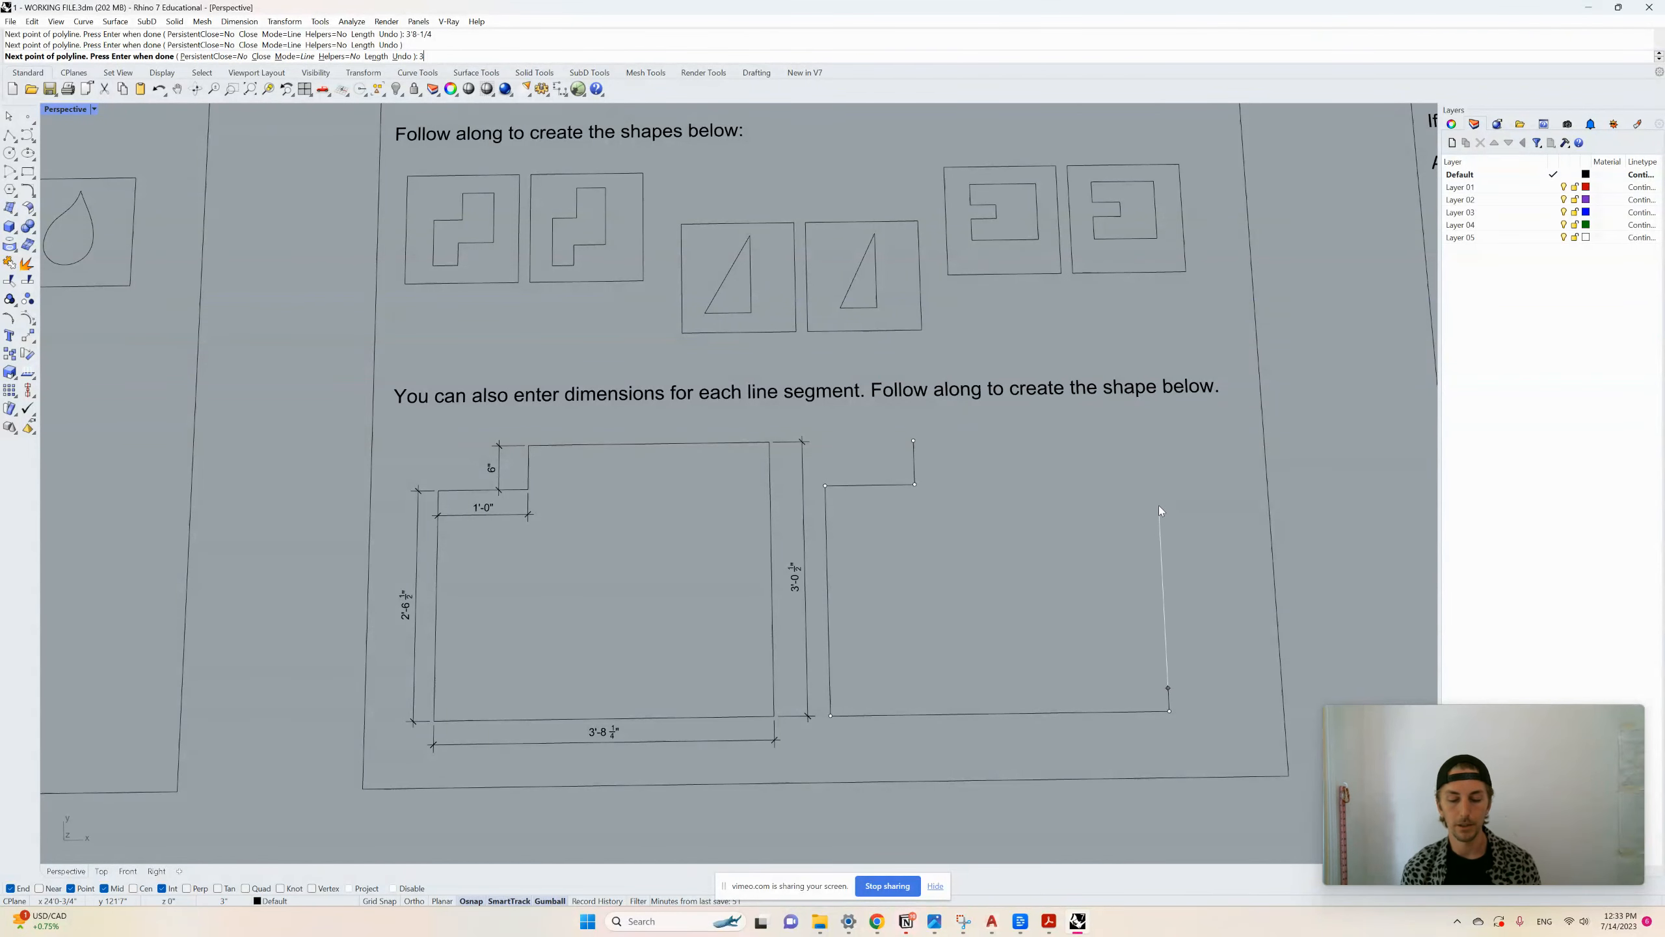
Add a segment 3'0-1/2" long straight up as the right edge and close the polyline at its start point
type("3'0")
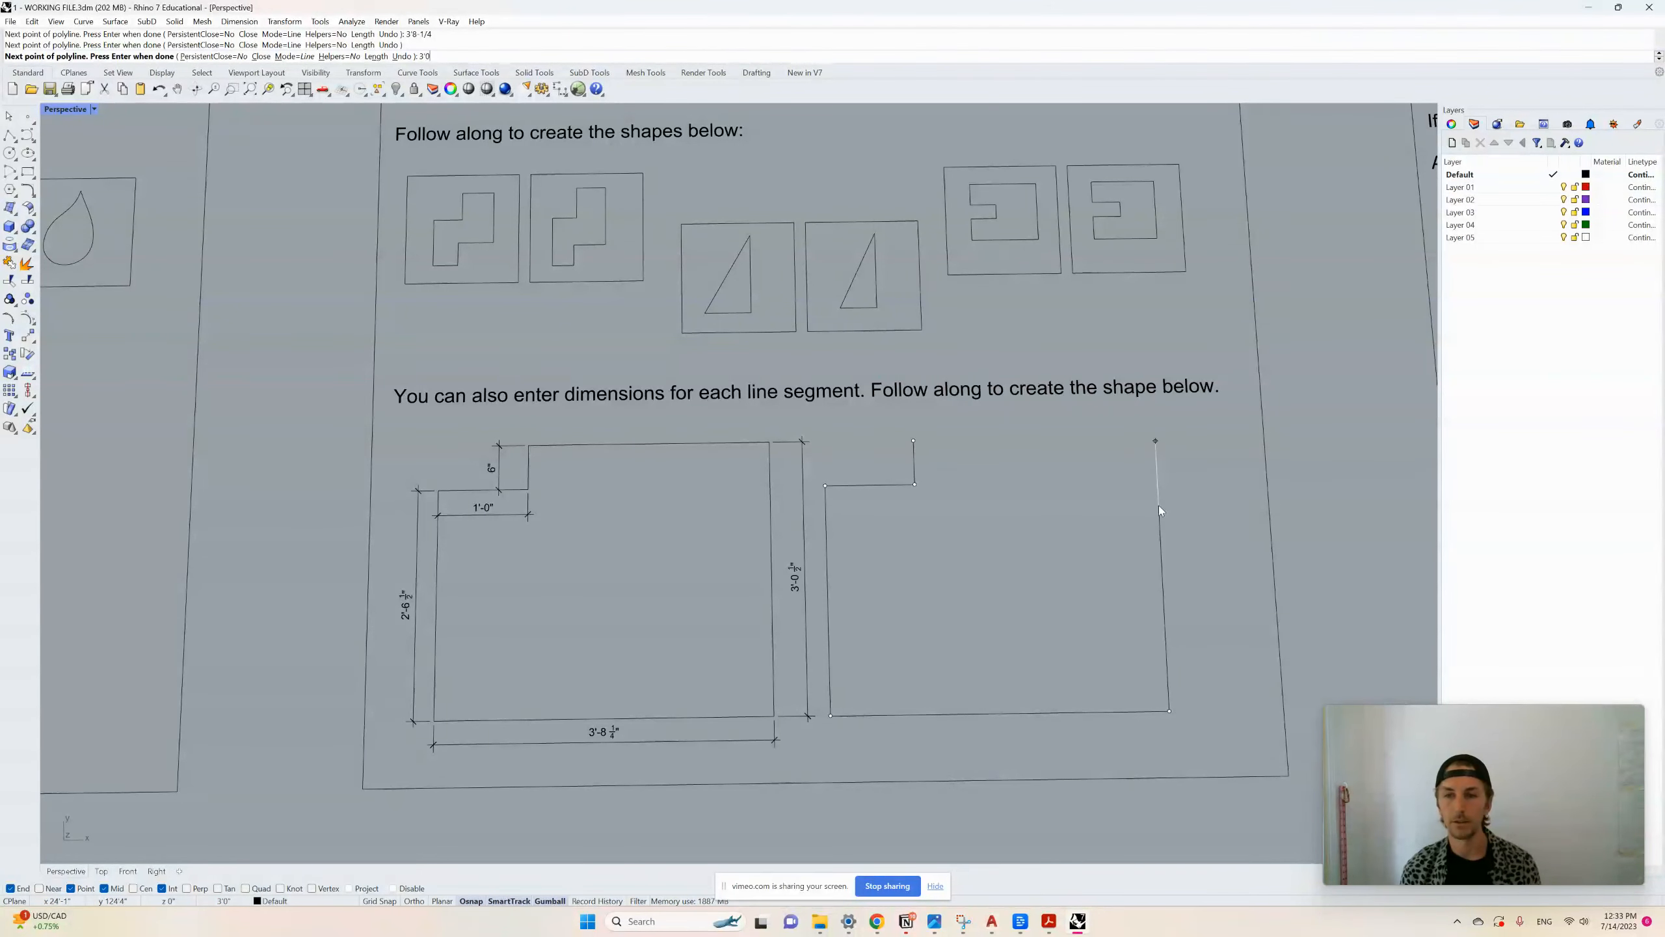
type("-1/2")
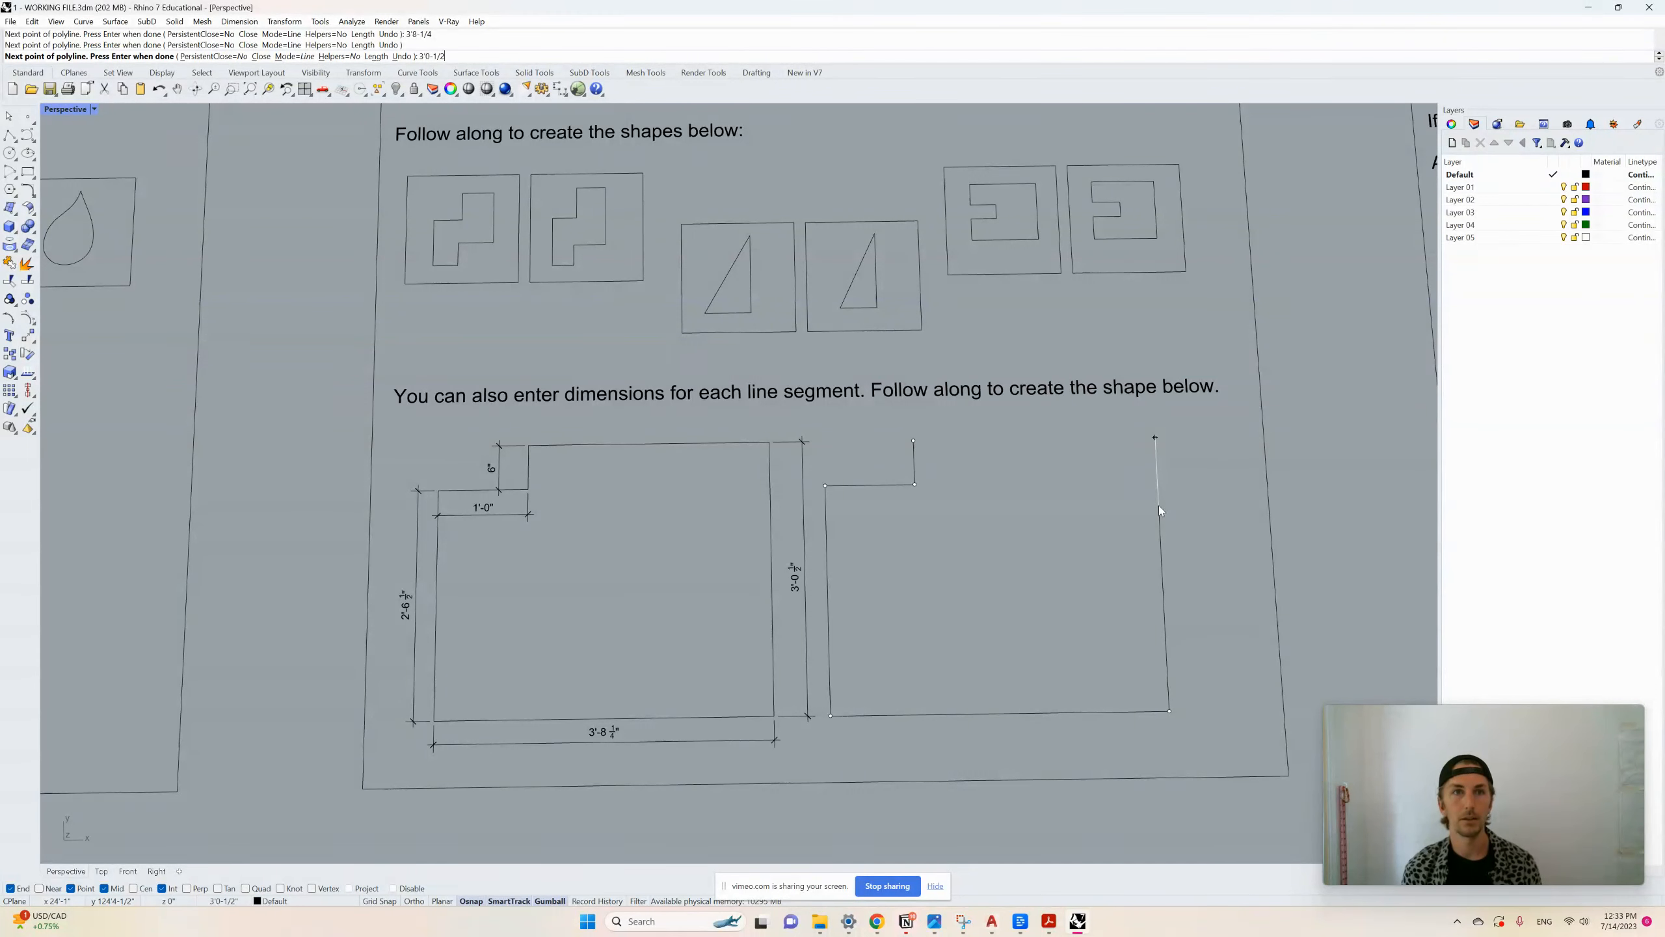
key("Return")
key("shift")
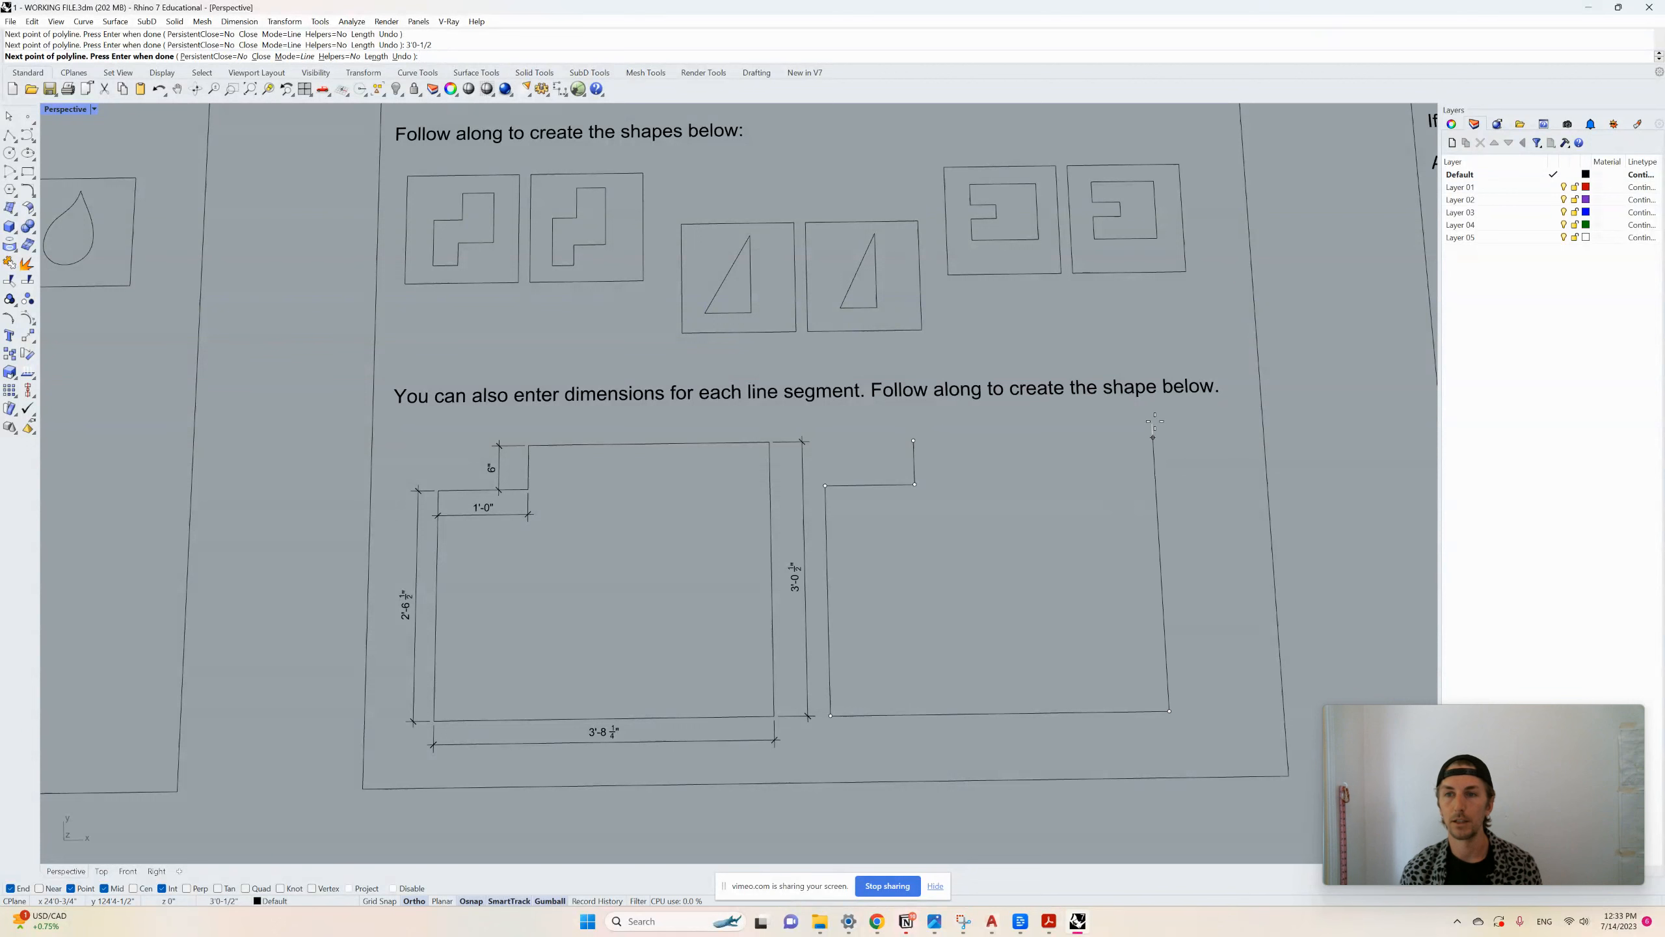
left_click(1154, 421)
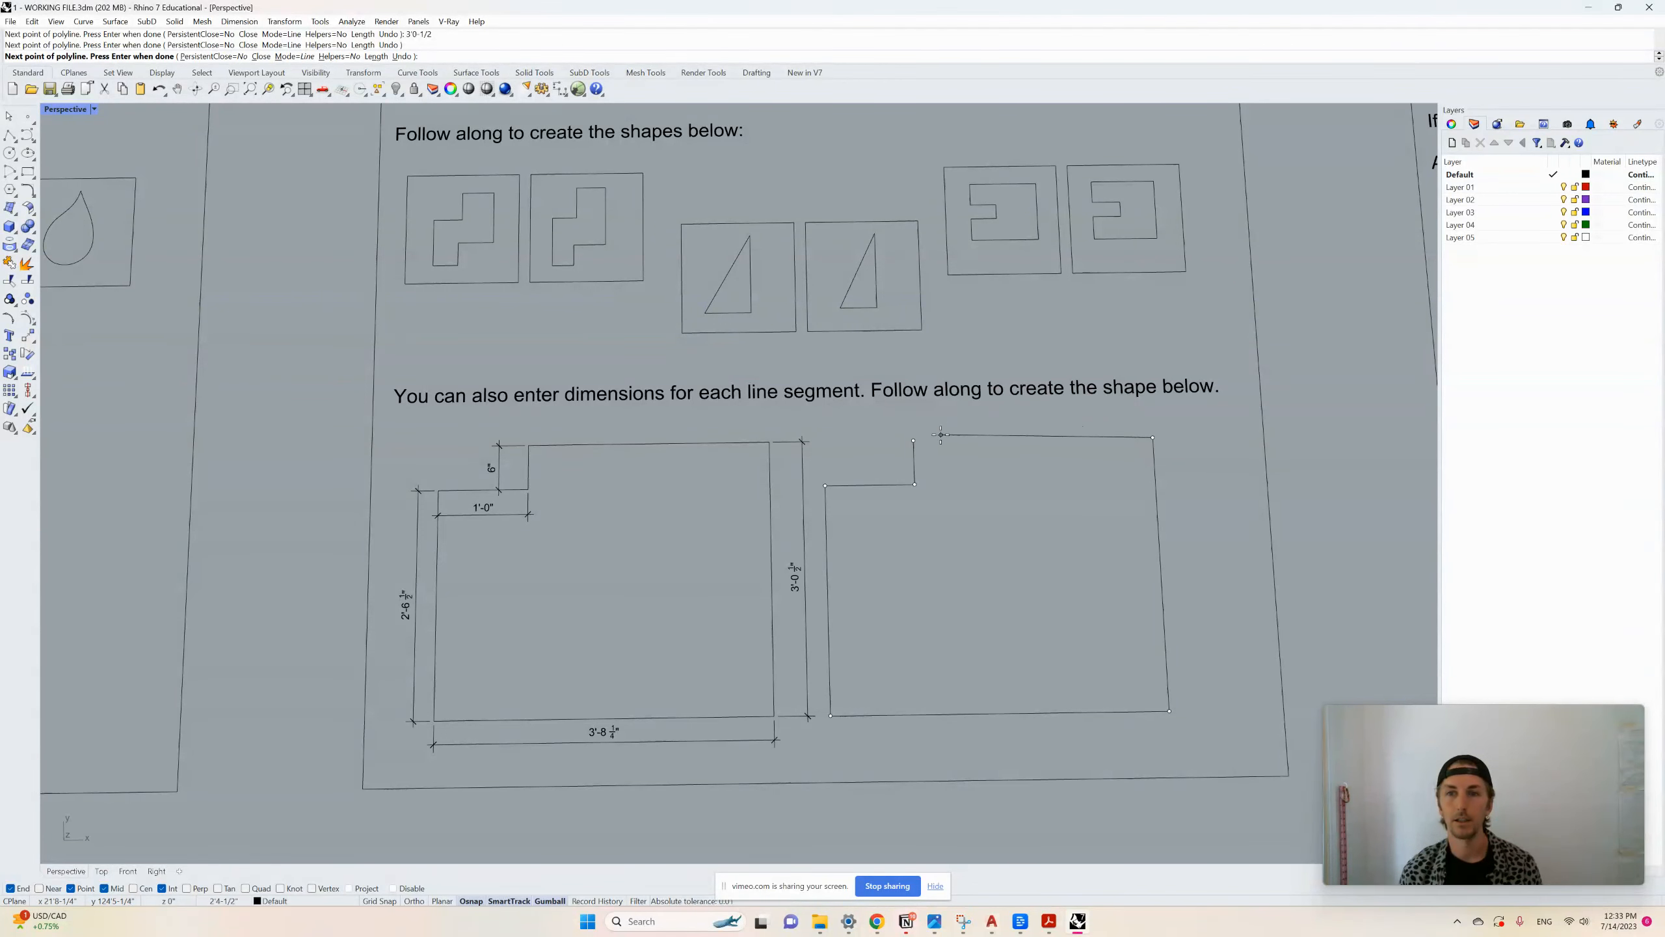
left_click(913, 443)
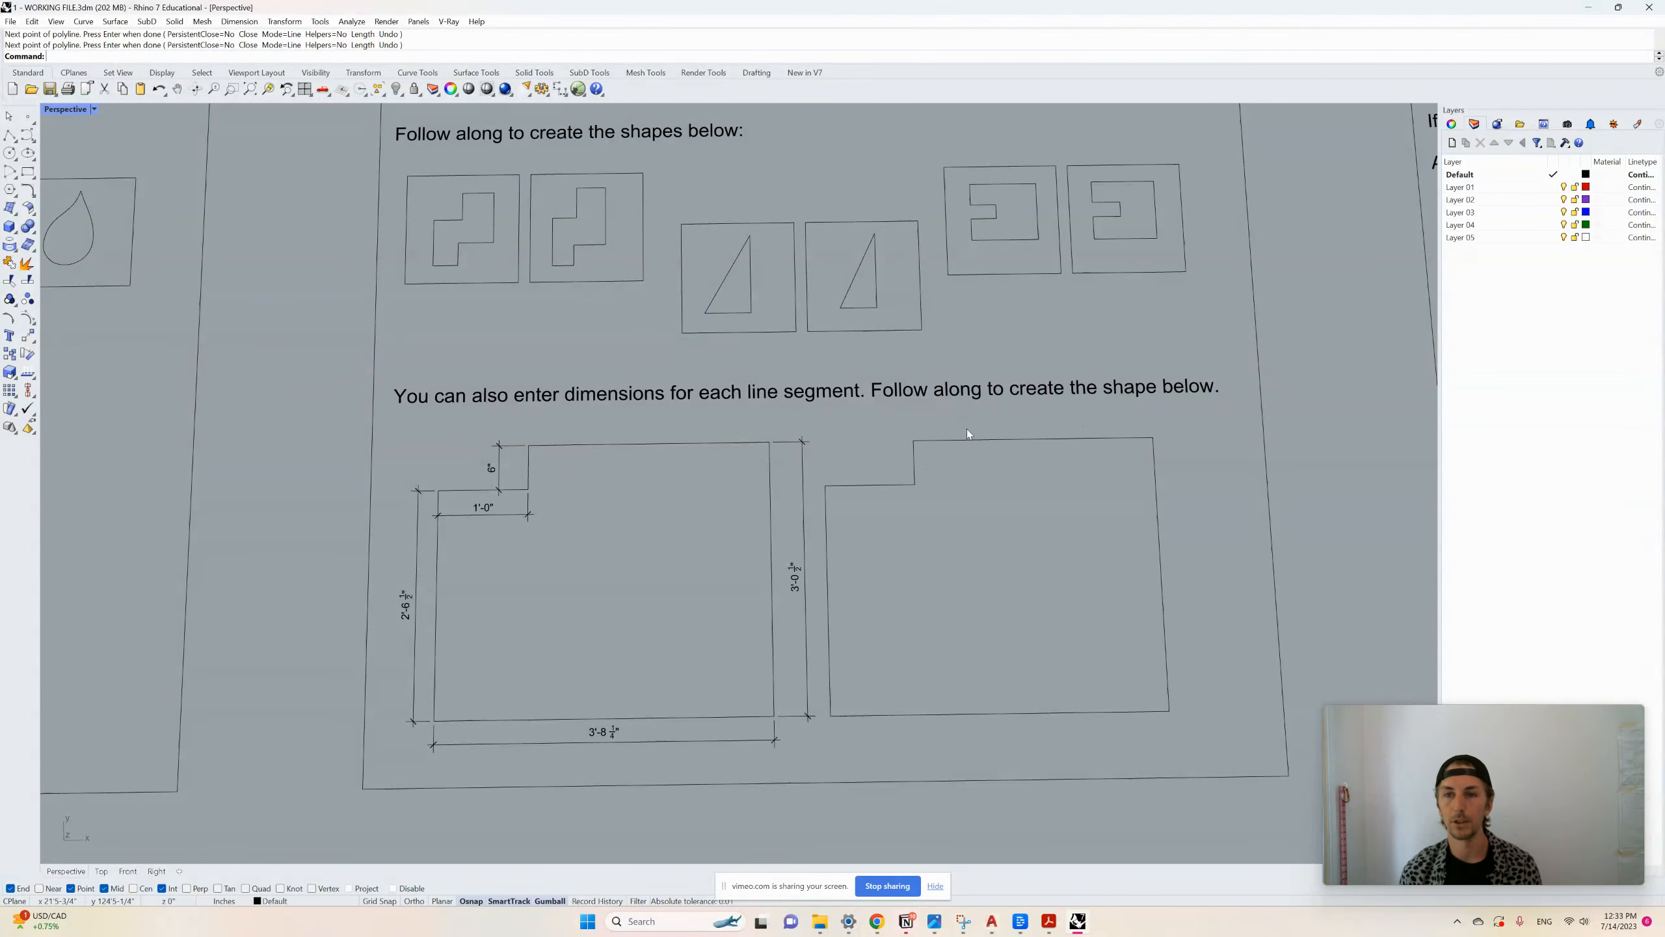
Examine the INTERPCRV exercise's instructions and example shapes beside the polyline exercise
scroll(775, 479, "down", 4)
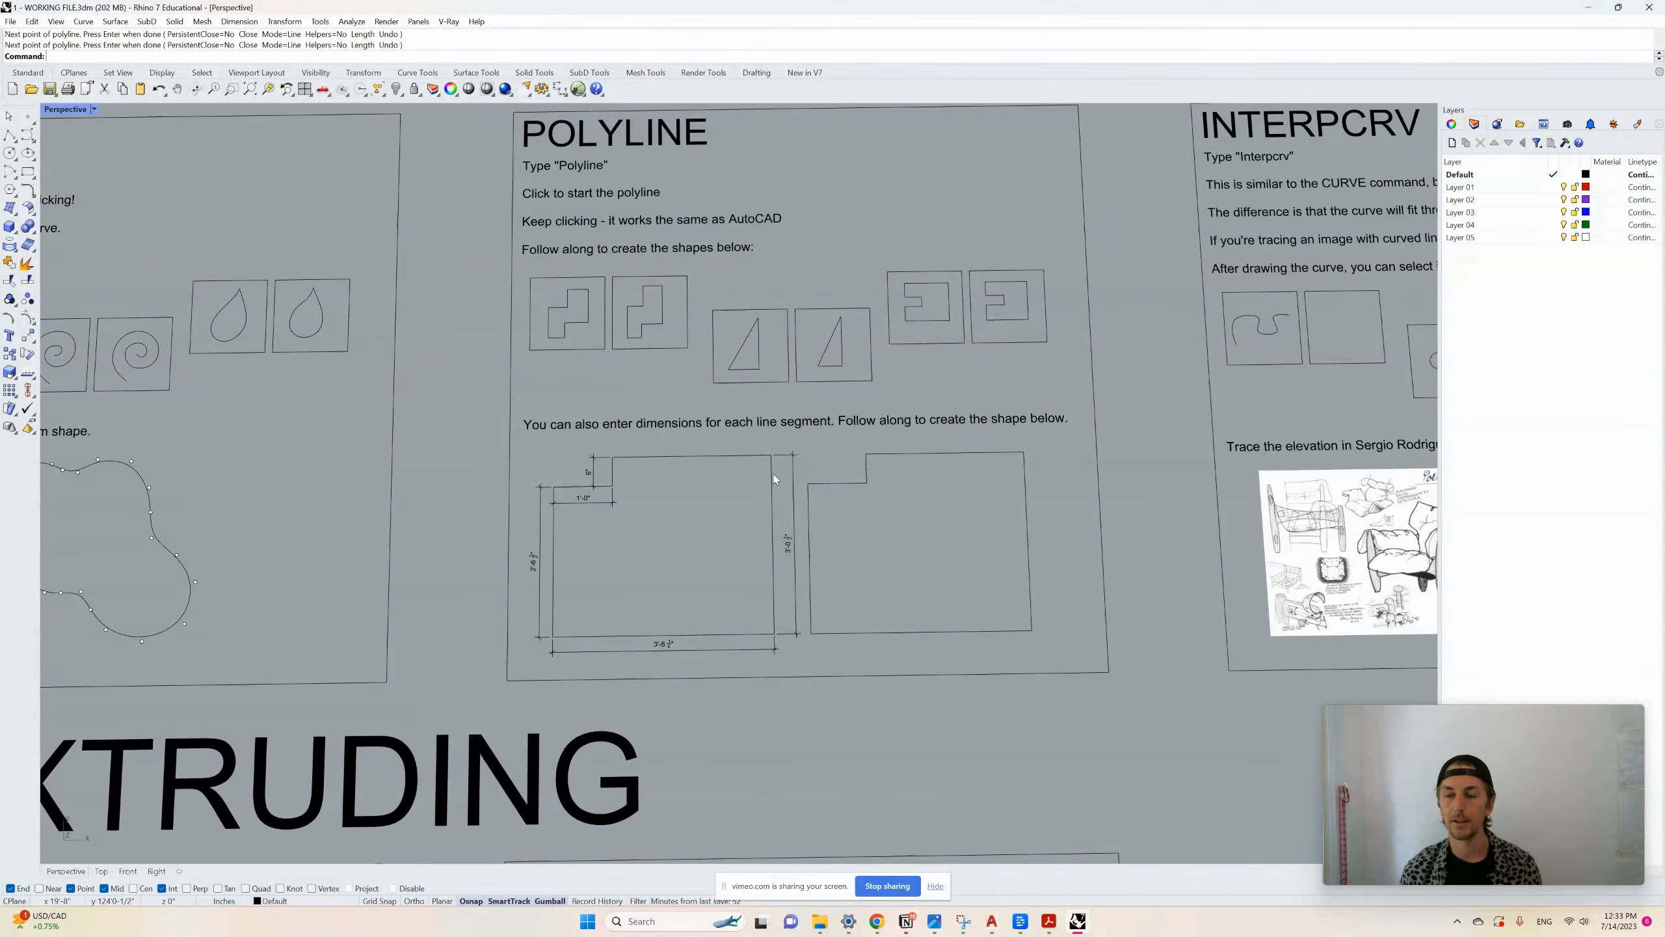
scroll(777, 512, "down", 2)
scroll(780, 539, "up", 2)
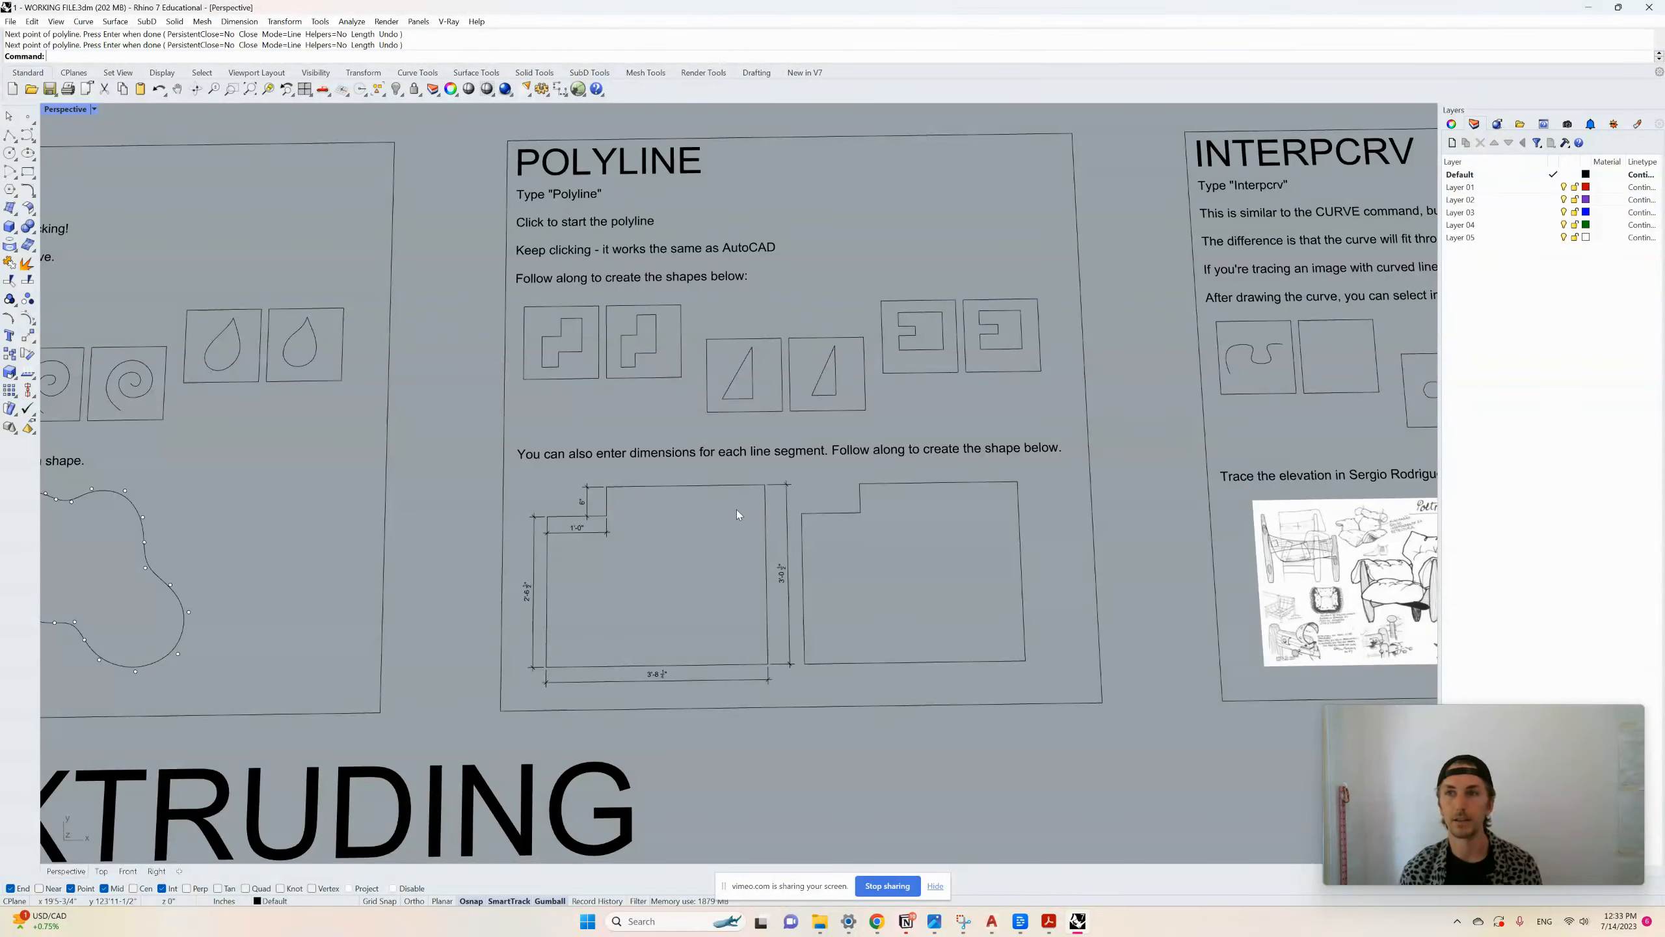
scroll(688, 500, "down", 5)
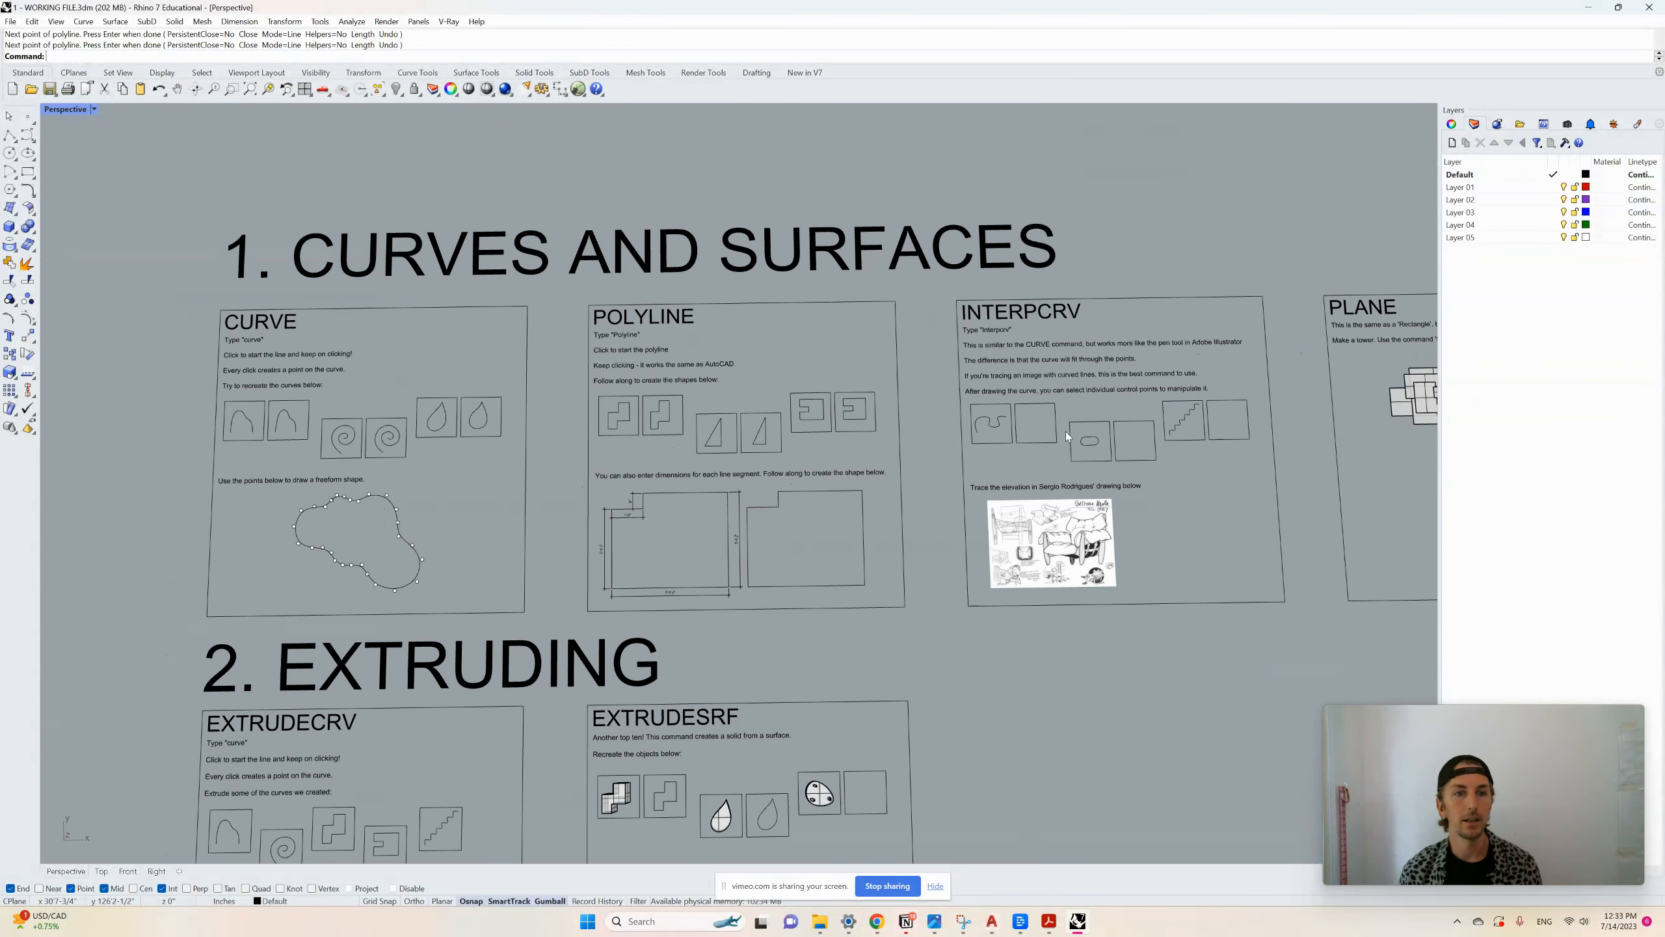
scroll(1066, 432, "up", 2)
scroll(957, 419, "down", 2)
scroll(1063, 374, "up", 2)
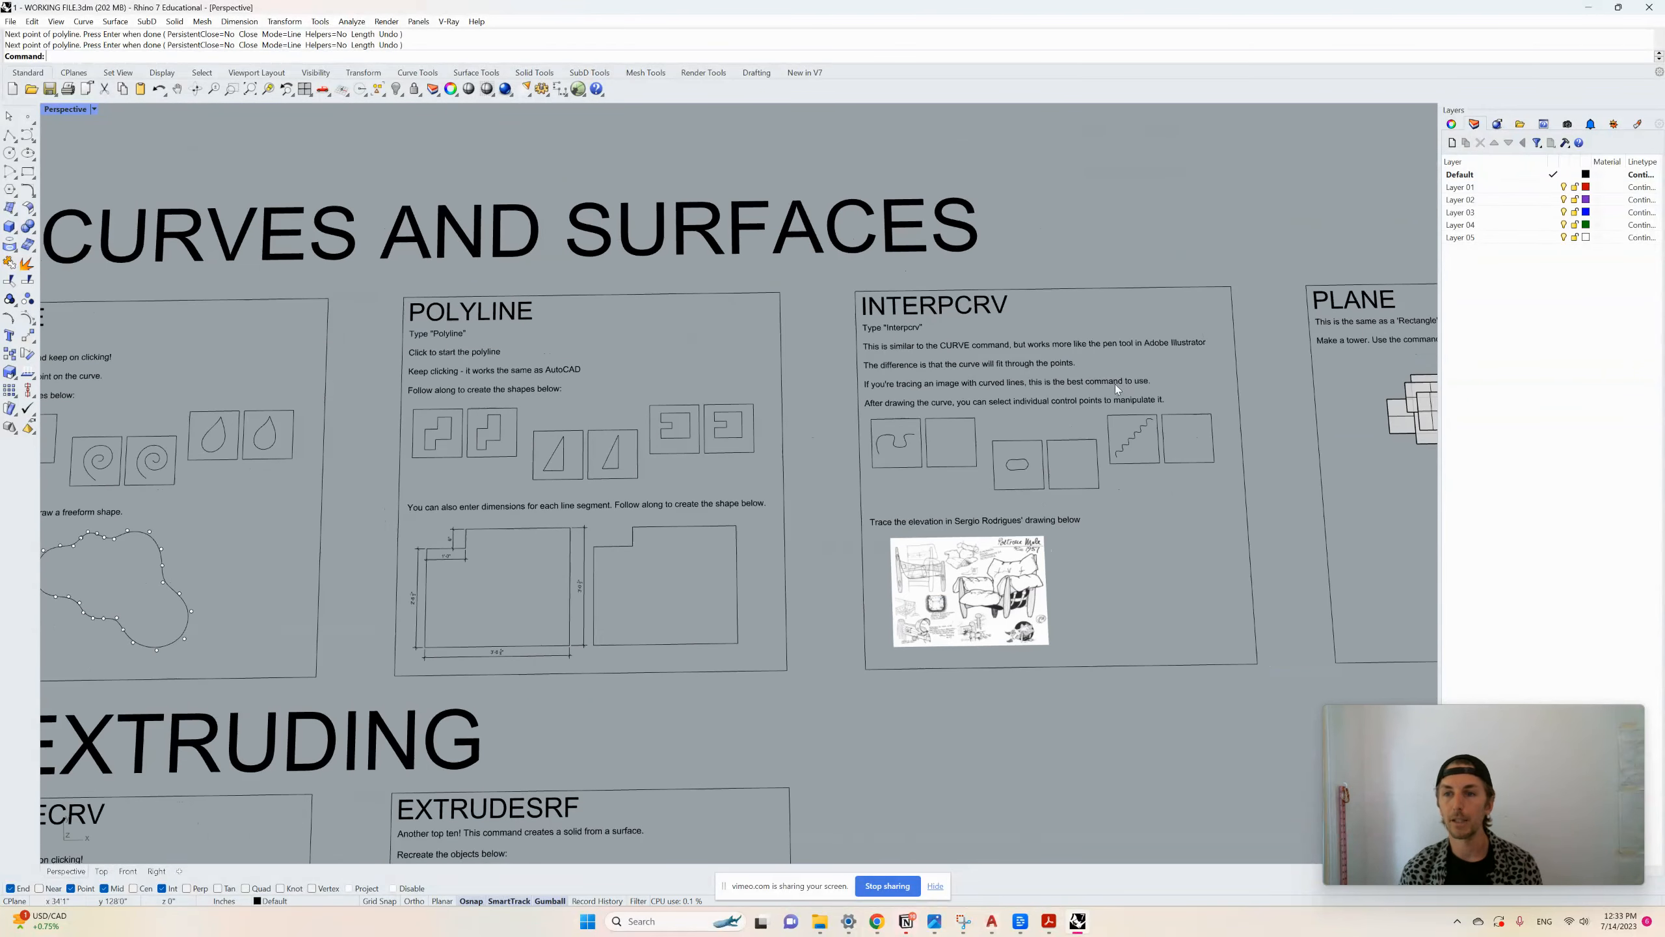
scroll(1115, 384, "up", 2)
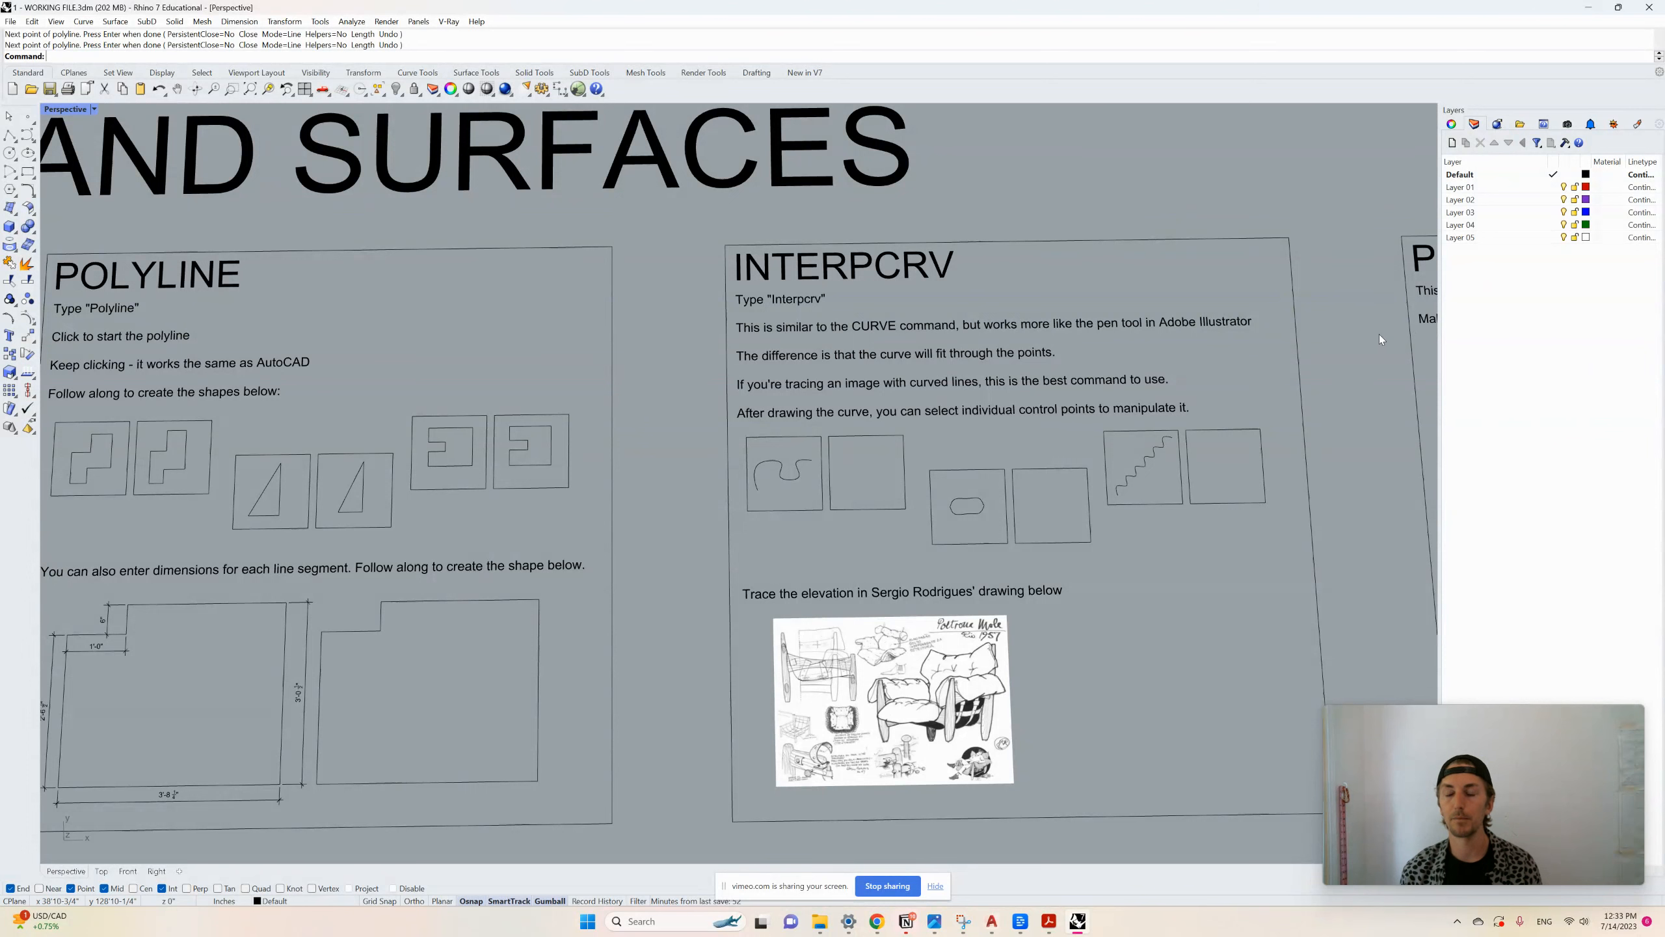
scroll(1272, 387, "up", 2)
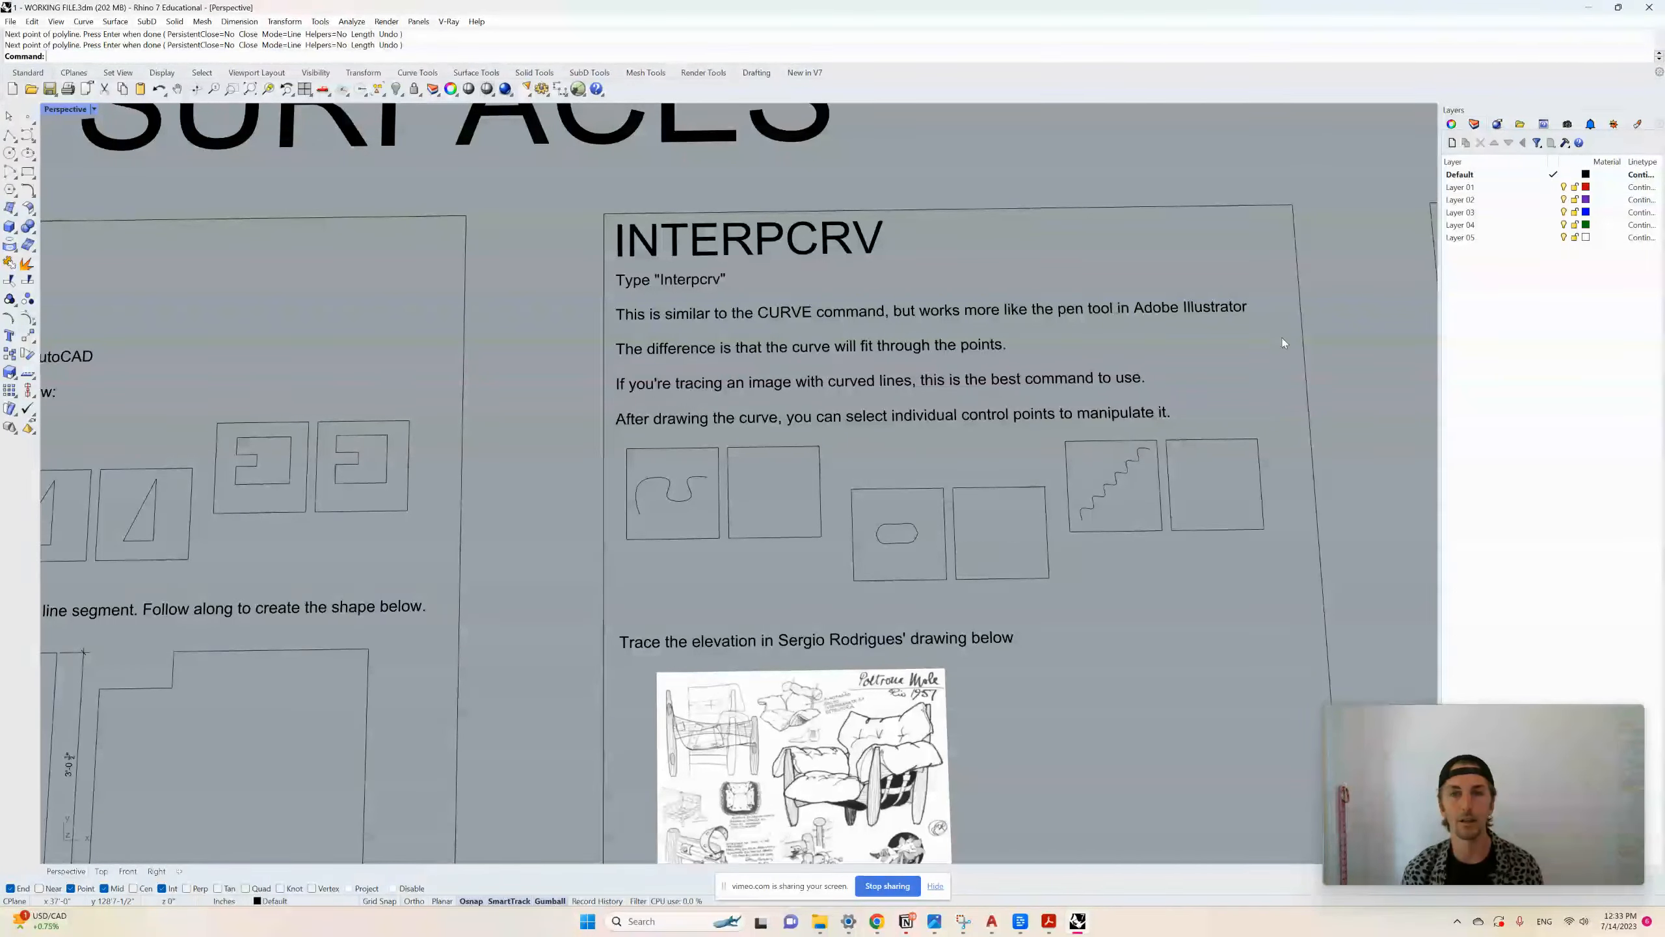
scroll(940, 365, "down", 1)
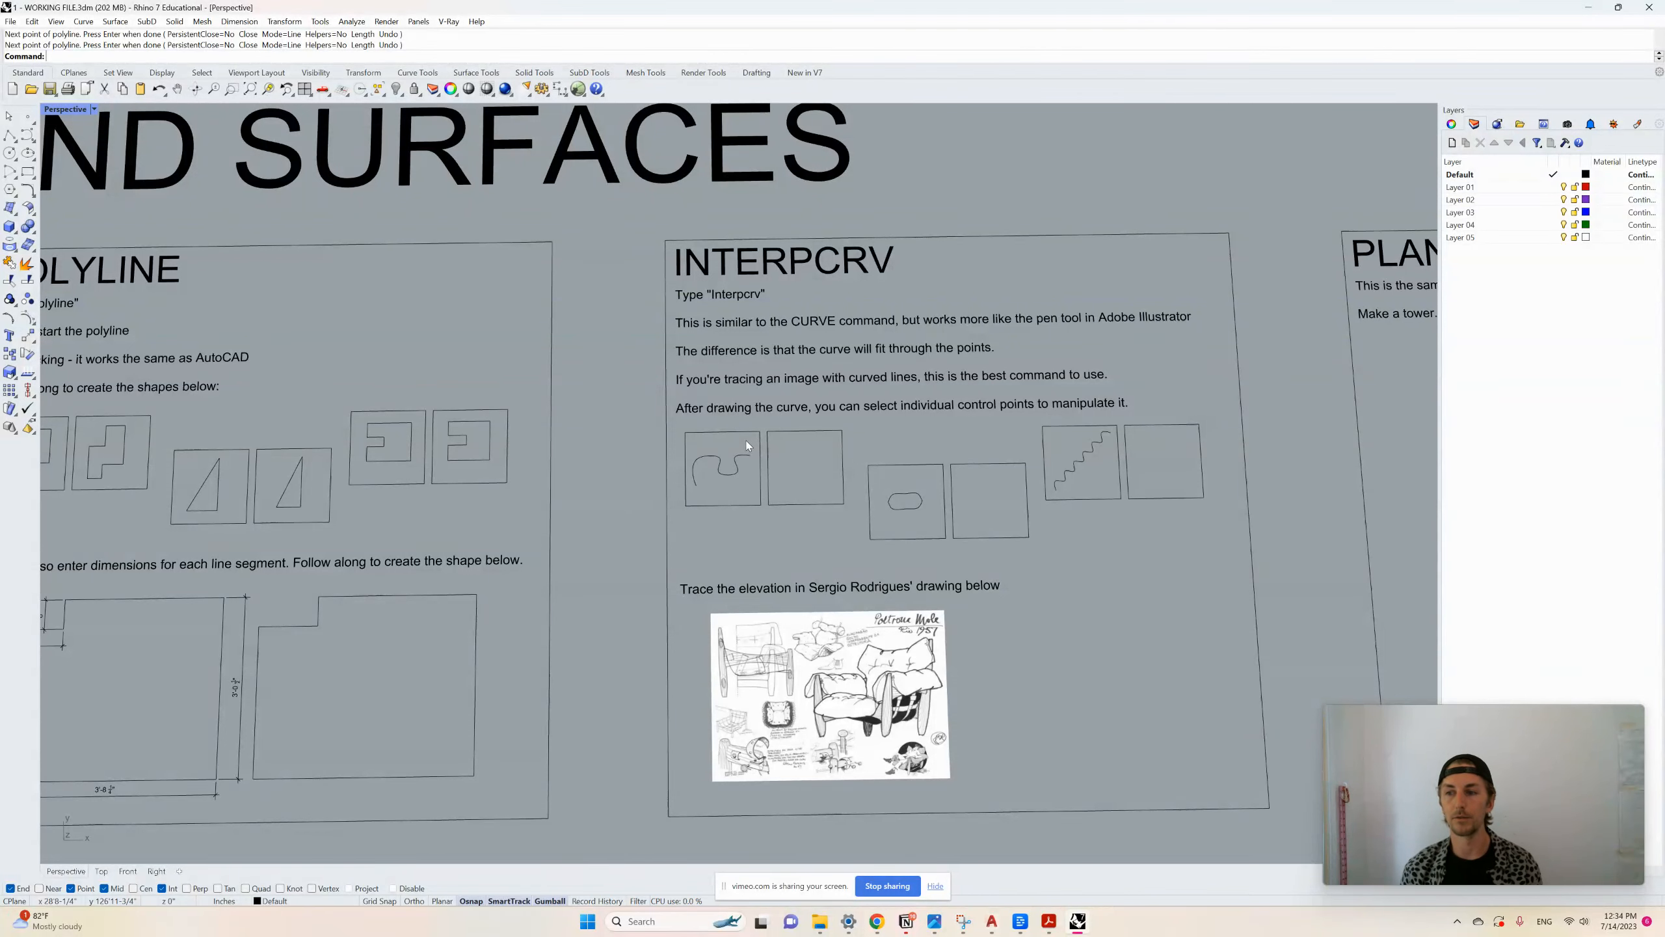
Recreate the first INTERPCRV example's wavy open curve in the empty square beside it with an interpolated curve through points
scroll(748, 446, "up", 6)
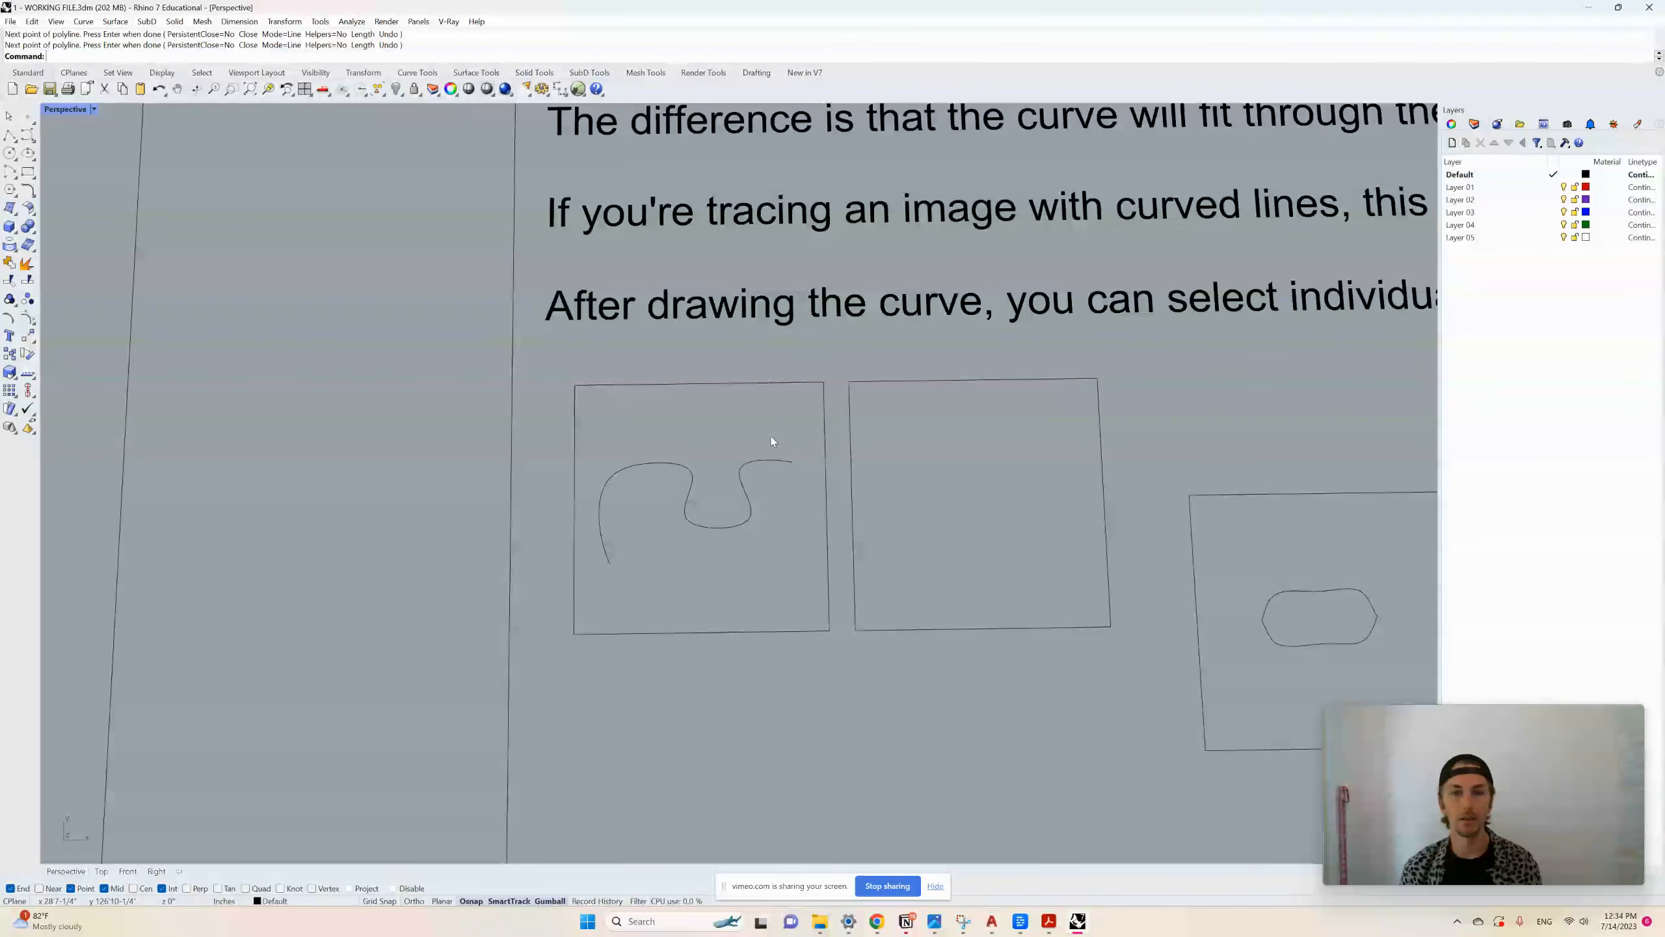
scroll(852, 460, "up", 2)
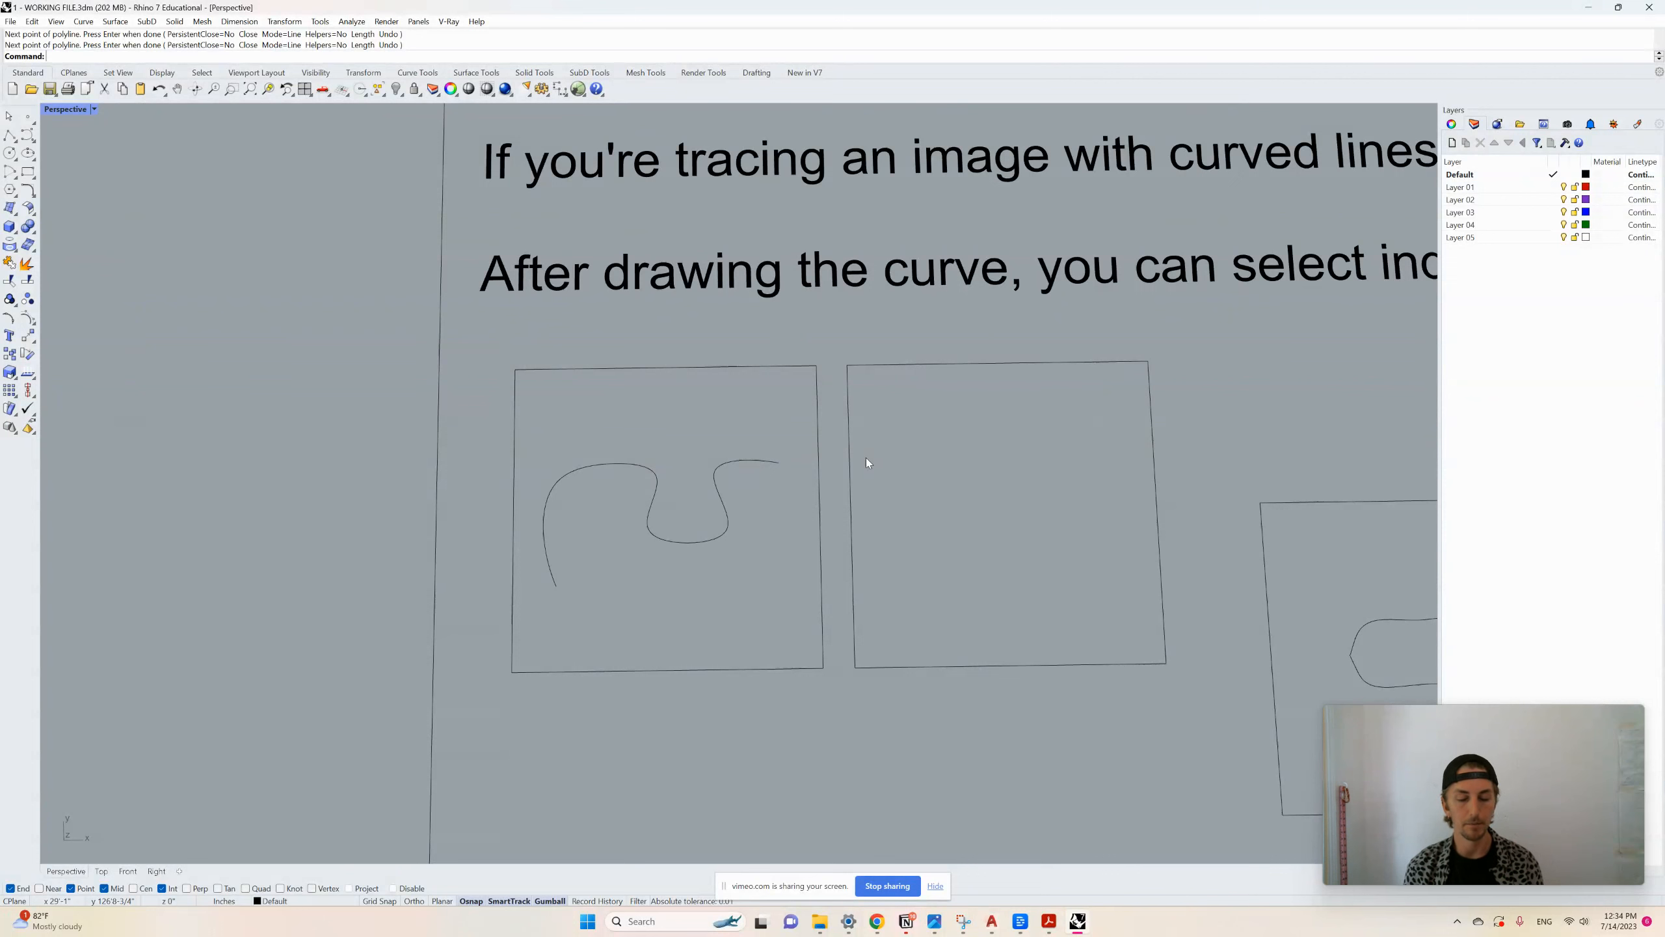
type("InterpCrv")
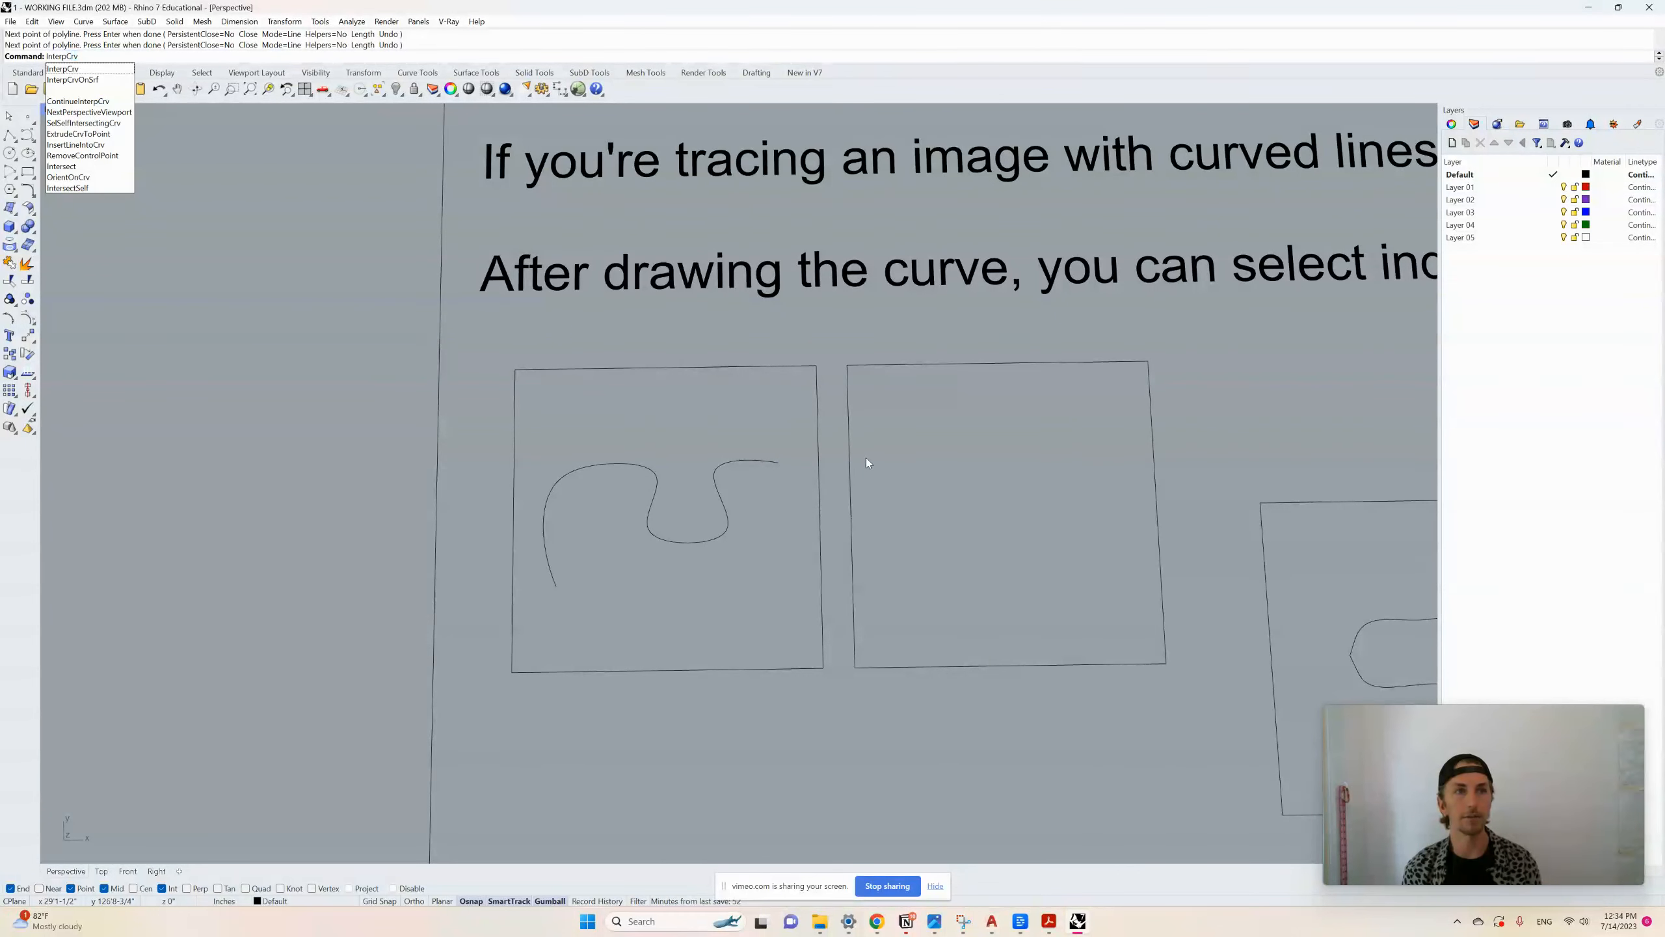
key("Return")
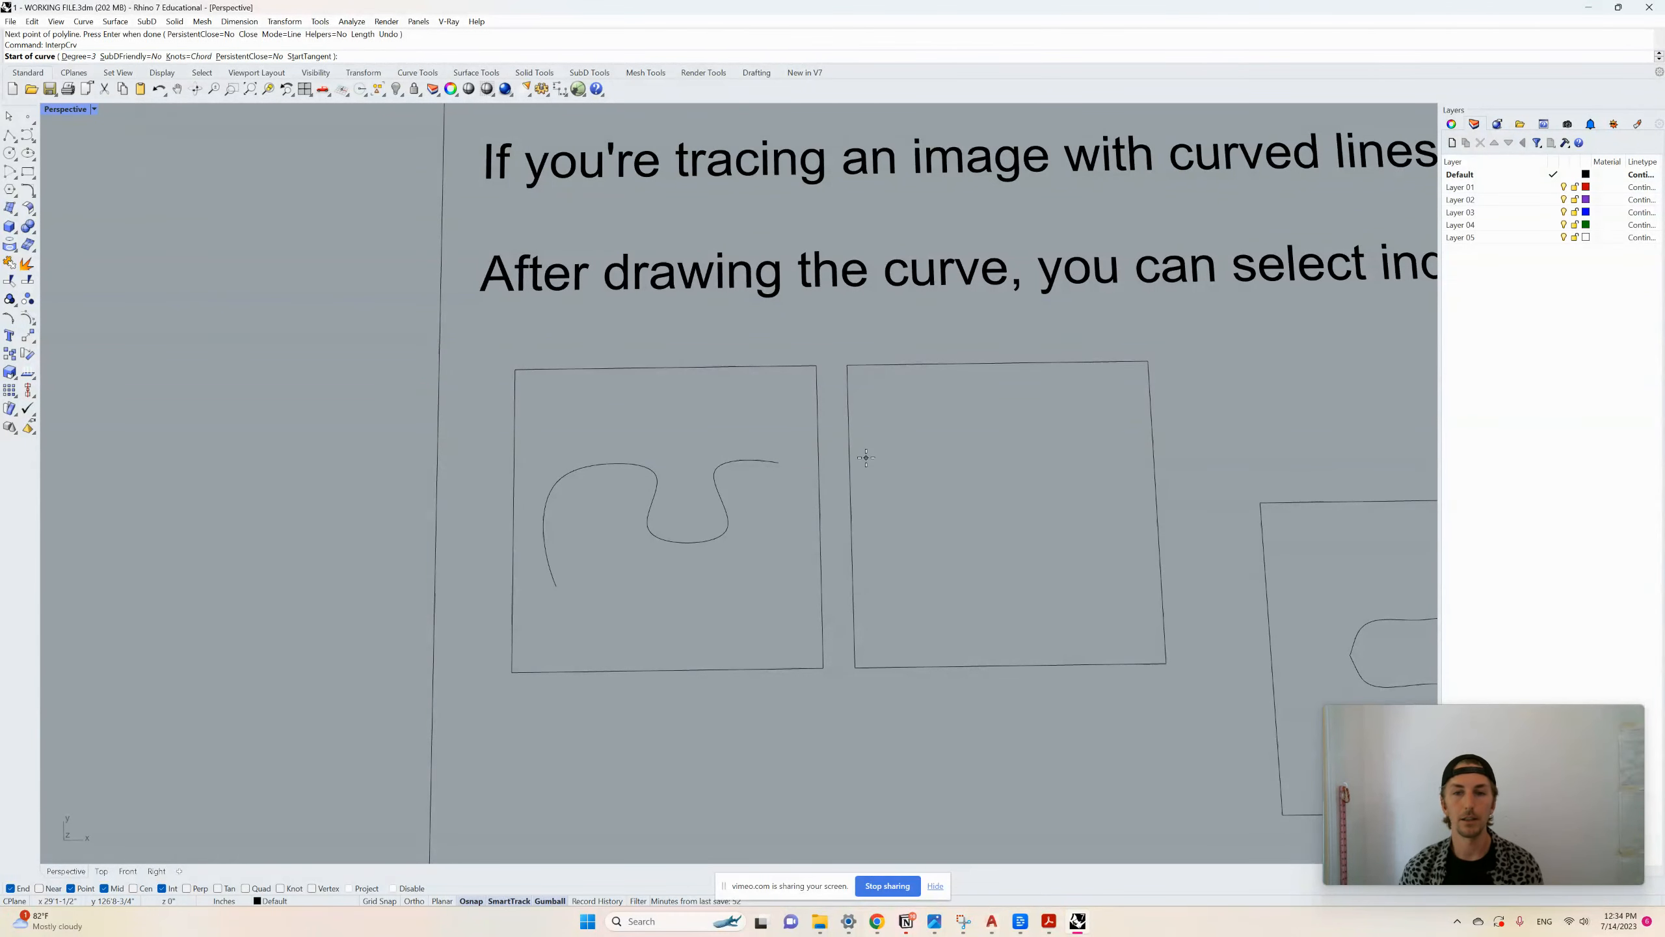
left_click(915, 583)
left_click(904, 491)
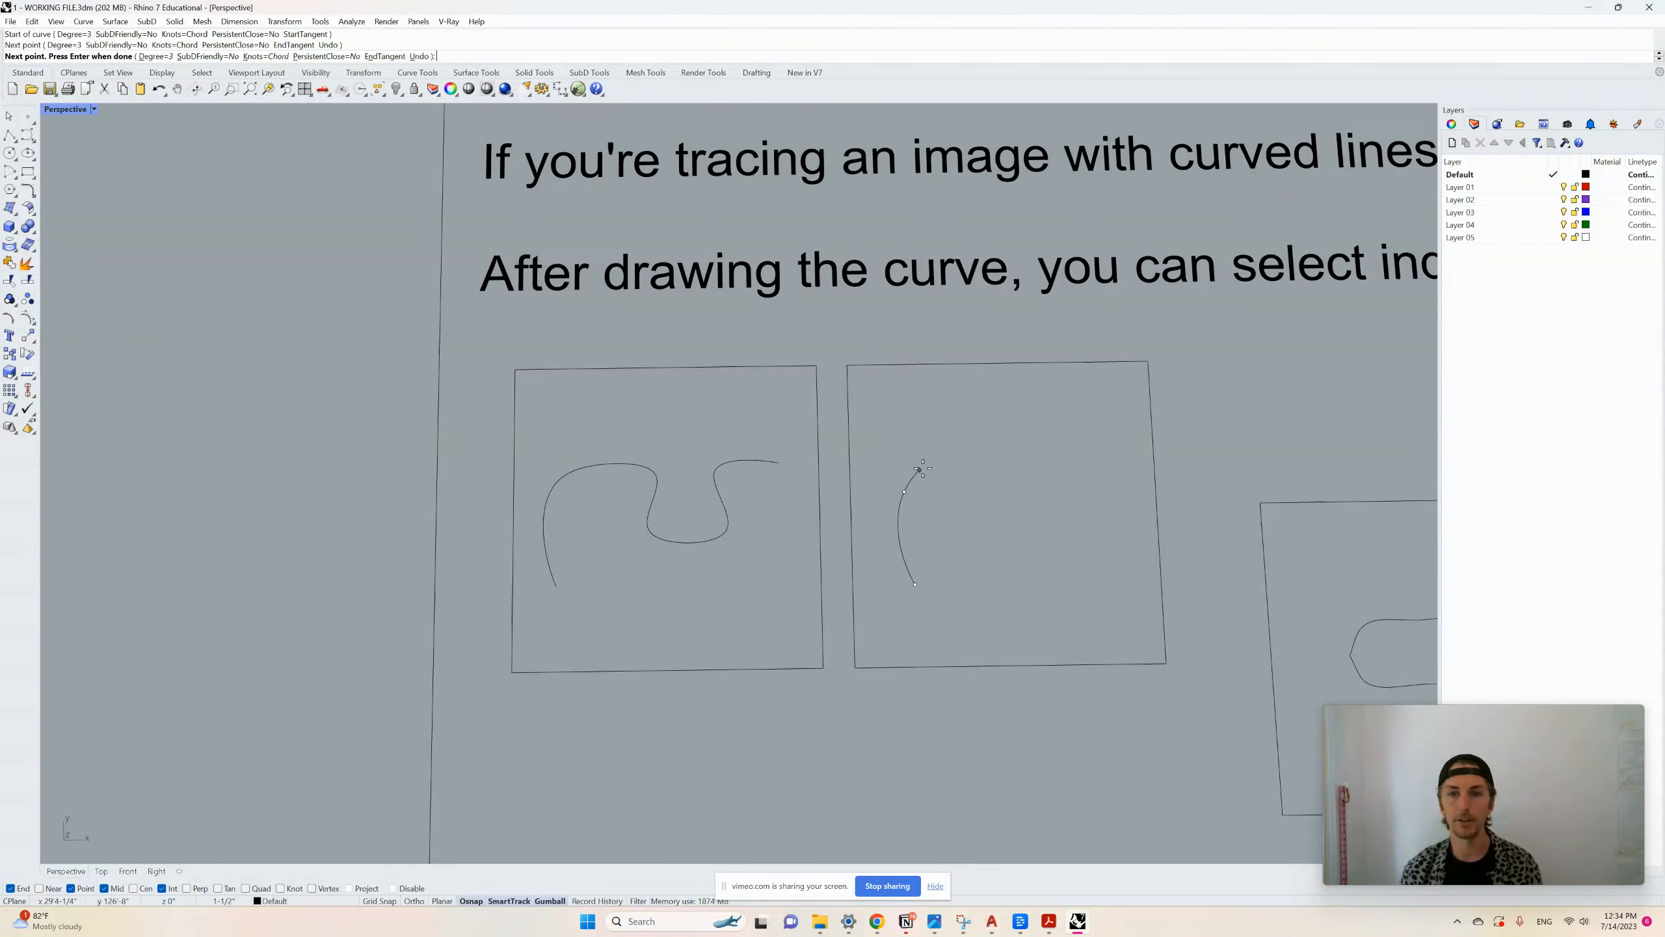
left_click(933, 462)
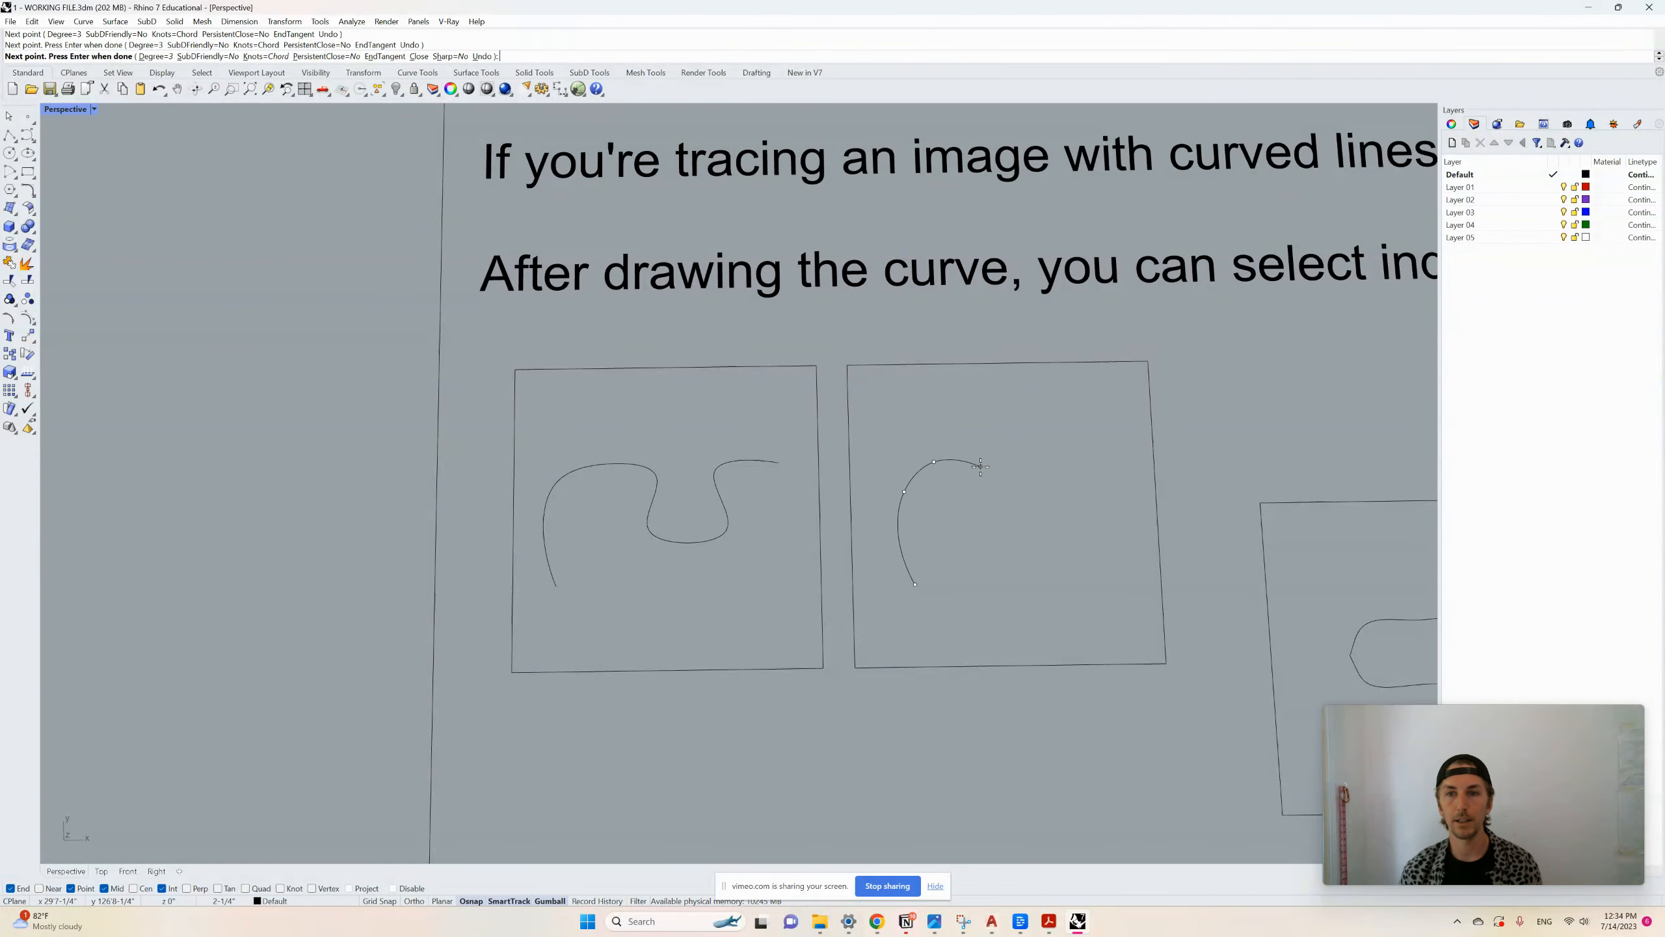
left_click(988, 471)
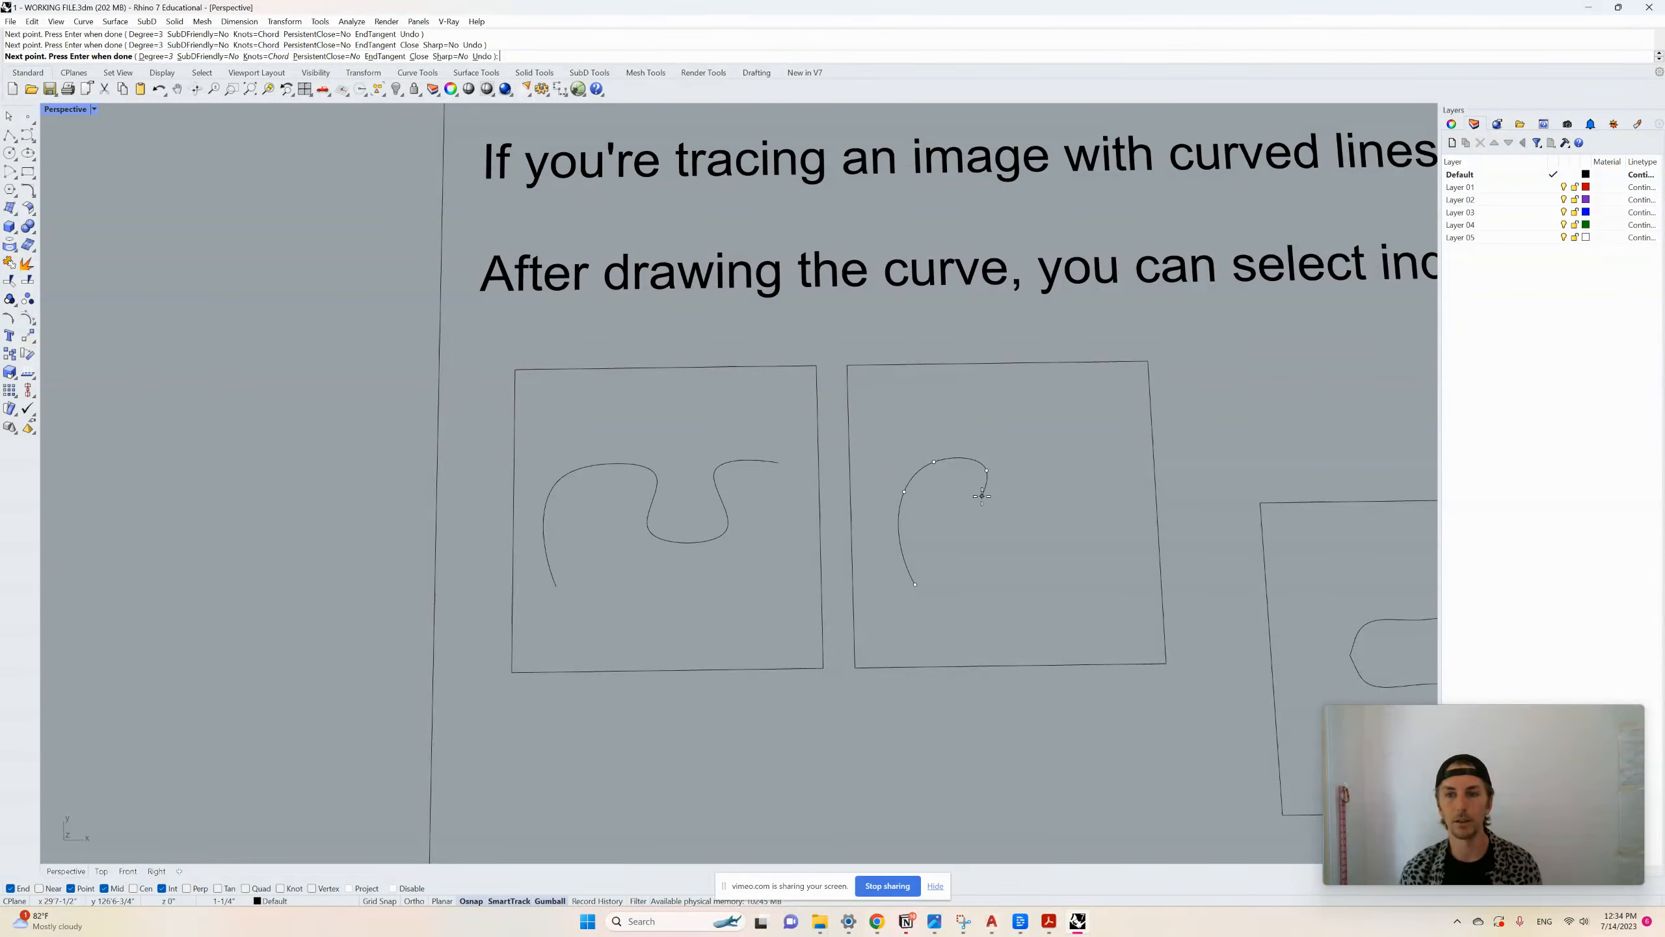
left_click(981, 496)
left_click(981, 538)
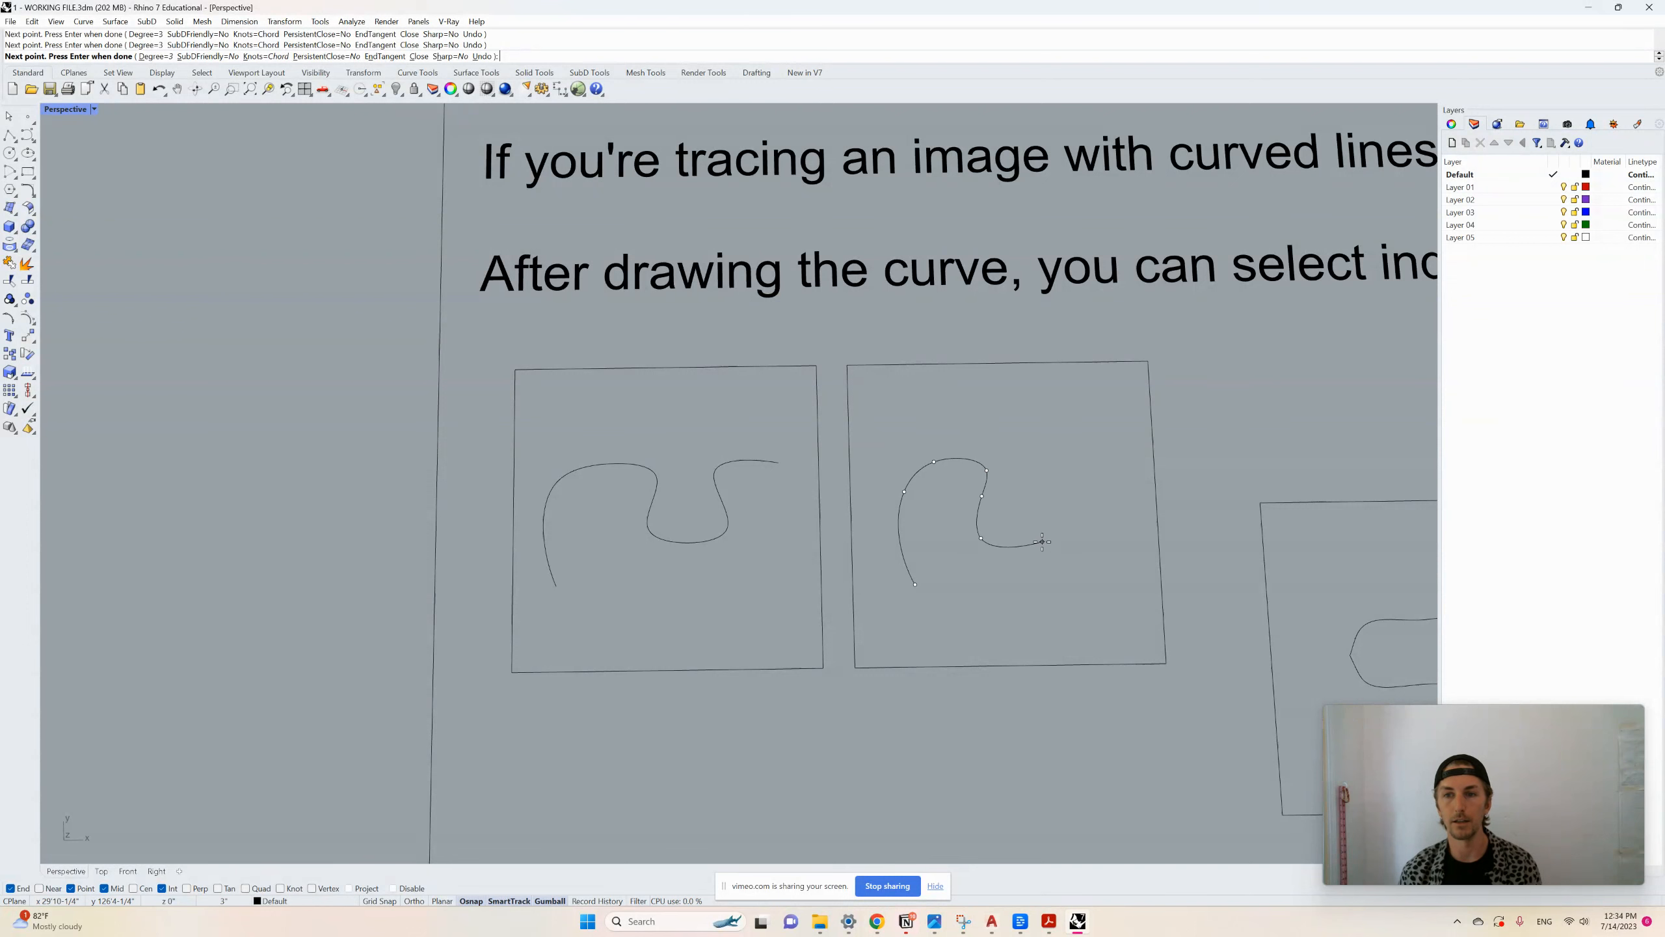
left_click(1036, 541)
left_click(1051, 515)
left_click(1042, 487)
left_click(1053, 466)
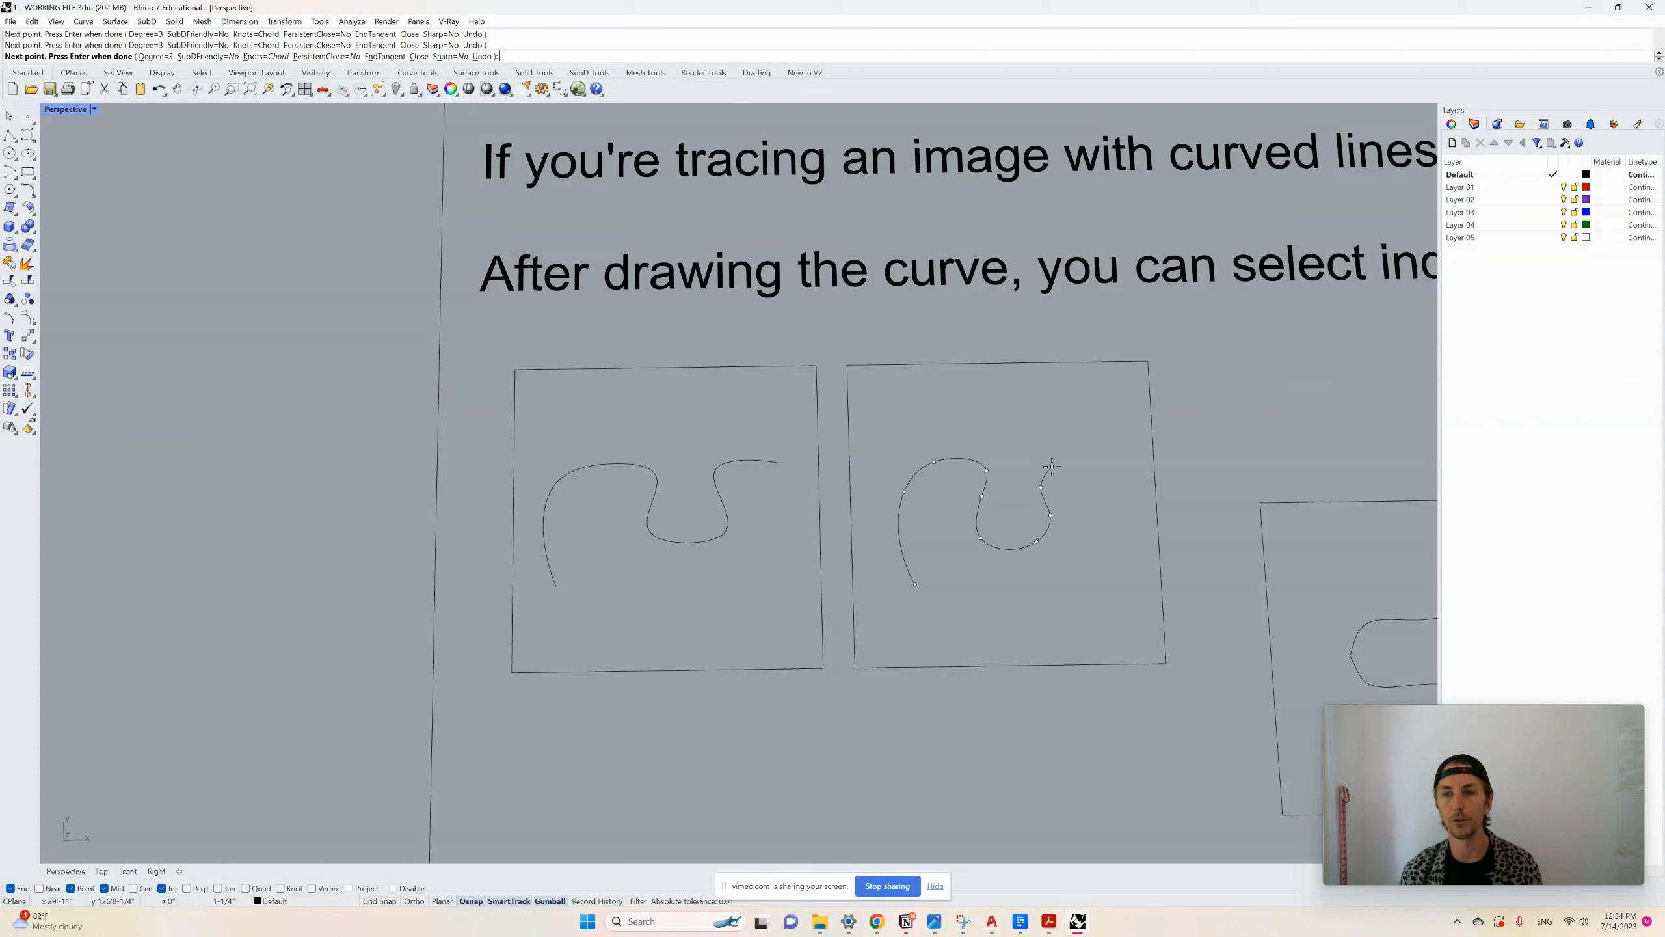
left_click(1104, 464)
key("Return")
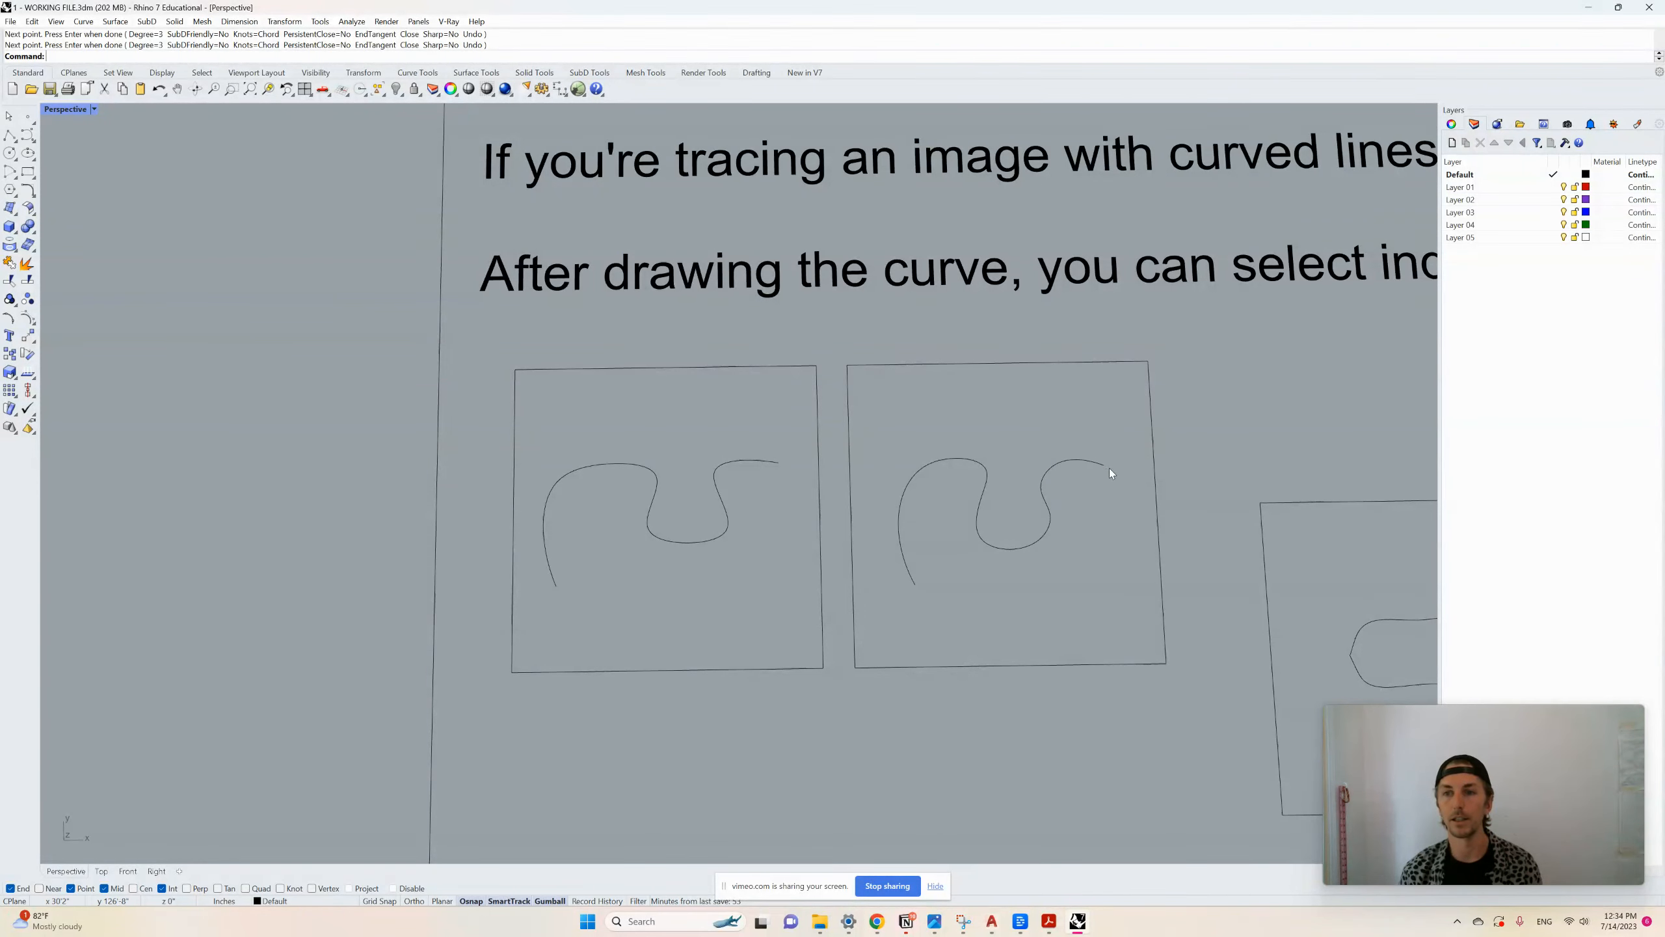
Examine the second INTERPCRV example, the closed pinched-oval shape, and the empty square beside it
scroll(553, 405, "down", 5)
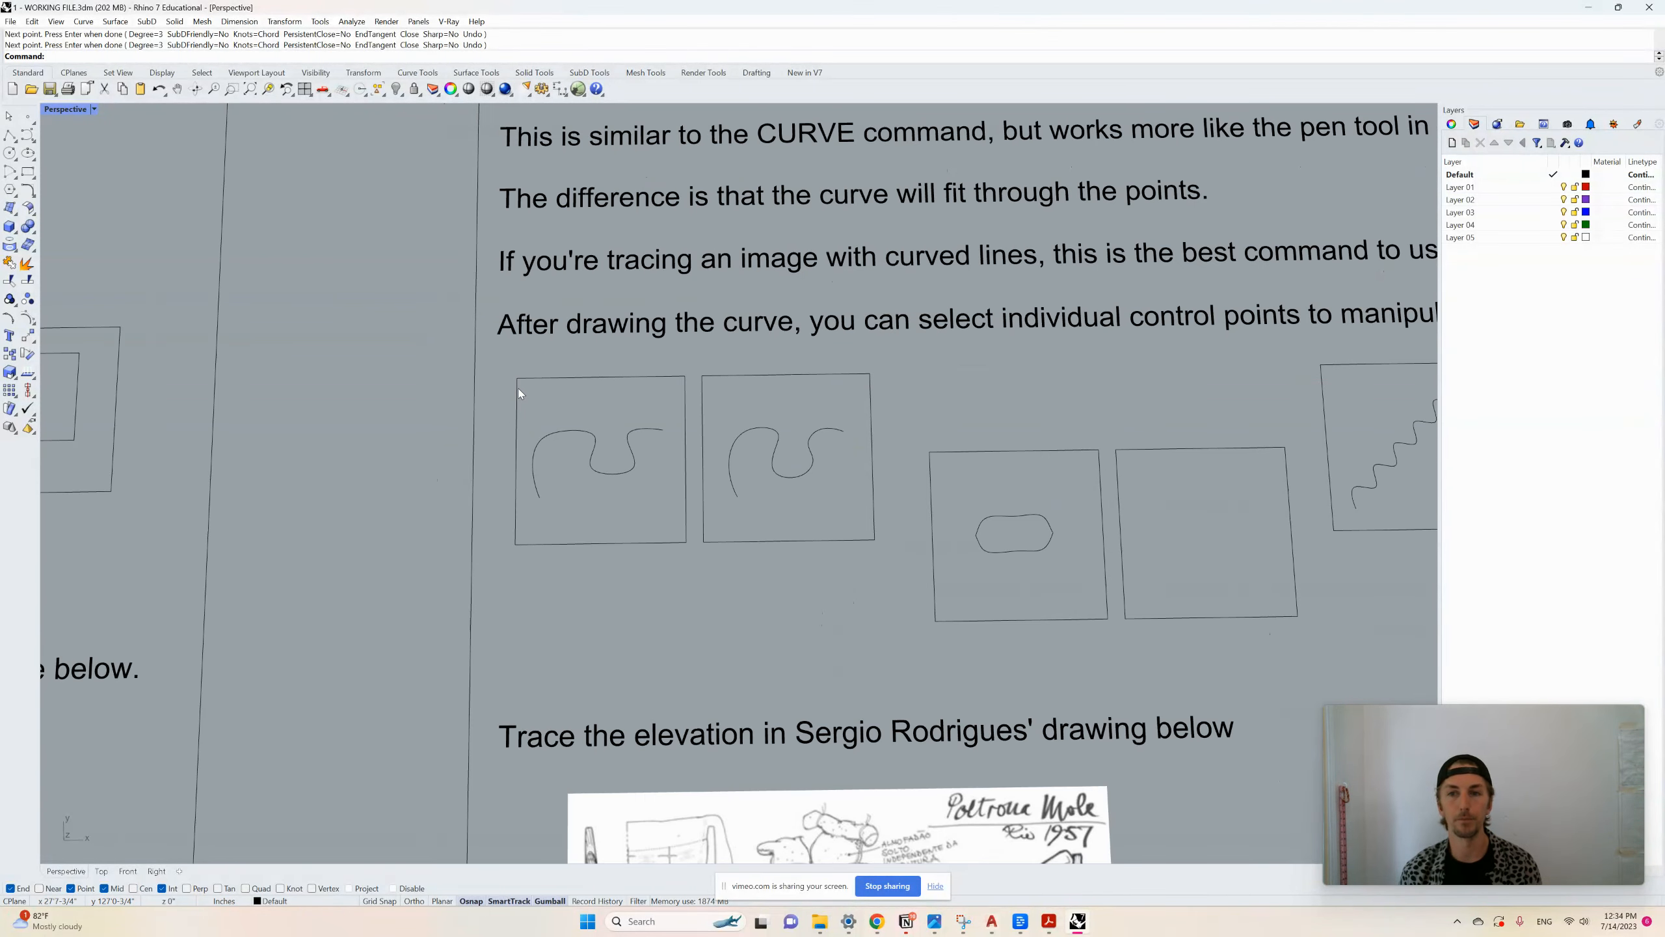
right_click_drag(1262, 555, 1015, 500, "shift")
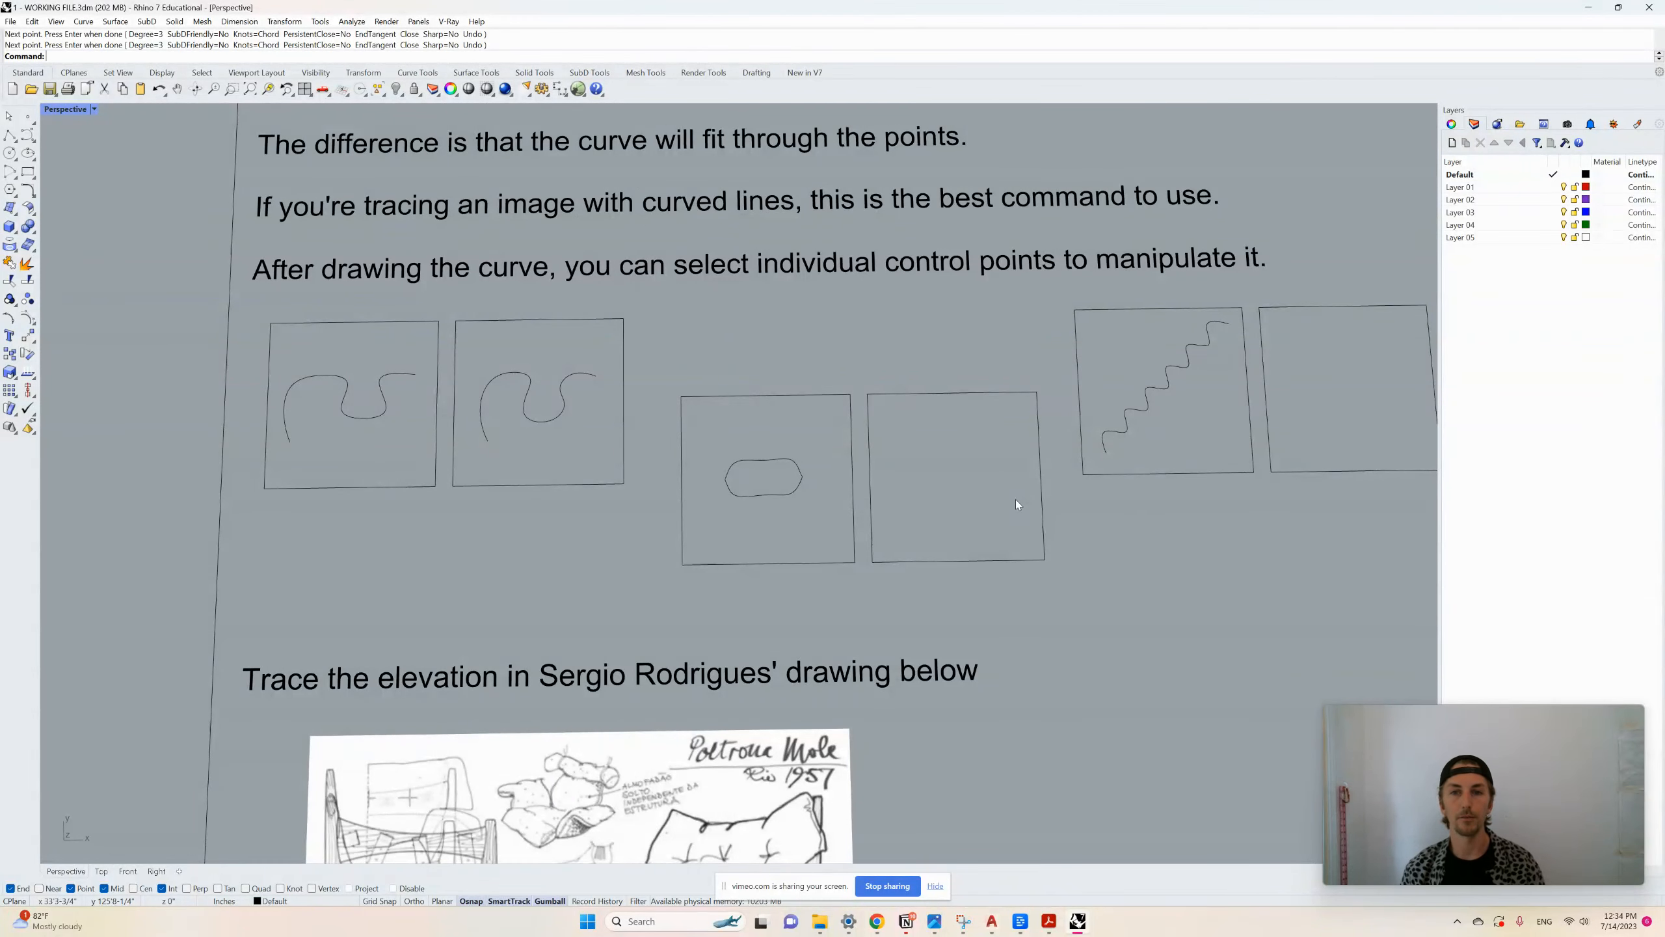
scroll(791, 475, "up", 6)
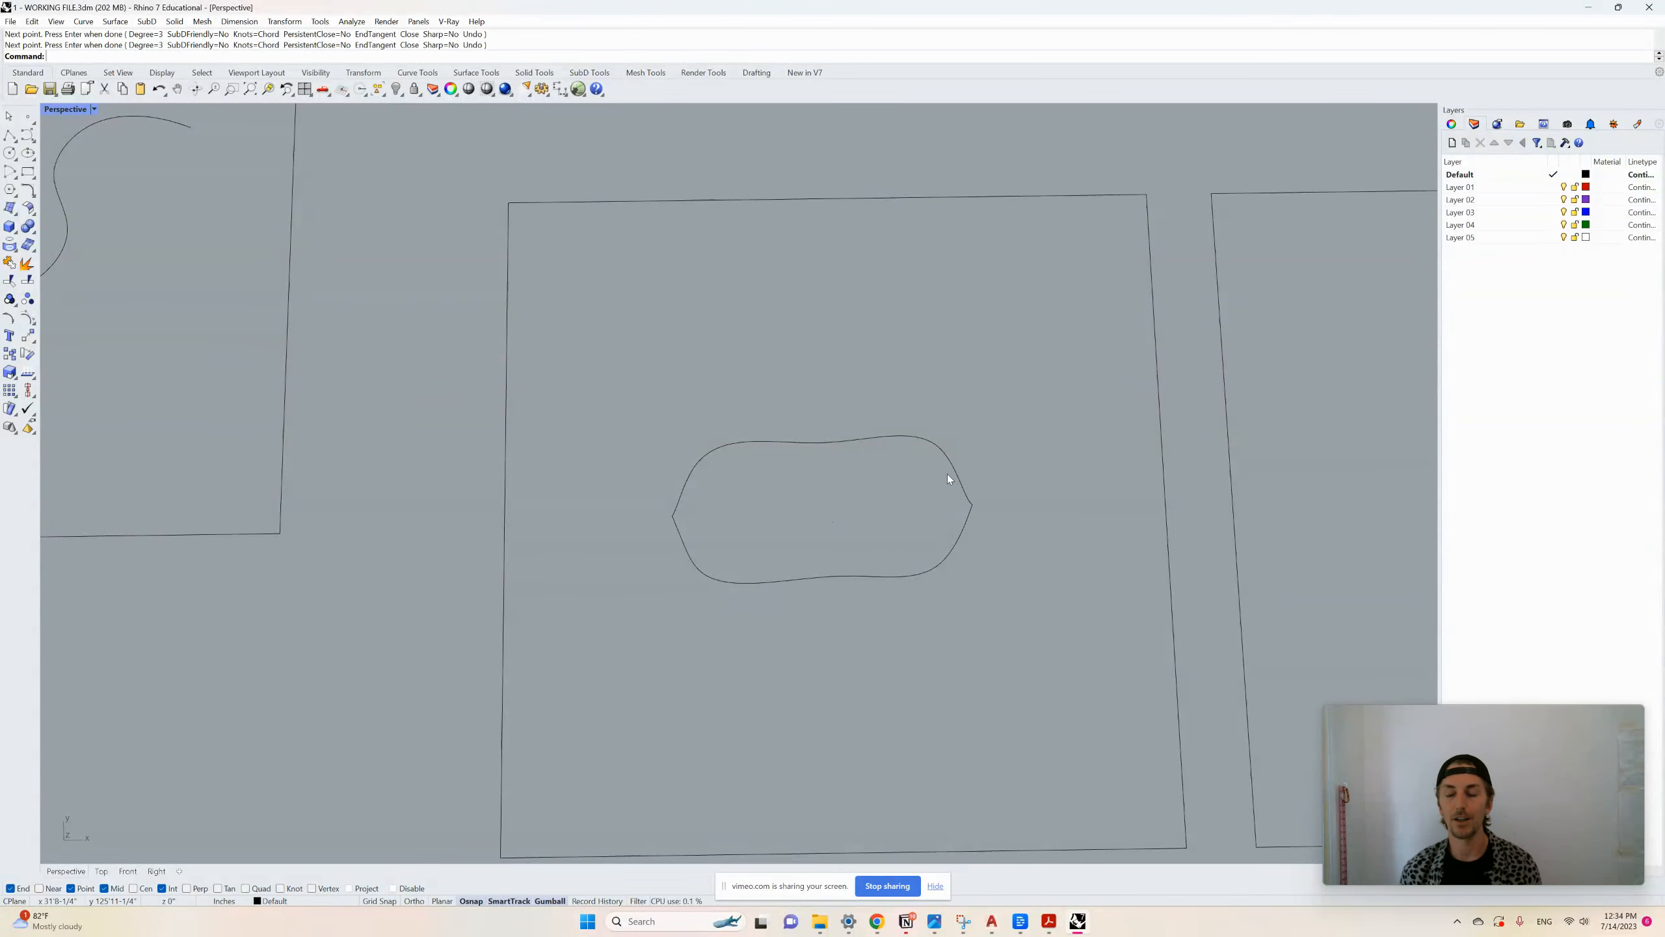
scroll(578, 436, "down", 3)
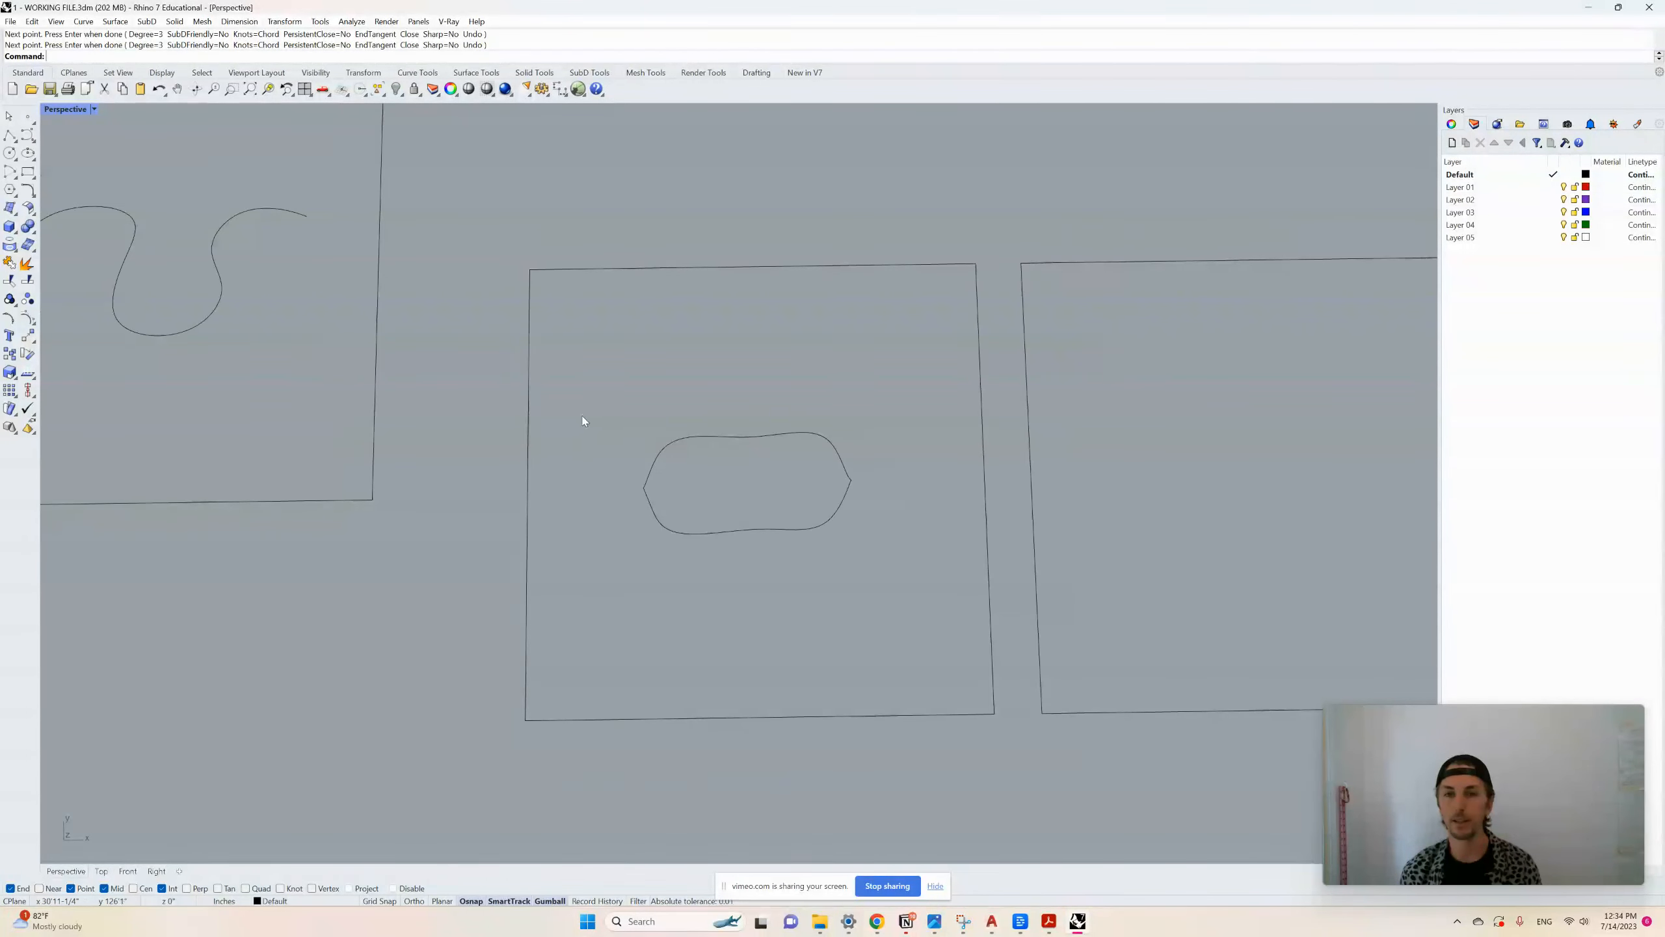
scroll(961, 511, "up", 2)
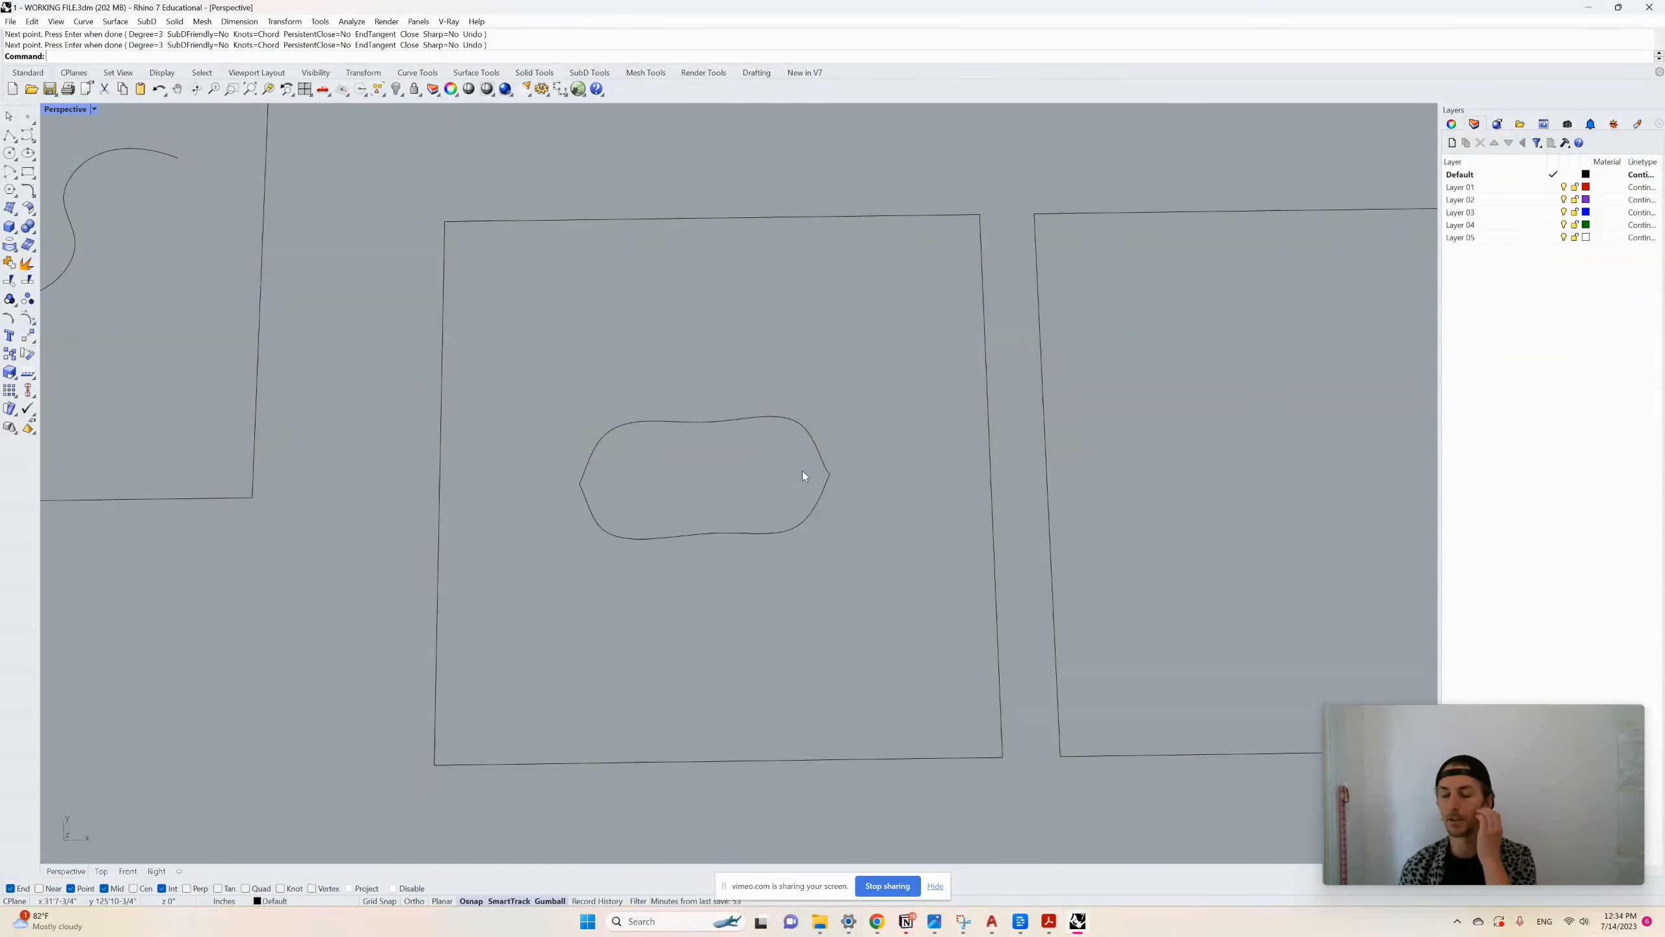
scroll(567, 437, "down", 2)
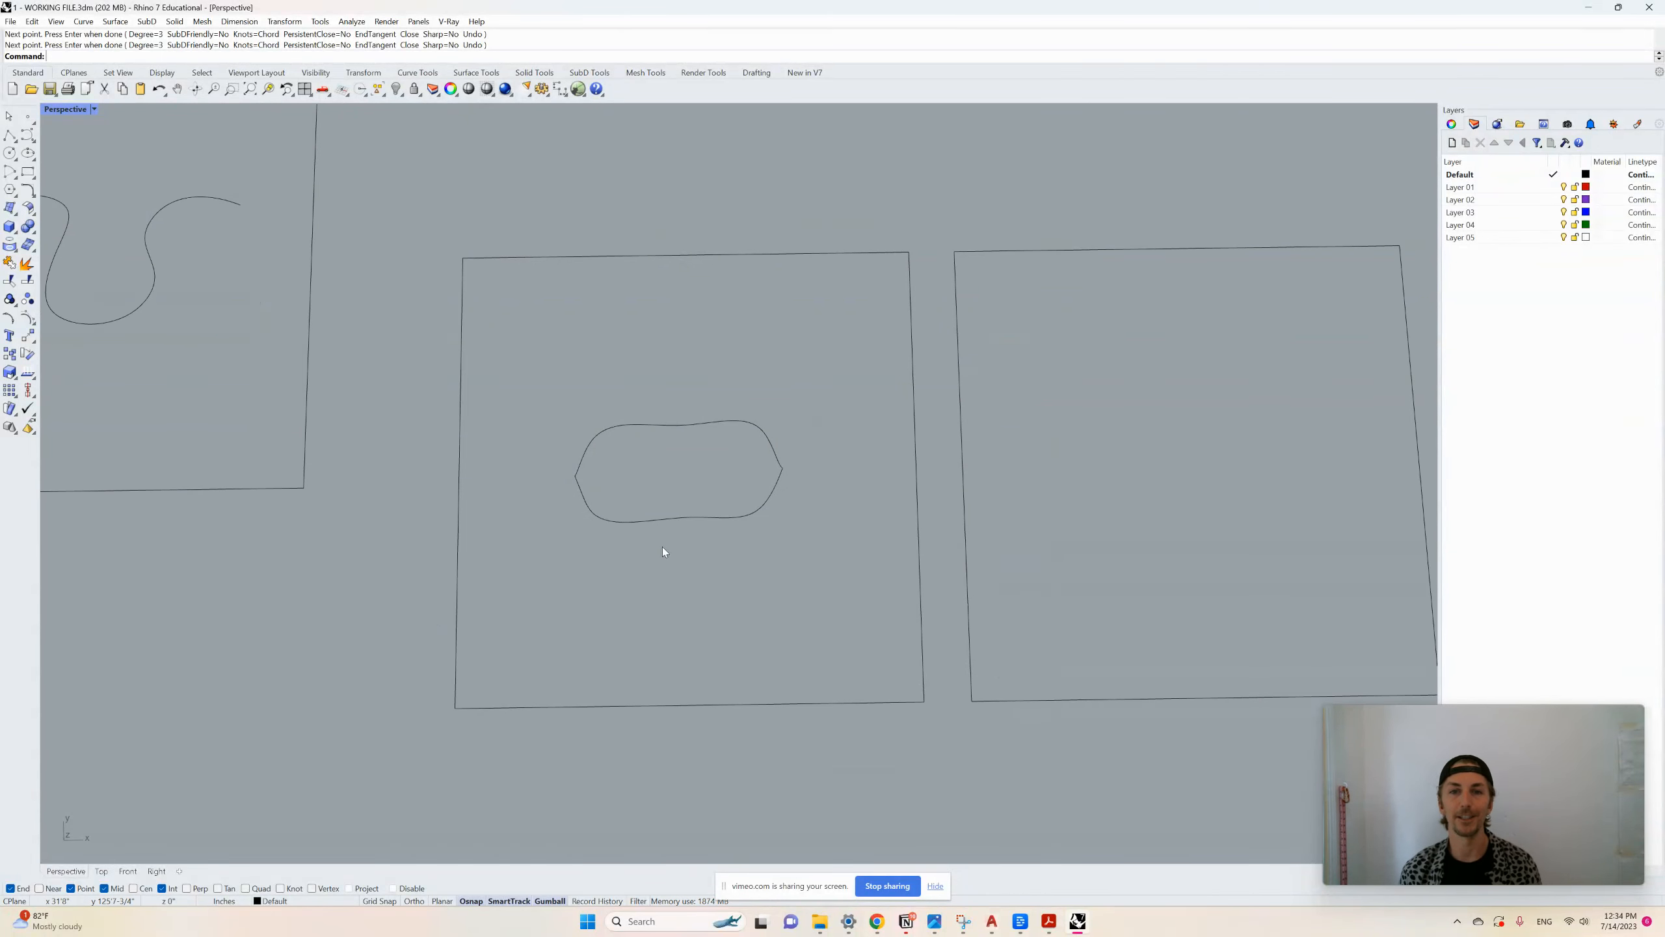
scroll(663, 549, "down", 2)
scroll(1112, 477, "up", 4)
Draw the upper half of the pinched oval in the empty square with InterpCrv, running left to right with a dip in the middle
type("i")
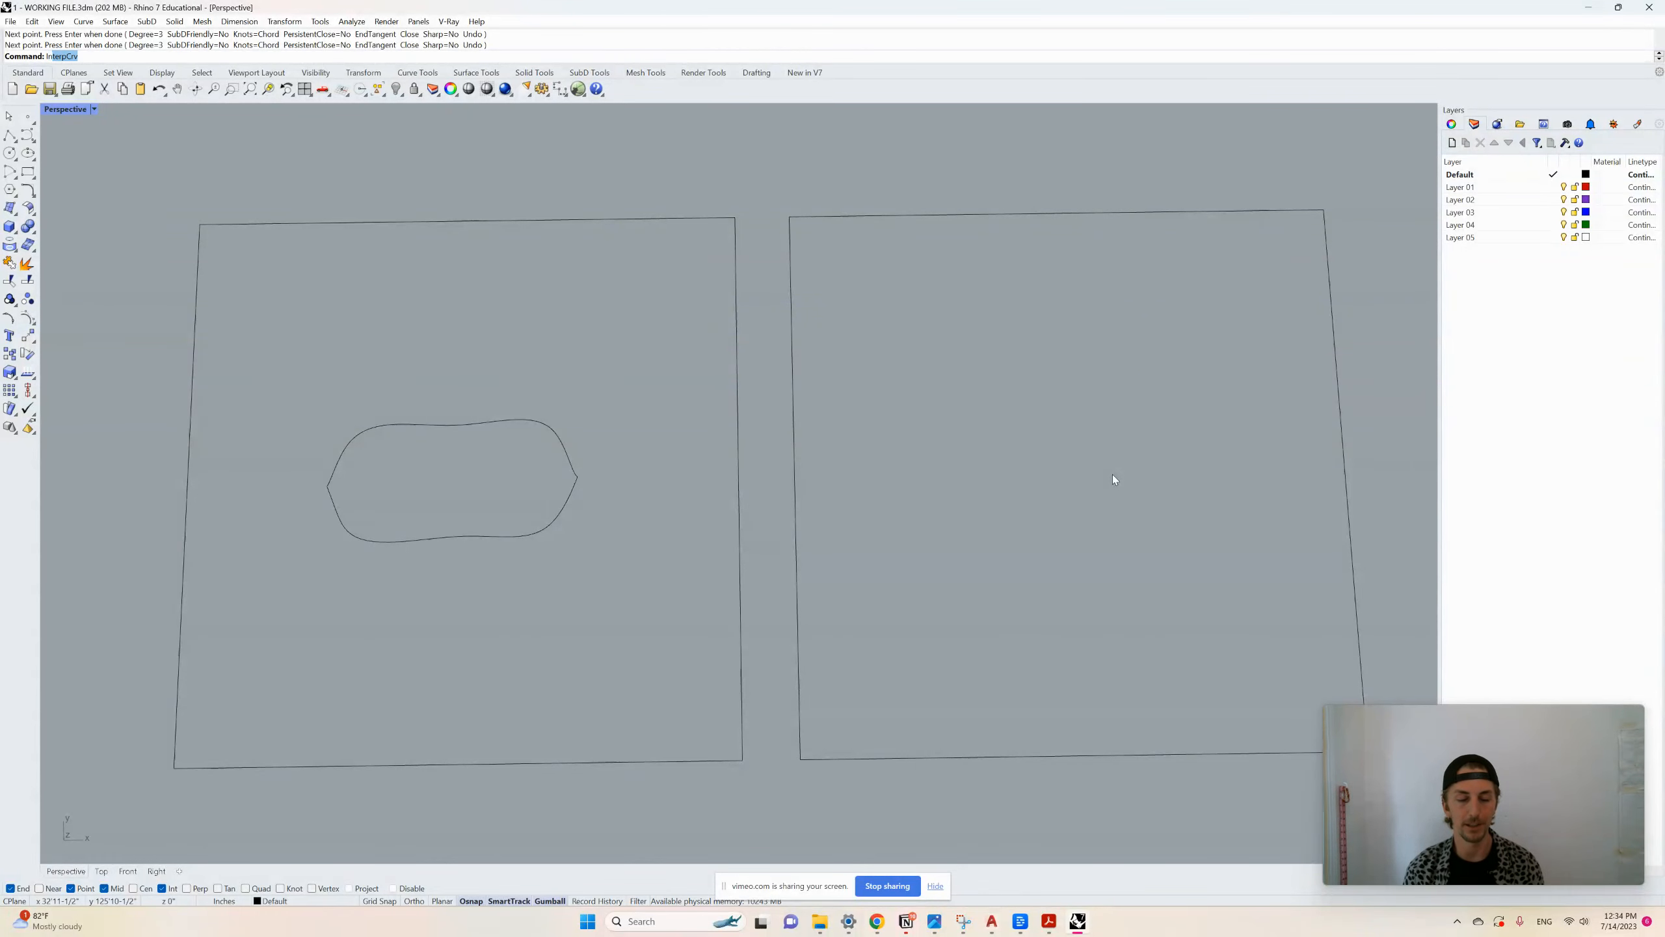
type("nter")
key("Return")
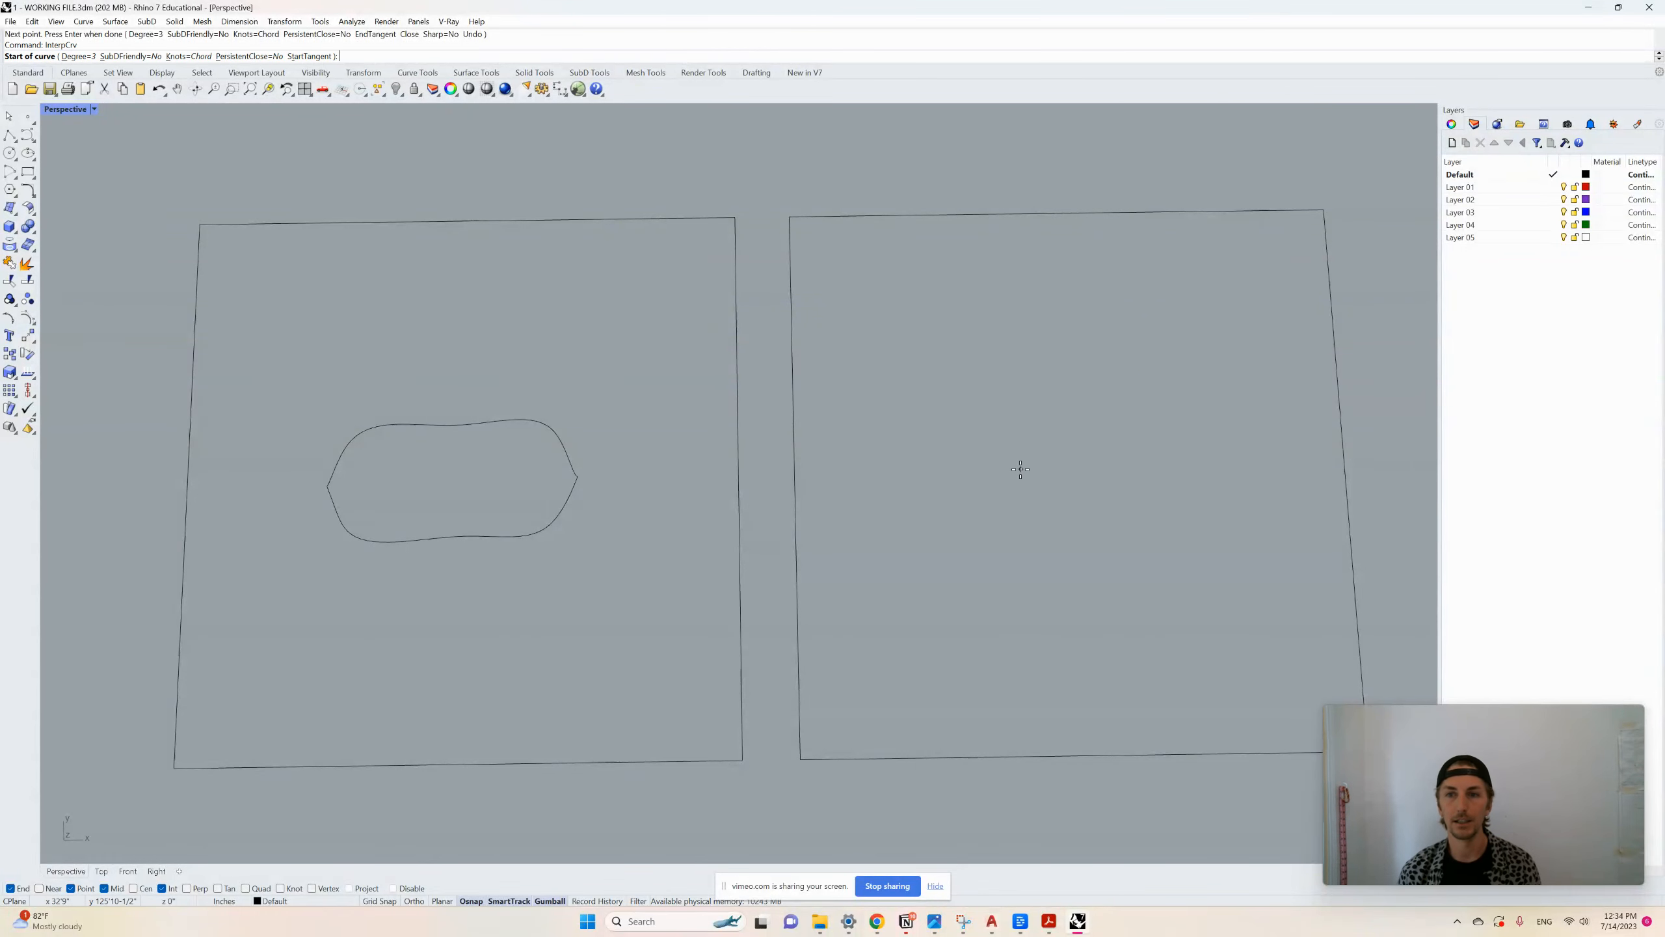
left_click(921, 465)
left_click(933, 458)
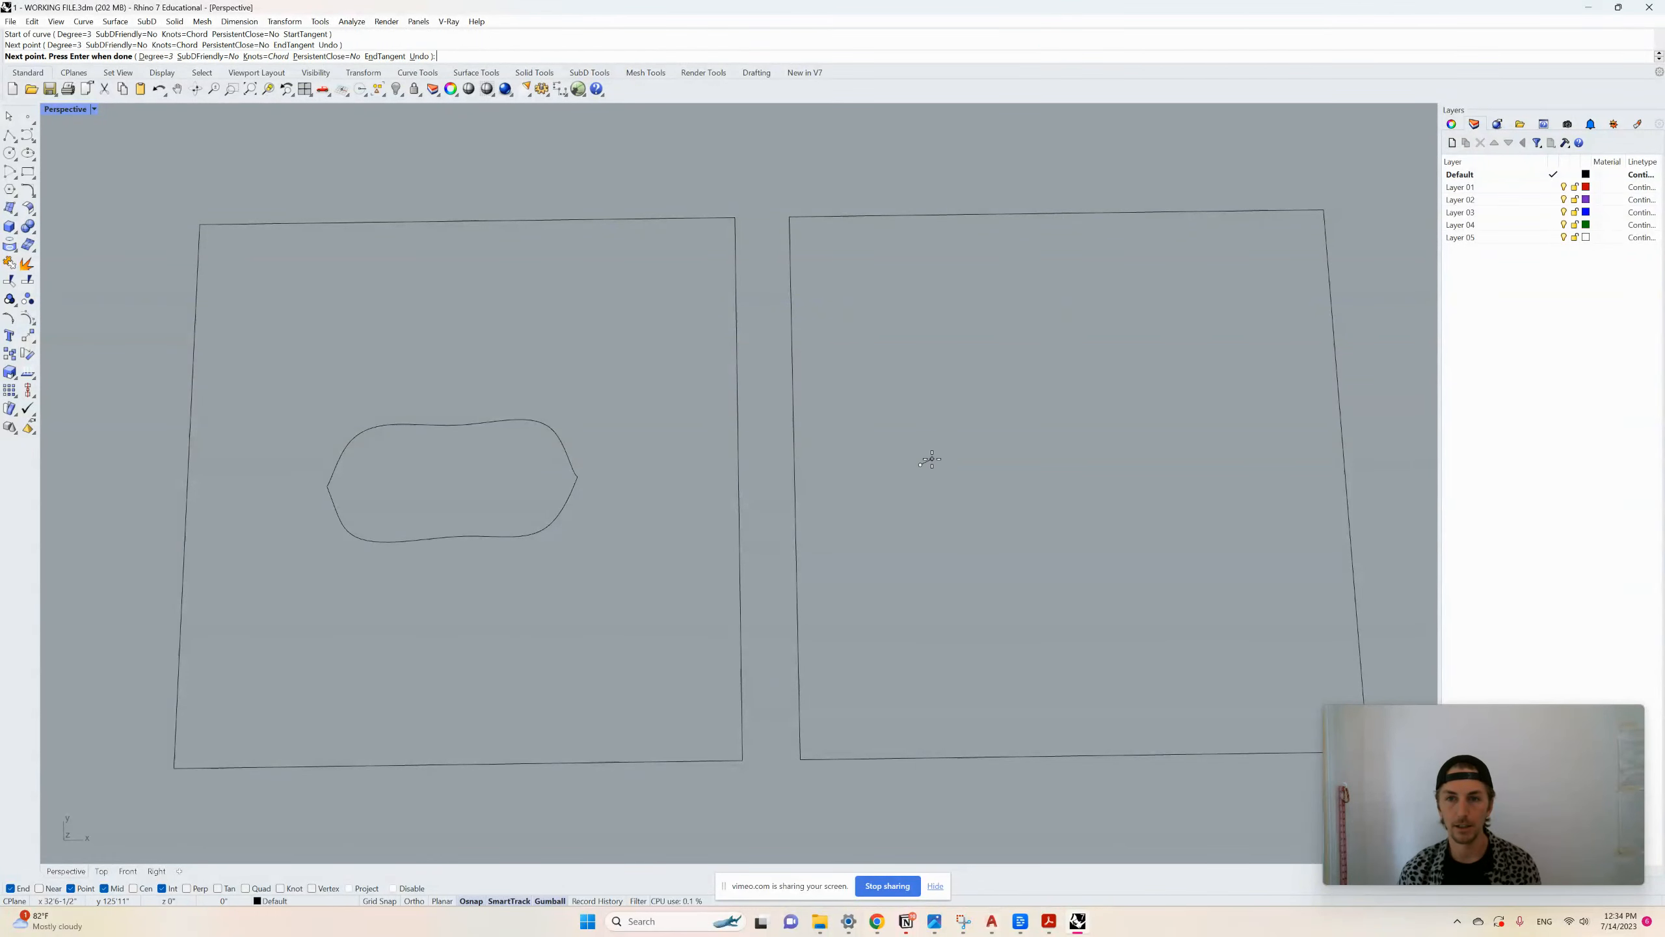
left_click(938, 424)
left_click(980, 400)
left_click(1037, 406)
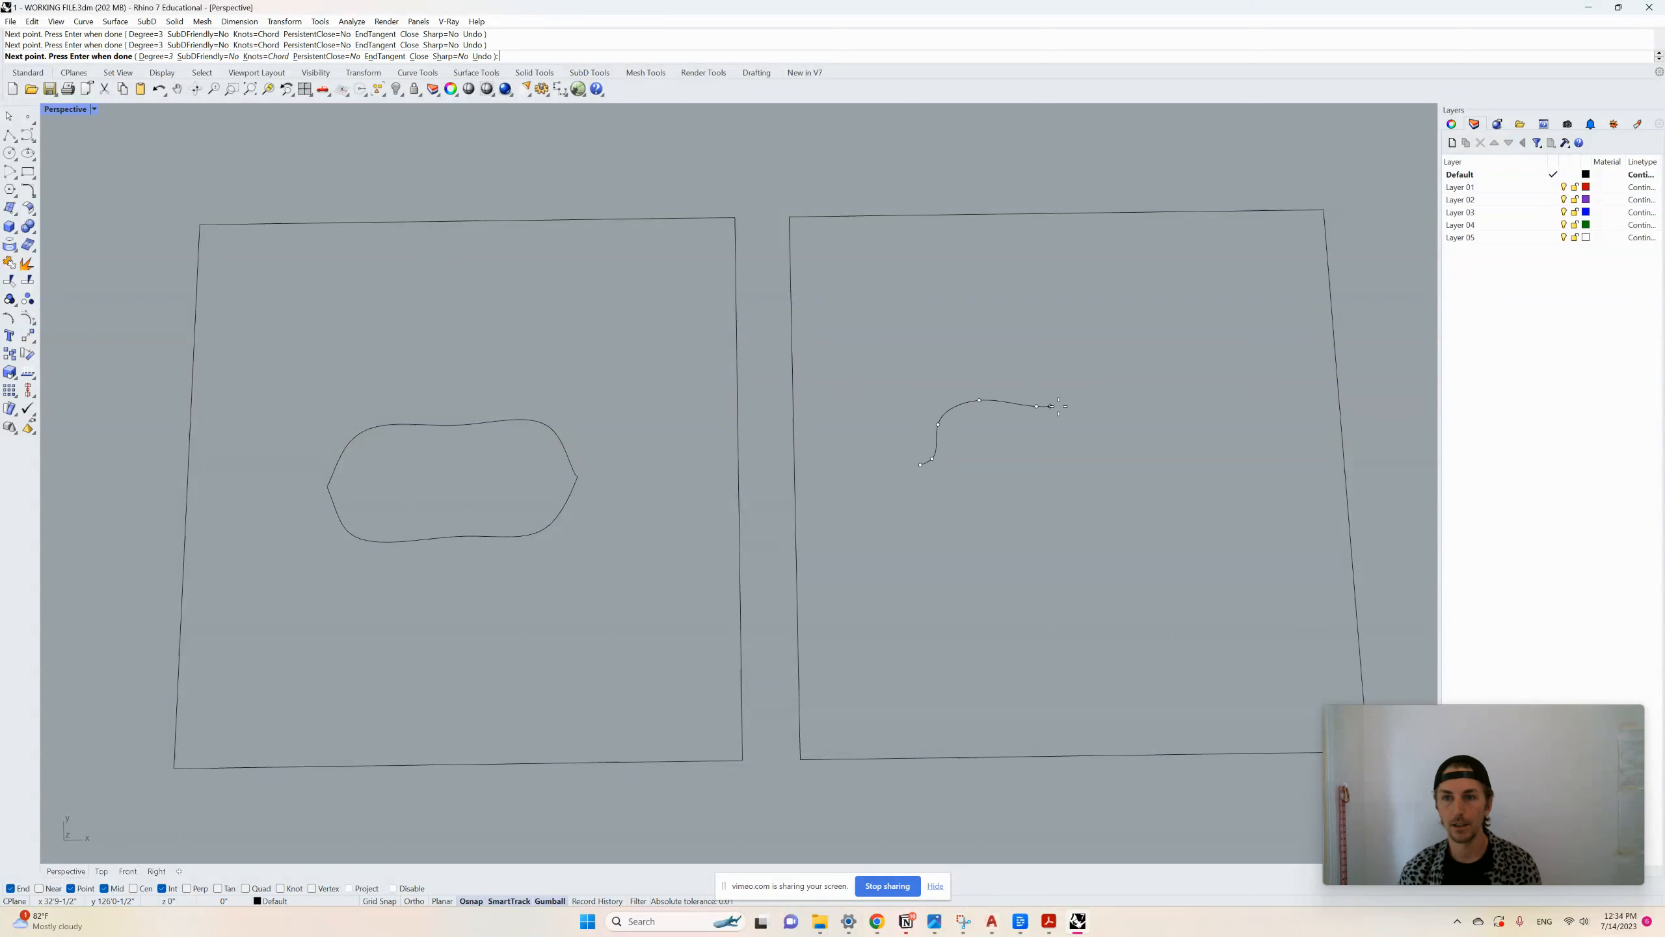
left_click(1091, 399)
left_click(1129, 388)
left_click(1160, 410)
scroll(1158, 426, "up", 4)
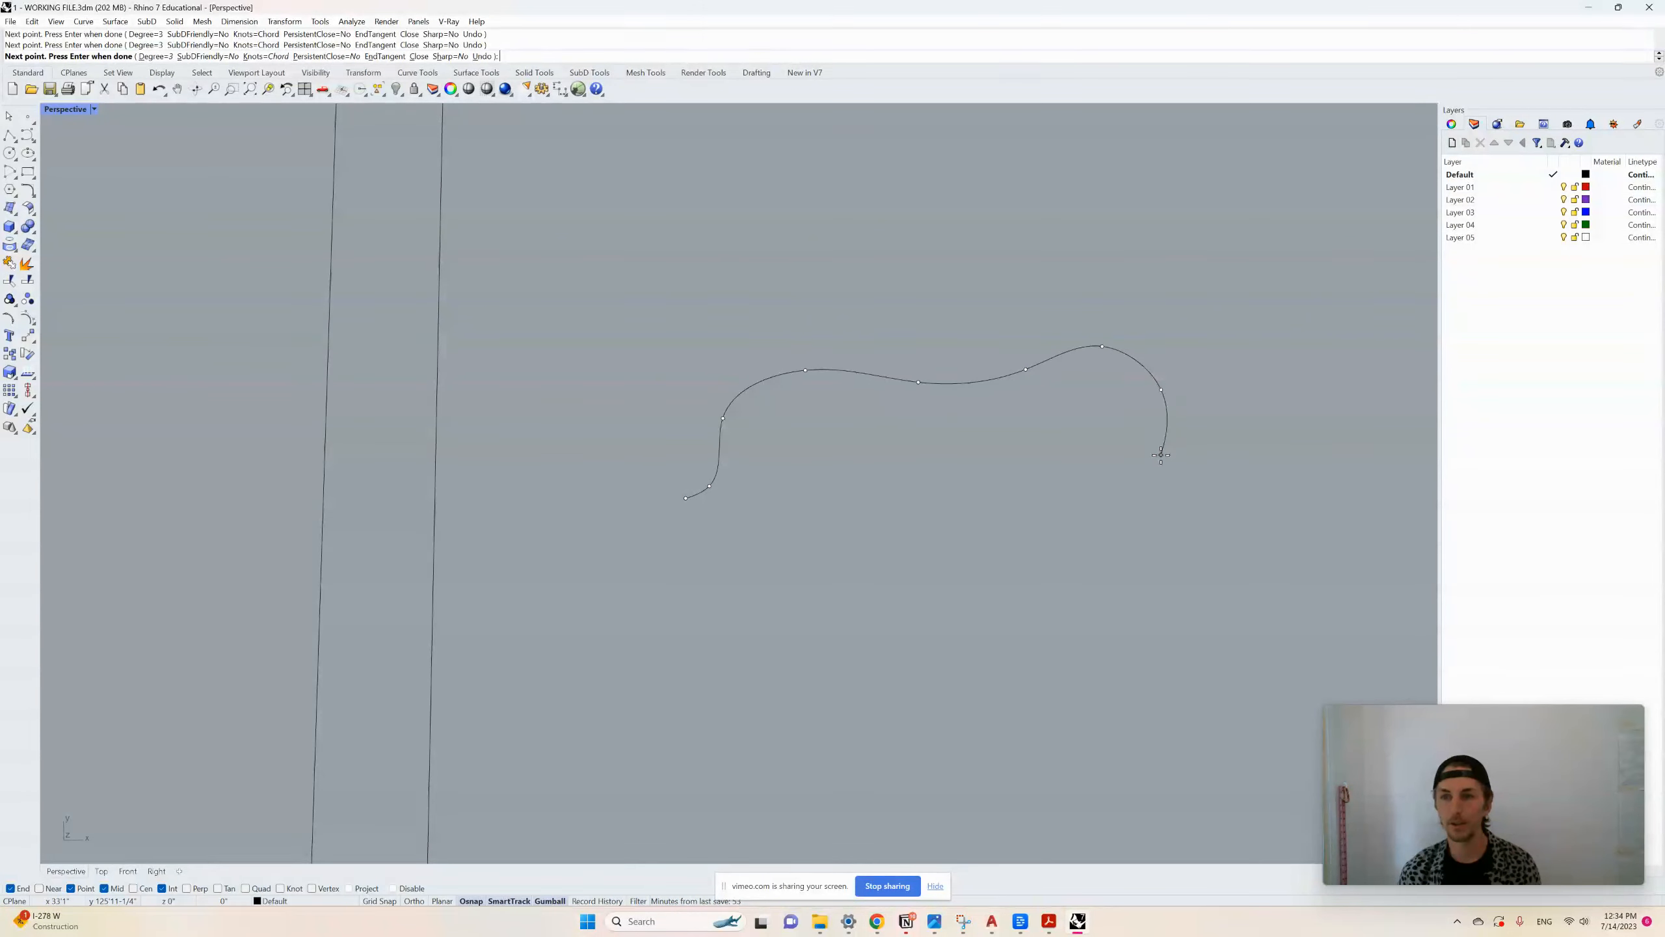
left_click(1161, 455)
scroll(1161, 455, "up", 3)
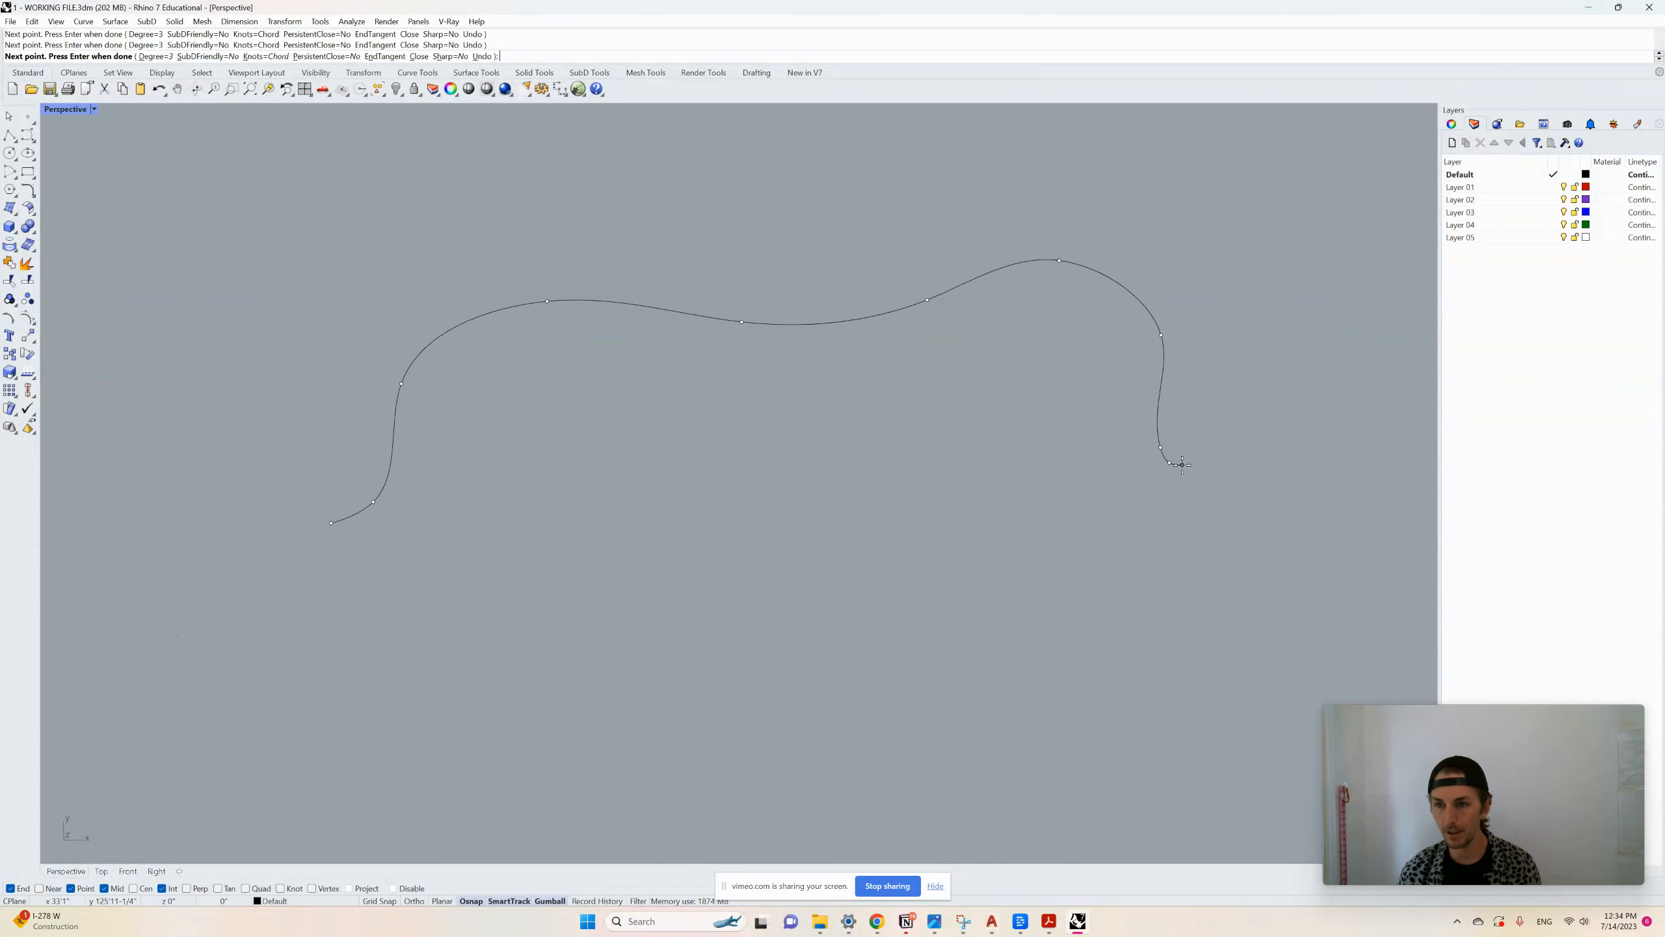
key("Return")
Draw the lower half with another interpolated curve, starting at the upper curve's left end and ending at its right end
scroll(1102, 394, "down", 6)
scroll(972, 411, "up", 3)
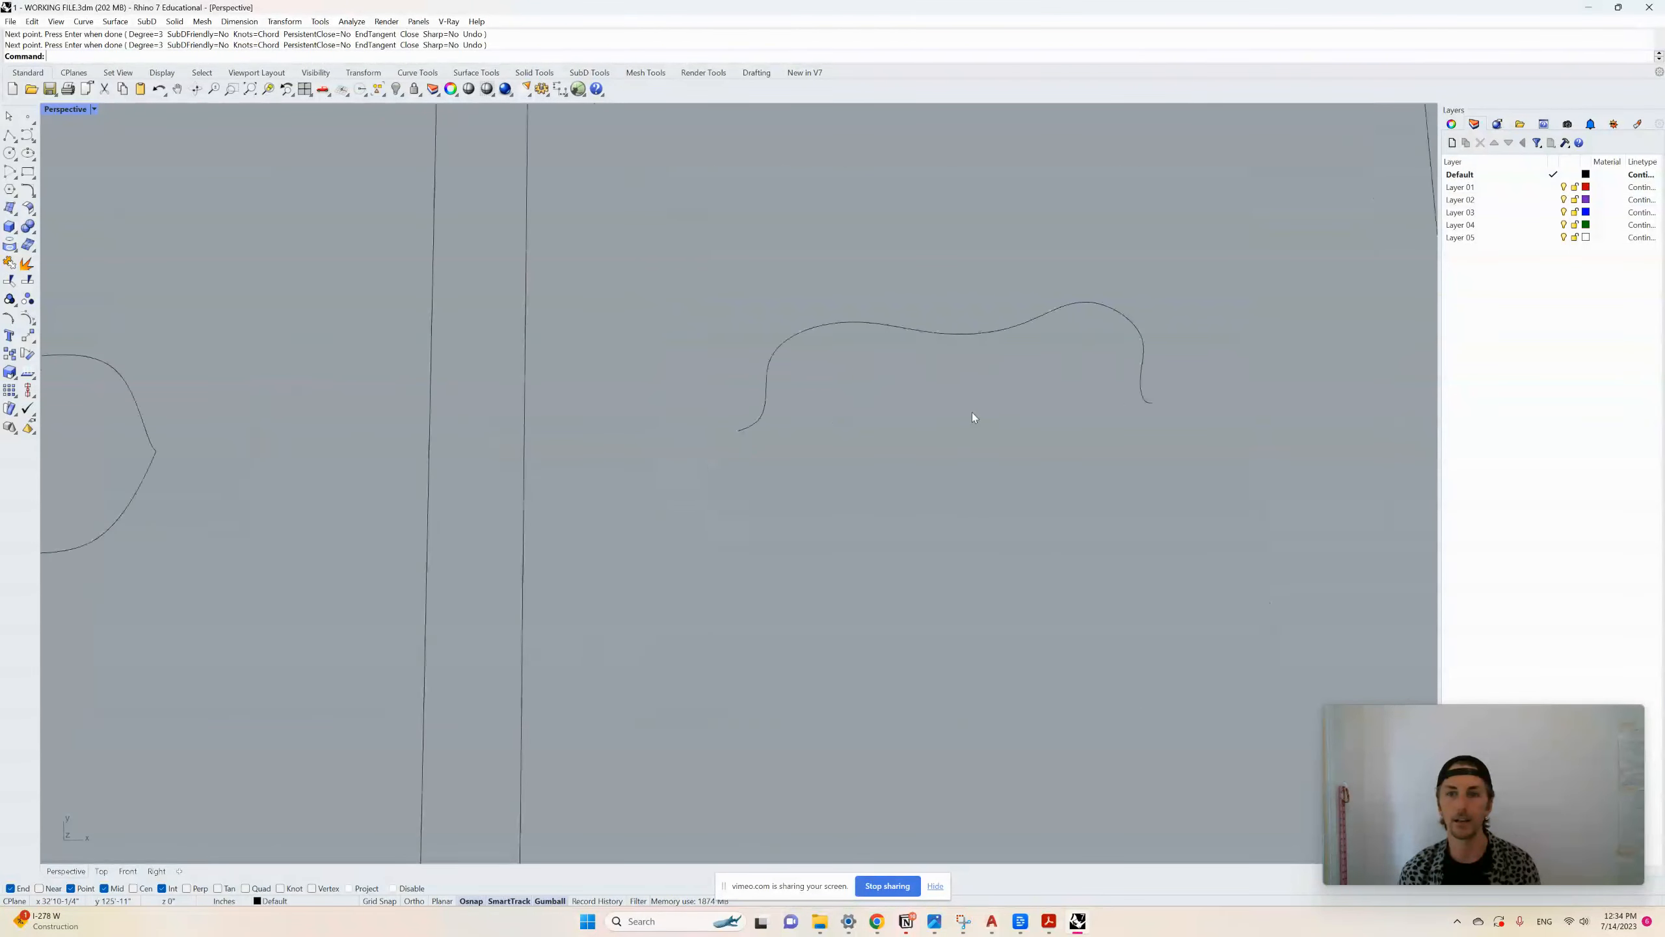
key("Return")
left_click(738, 432)
left_click(762, 432)
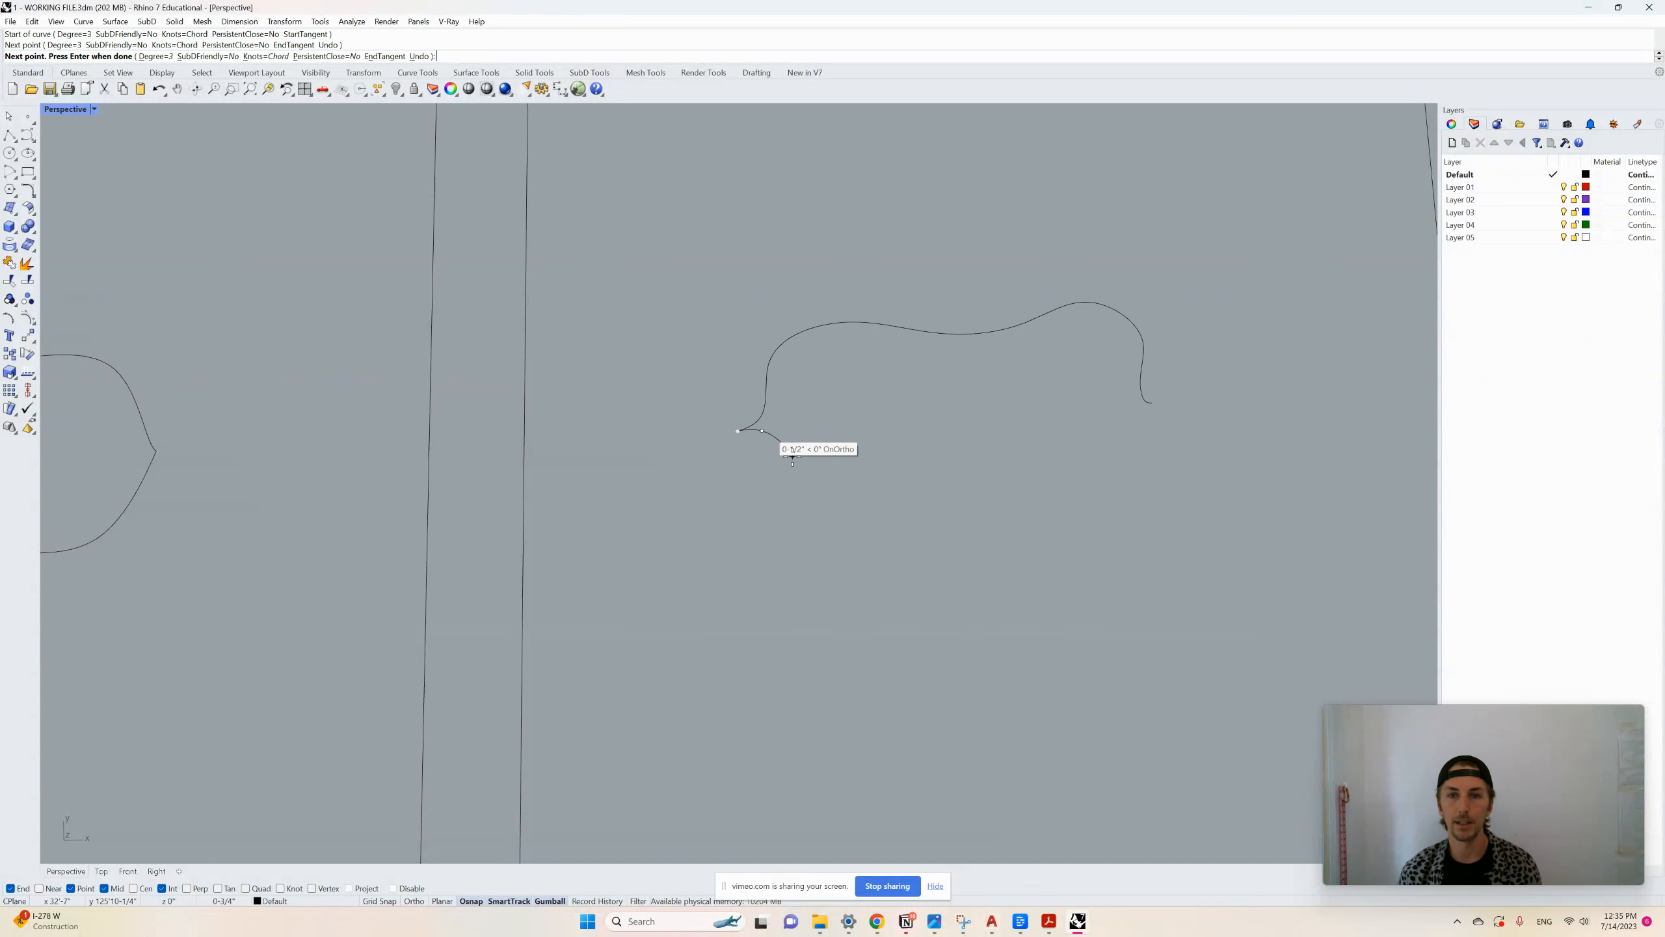
left_click(794, 495)
left_click(847, 514)
left_click(966, 506)
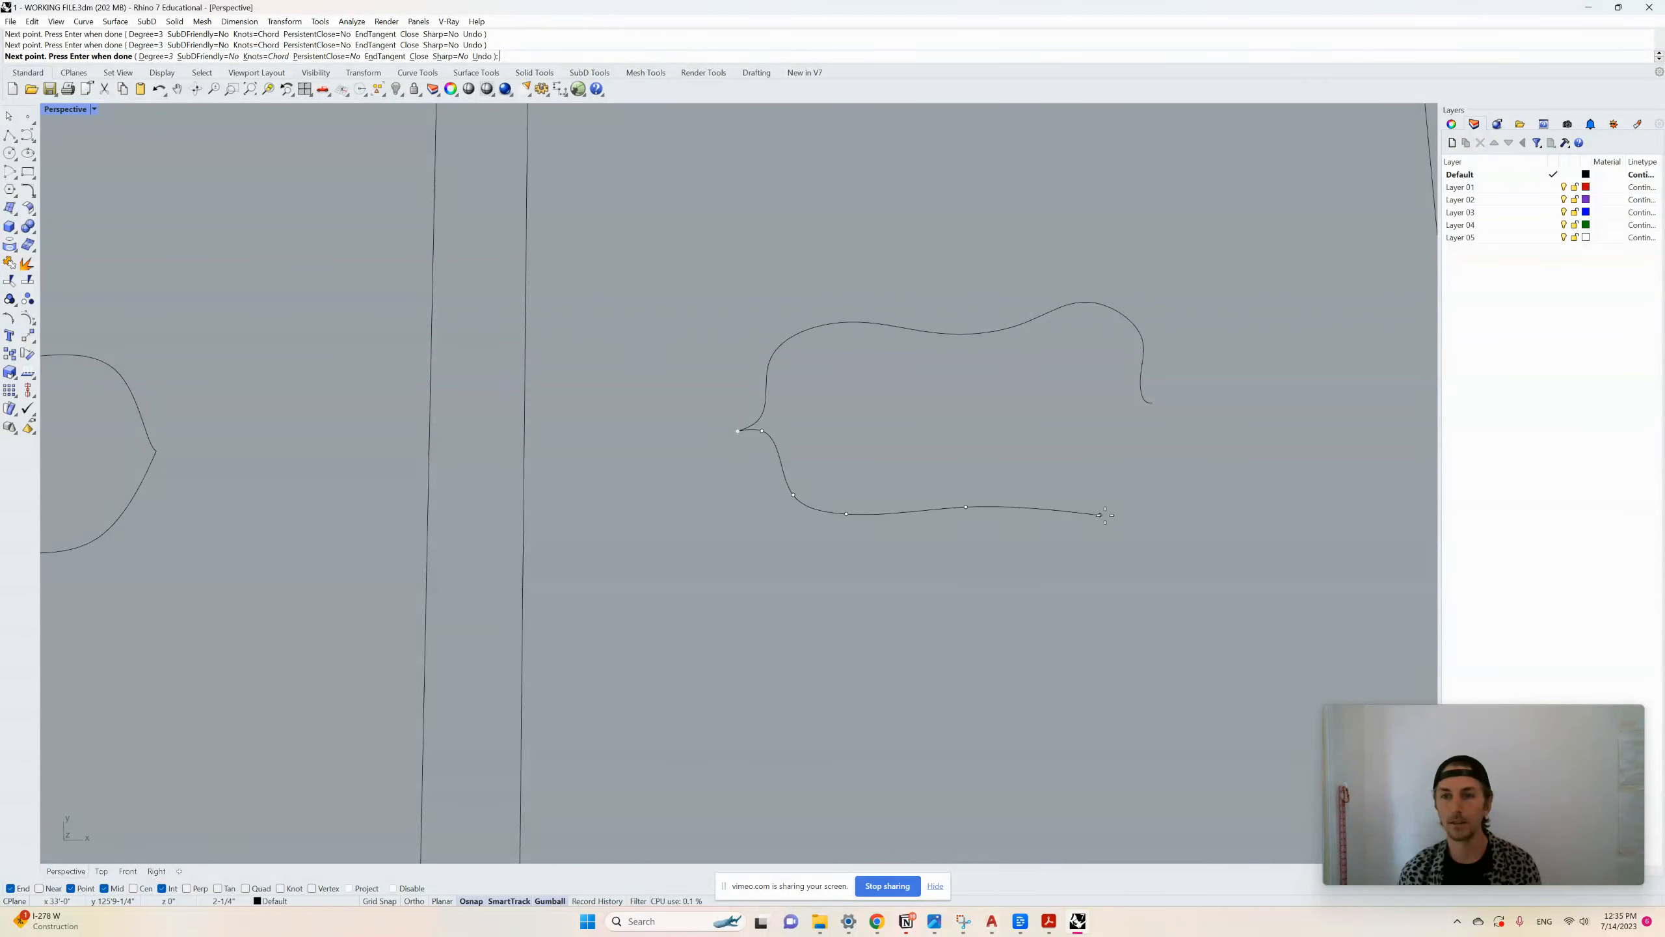
left_click(1107, 516)
left_click(1159, 492)
left_click(1150, 442)
left_click(1149, 425)
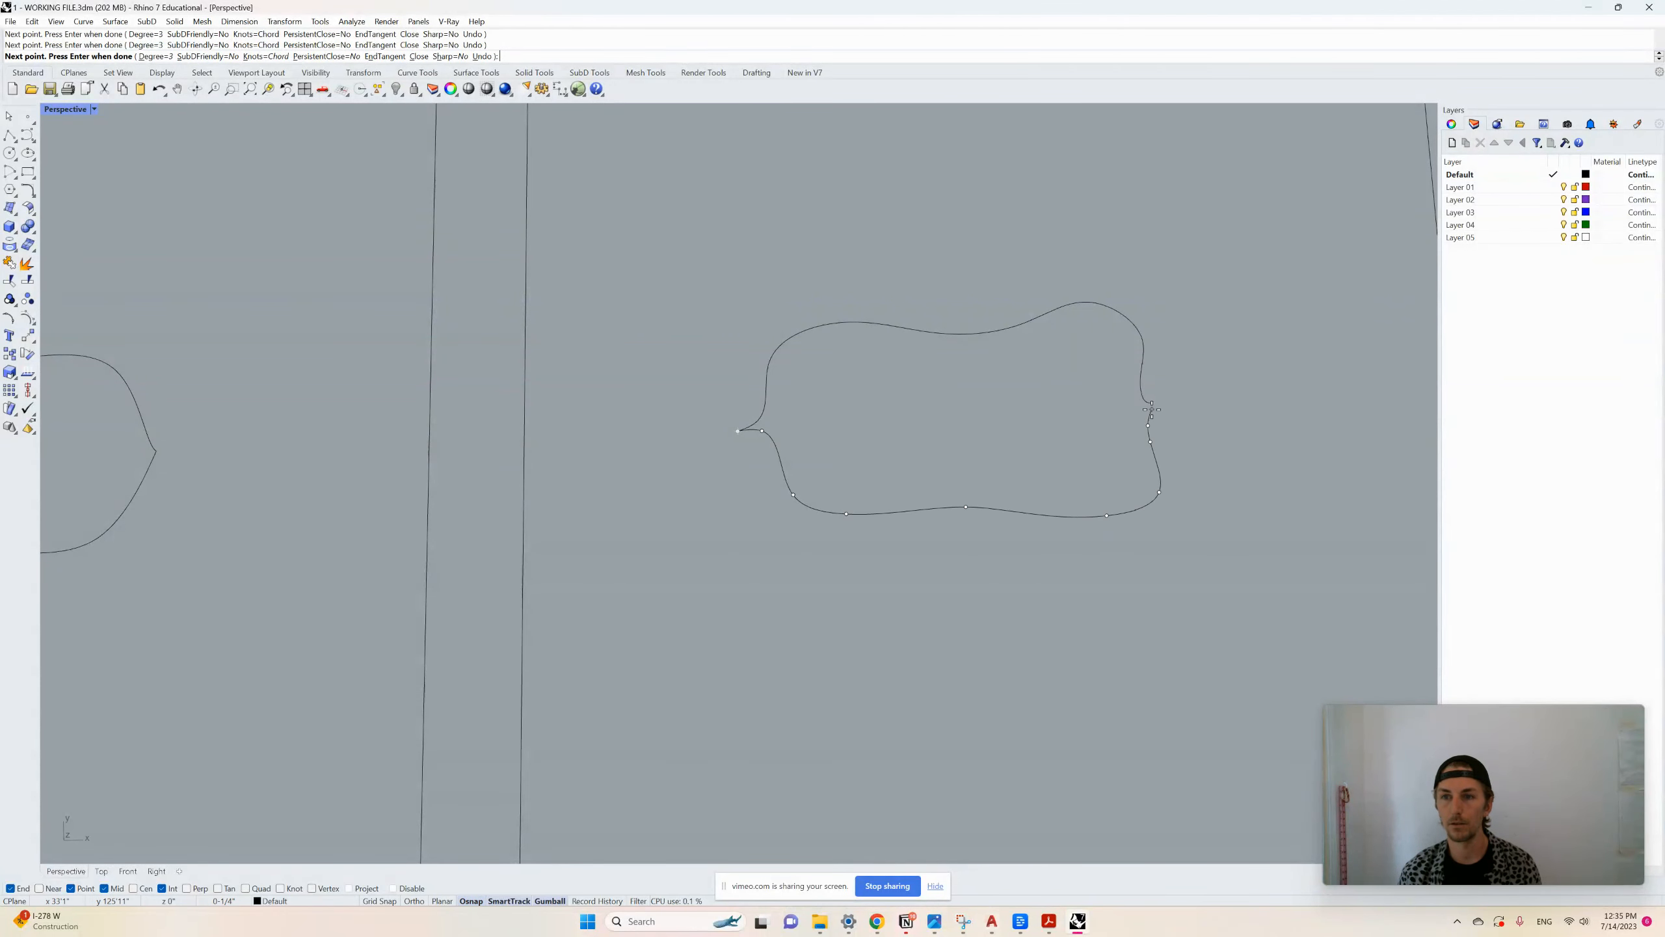
left_click(1152, 406)
key("Return")
Move the upper curve's right endpoint outward to the right
scroll(968, 371, "down", 3)
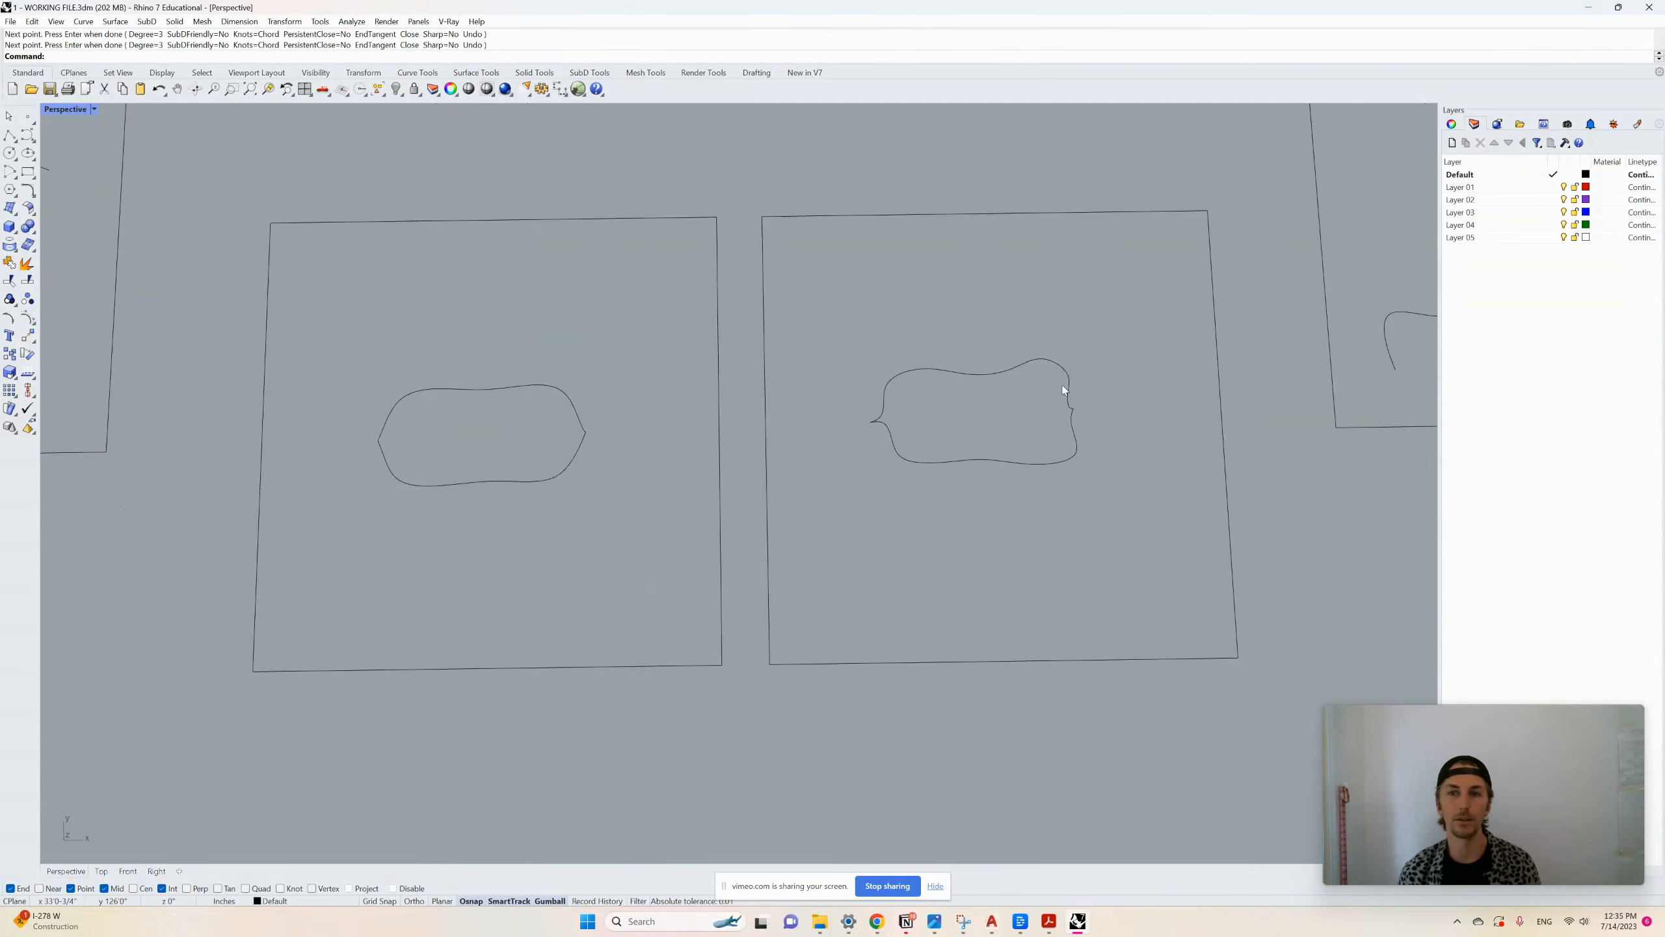
scroll(1064, 390, "up", 2)
scroll(1089, 430, "up", 5)
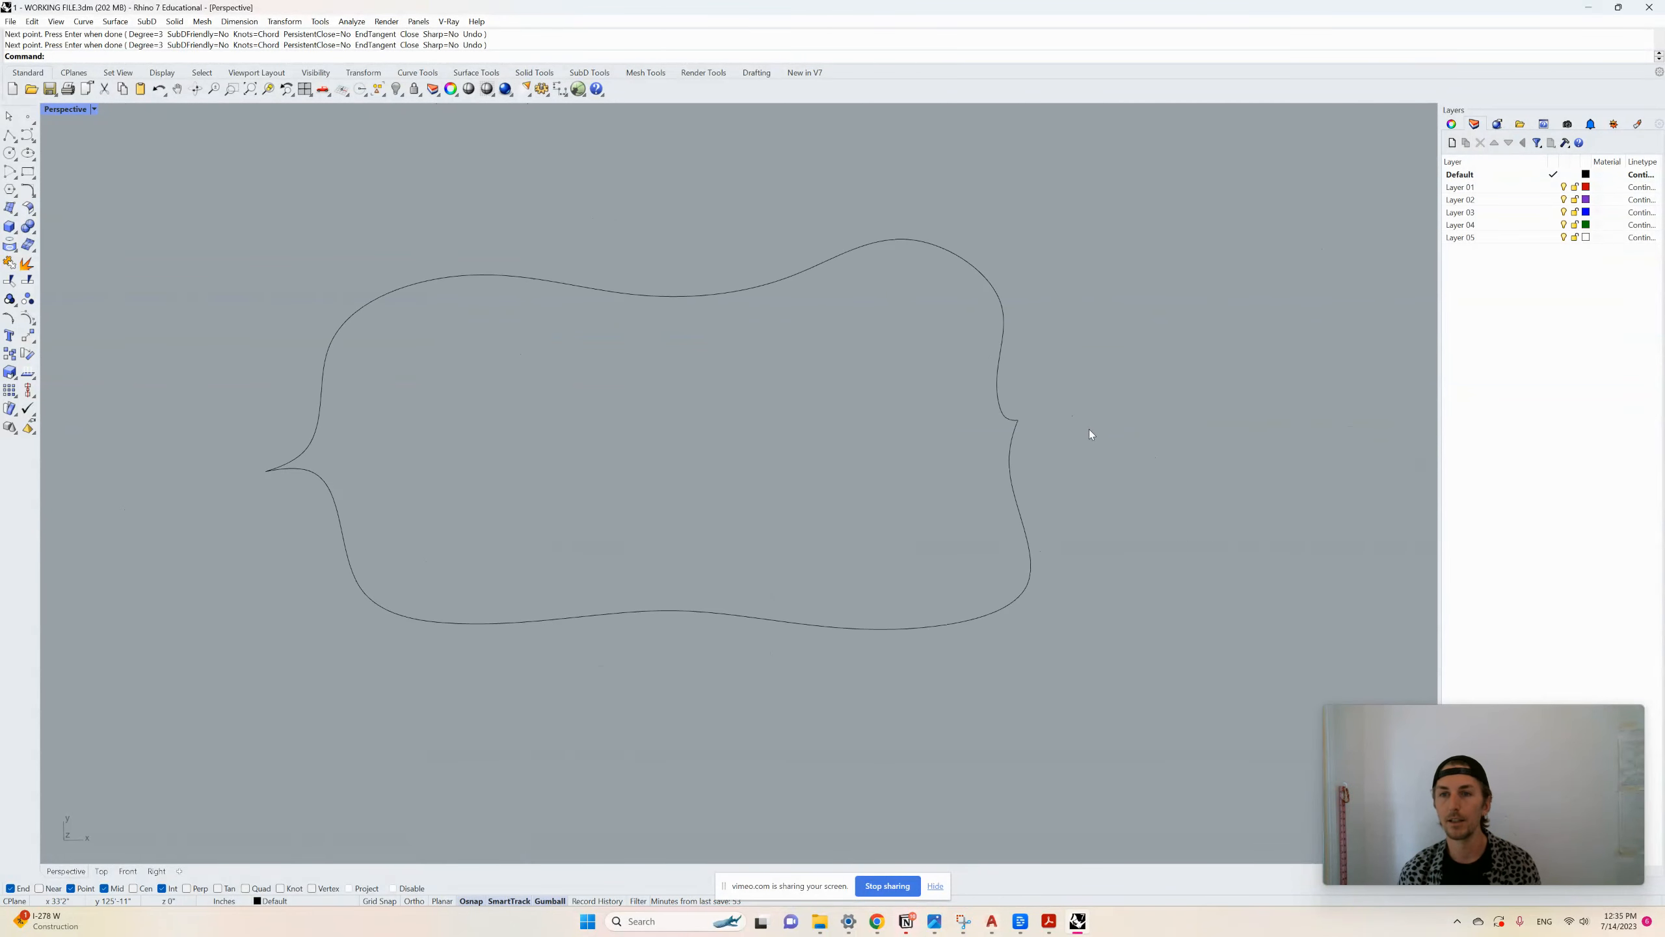
left_click_drag(1074, 465, 912, 361)
scroll(1043, 428, "up", 5)
left_click(1002, 414)
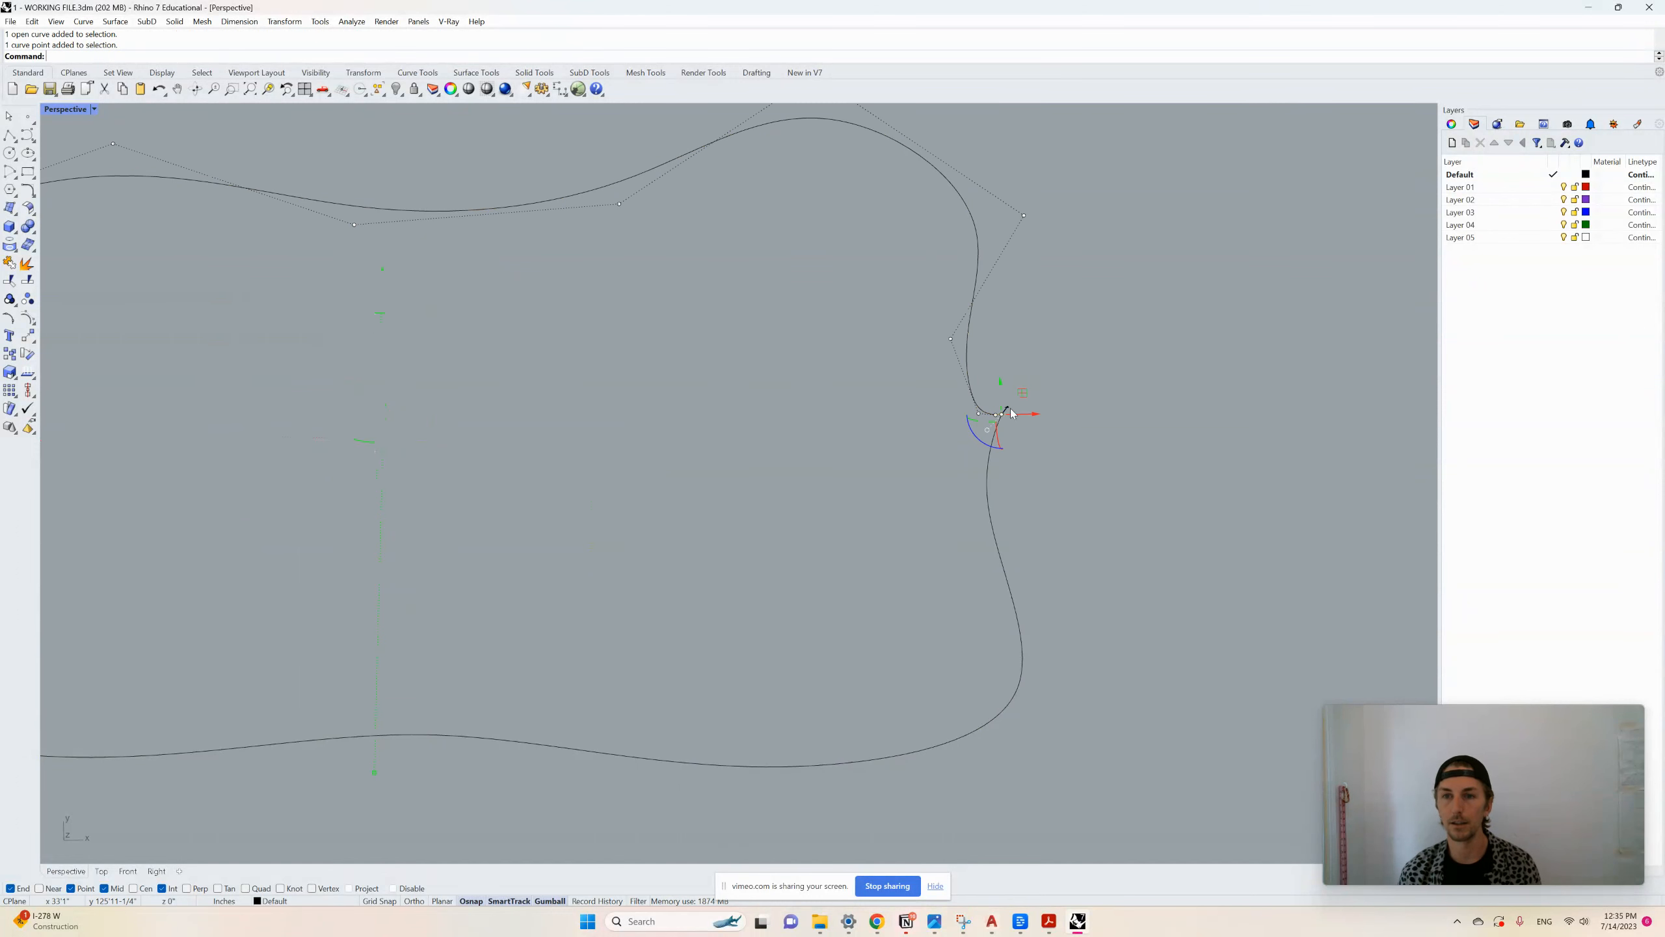
left_click_drag(1022, 394, 1120, 396)
key("Escape")
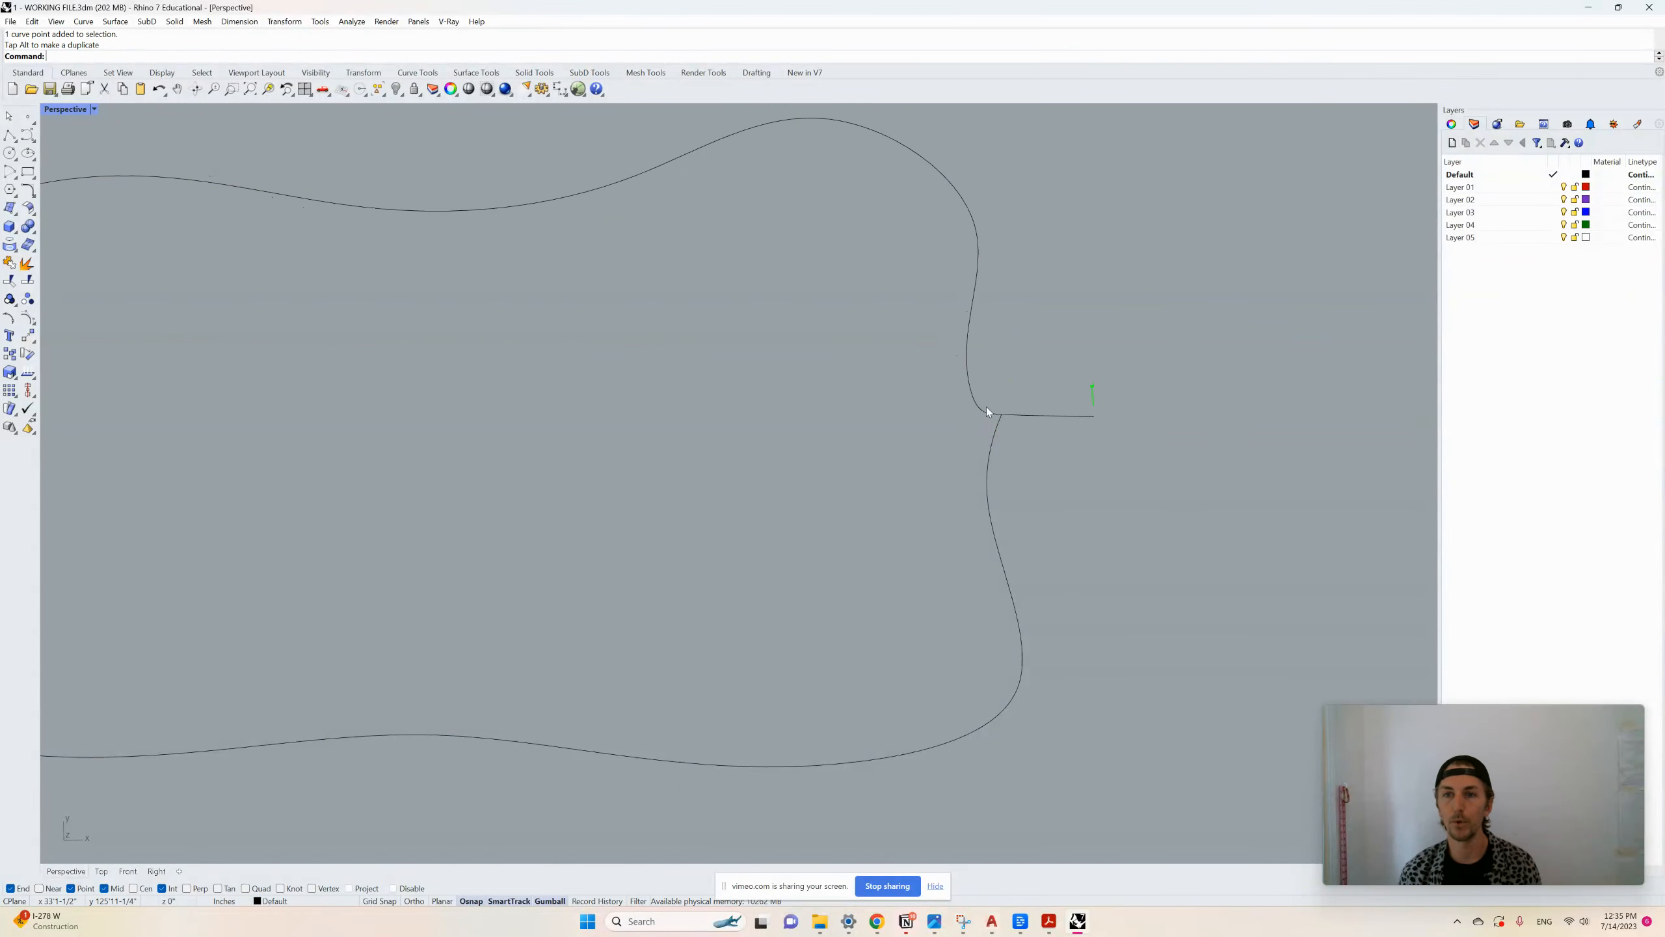
Move the two control points next to the upper curve's right endpoint up and to the right to reshape the tip
left_click(980, 407)
scroll(1000, 421, "up", 3)
left_click(1000, 416)
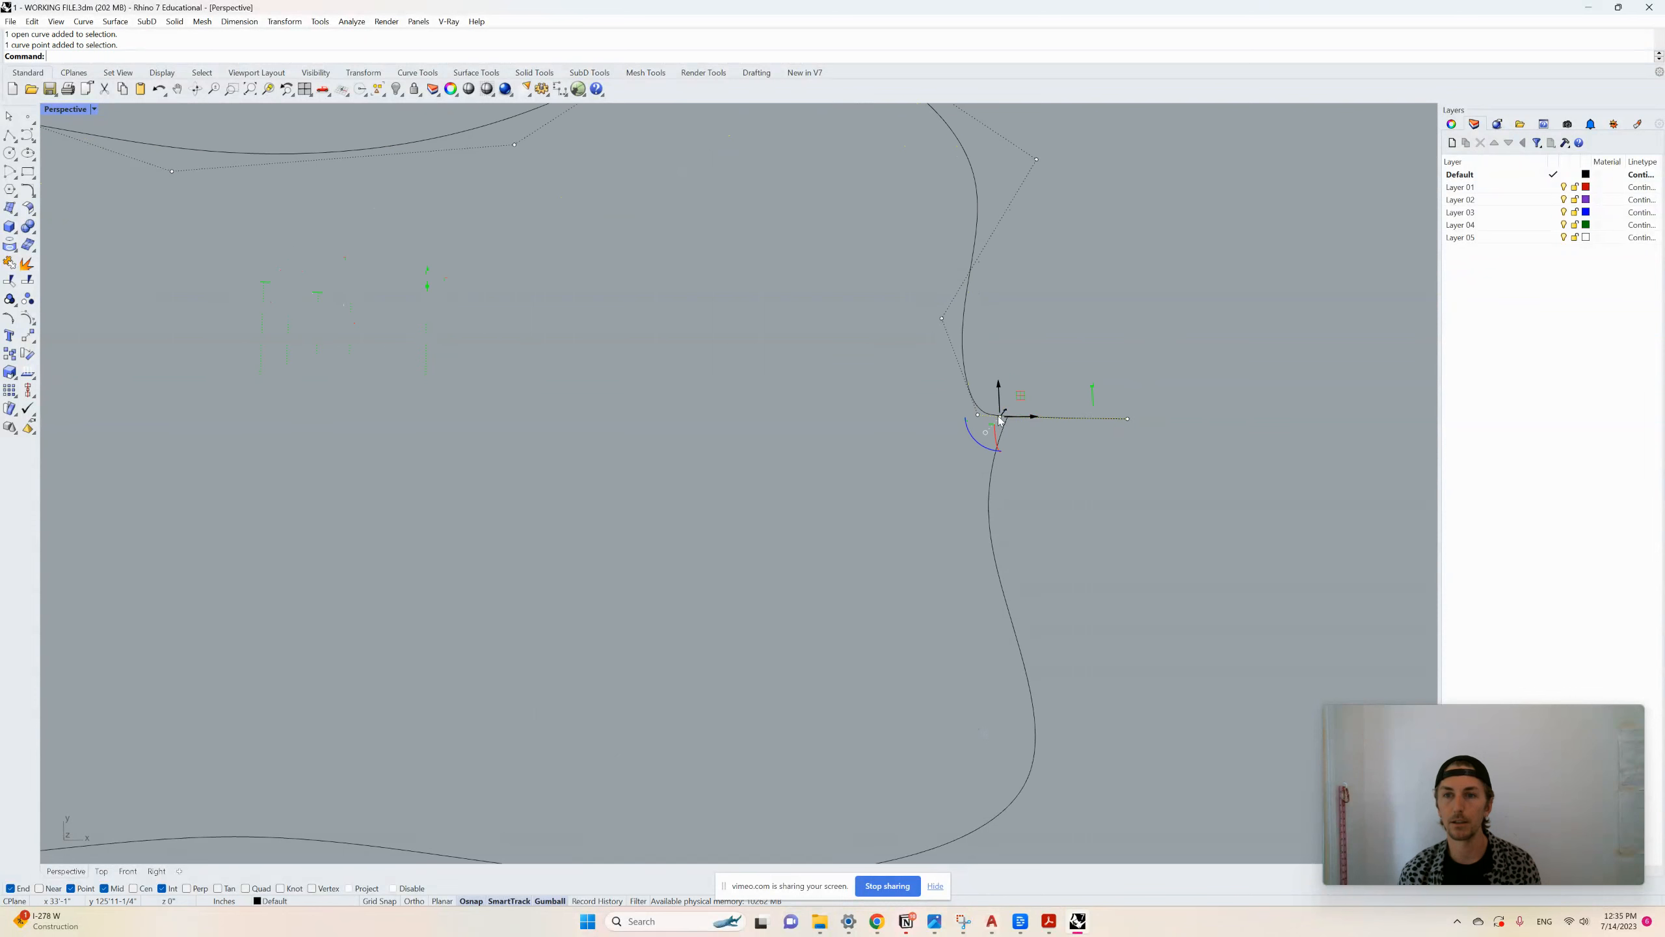
left_click_drag(1020, 394, 1100, 374)
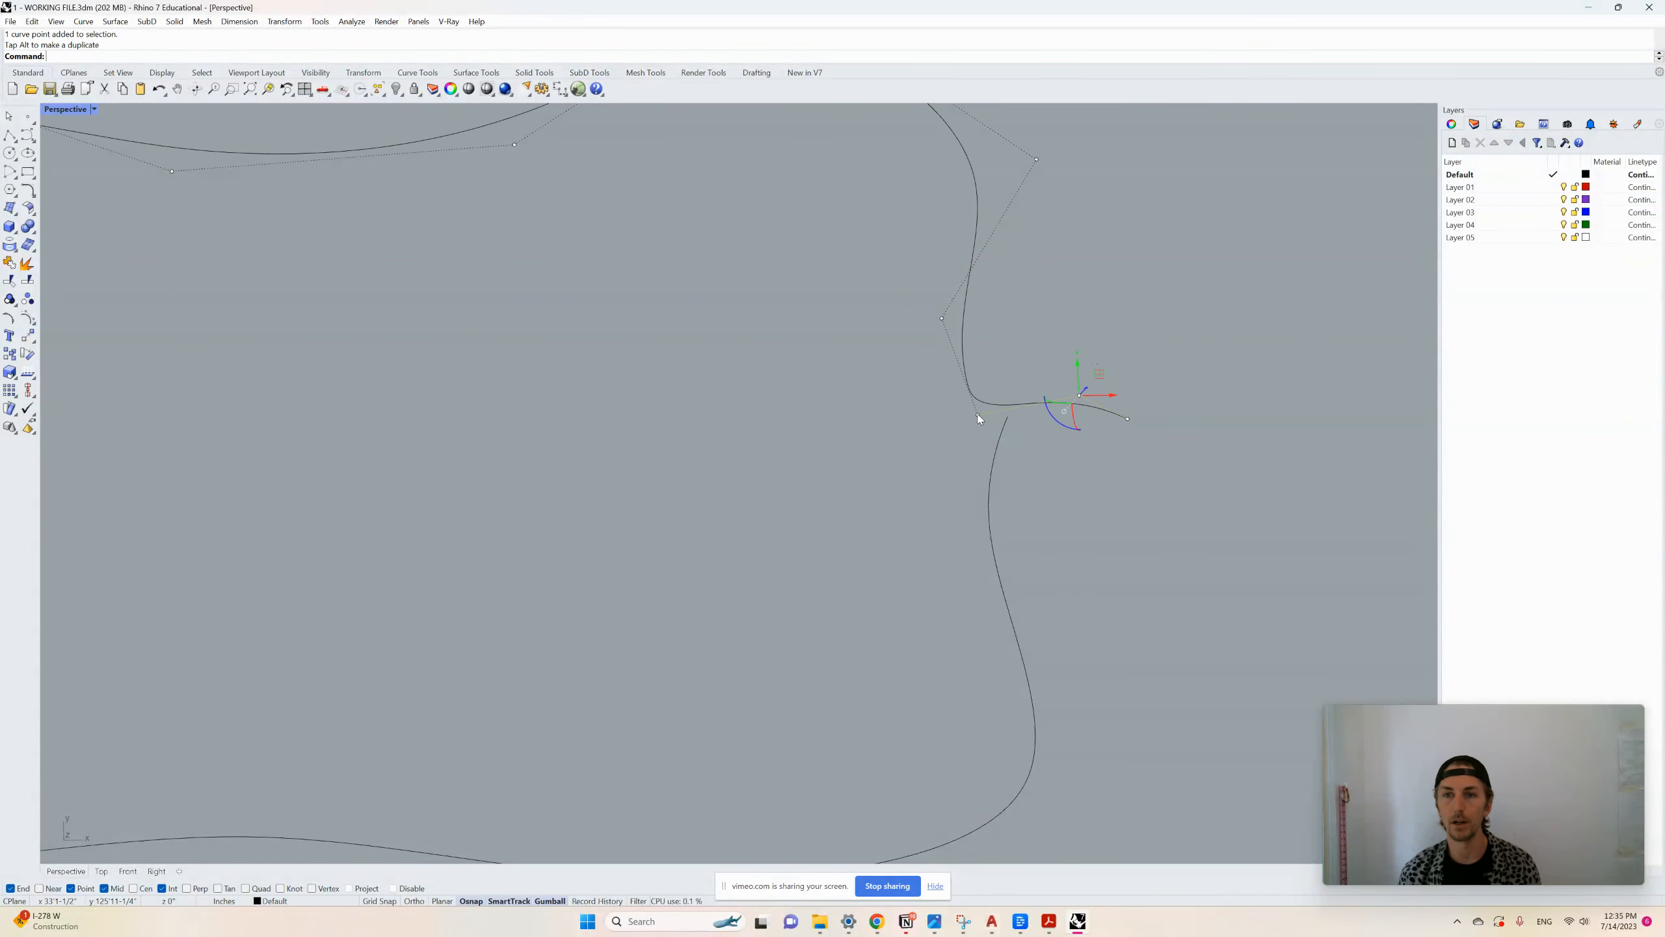
left_click(978, 414)
left_click_drag(983, 405, 1035, 346)
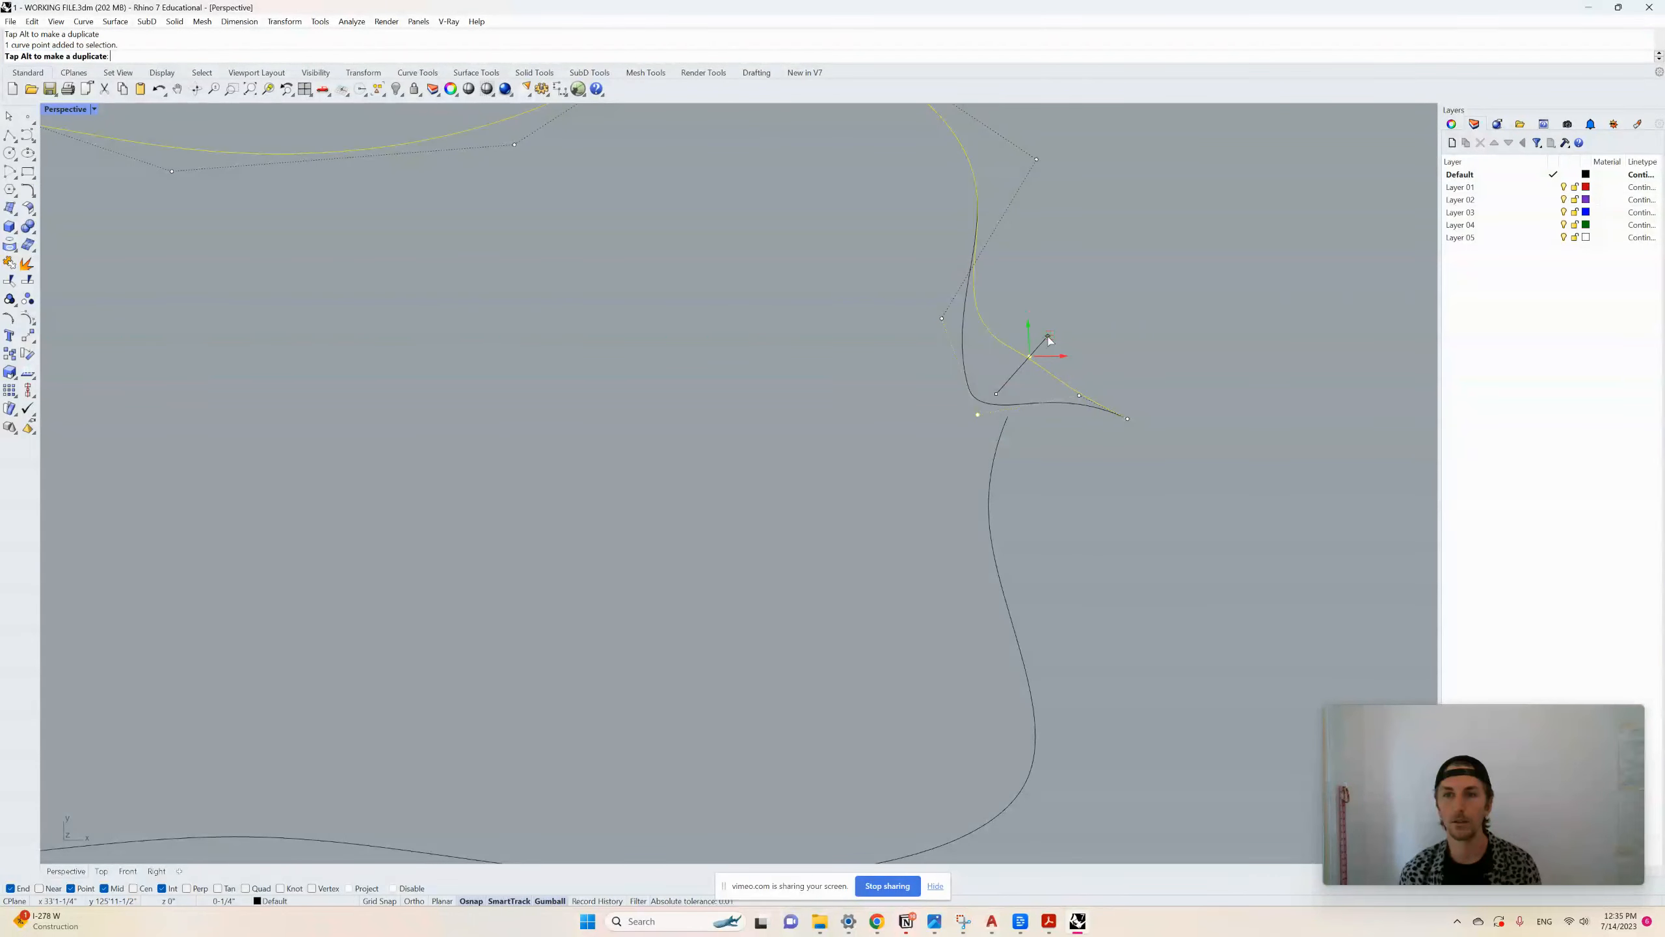
Pull the upper curve's inward control point above the right tip outward and up, and shift the one below it slightly down and right
left_click(943, 319)
scroll(1014, 478, "down", 1)
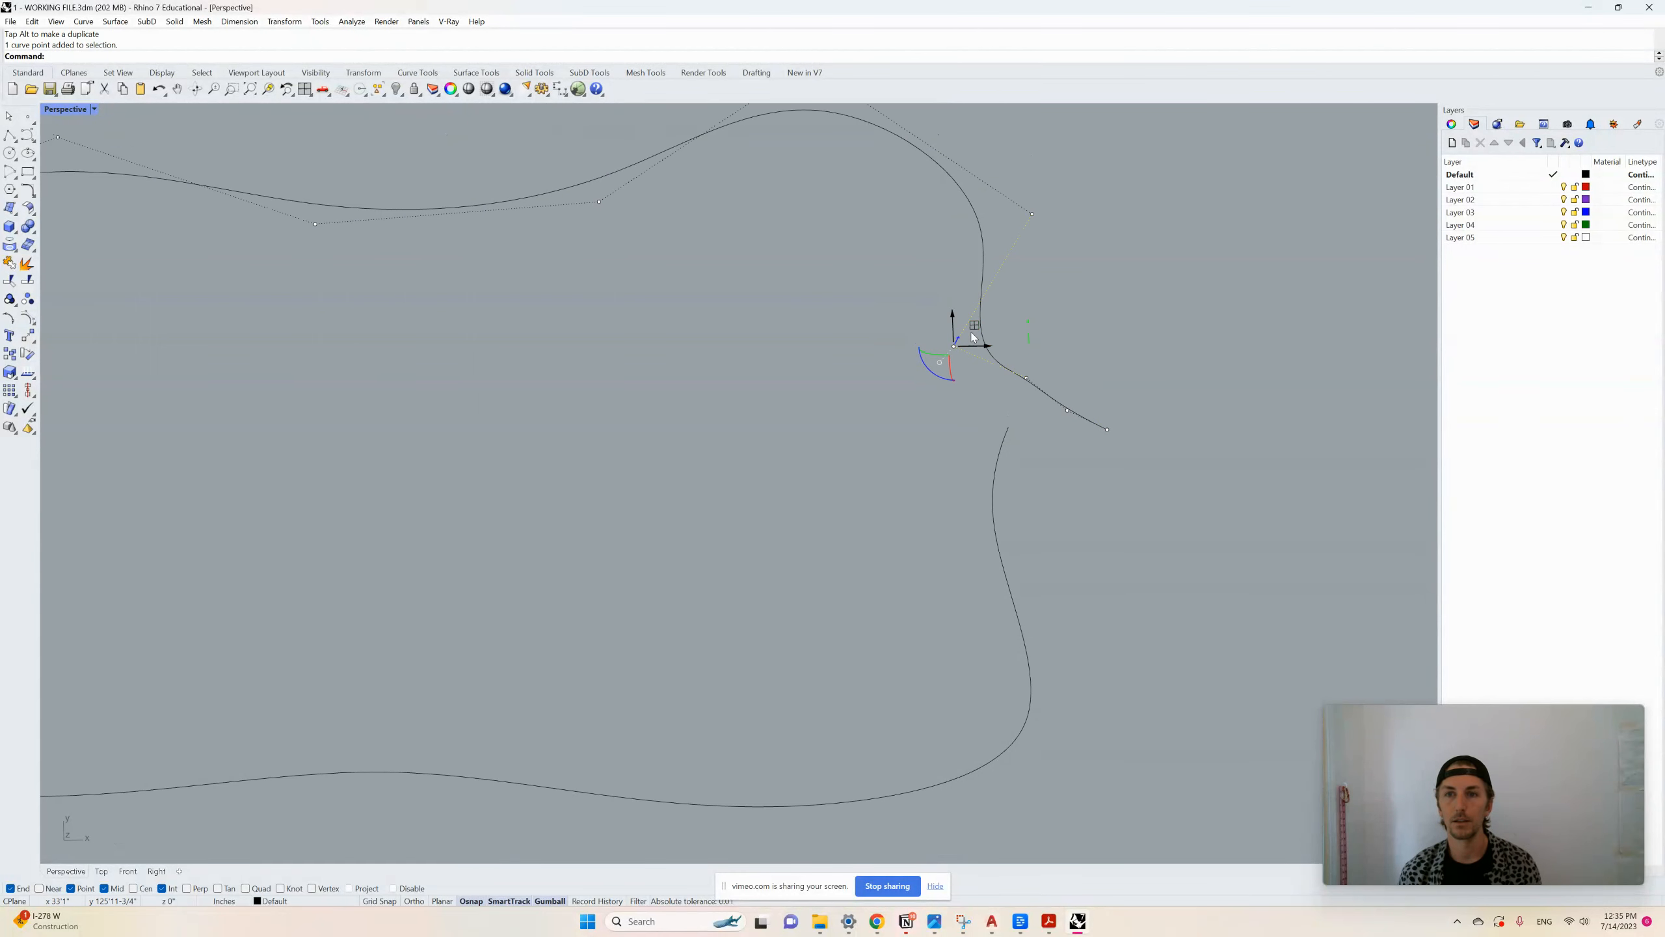
left_click_drag(978, 323, 1064, 282)
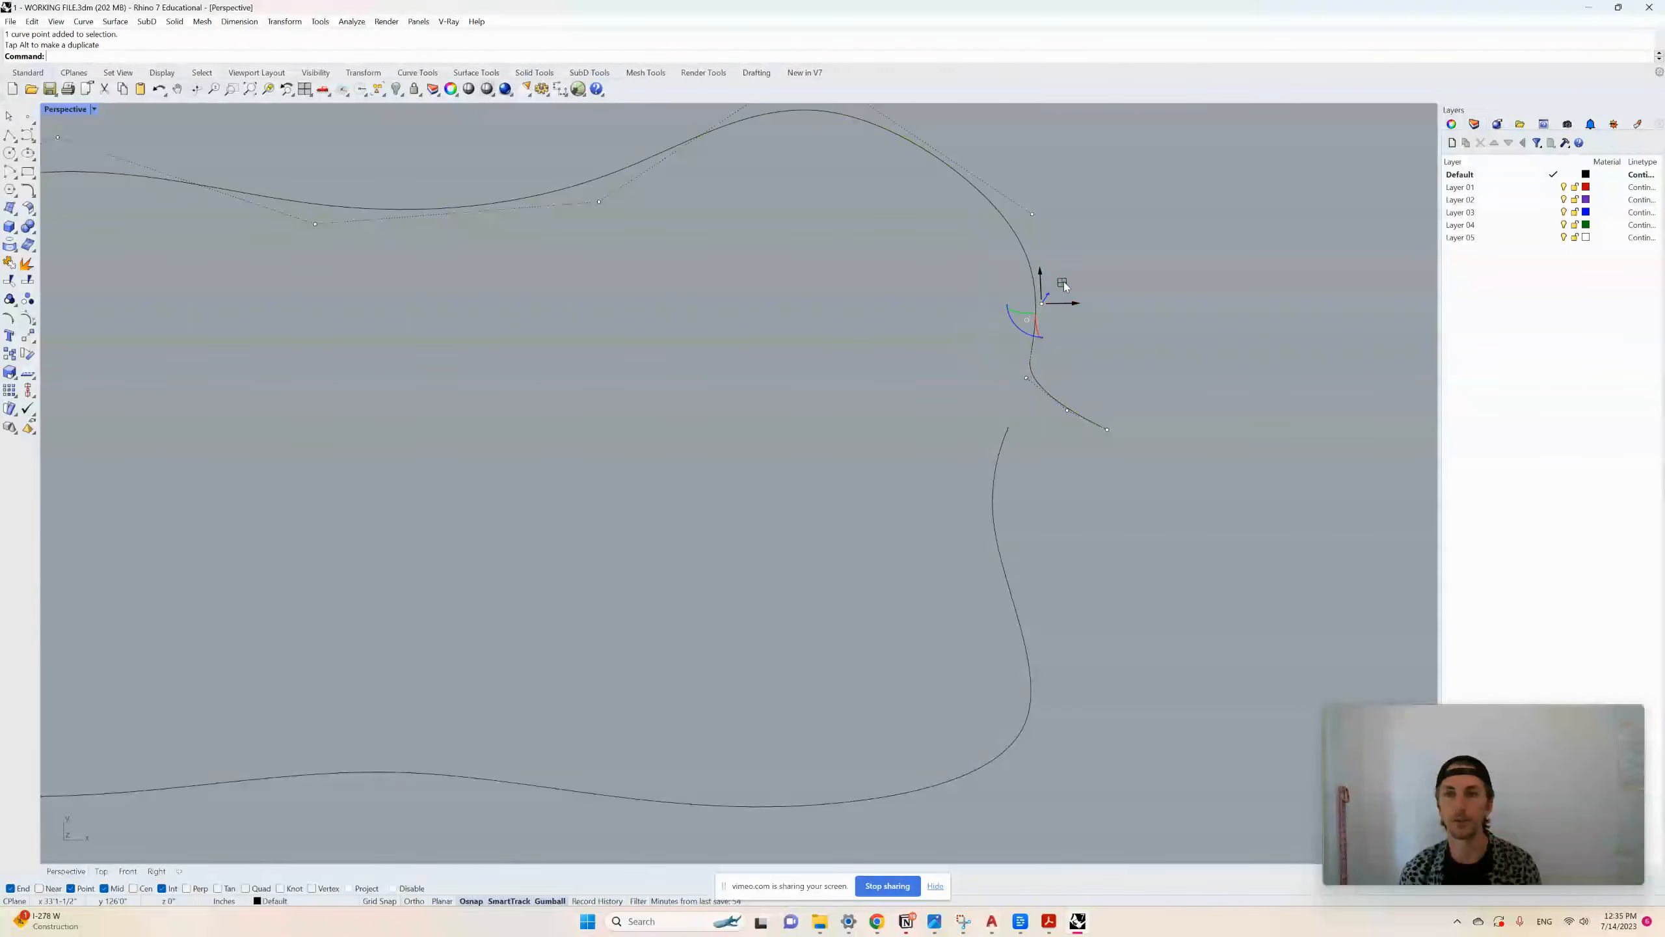
left_click(1027, 377)
left_click_drag(1048, 363, 1072, 386)
scroll(1116, 473, "down", 1)
scroll(1116, 472, "down", 2)
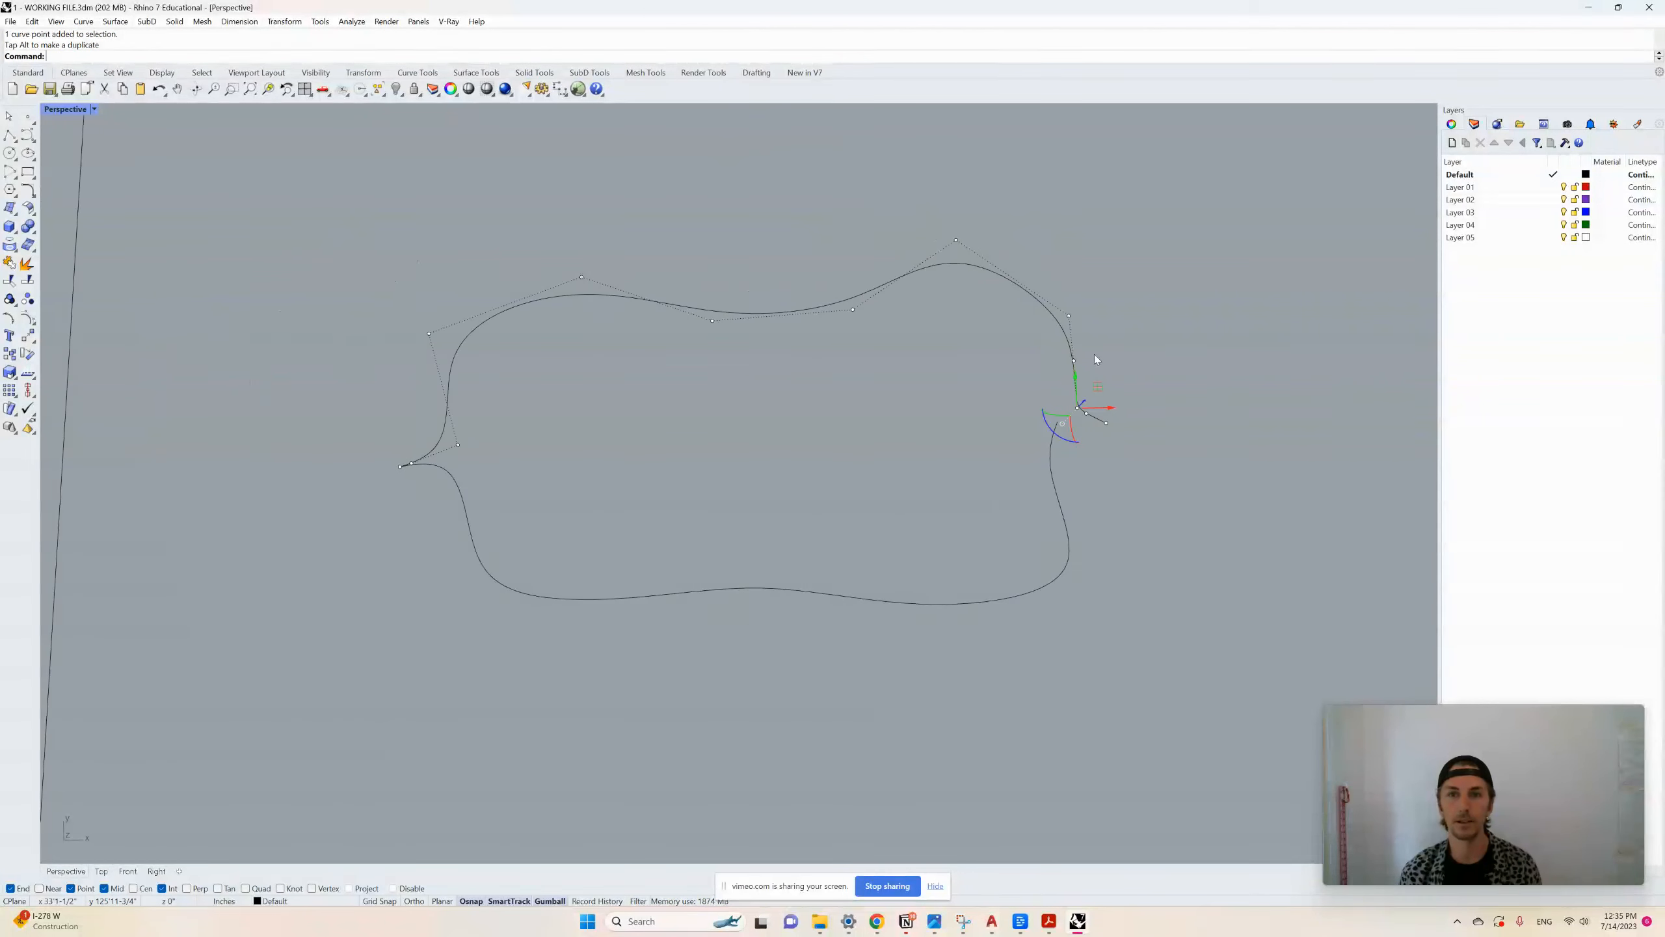
Raise the two control points at the upper curve's middle dip to make the dip shallower
left_click(807, 315)
scroll(807, 315, "up", 1)
left_click_drag(885, 355, 868, 271)
left_click(865, 293)
left_click(866, 307)
key("Escape")
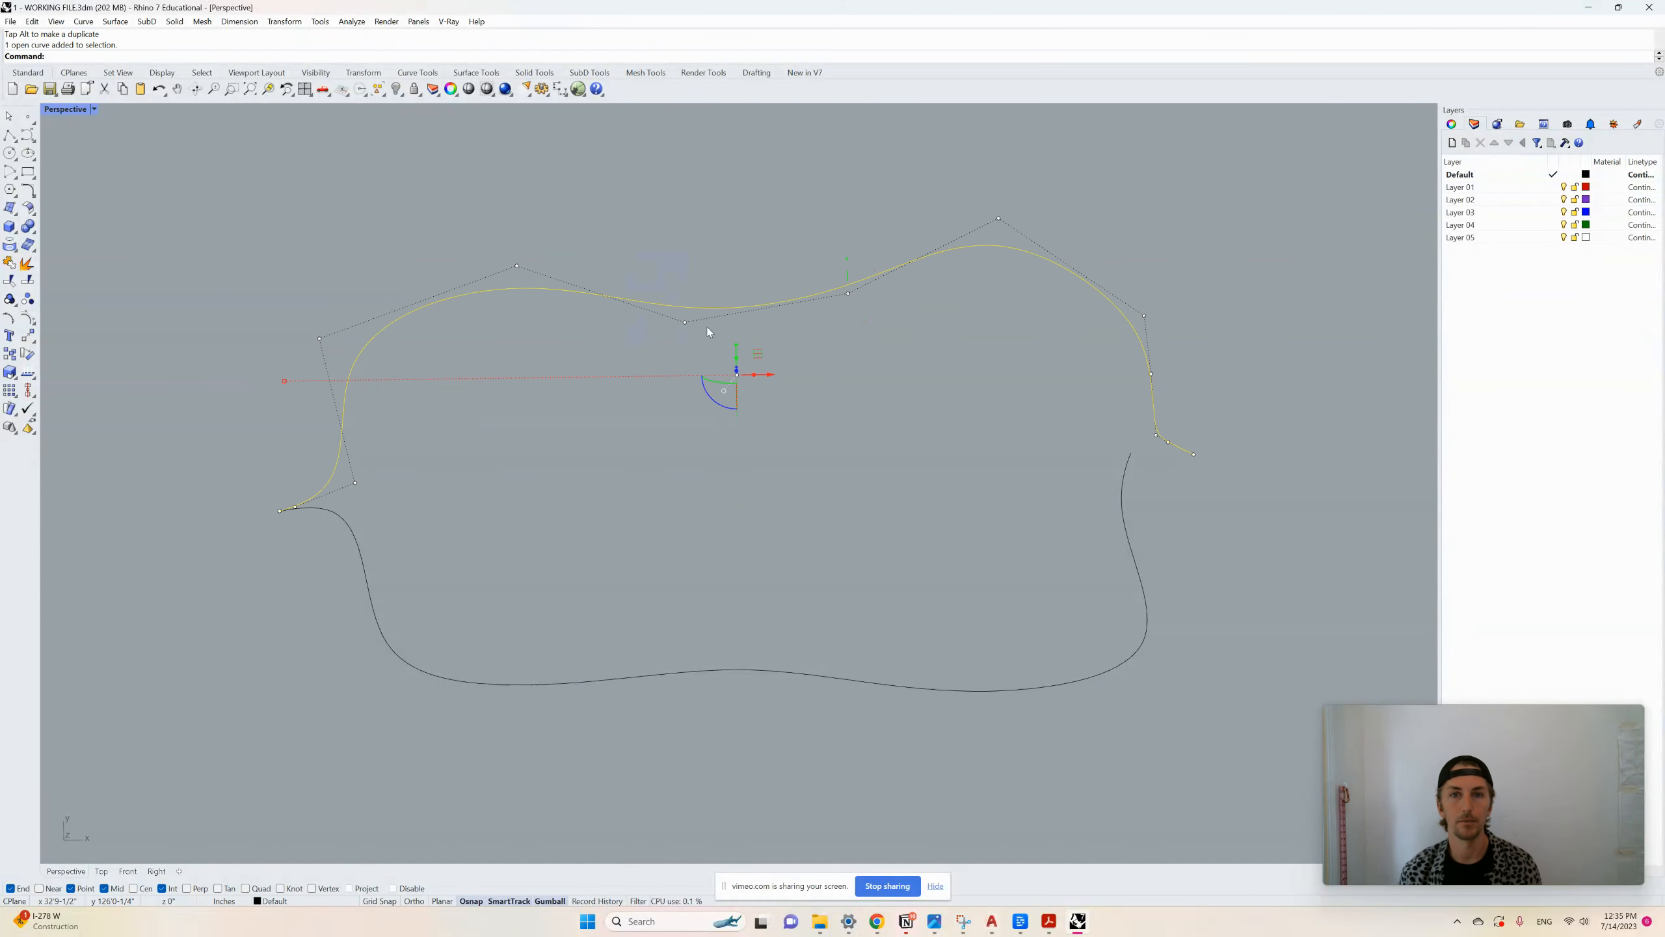
left_click(685, 322)
left_click_drag(705, 303, 698, 271)
key("Escape")
scroll(956, 364, "down", 4)
scroll(964, 341, "up", 3)
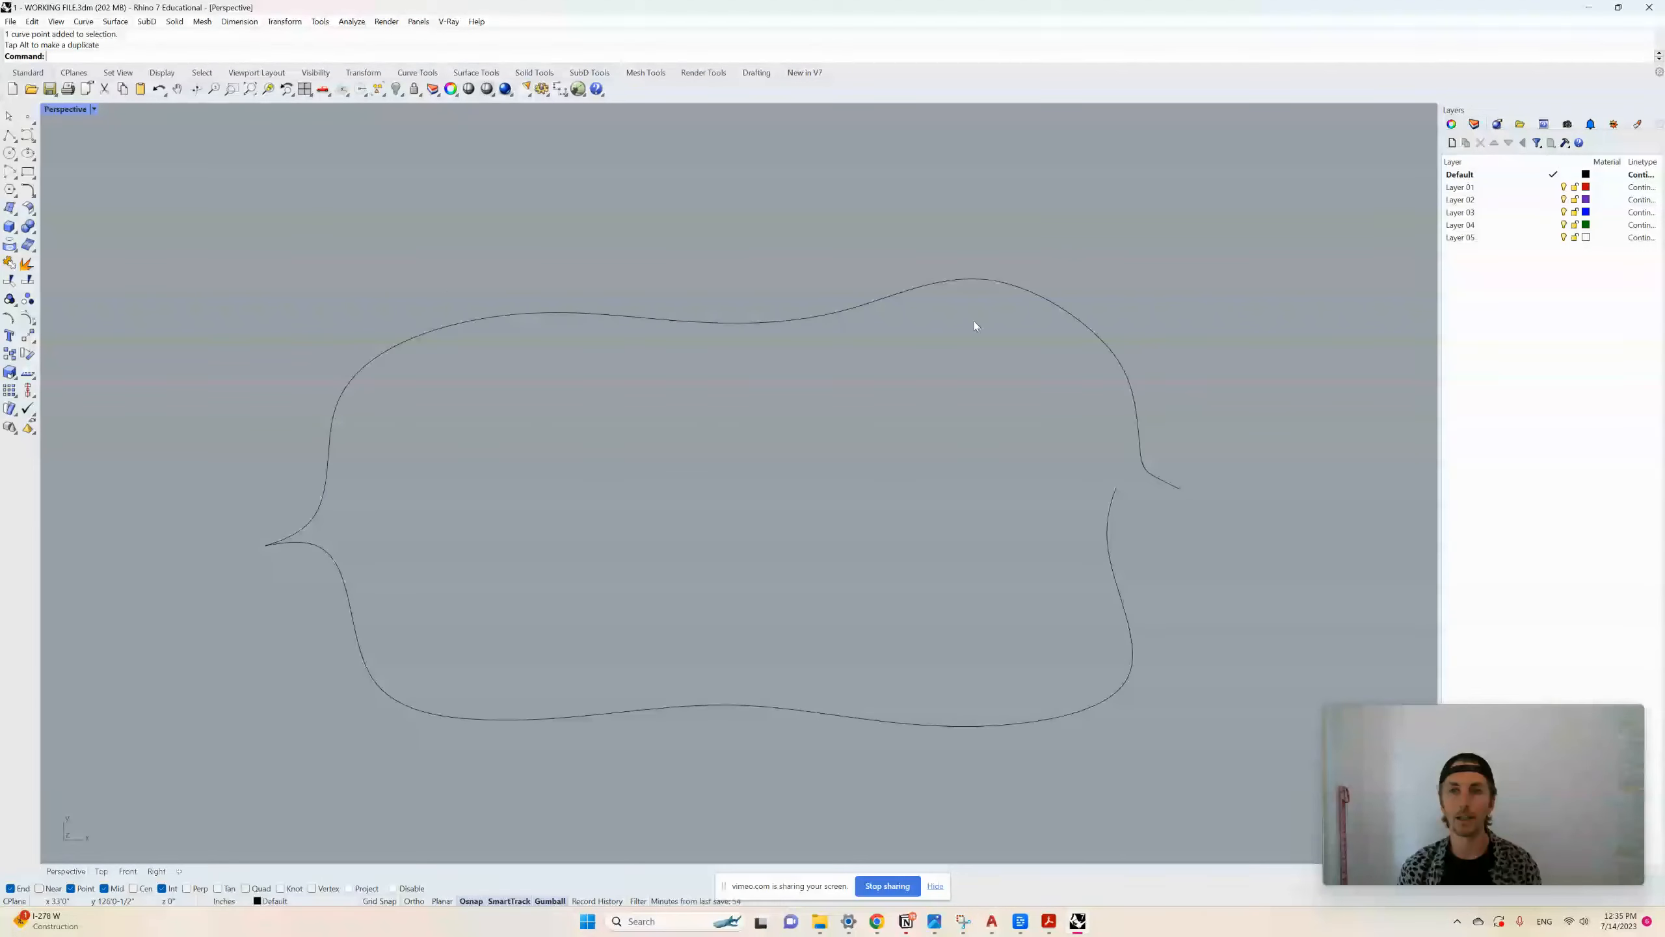
Lower the control point at the hump on the right part of the upper curve
left_click(971, 282)
left_click(983, 254)
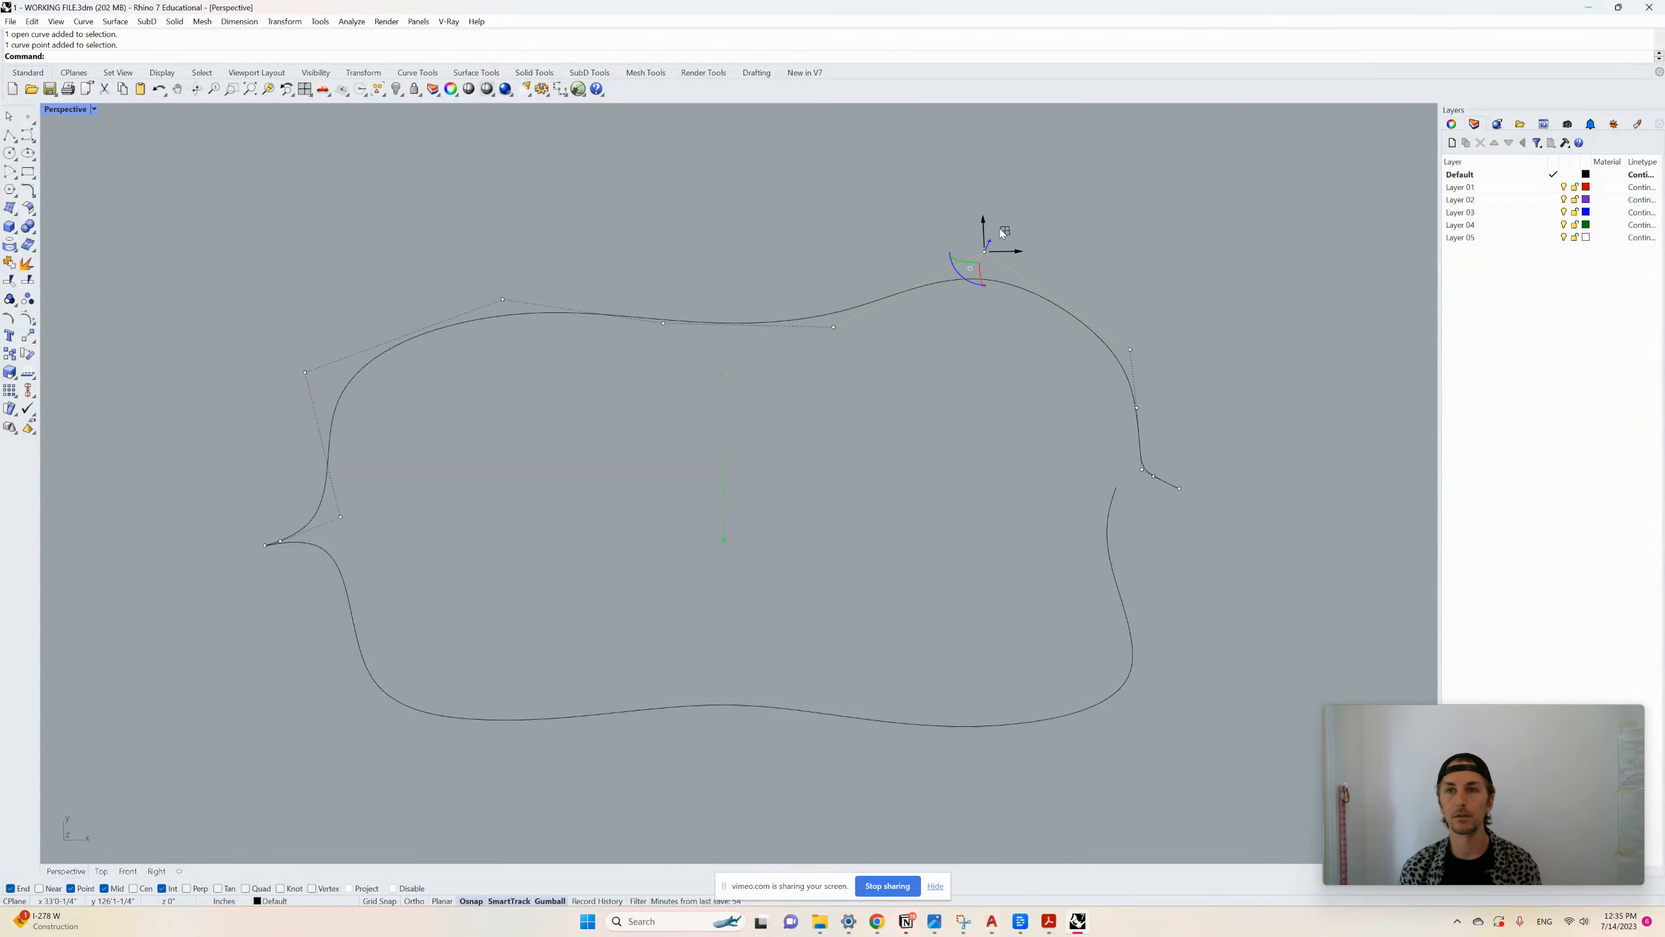
left_click_drag(985, 231, 1002, 259)
scroll(713, 321, "down", 3)
Move the lower curve's right endpoint onto the upper curve's right endpoint to close the gap
scroll(970, 395, "up", 5)
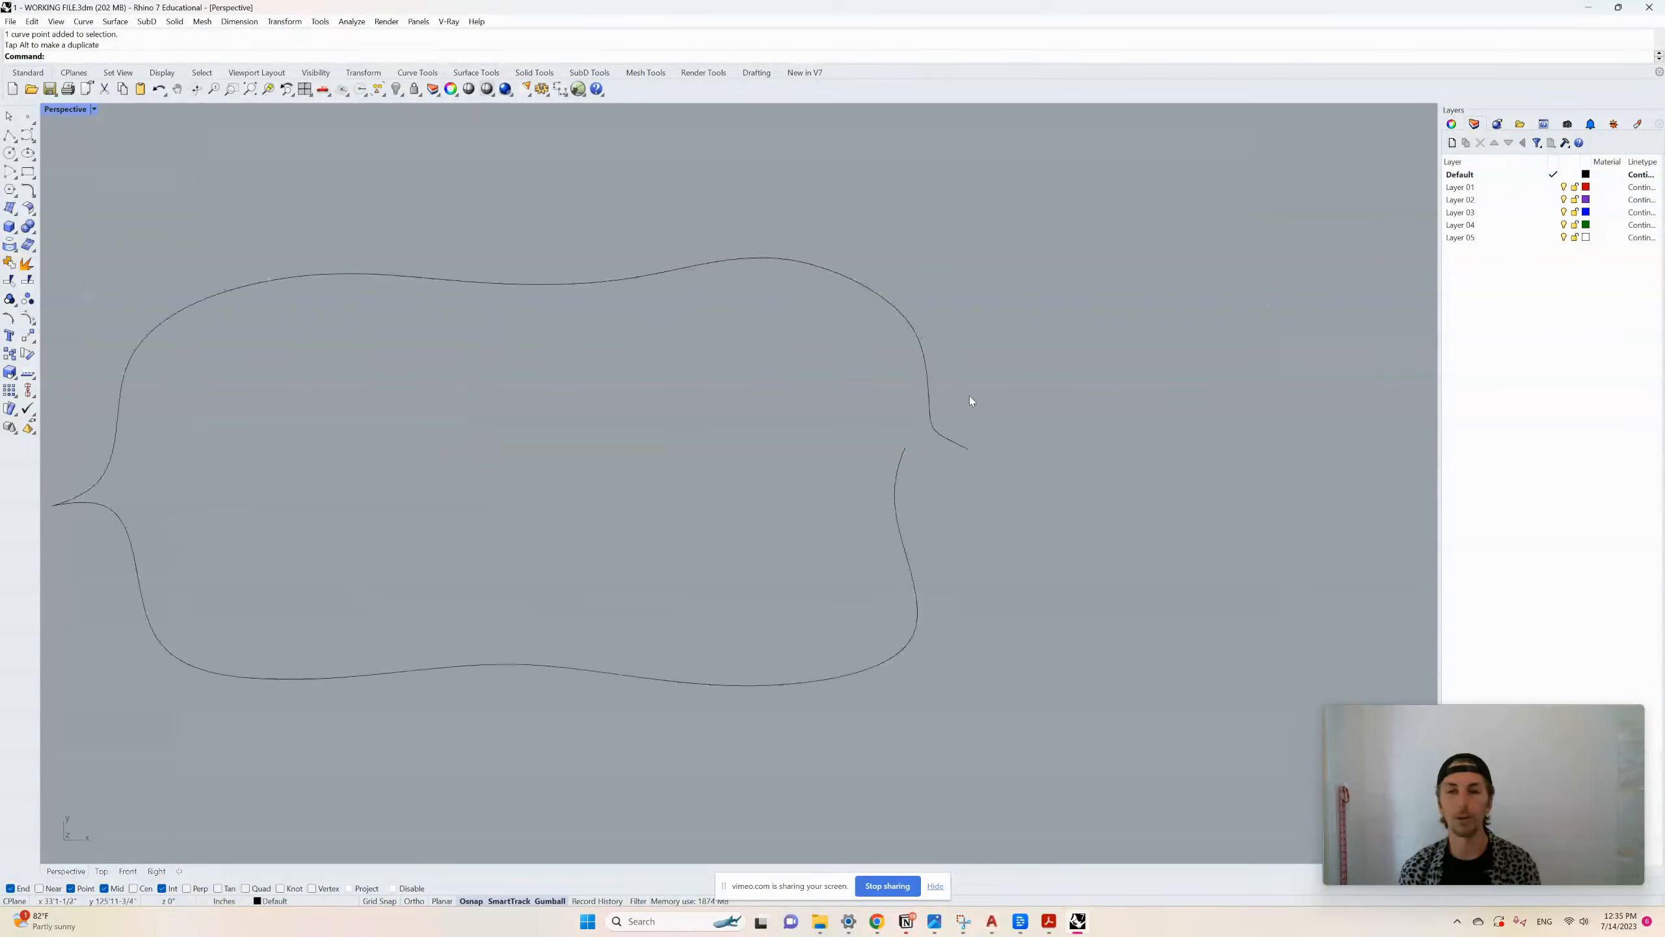
left_click_drag(921, 486, 991, 430)
left_click(886, 449)
key("Escape")
Move the lower curve's three control points below the right tip outward to smooth that end
left_click_drag(937, 540, 837, 502)
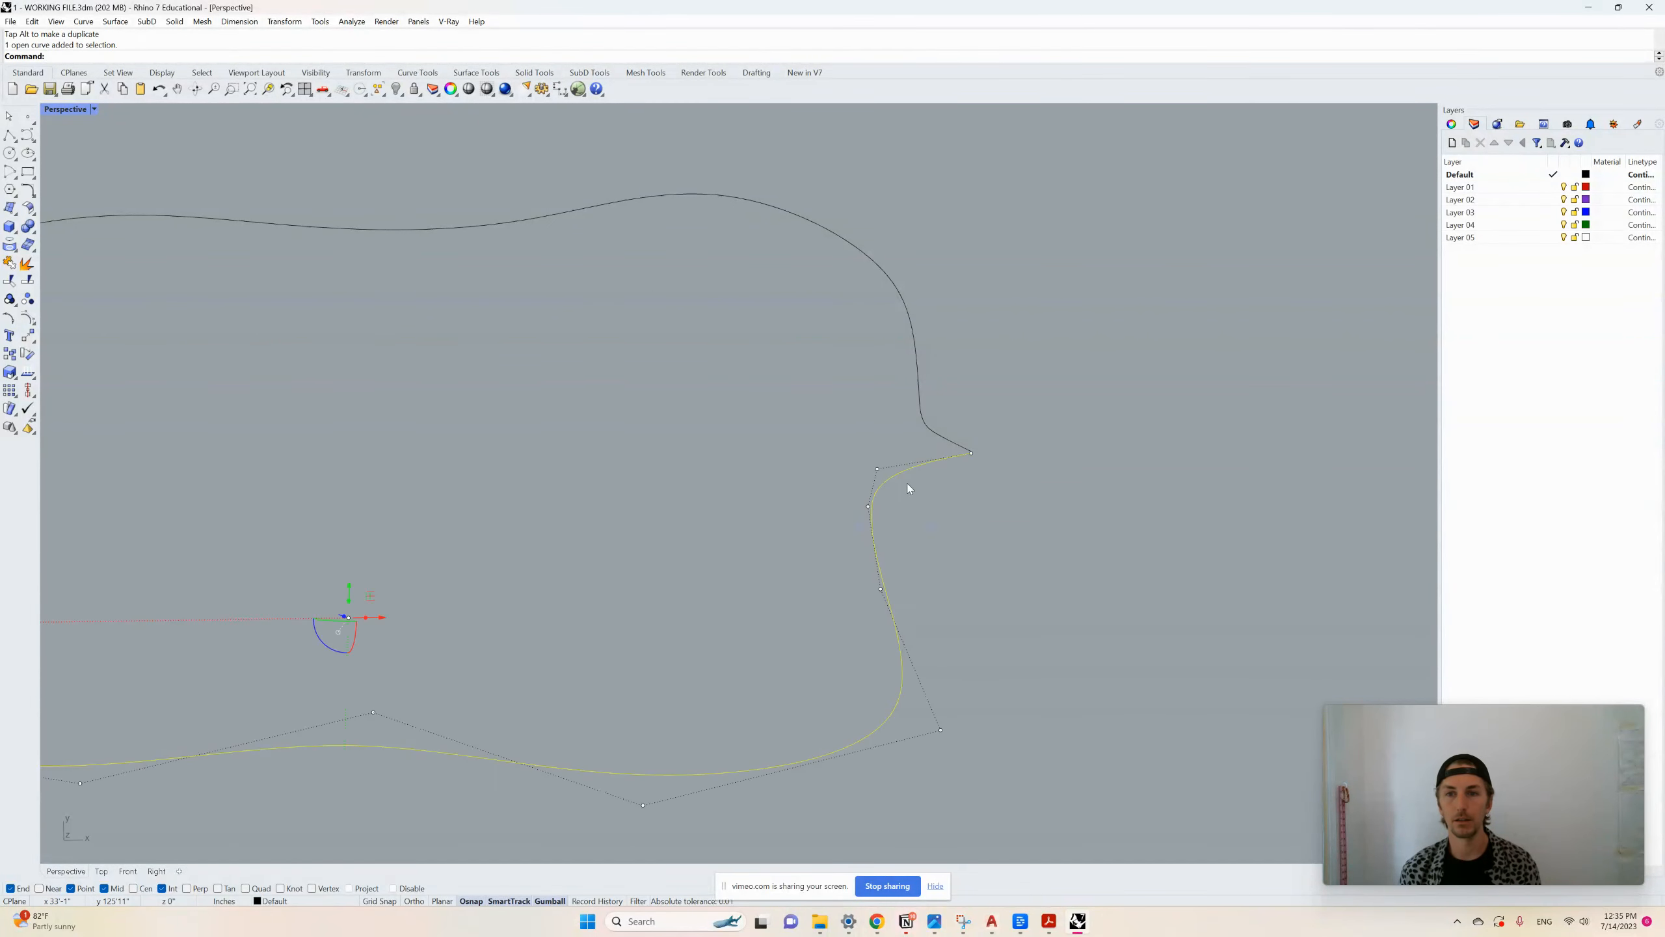
left_click(878, 469)
left_click_drag(895, 446, 928, 506)
left_click(868, 505)
left_click(881, 588)
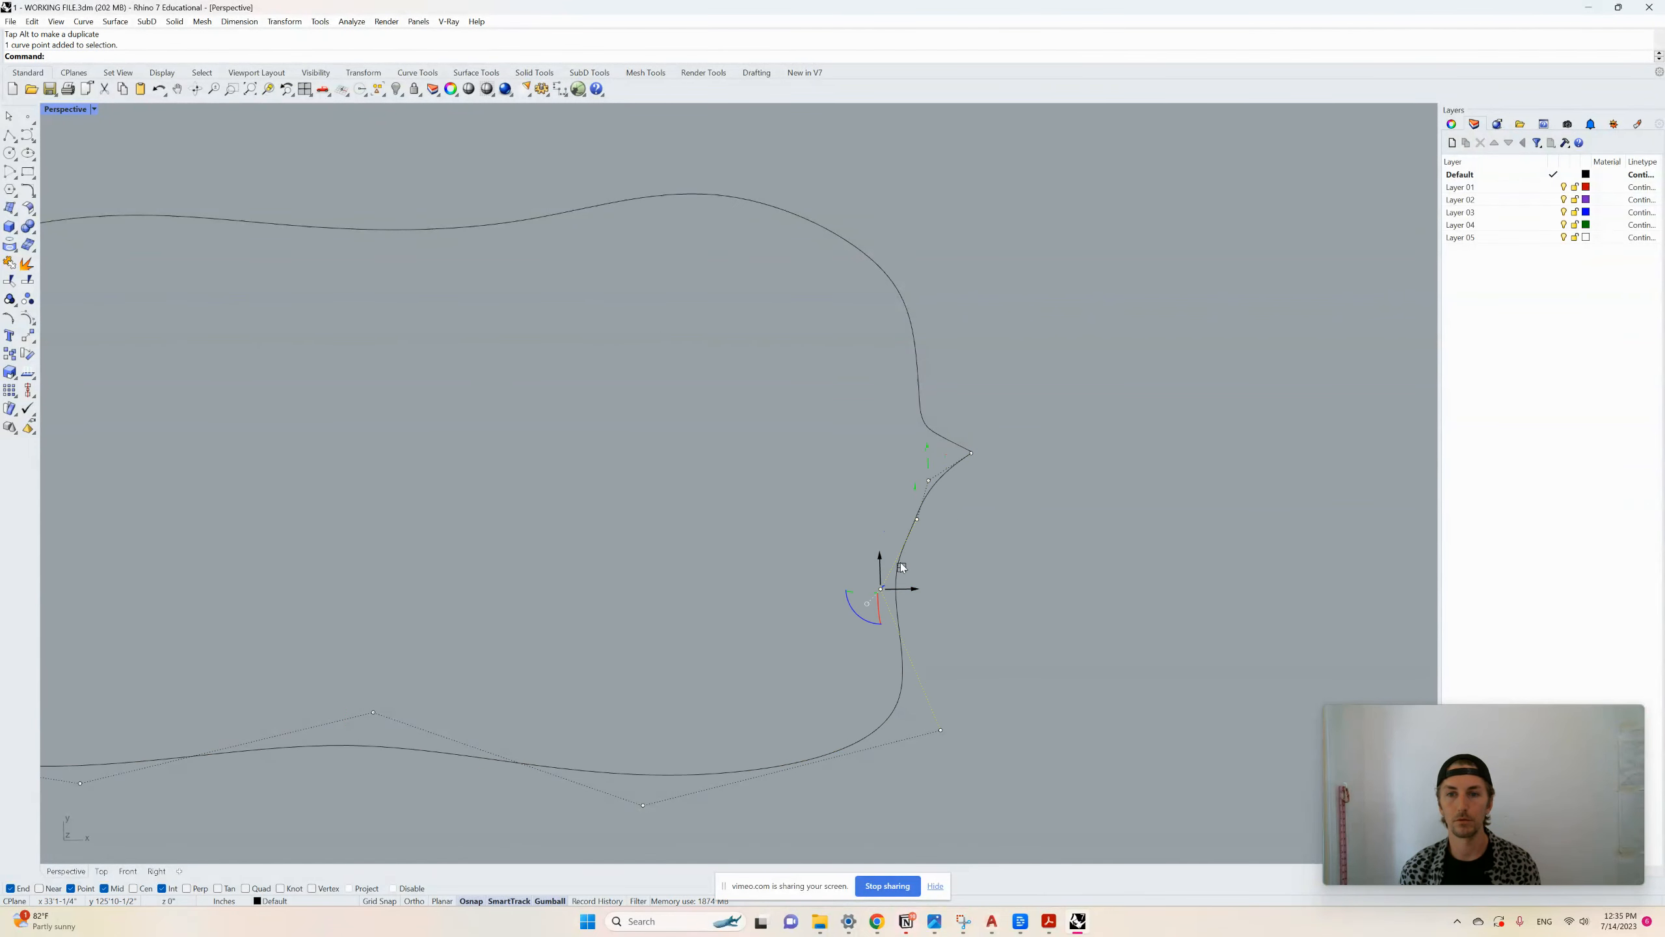
left_click_drag(901, 566, 937, 559)
left_click(1192, 426)
Soften the bends at the shape's left tip by lowering the lower curve's nearby control point and repositioning the upper curve's matching point
scroll(1195, 425, "down", 7)
scroll(1194, 424, "down", 4)
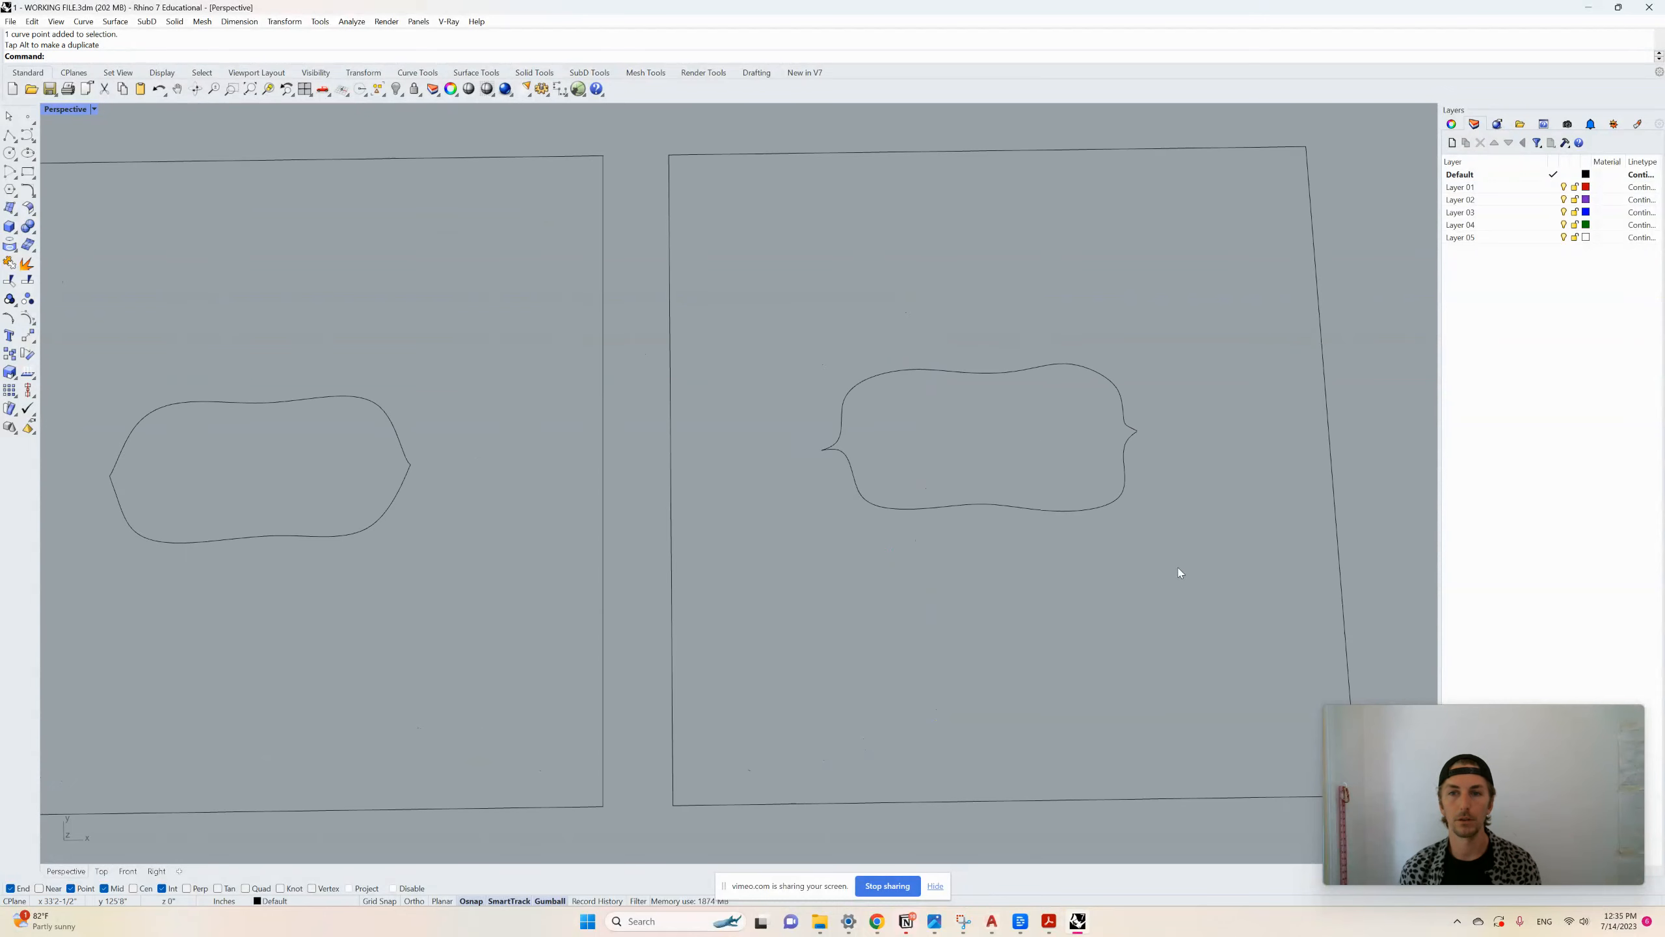
scroll(871, 503, "down", 4)
scroll(835, 456, "up", 7)
scroll(835, 459, "up", 4)
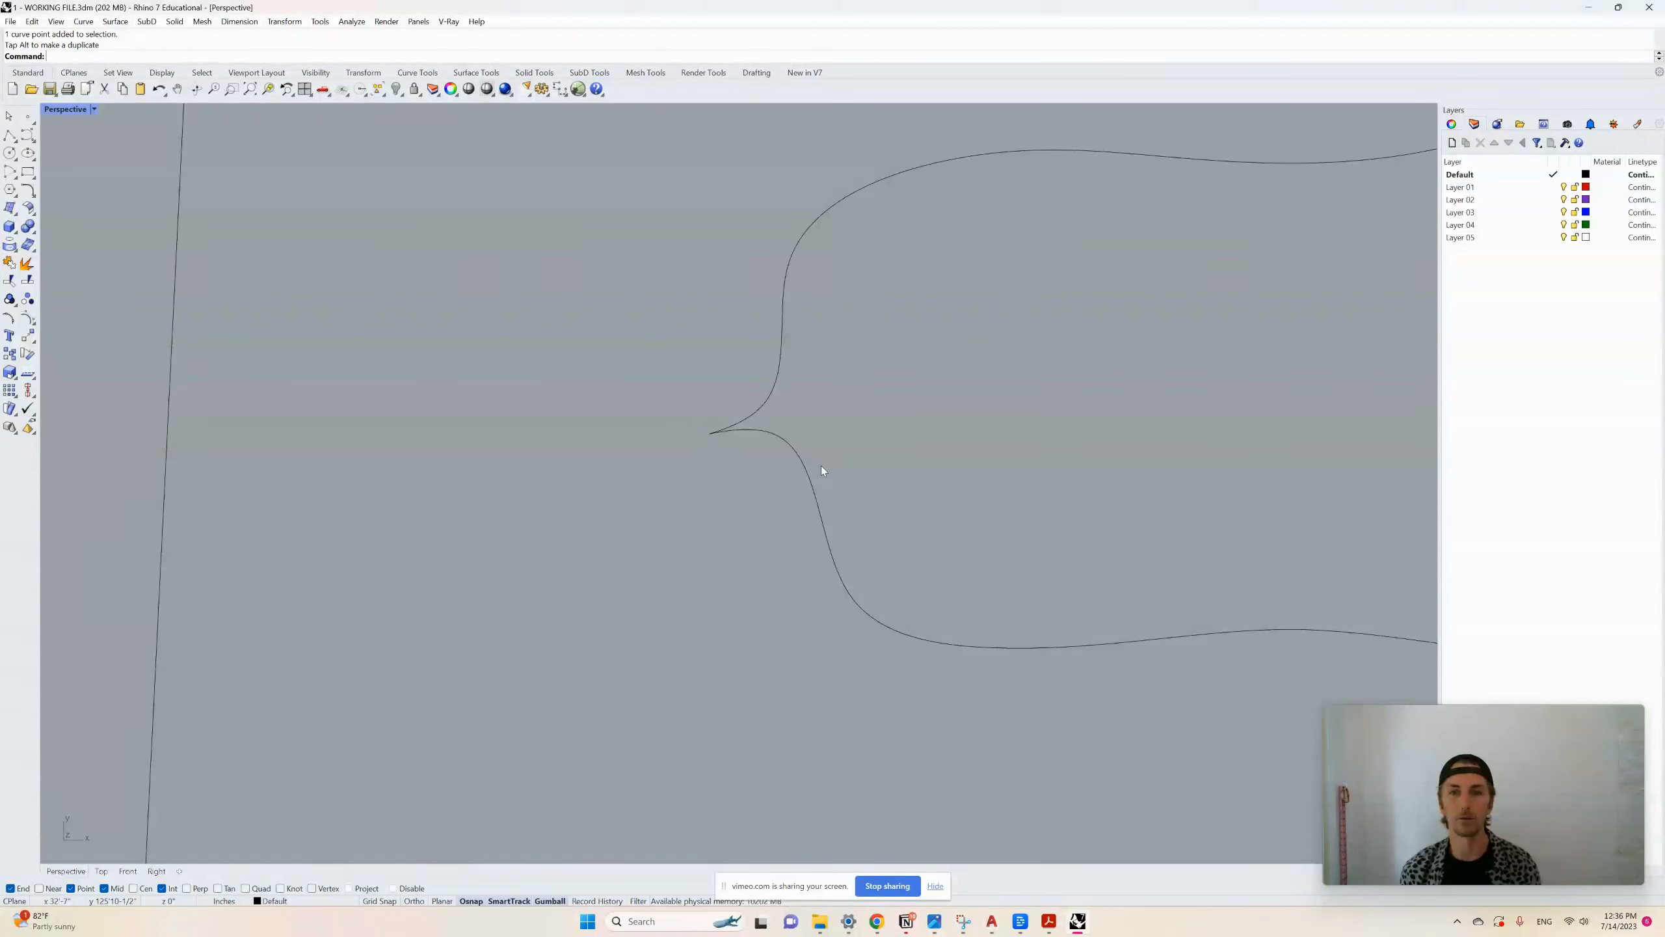
left_click_drag(819, 461, 733, 544)
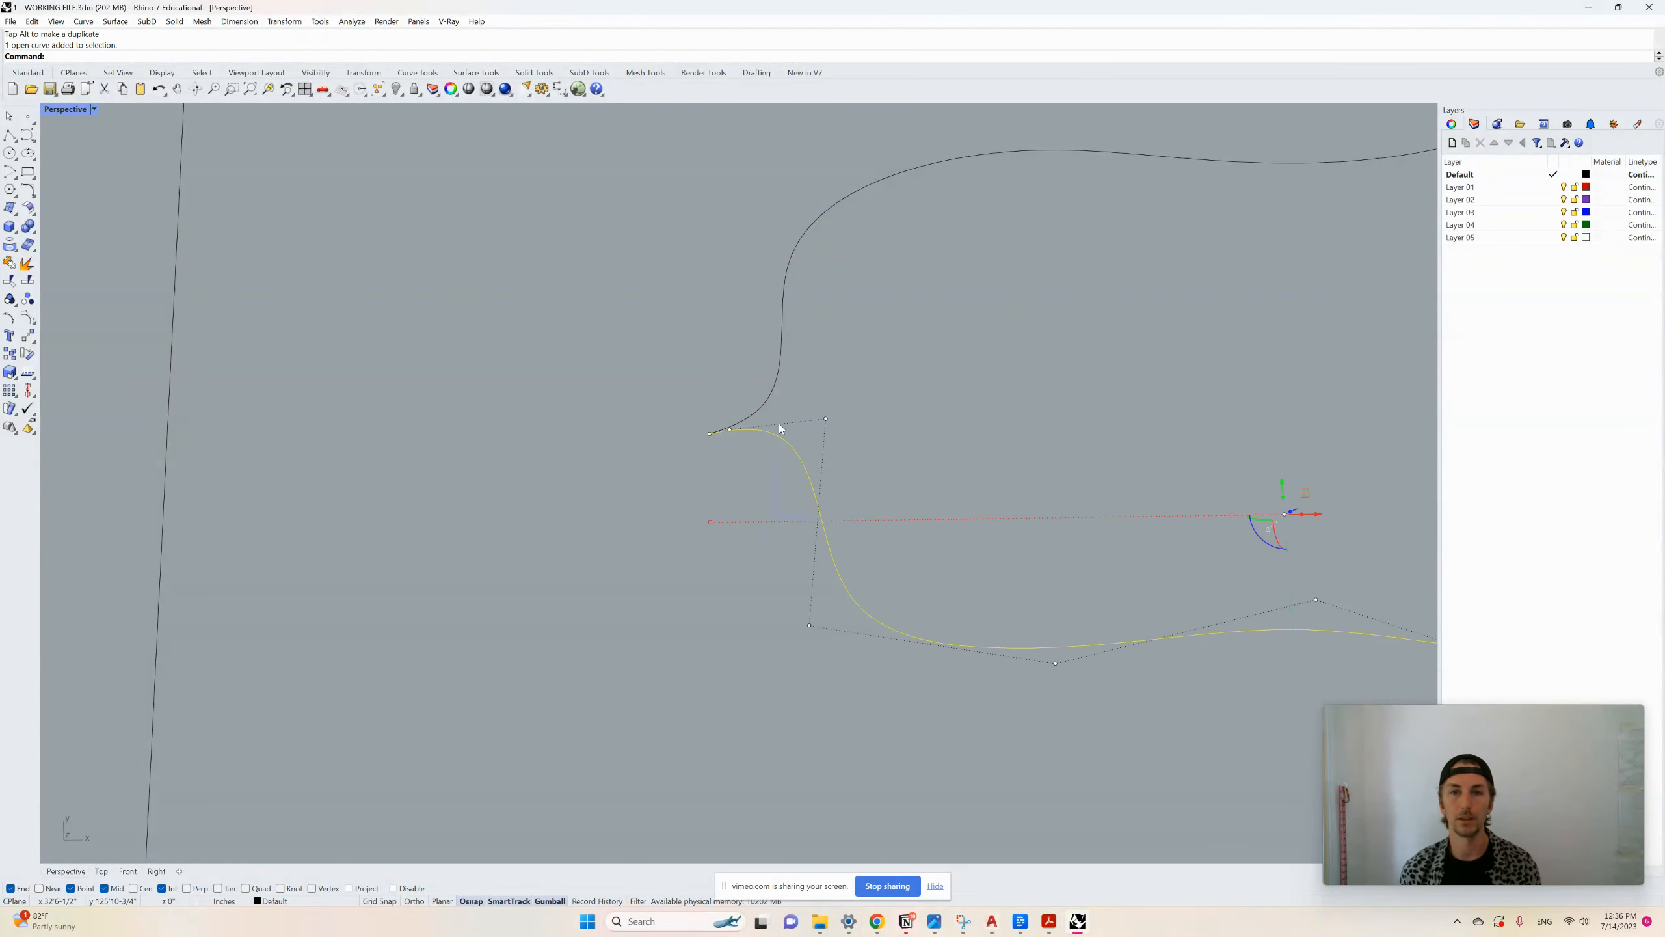
left_click(827, 419)
left_click_drag(845, 398, 821, 339)
scroll(752, 428, "up", 2)
left_click(814, 391)
left_click(849, 365)
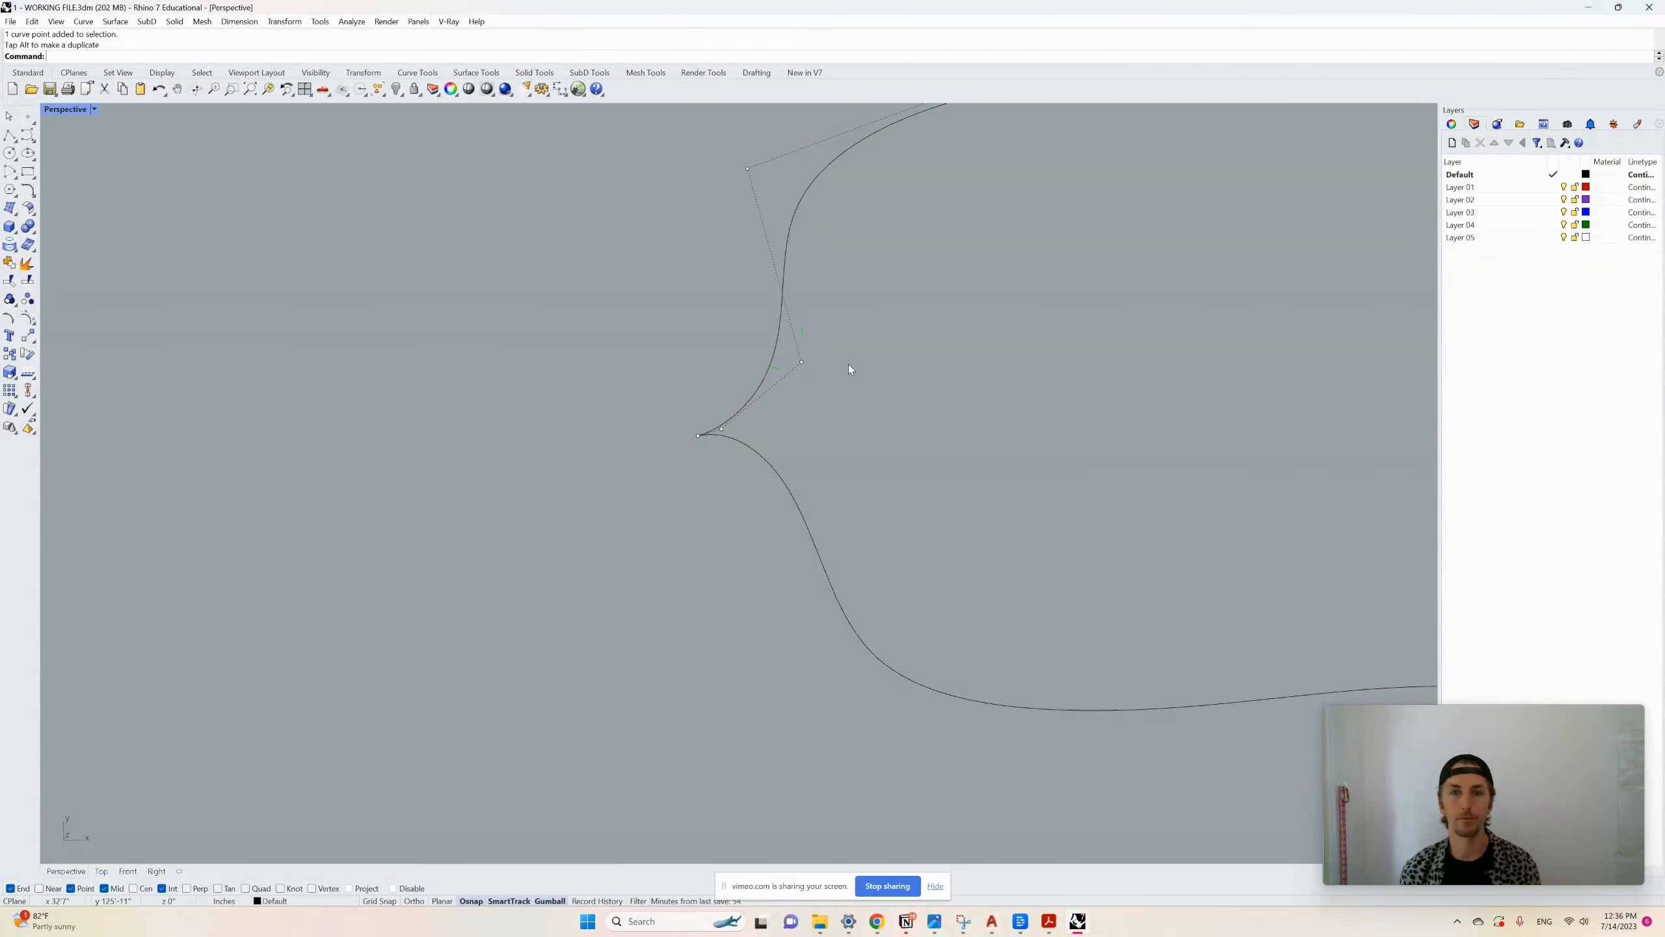
Move the lower curve's control point next to the left tip downward to make the tip more open
key("Escape")
scroll(740, 446, "up", 1)
left_click(737, 438)
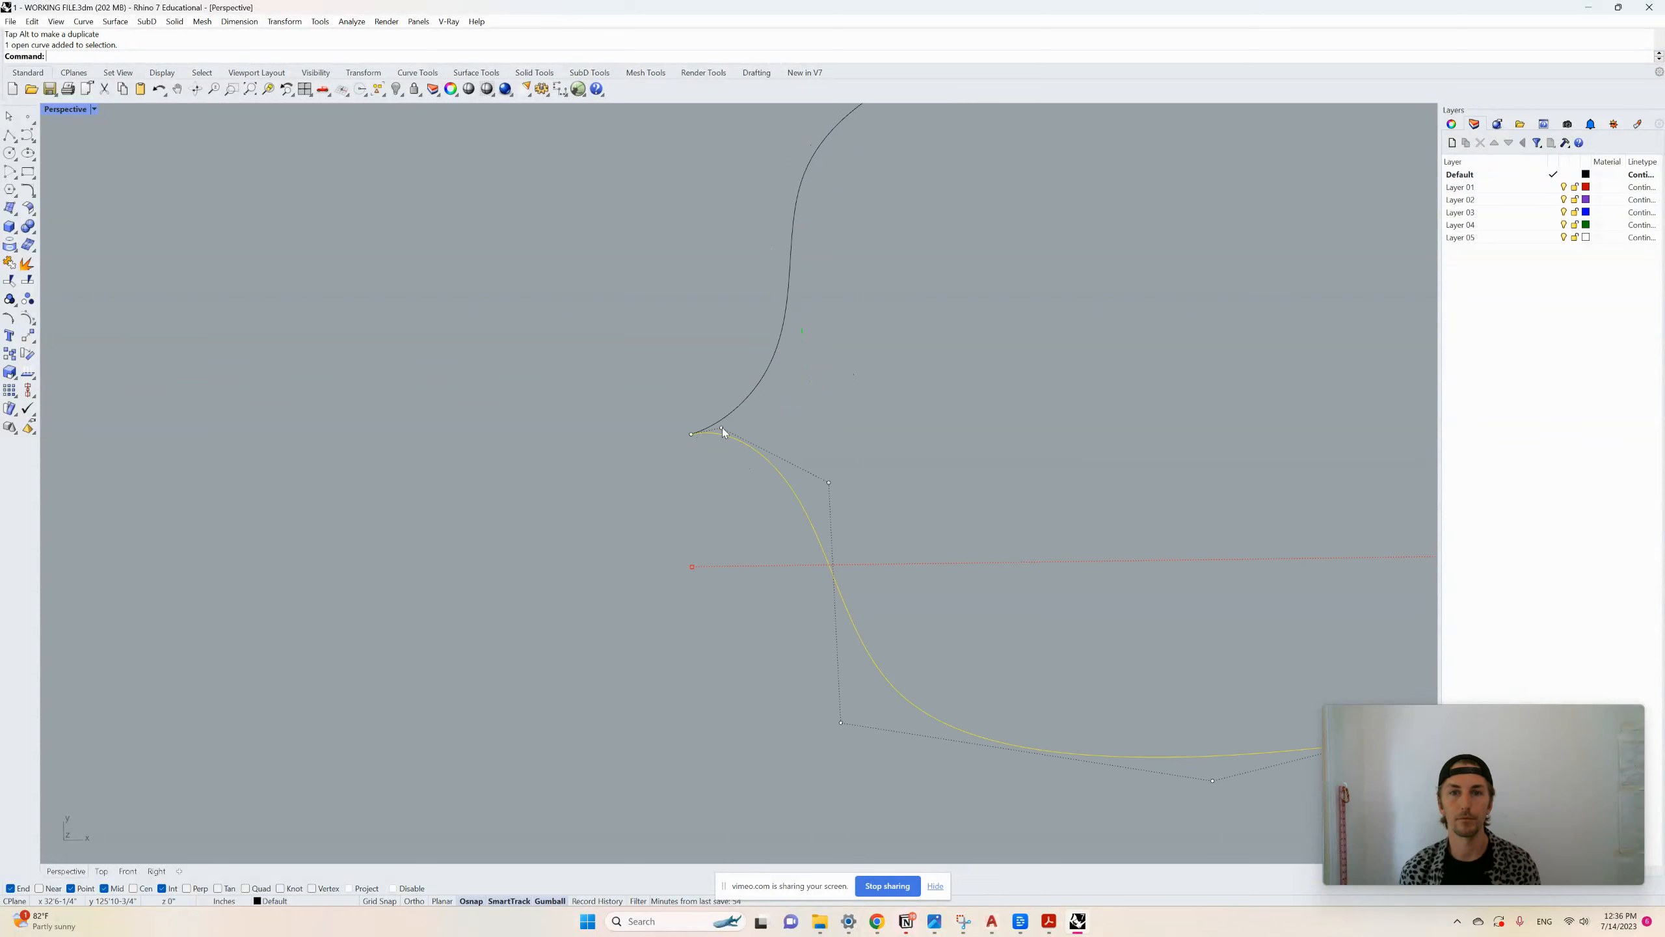
left_click(722, 428)
left_click_drag(743, 407, 749, 447)
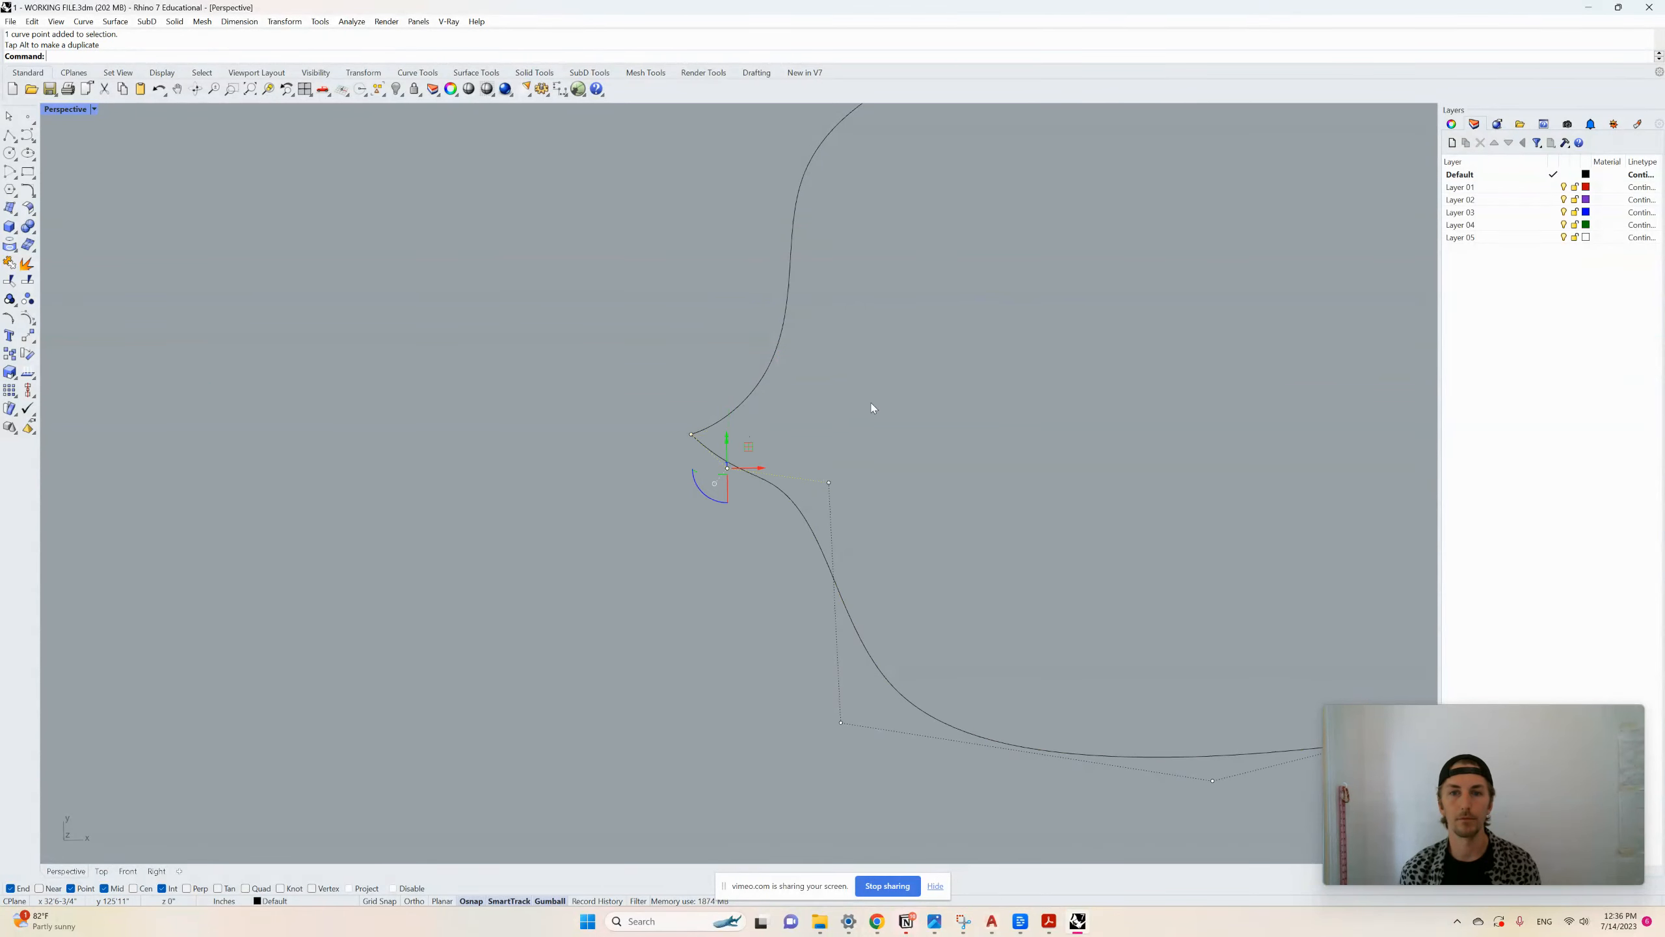
key("Escape")
Start an InterpCrv curve for recreating the wavy diagonal example in the empty frame beside it
scroll(669, 387, "down", 8)
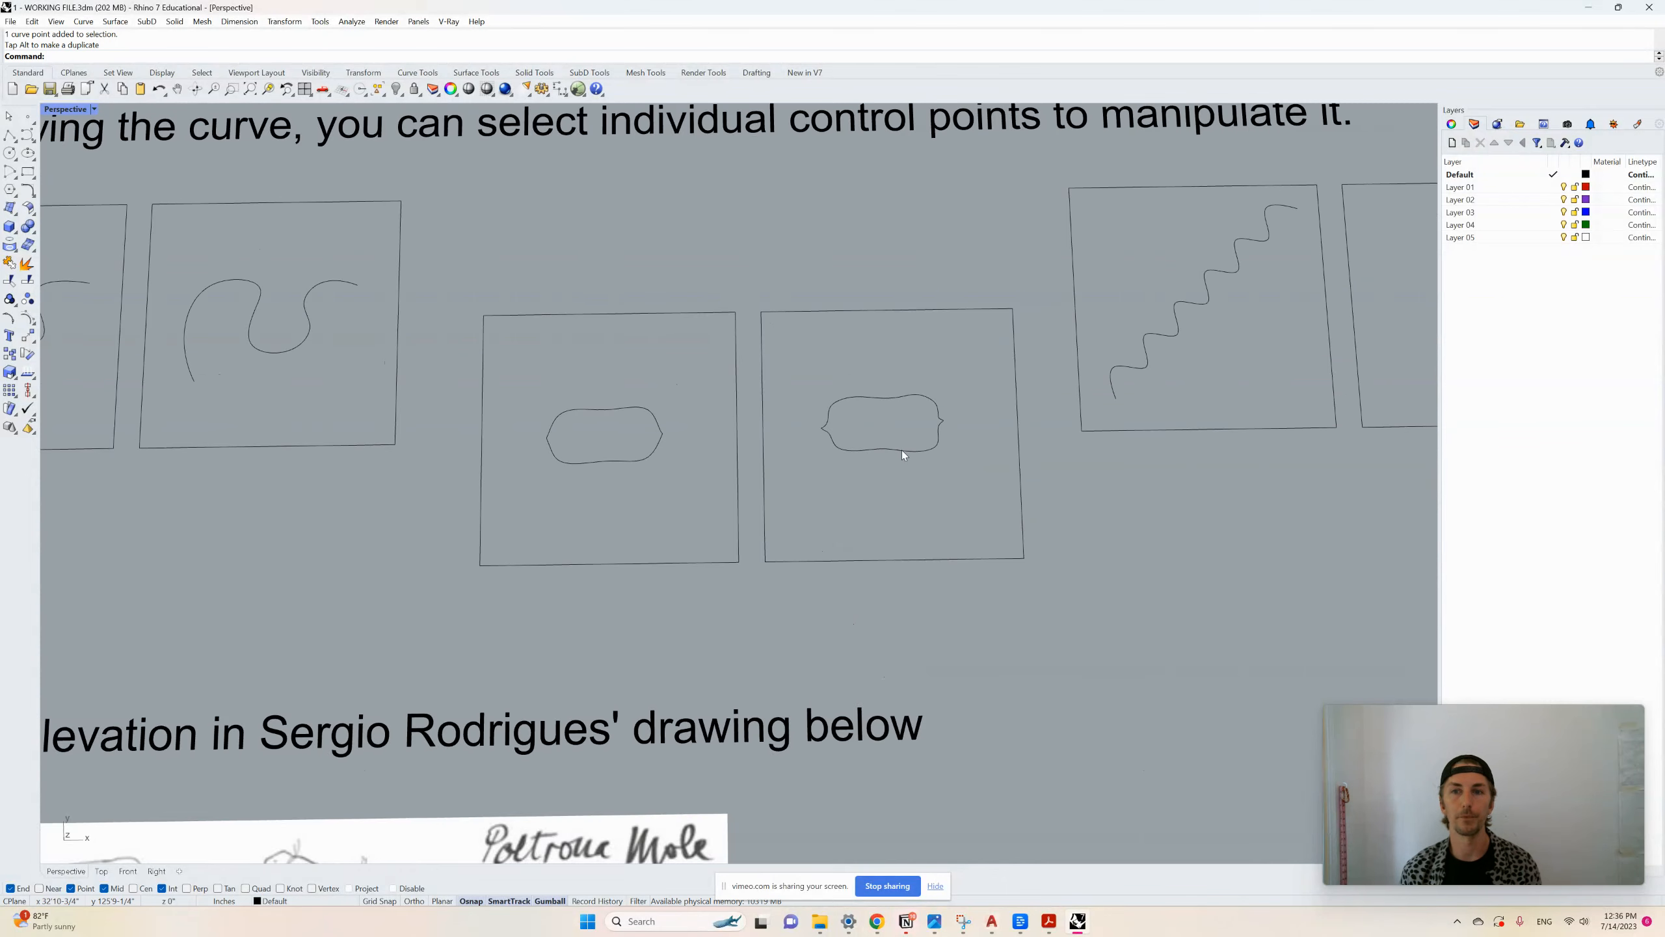
scroll(597, 491, "down", 9)
scroll(898, 418, "up", 4)
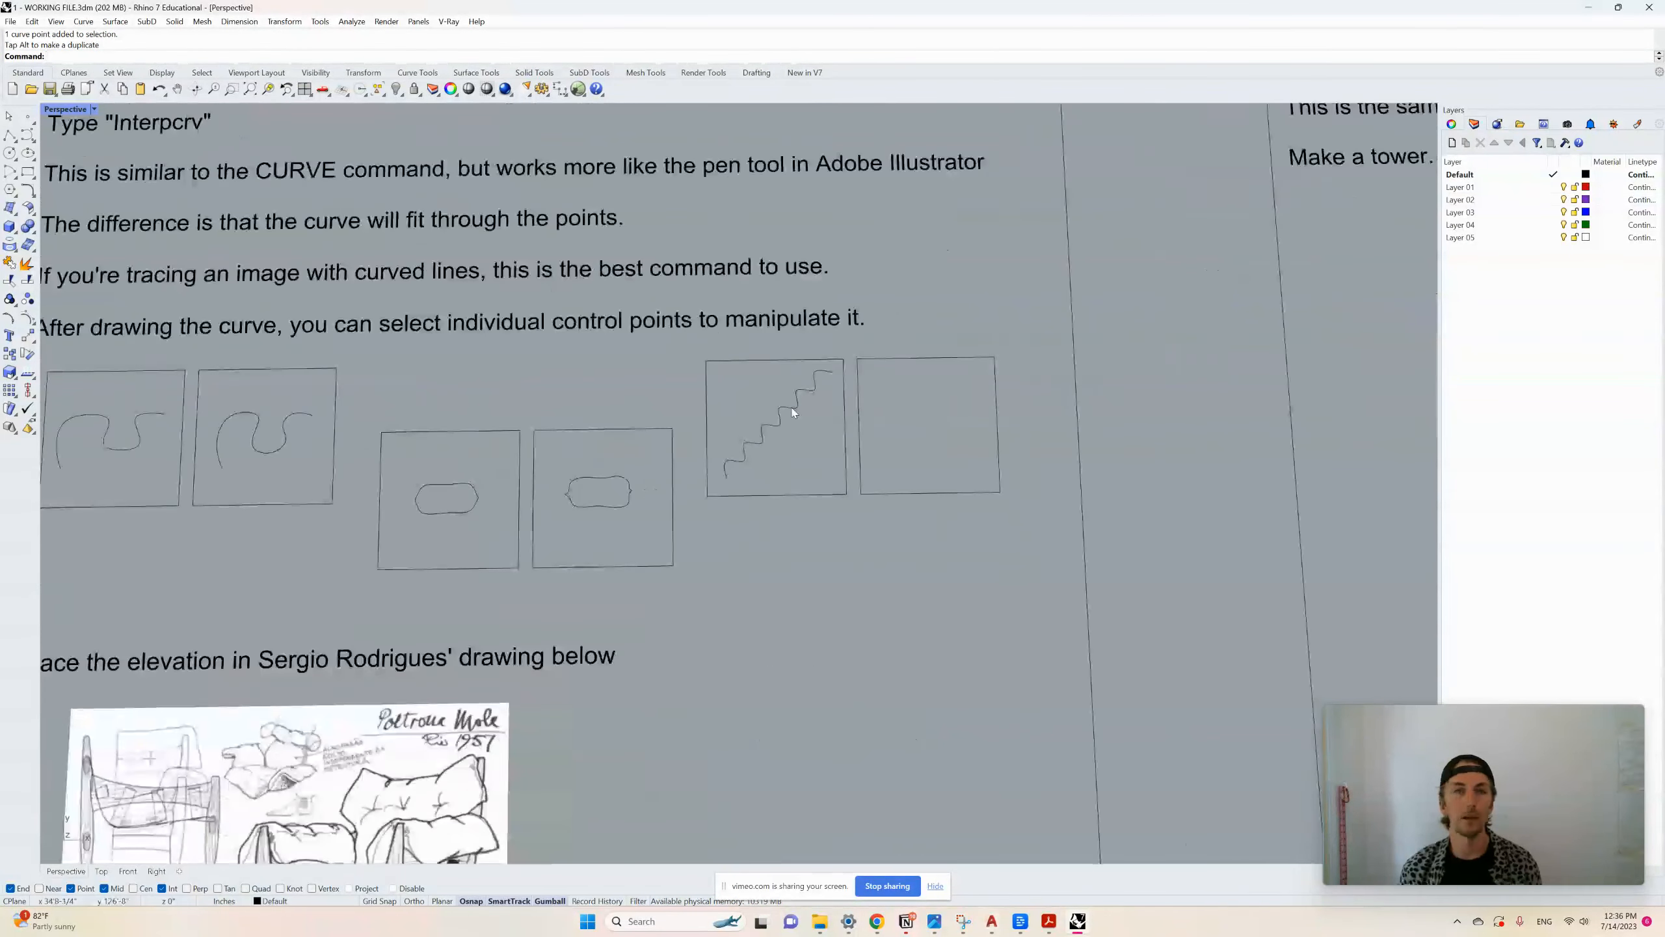
scroll(793, 412, "up", 5)
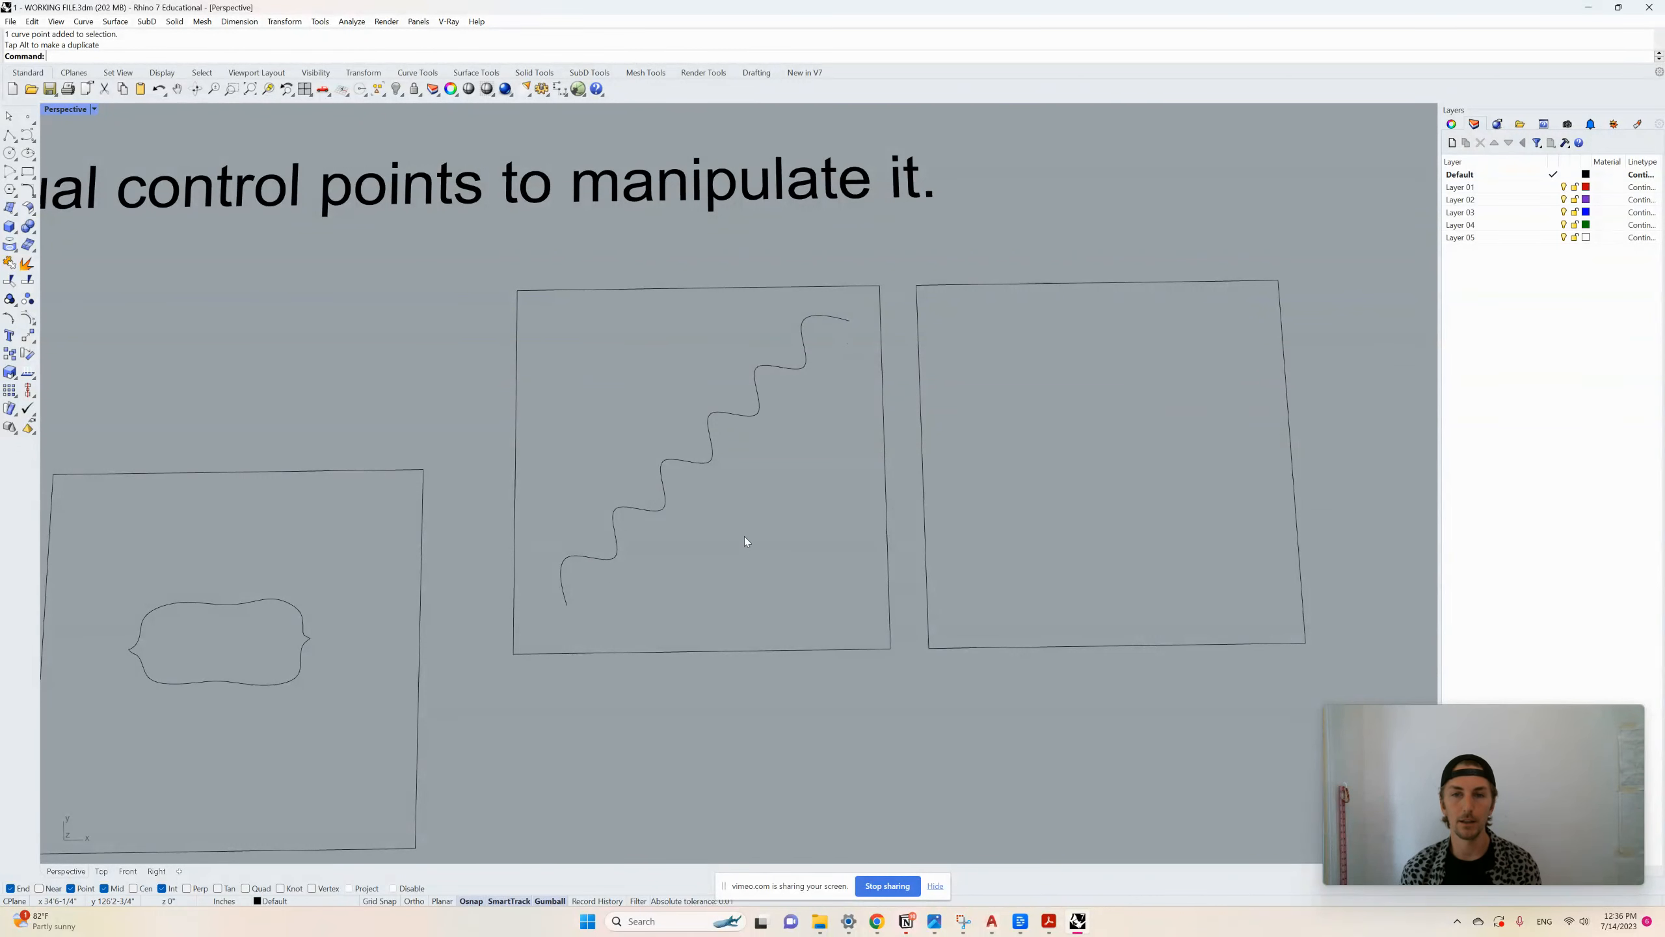
type("InterpCrv")
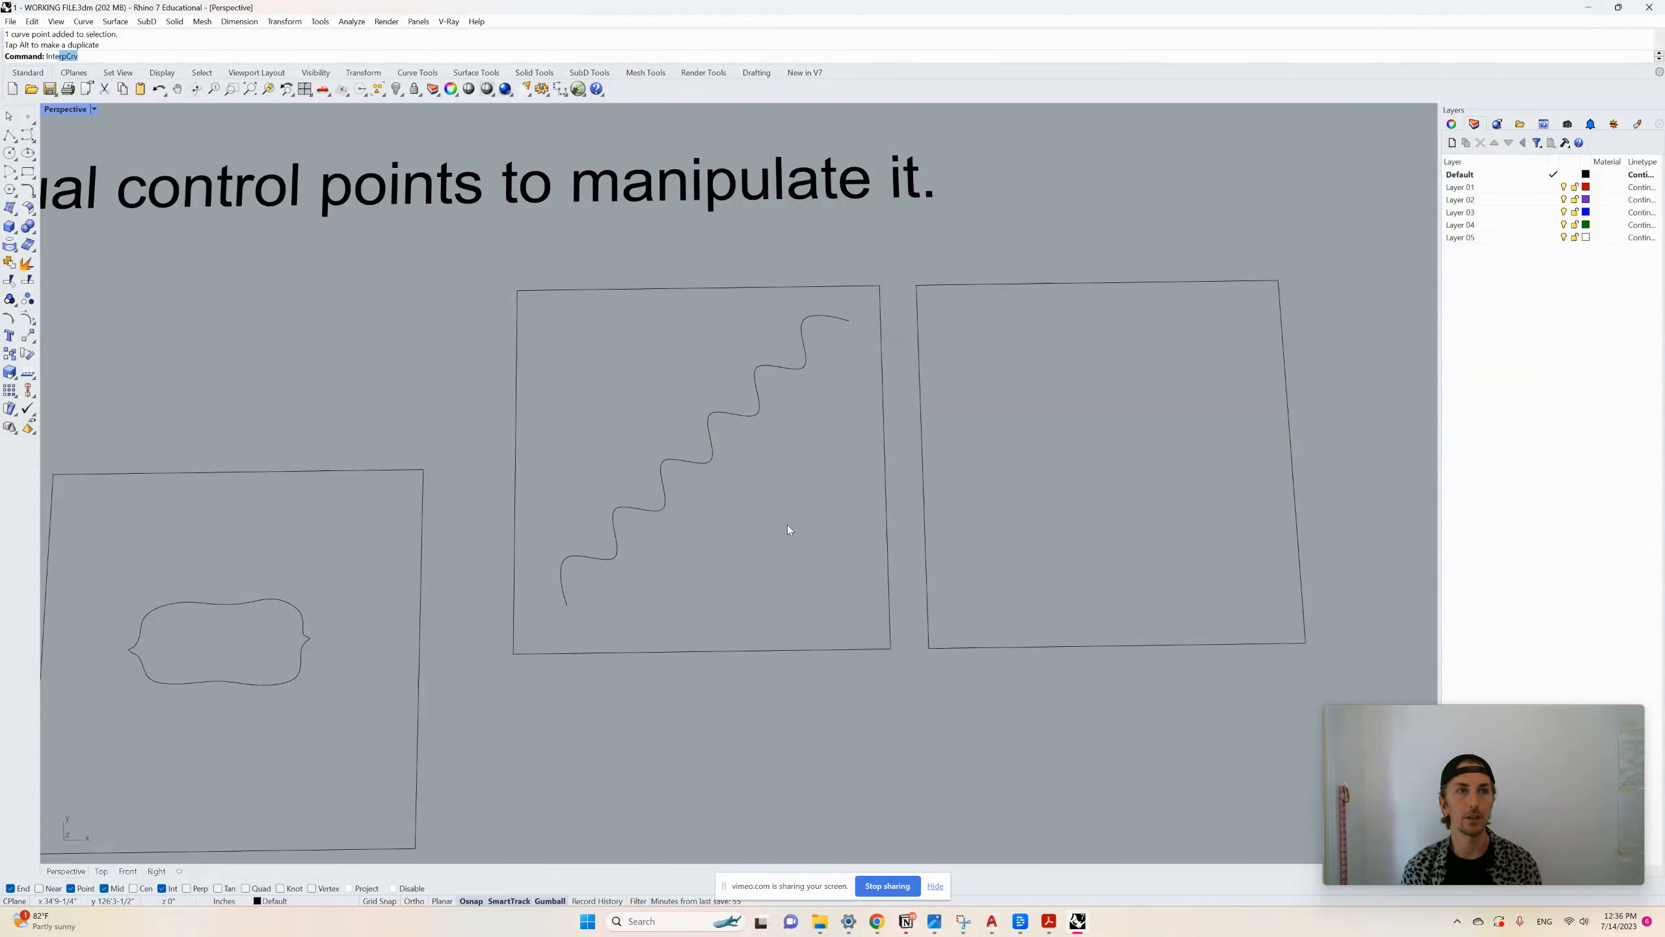
key("Return")
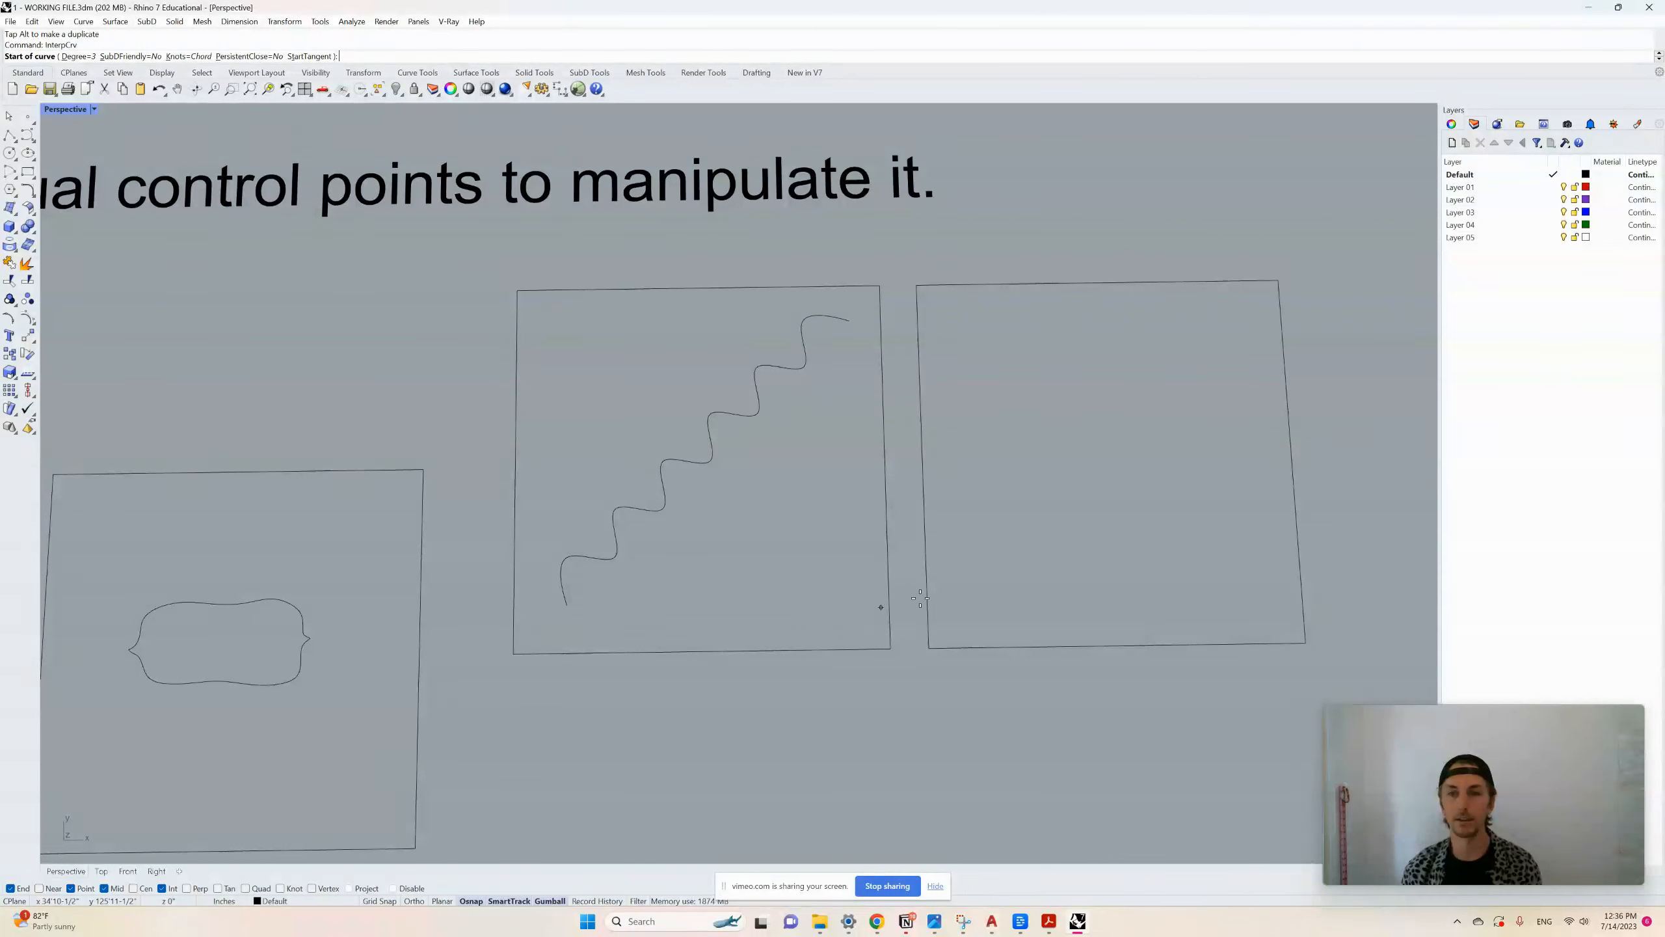
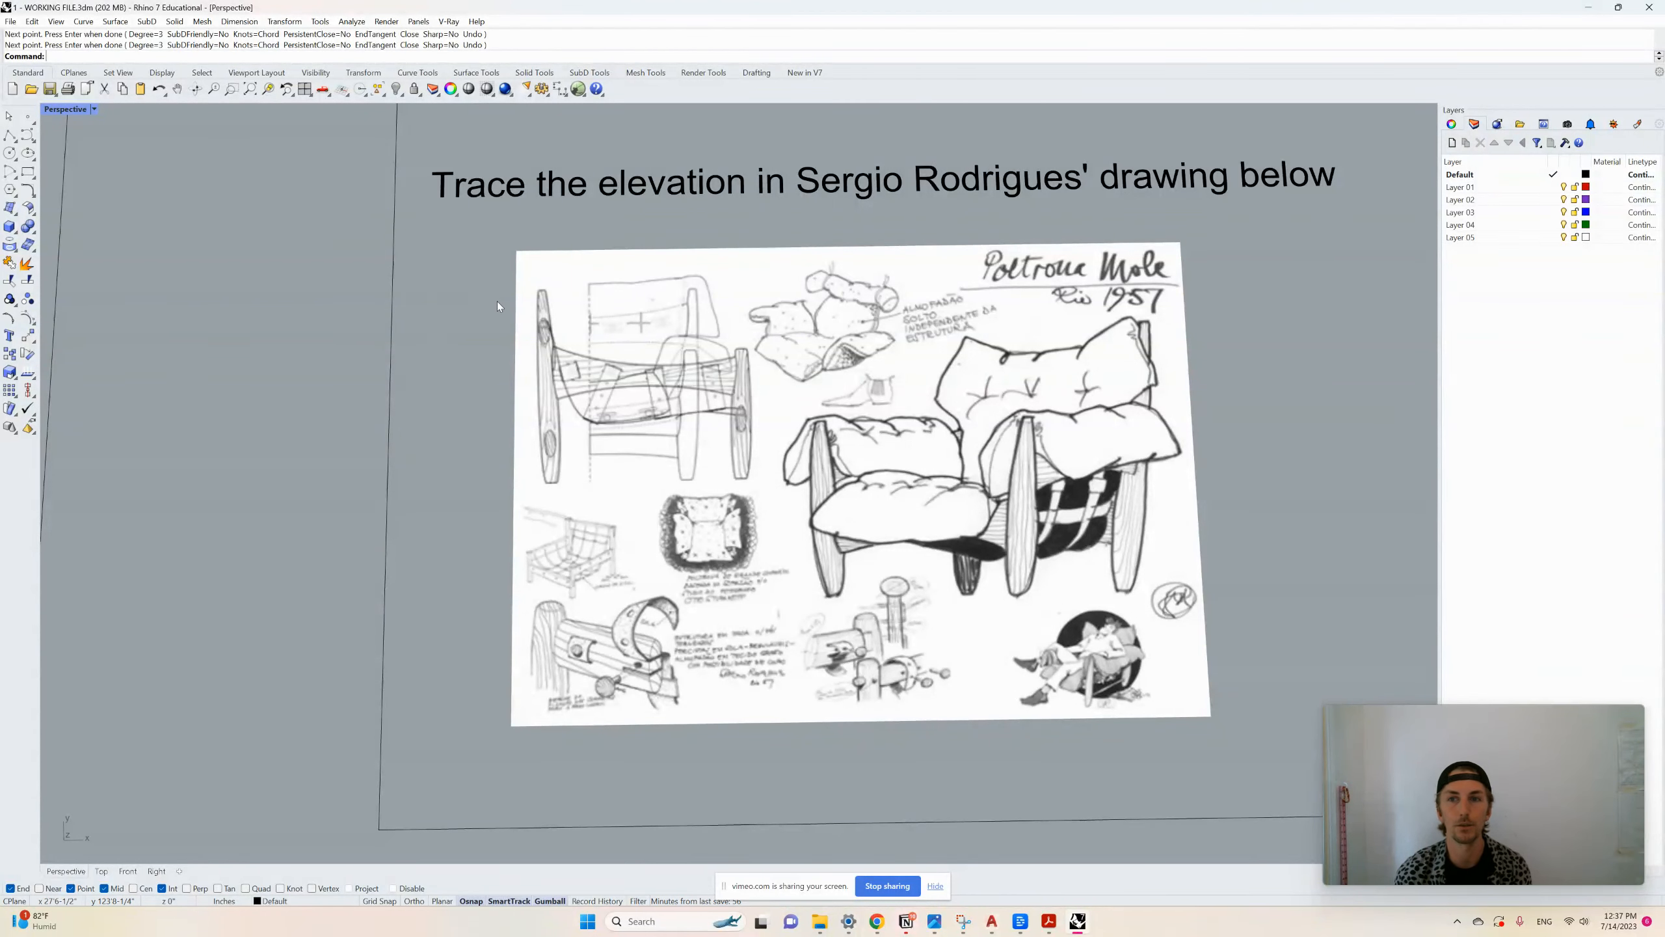
Trace the leftmost chair leg's inner edge with InterpCrv, from the lower rail's corner down to just above the foot
scroll(497, 305, "up", 3)
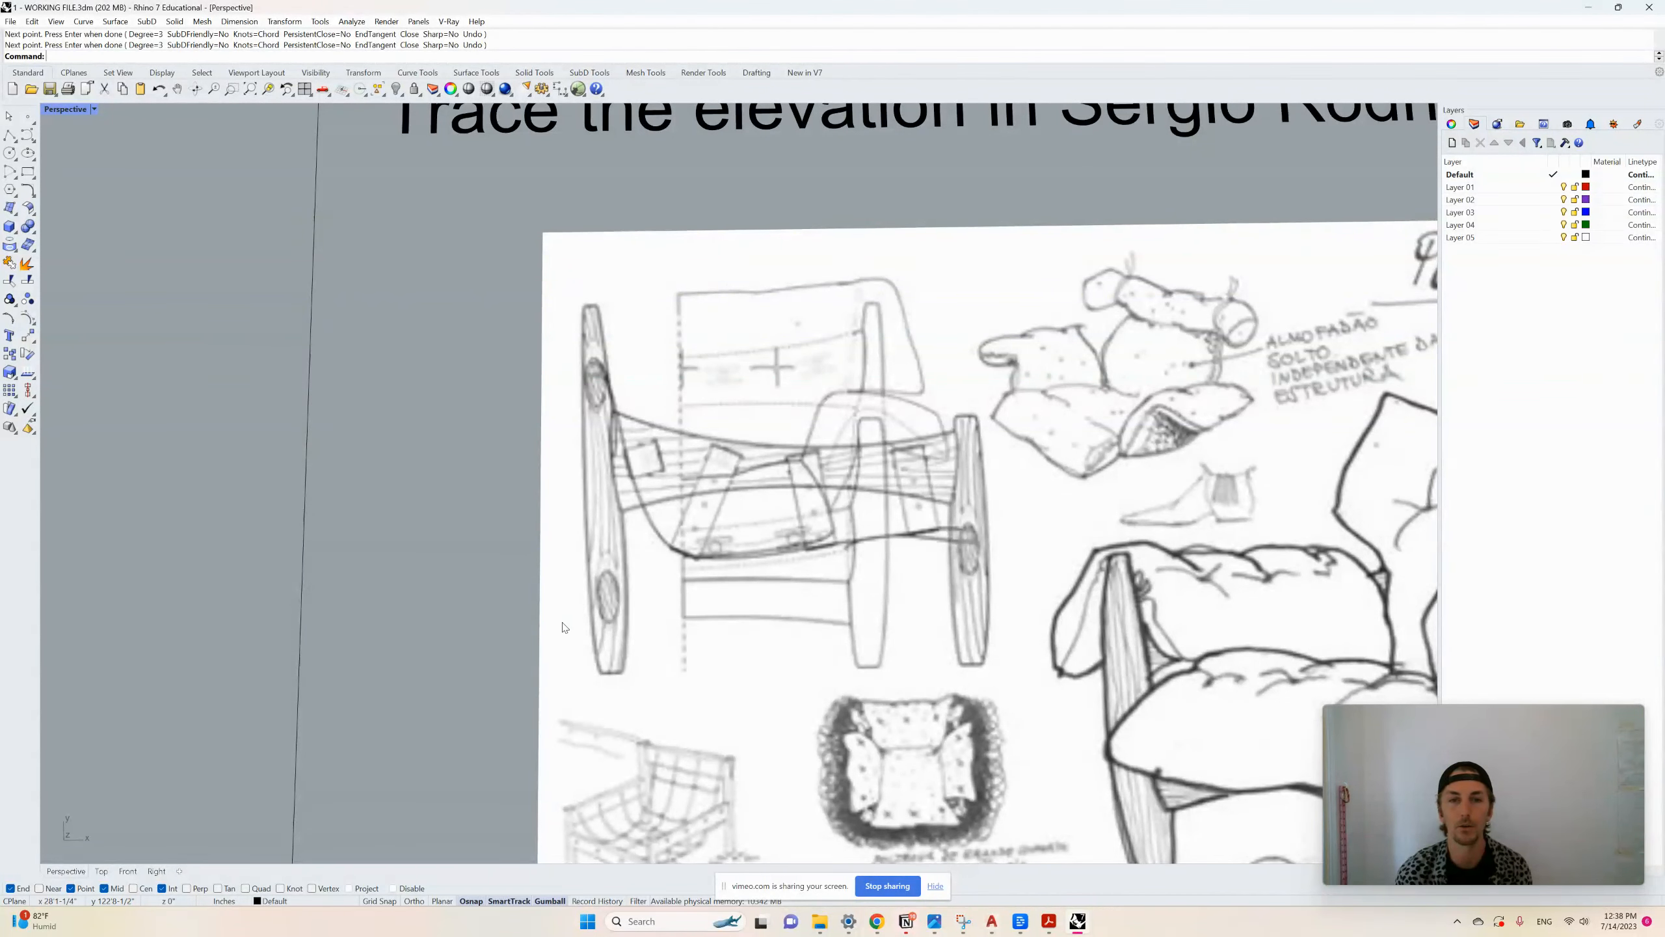
scroll(566, 542, "up", 2)
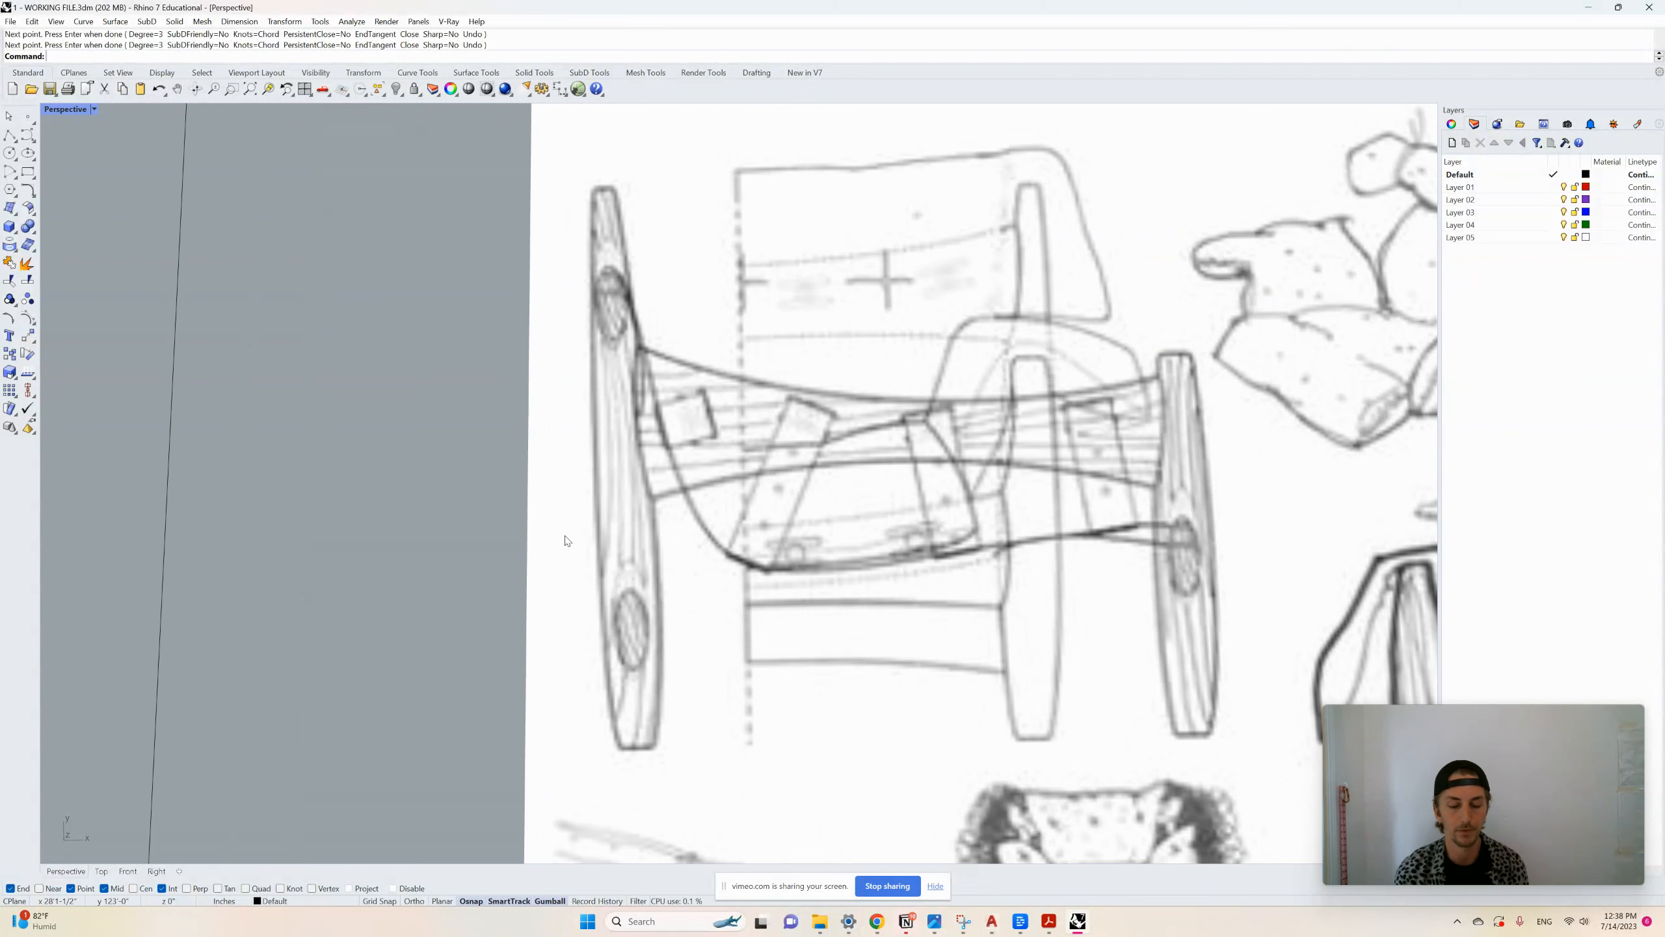
type("in")
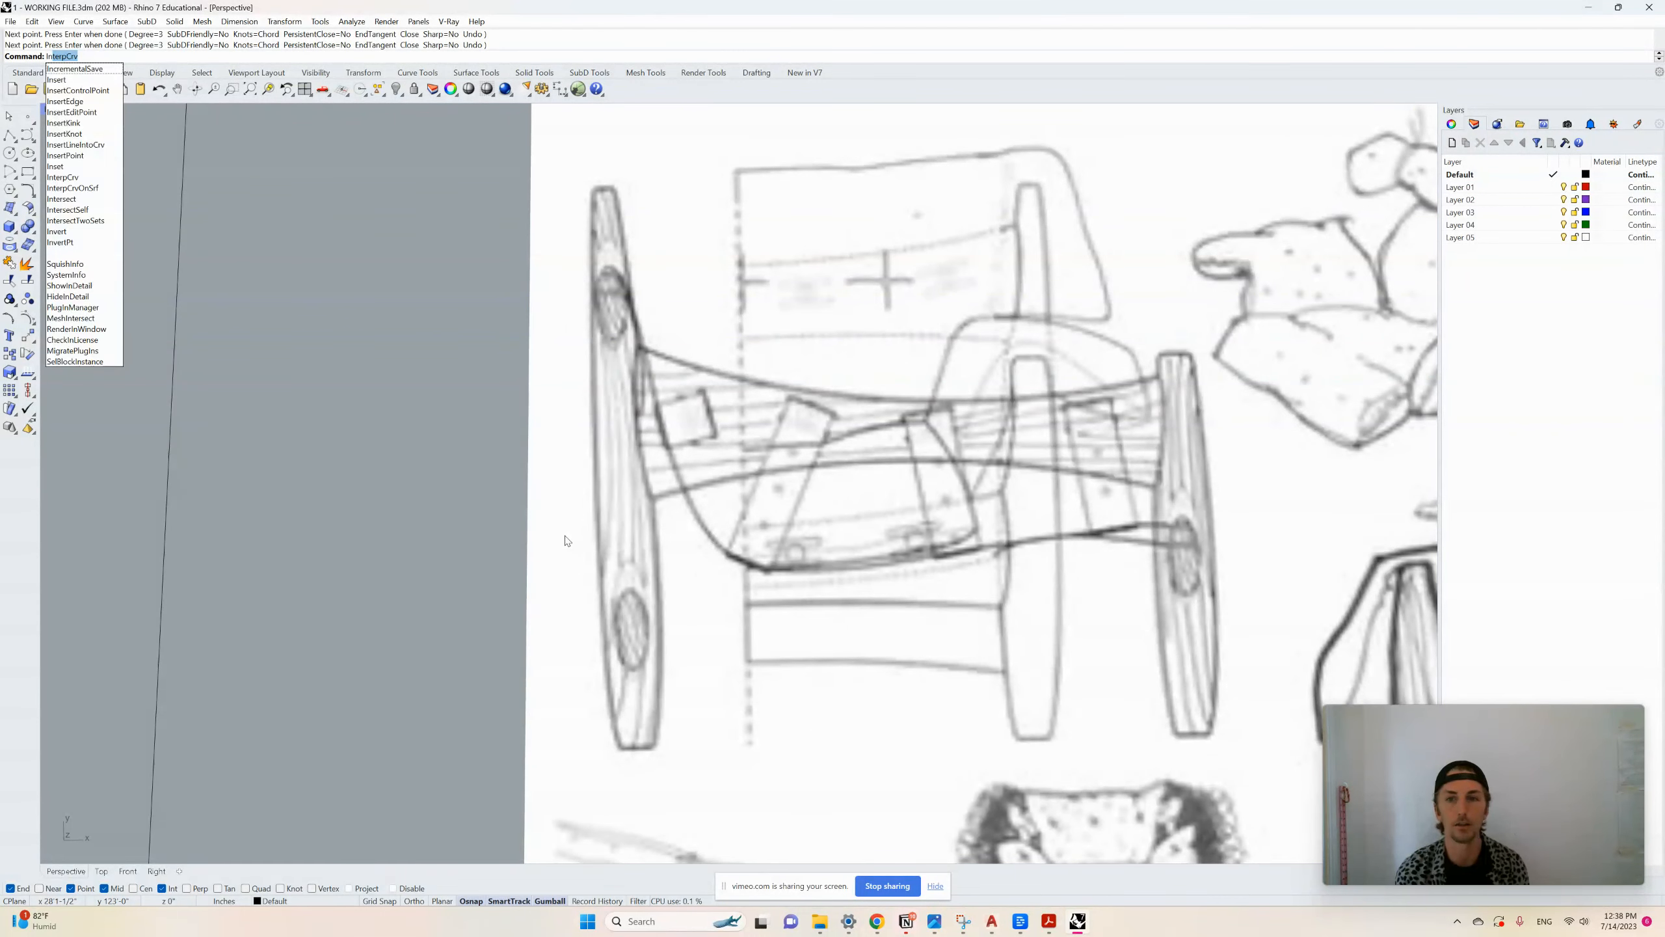
key("Return")
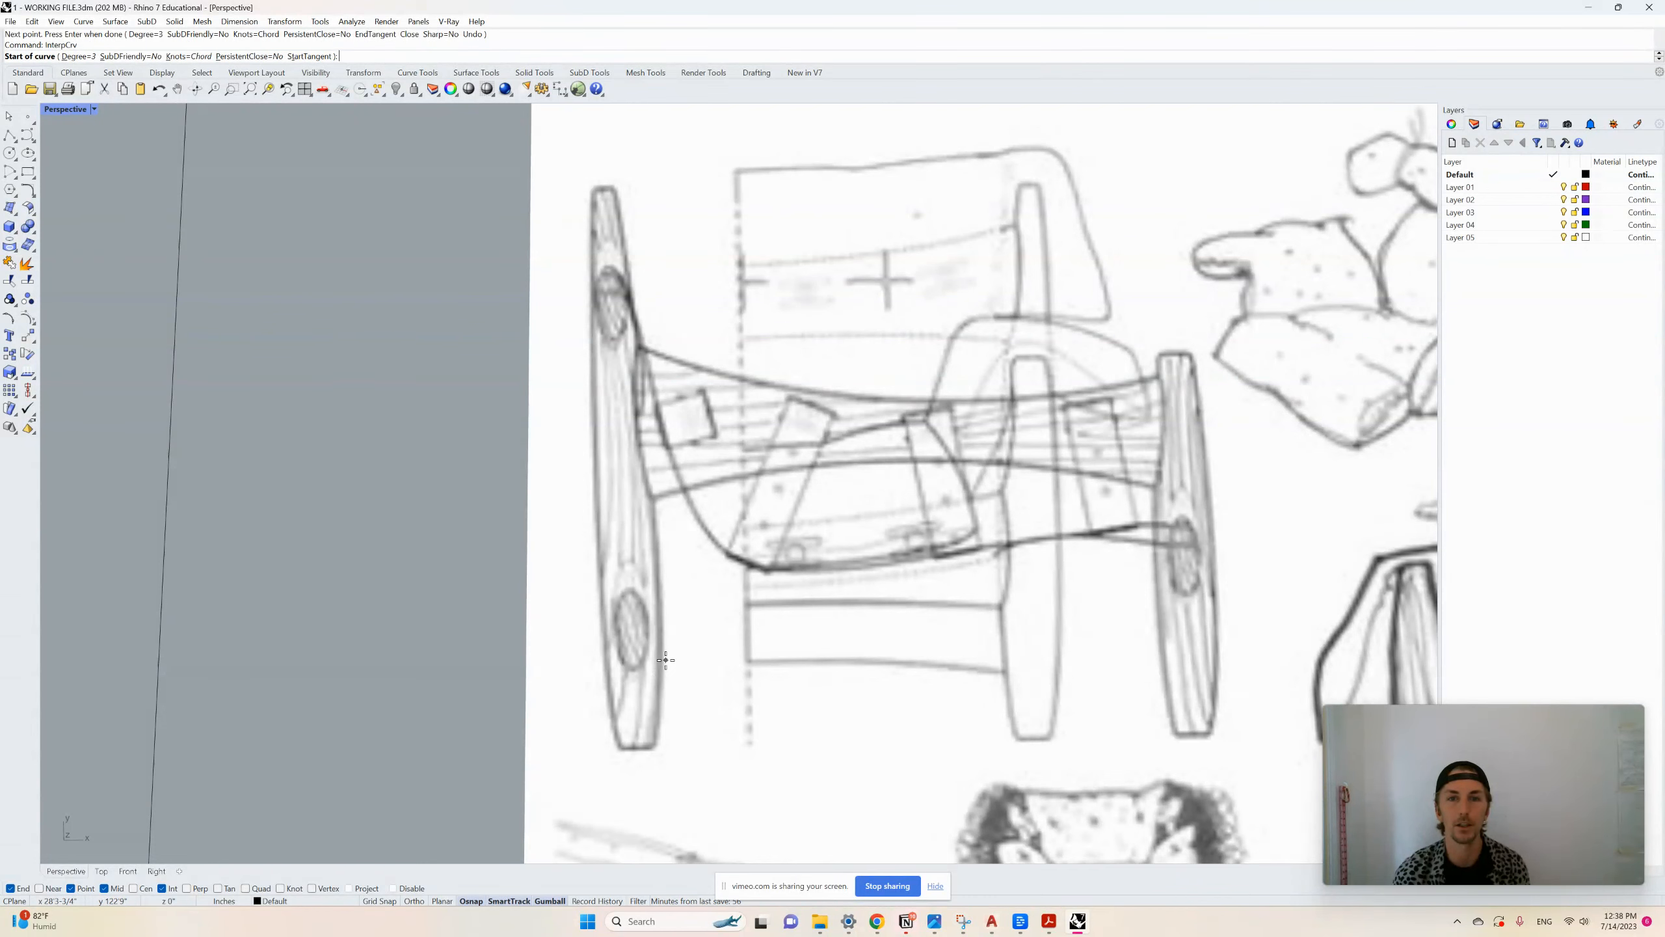
scroll(667, 659, "up", 8)
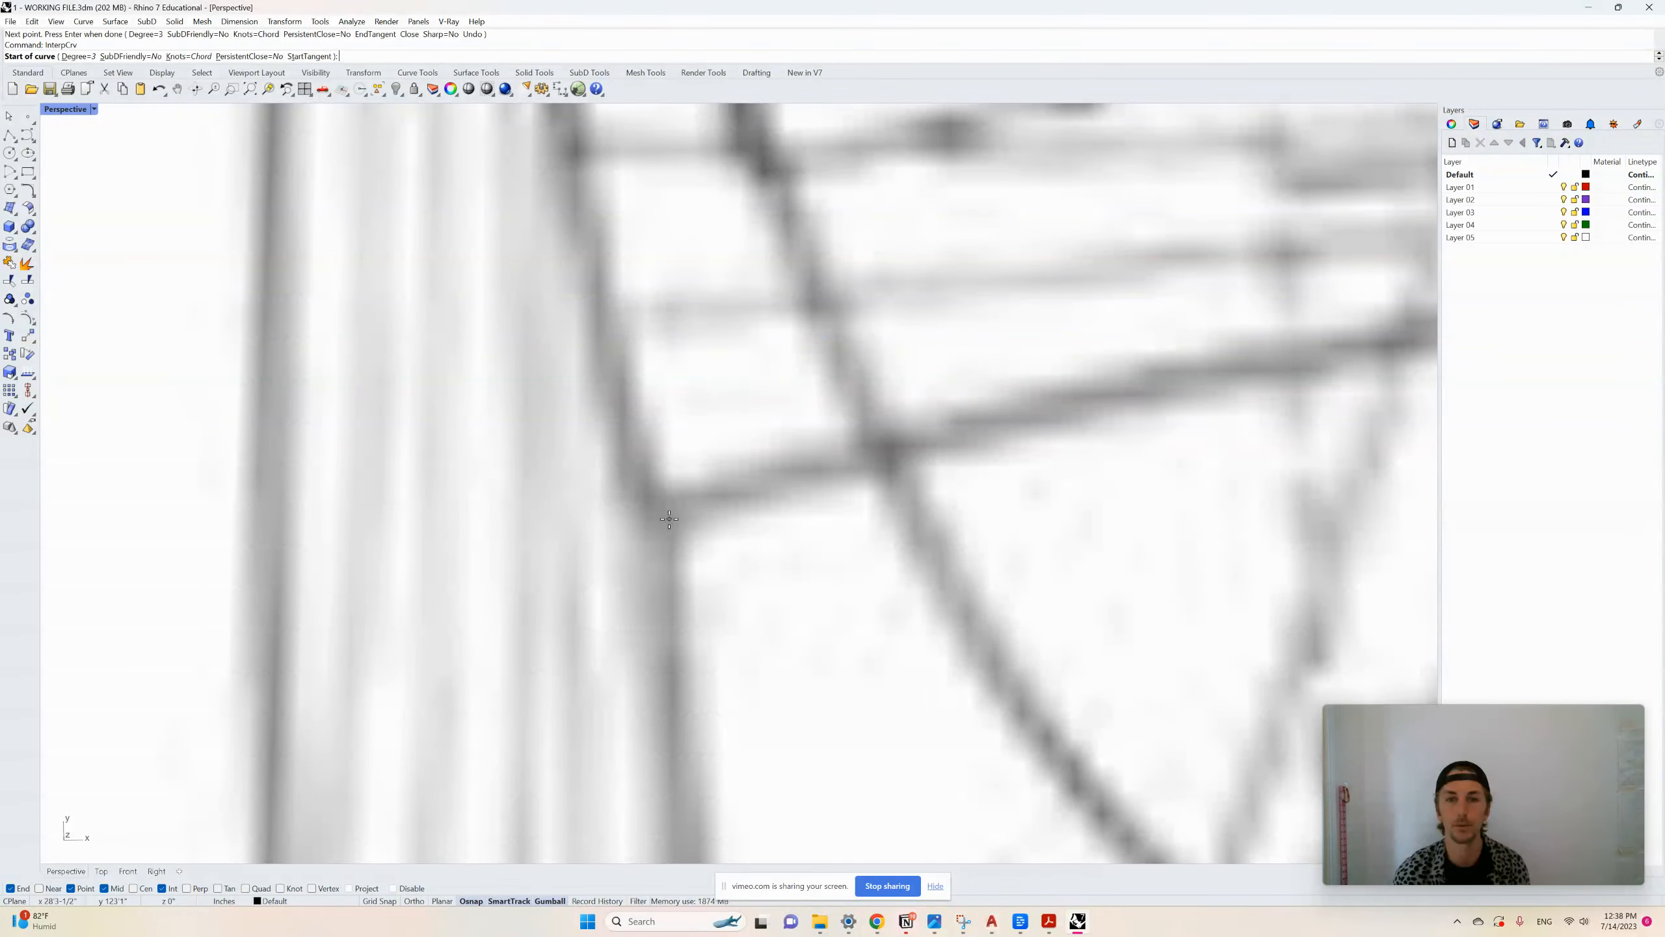
left_click(669, 519)
scroll(655, 419, "down", 3)
scroll(648, 491, "up", 3)
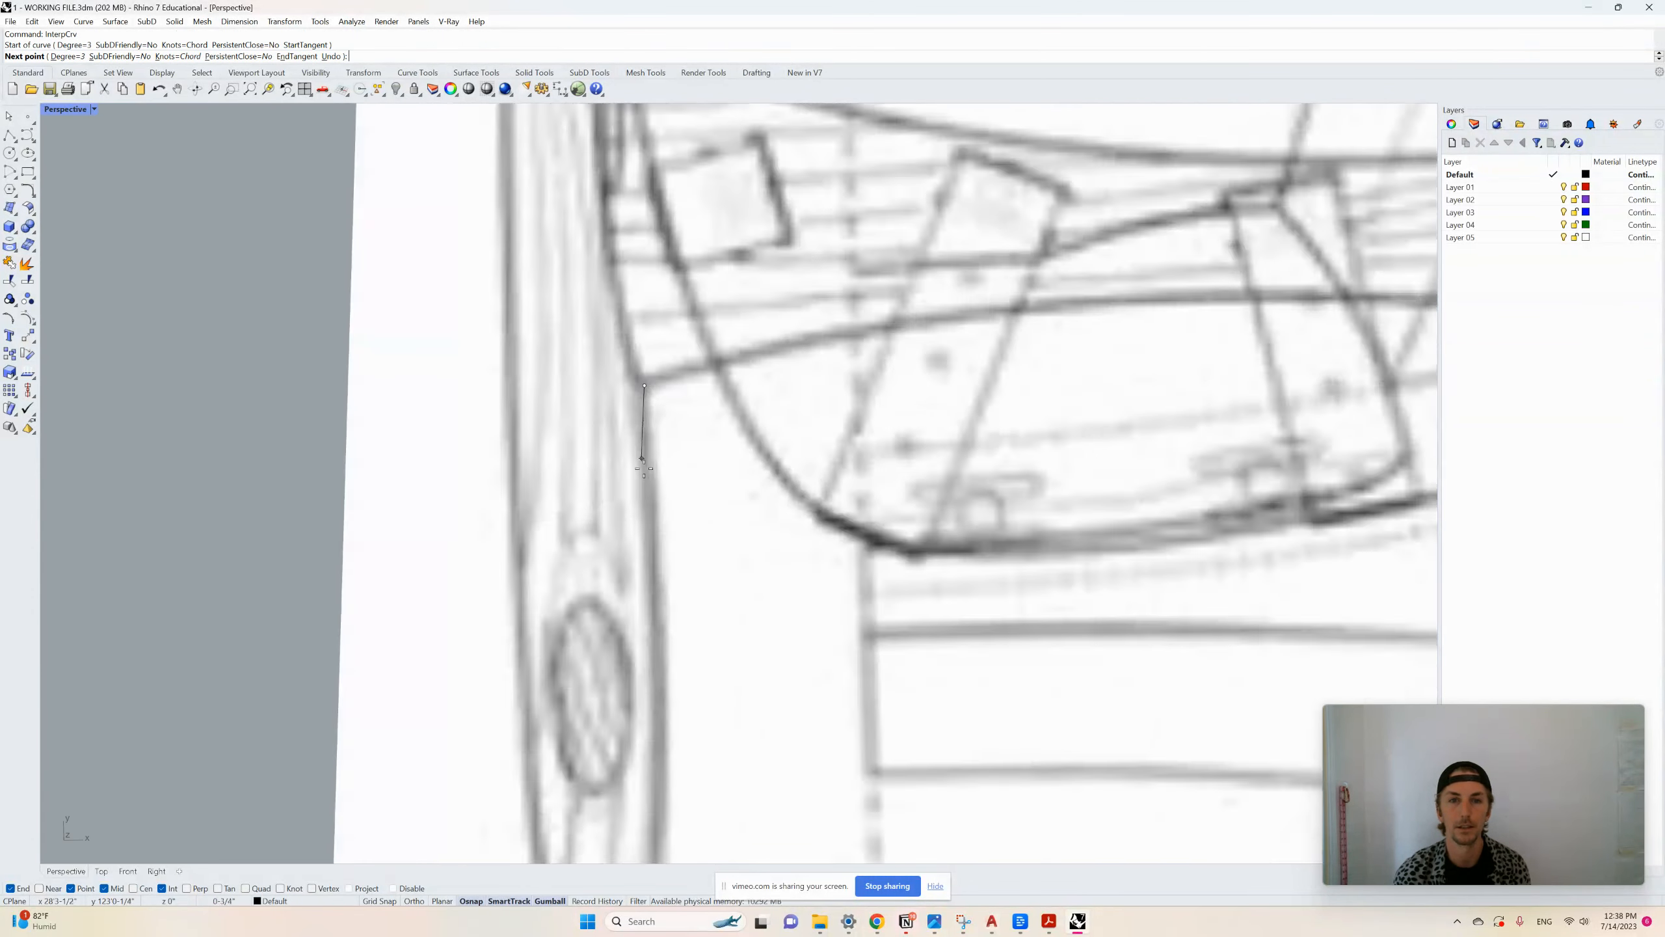
left_click(648, 491)
scroll(648, 489, "down", 3)
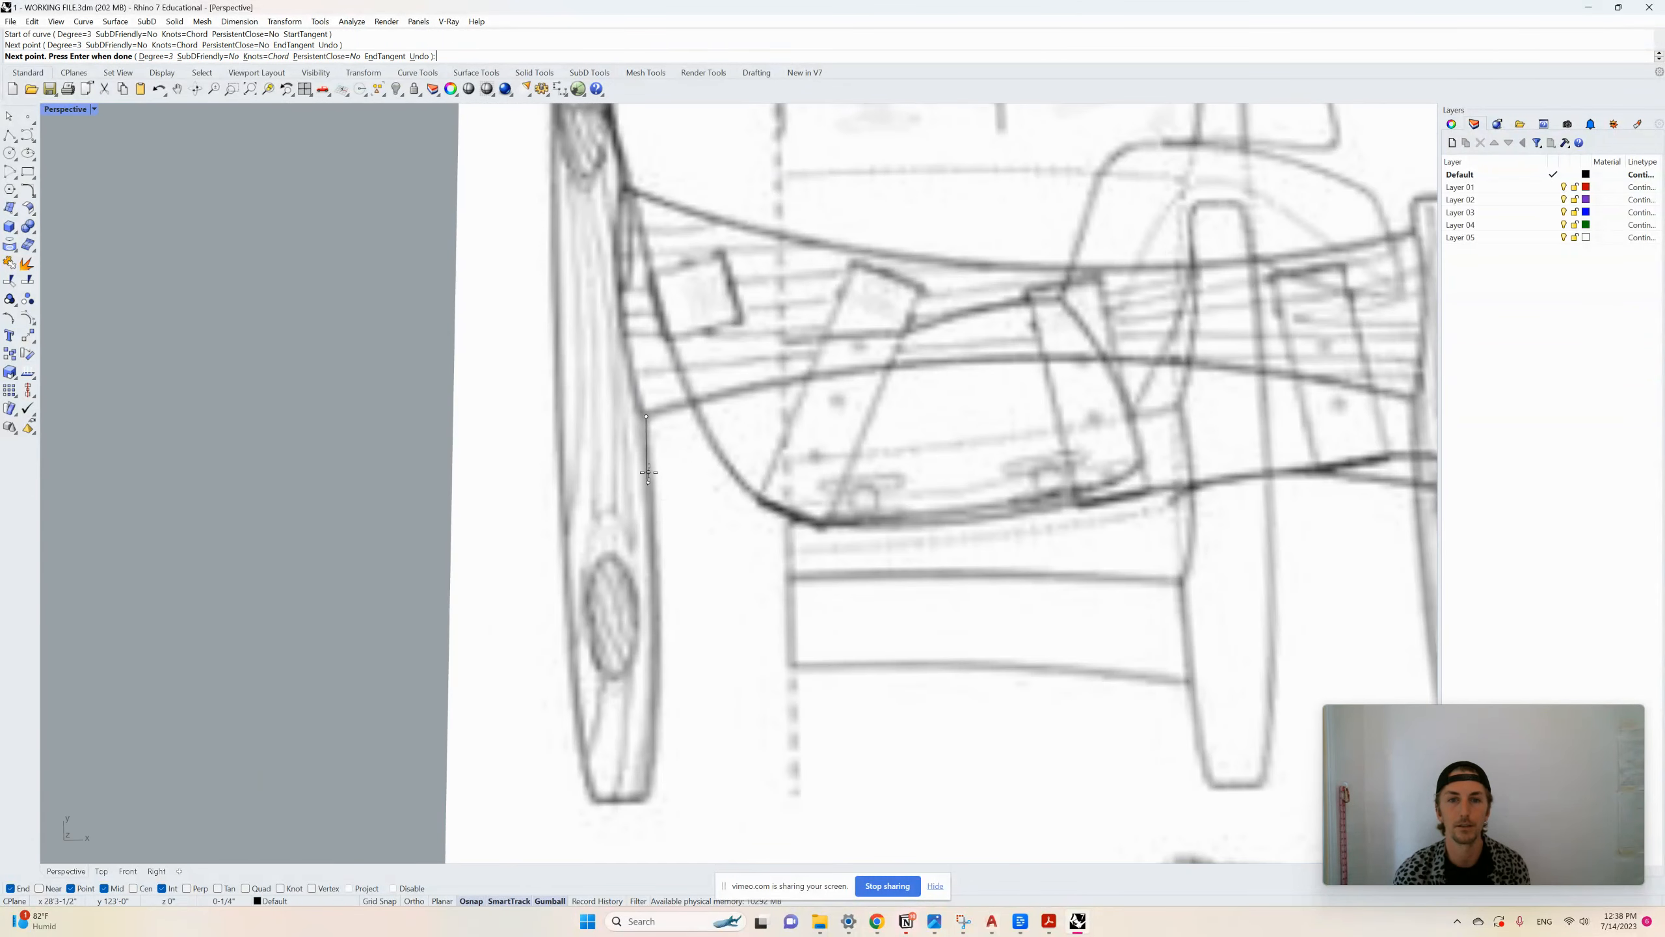
left_click(657, 571)
left_click(657, 682)
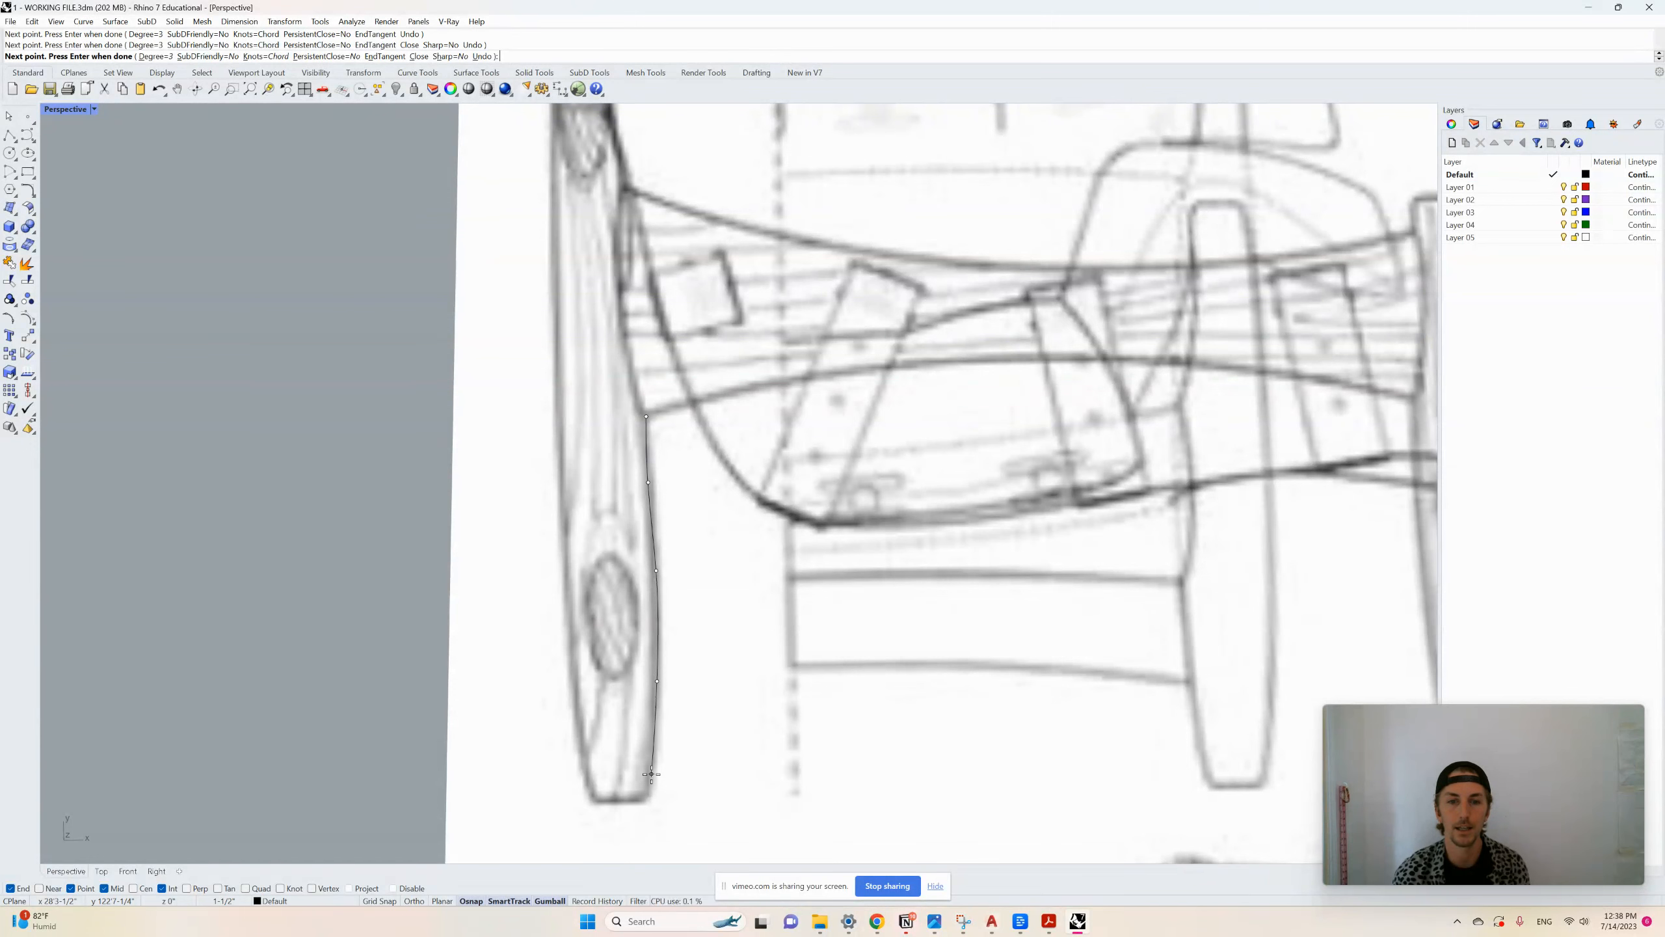
left_click(651, 775)
Continue the curve around the leg's foot, following the inner rounded corner, the flat bottom edge and the outer rounded corner
scroll(651, 778, "up", 5)
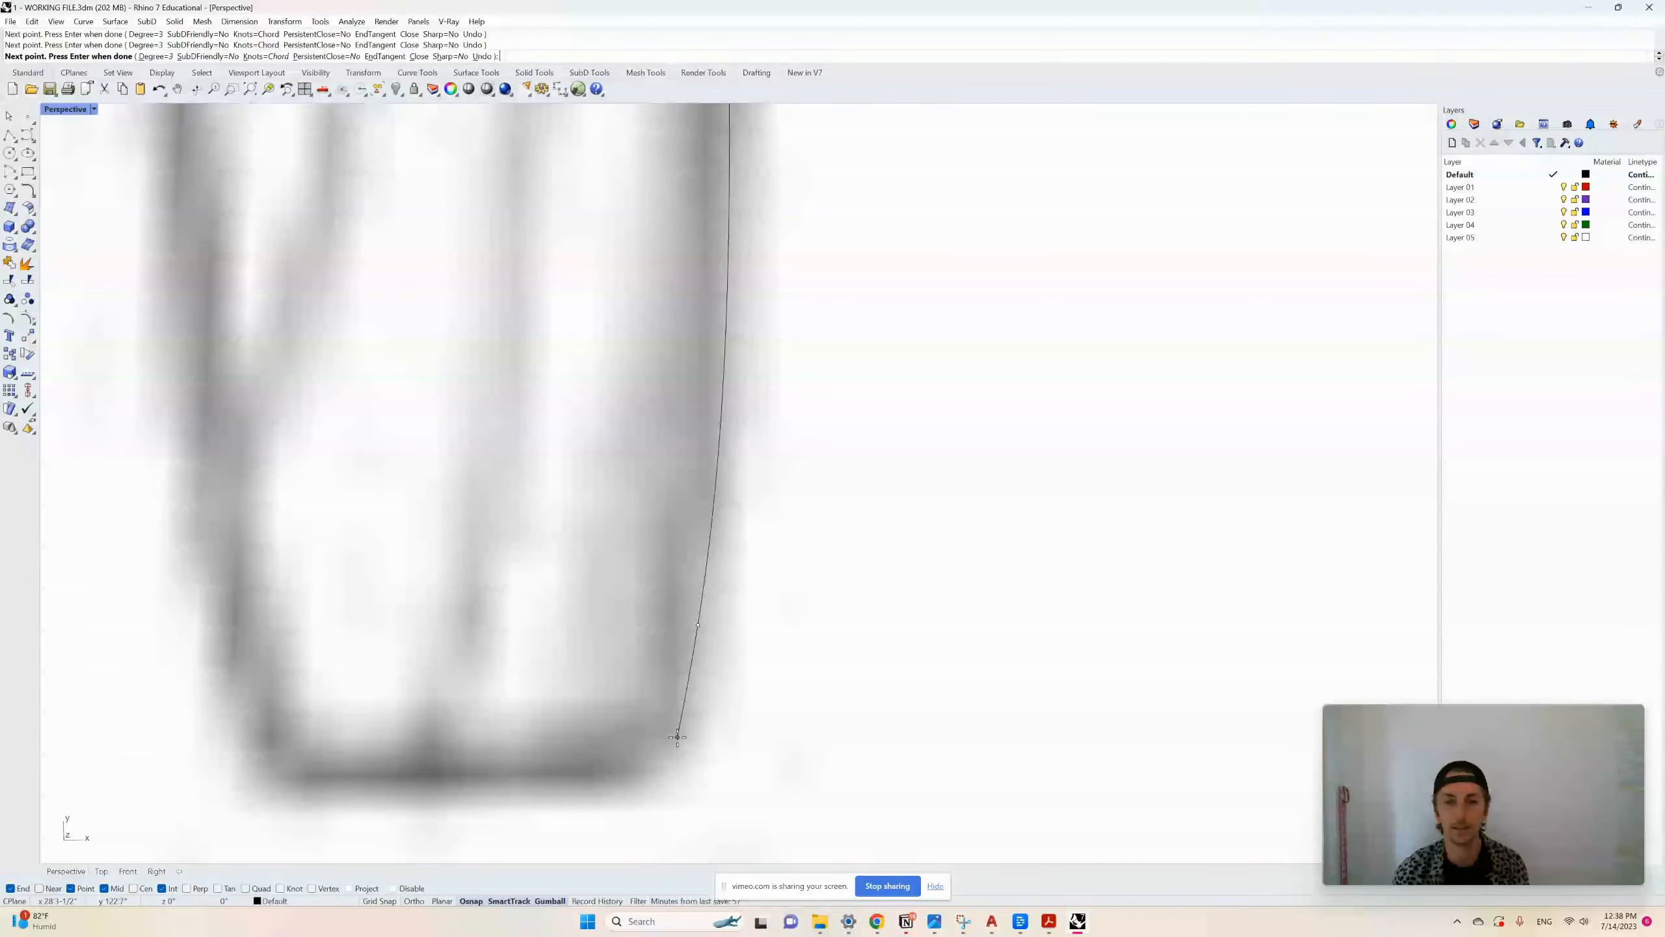
left_click(677, 737)
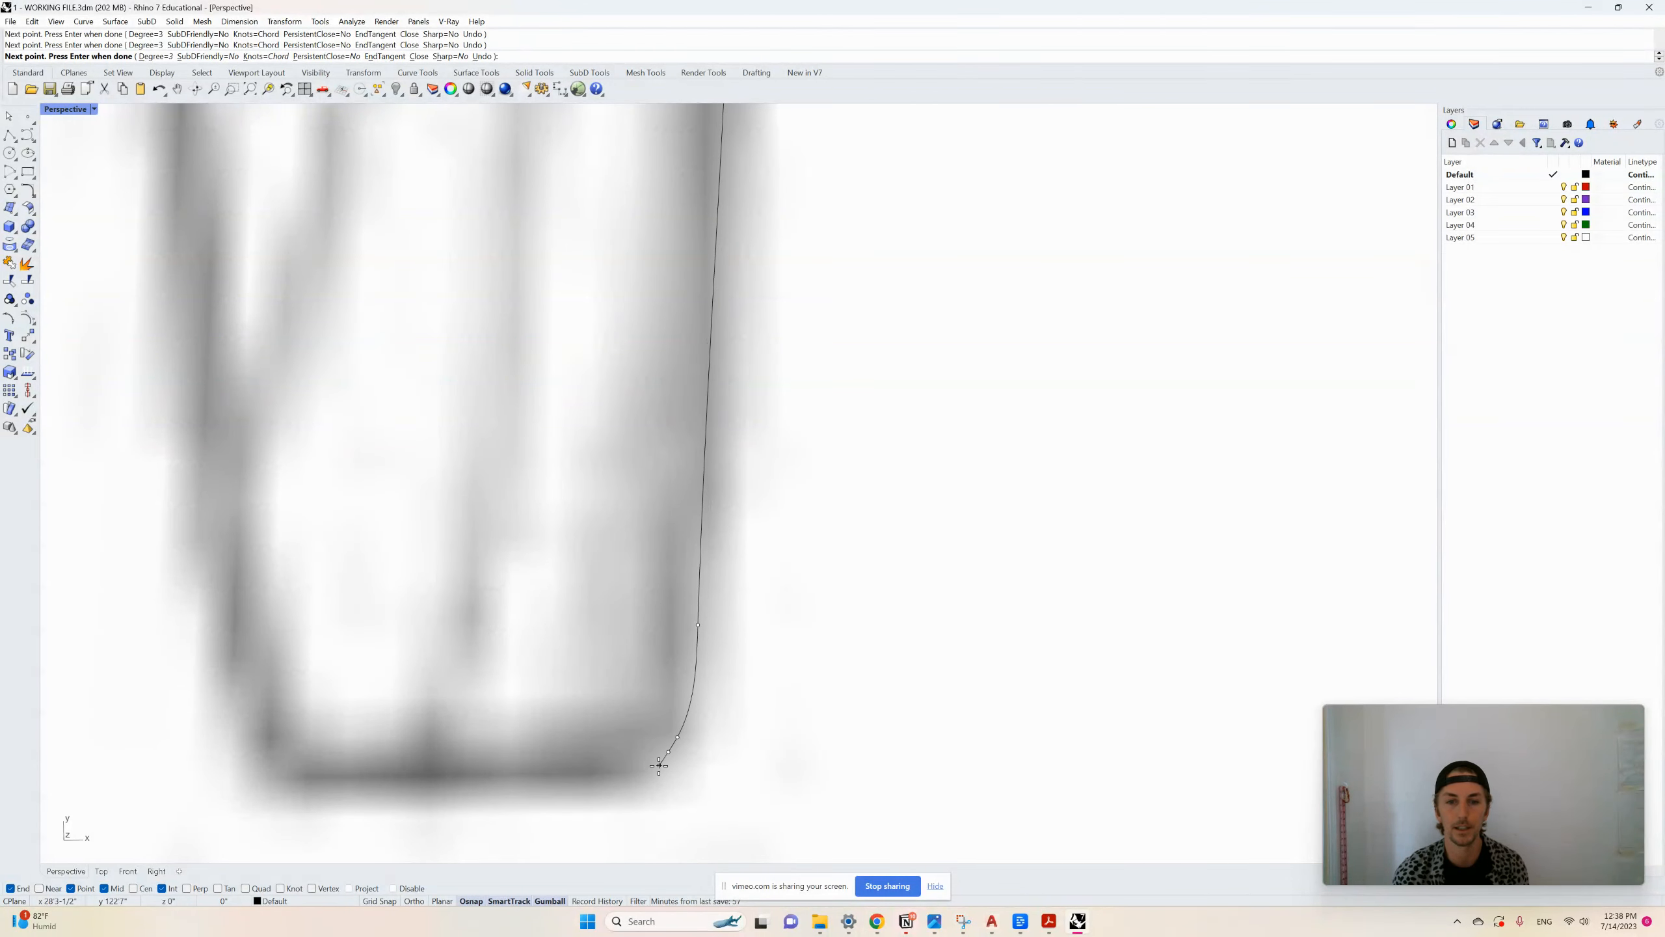
left_click(657, 763)
left_click(464, 775)
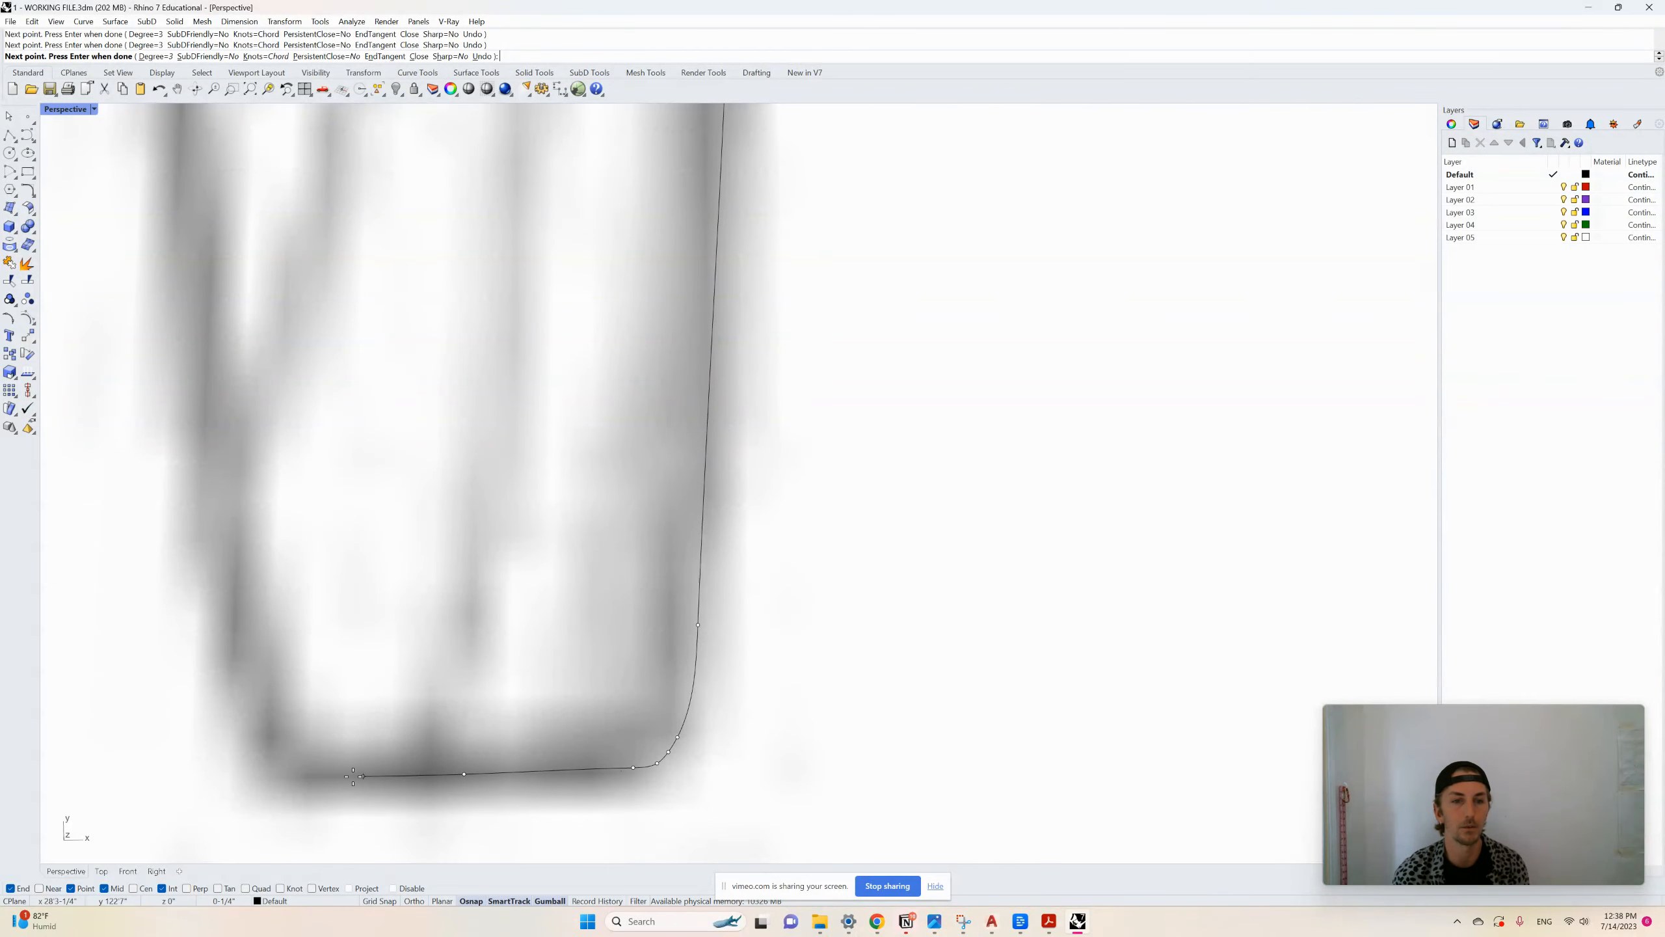
left_click(286, 773)
left_click(273, 773)
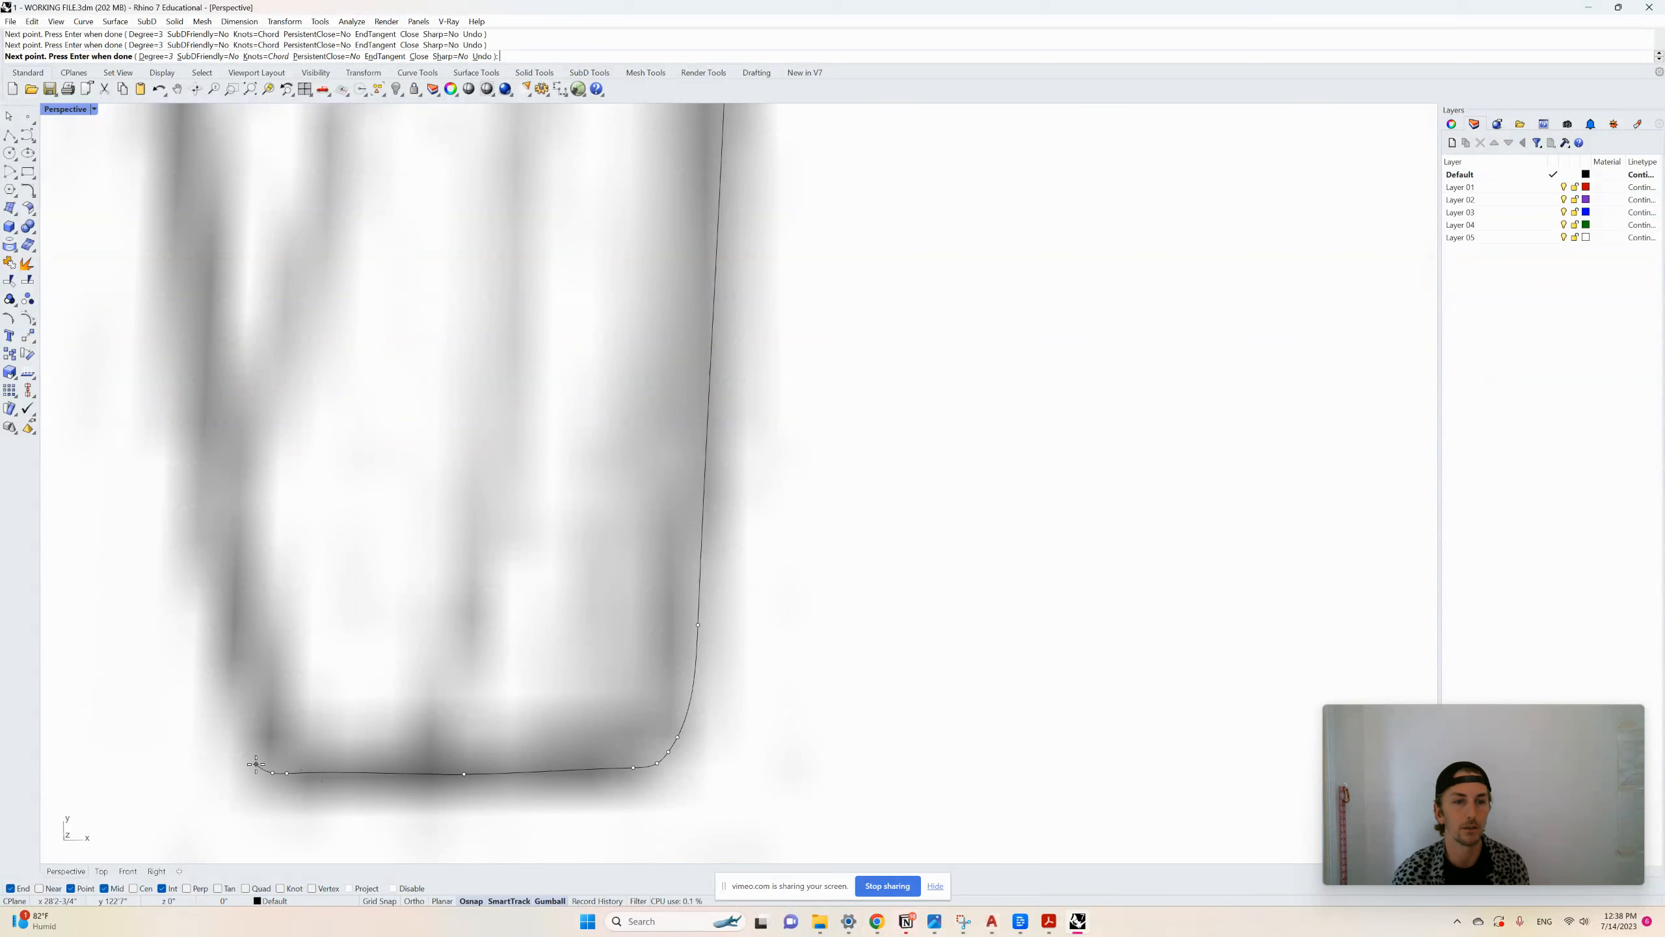
scroll(788, 787, "down", 10)
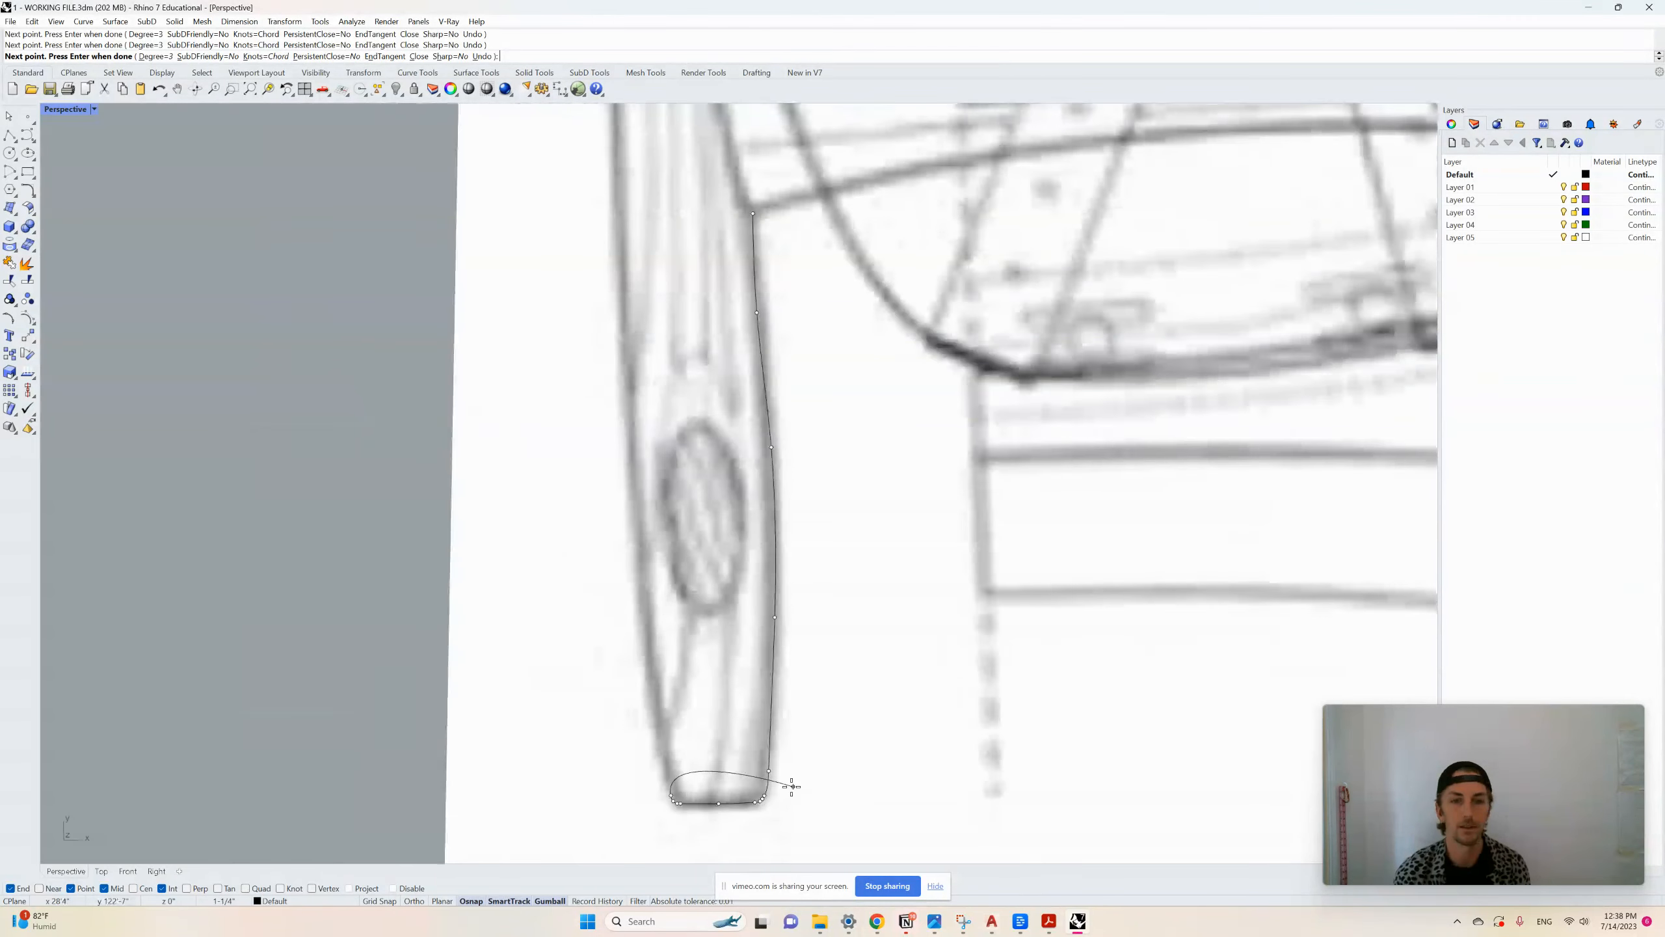
scroll(783, 816, "up", 10)
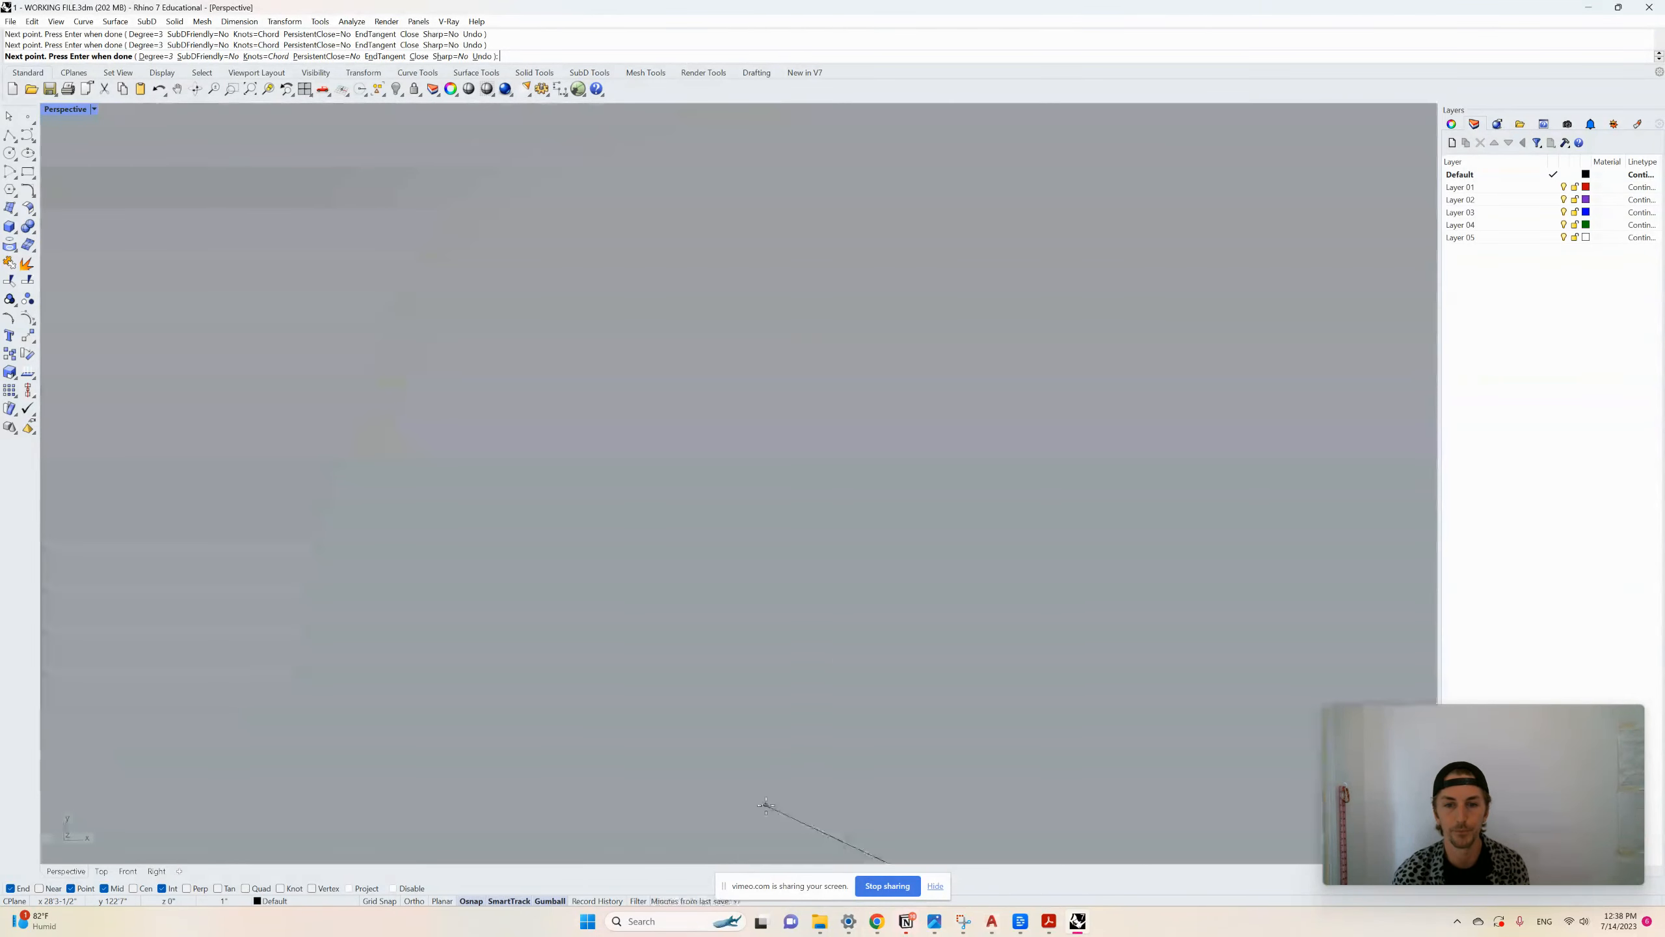
scroll(790, 696, "down", 3)
scroll(793, 680, "down", 5)
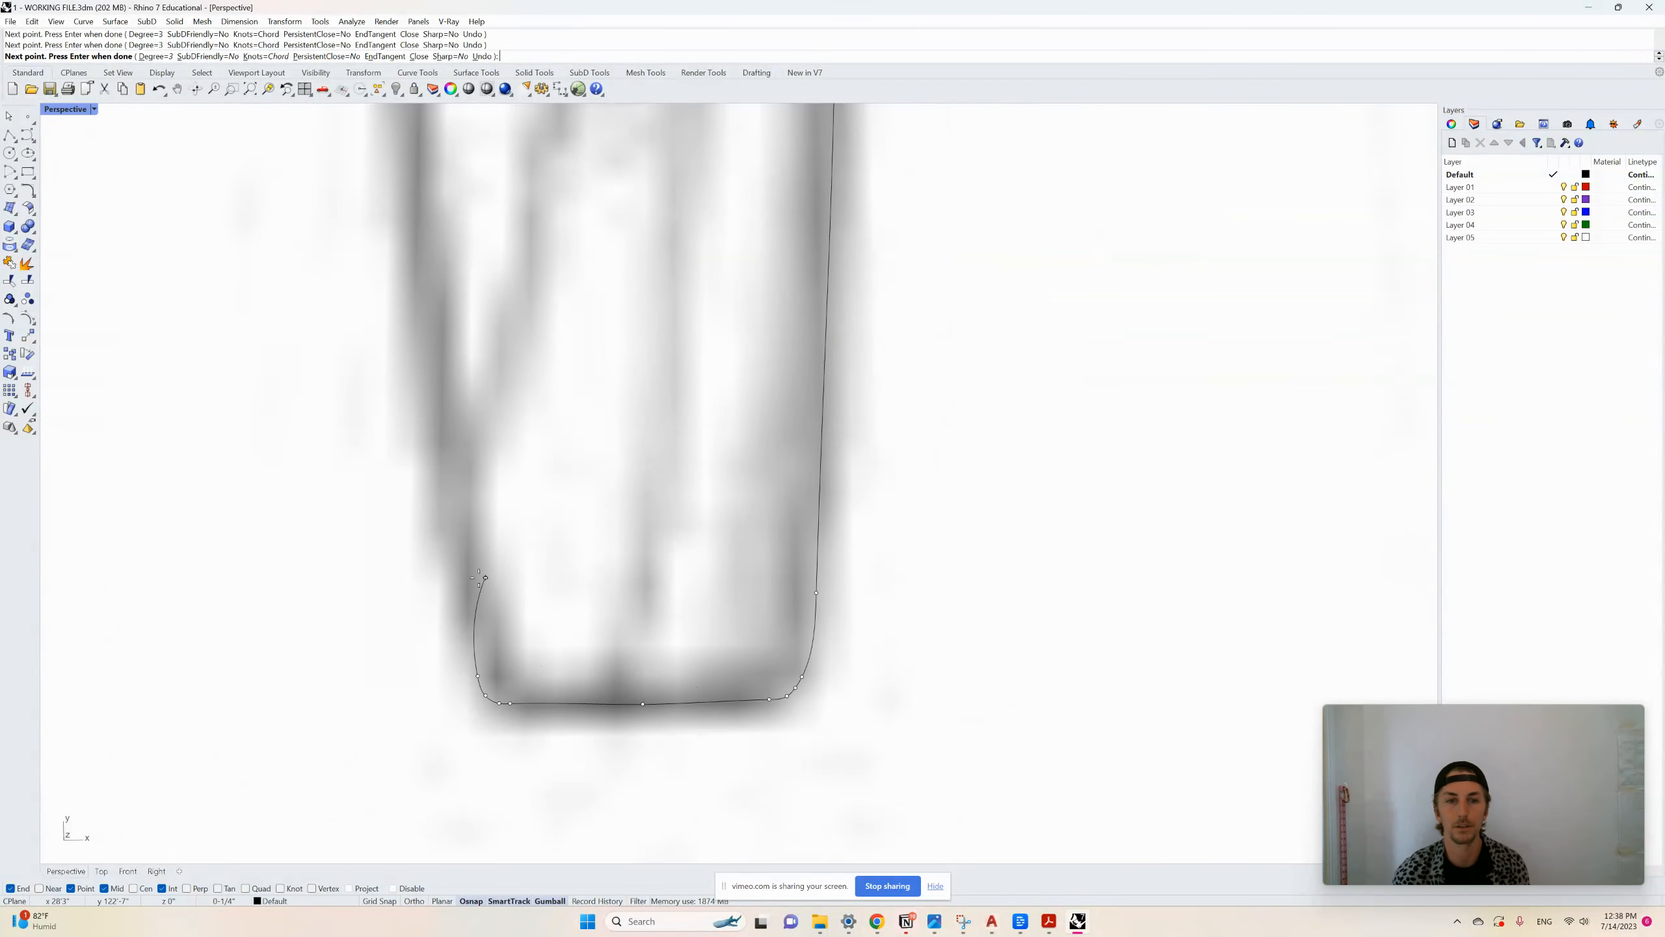
Continue the curve up the leg's outer edge from the foot to just below the leg's top
left_click(462, 546)
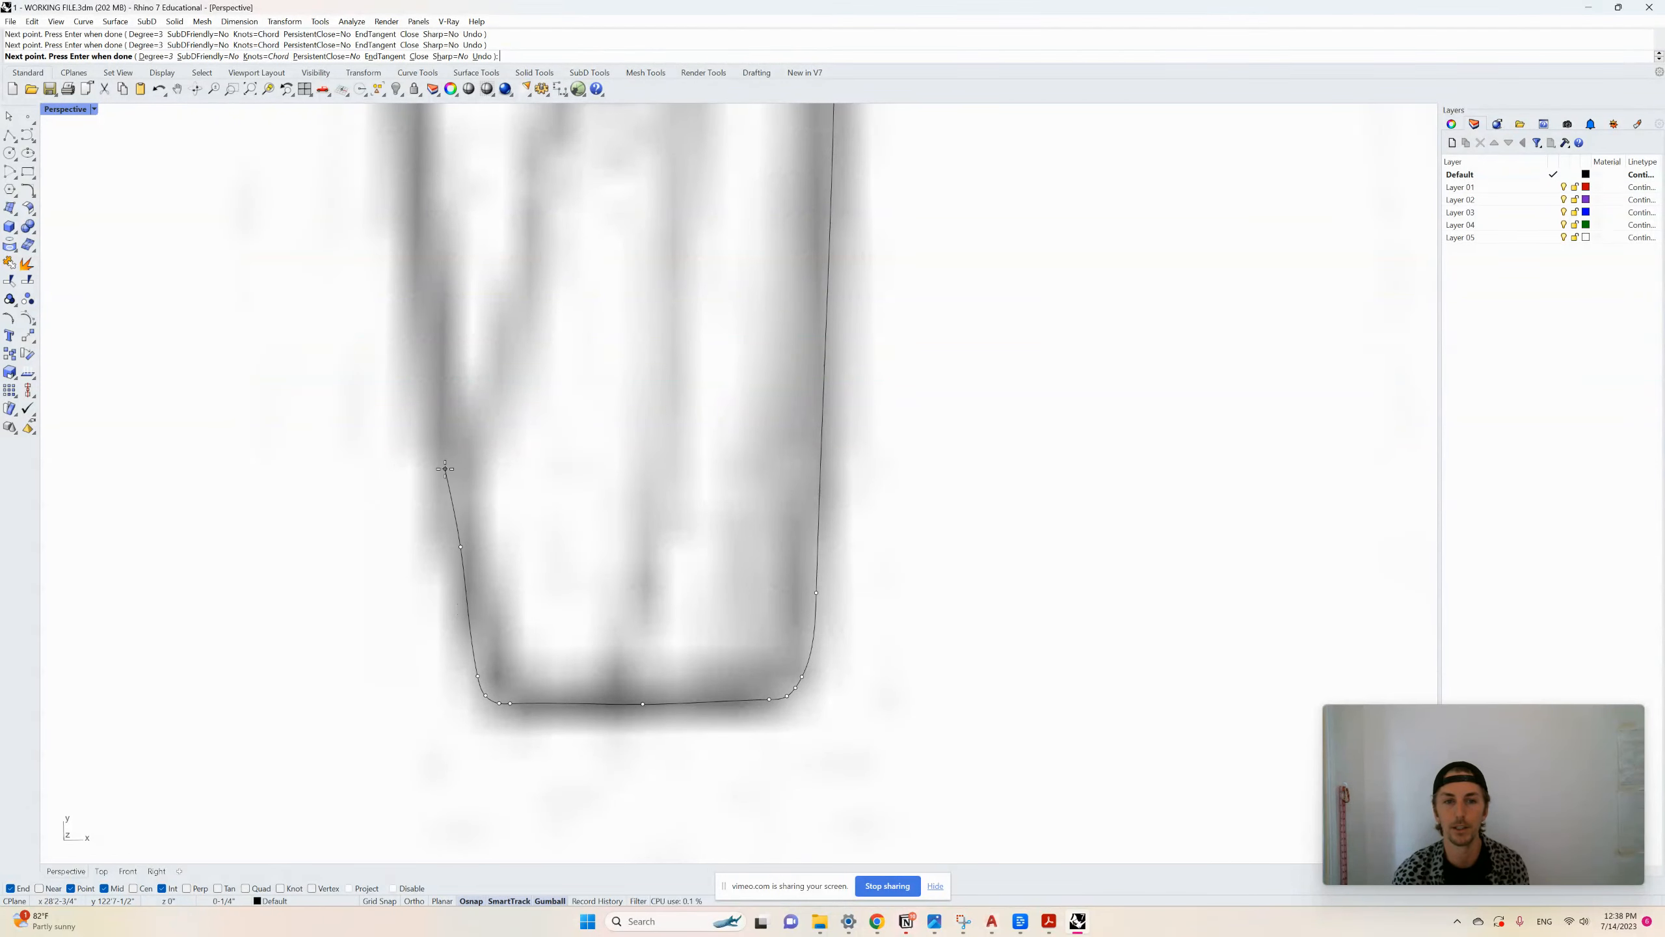
scroll(451, 460, "down", 5)
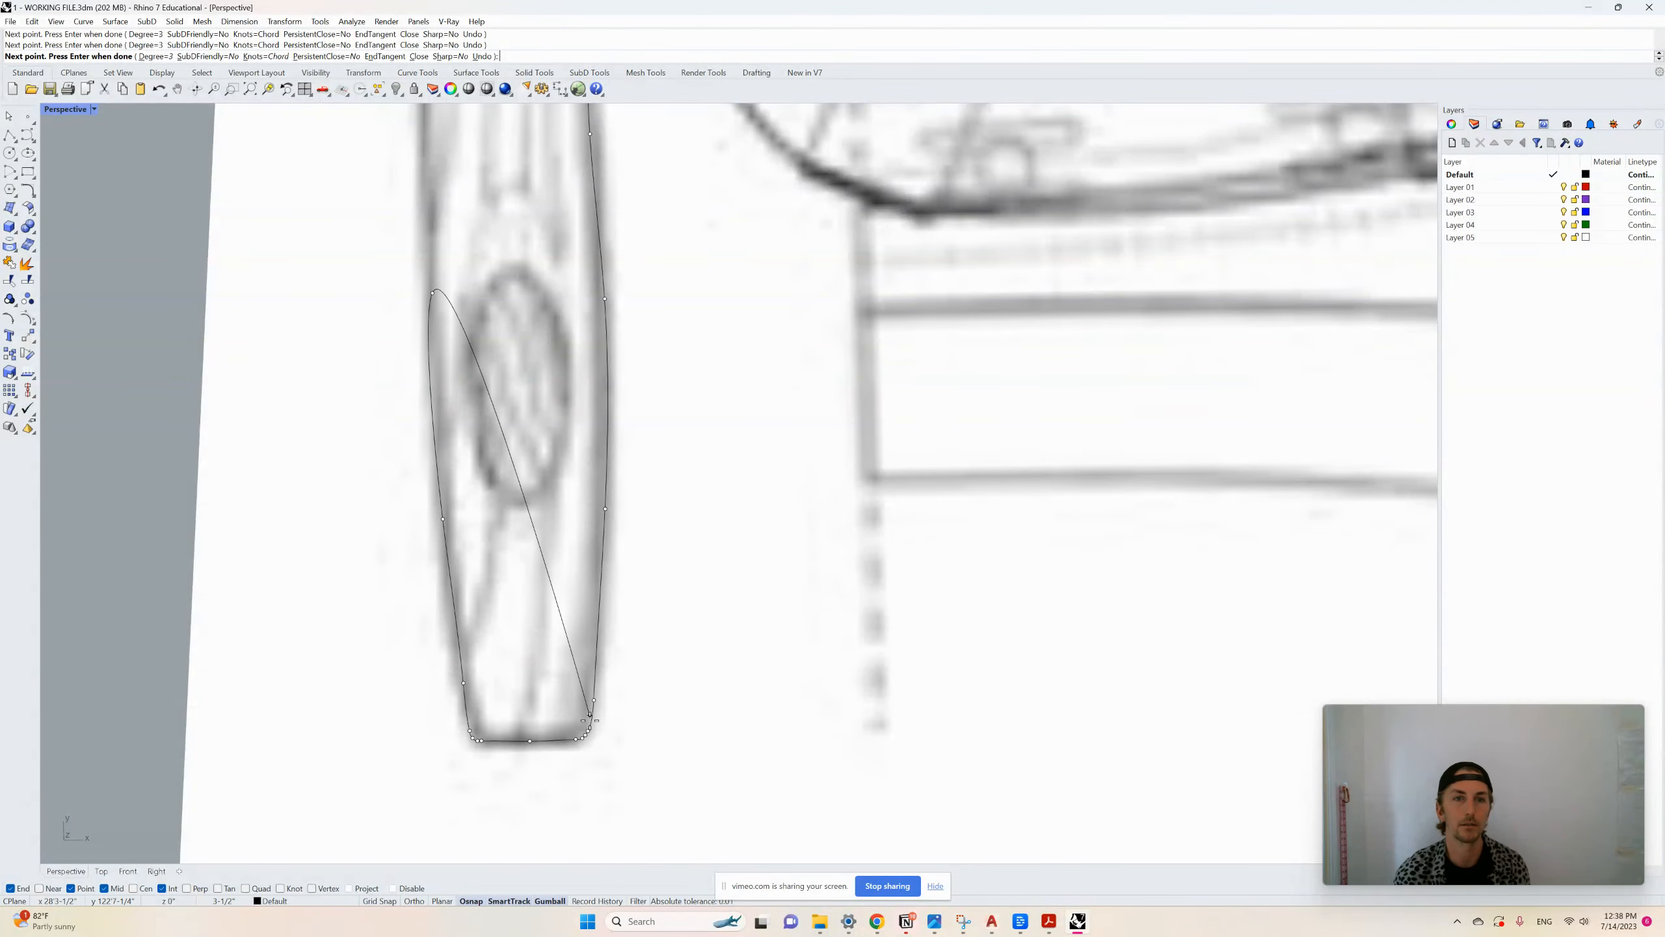
scroll(433, 288, "down", 3)
scroll(542, 394, "up", 3)
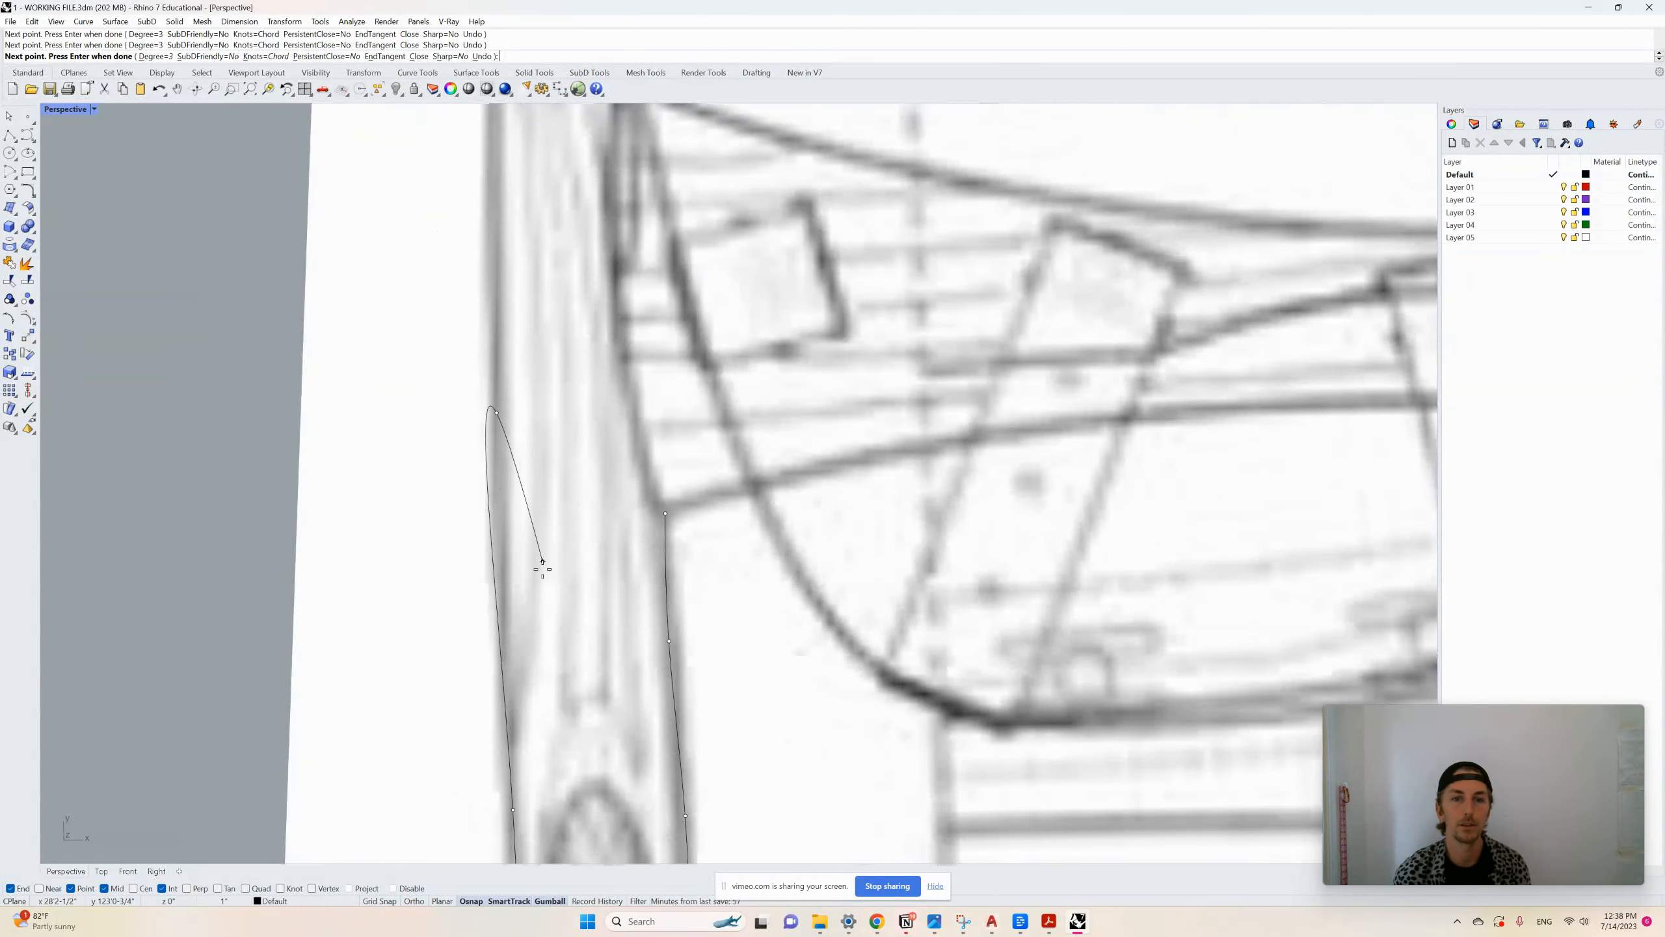
scroll(513, 417, "down", 2)
scroll(517, 393, "up", 2)
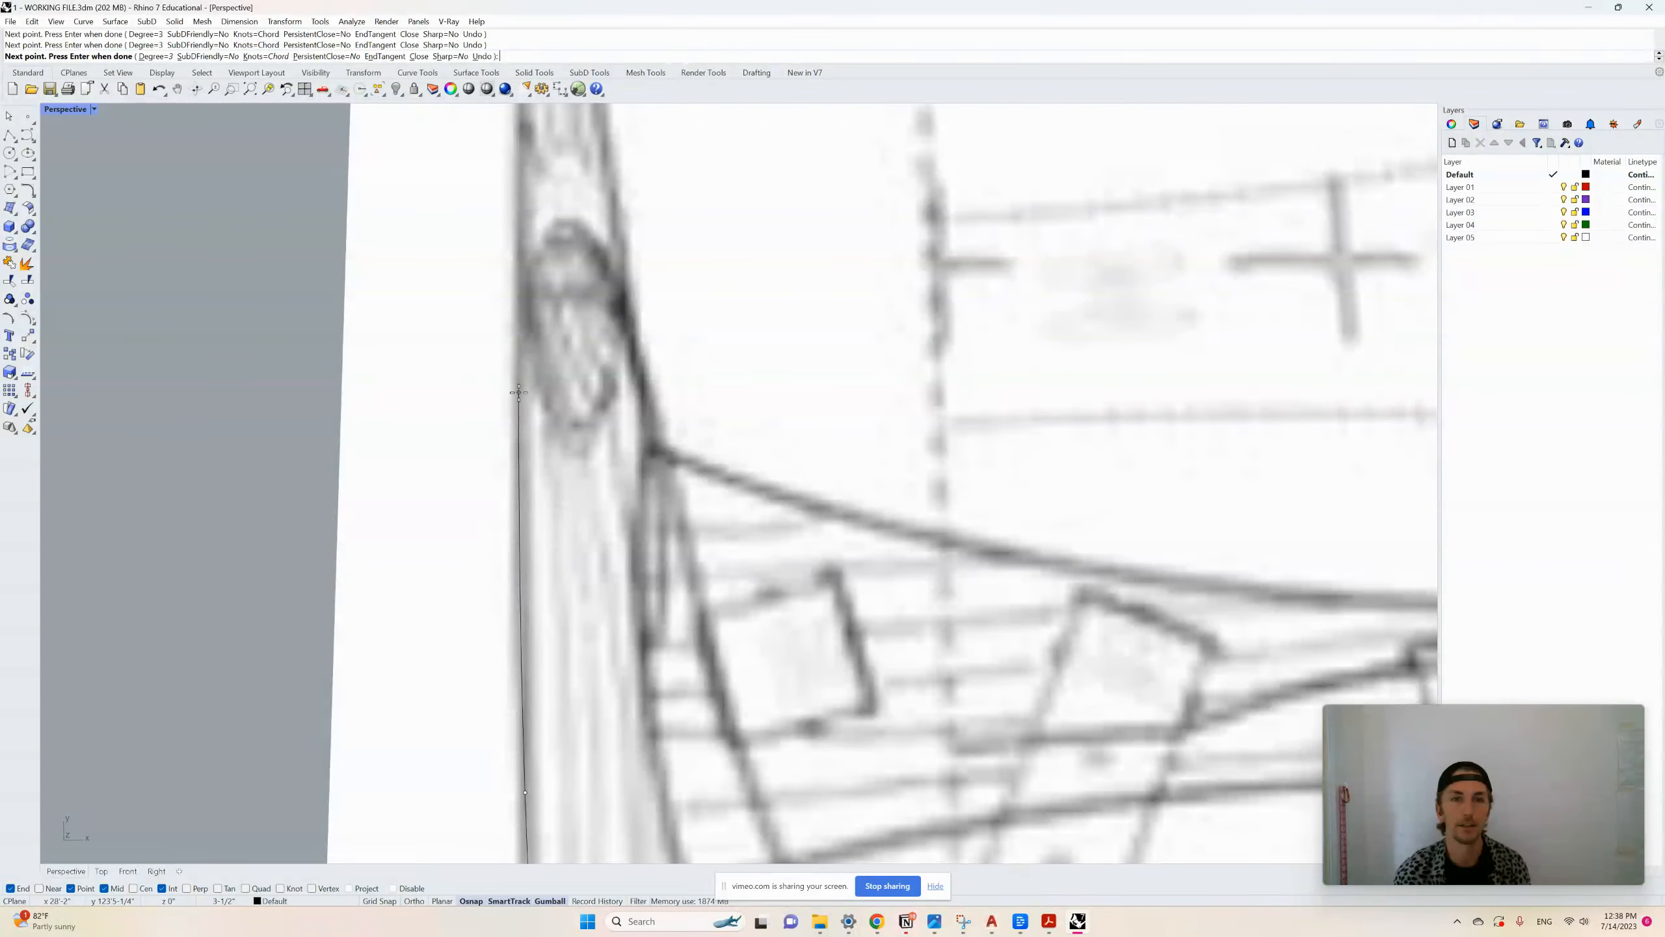
scroll(532, 565, "down", 2)
scroll(523, 340, "up", 3)
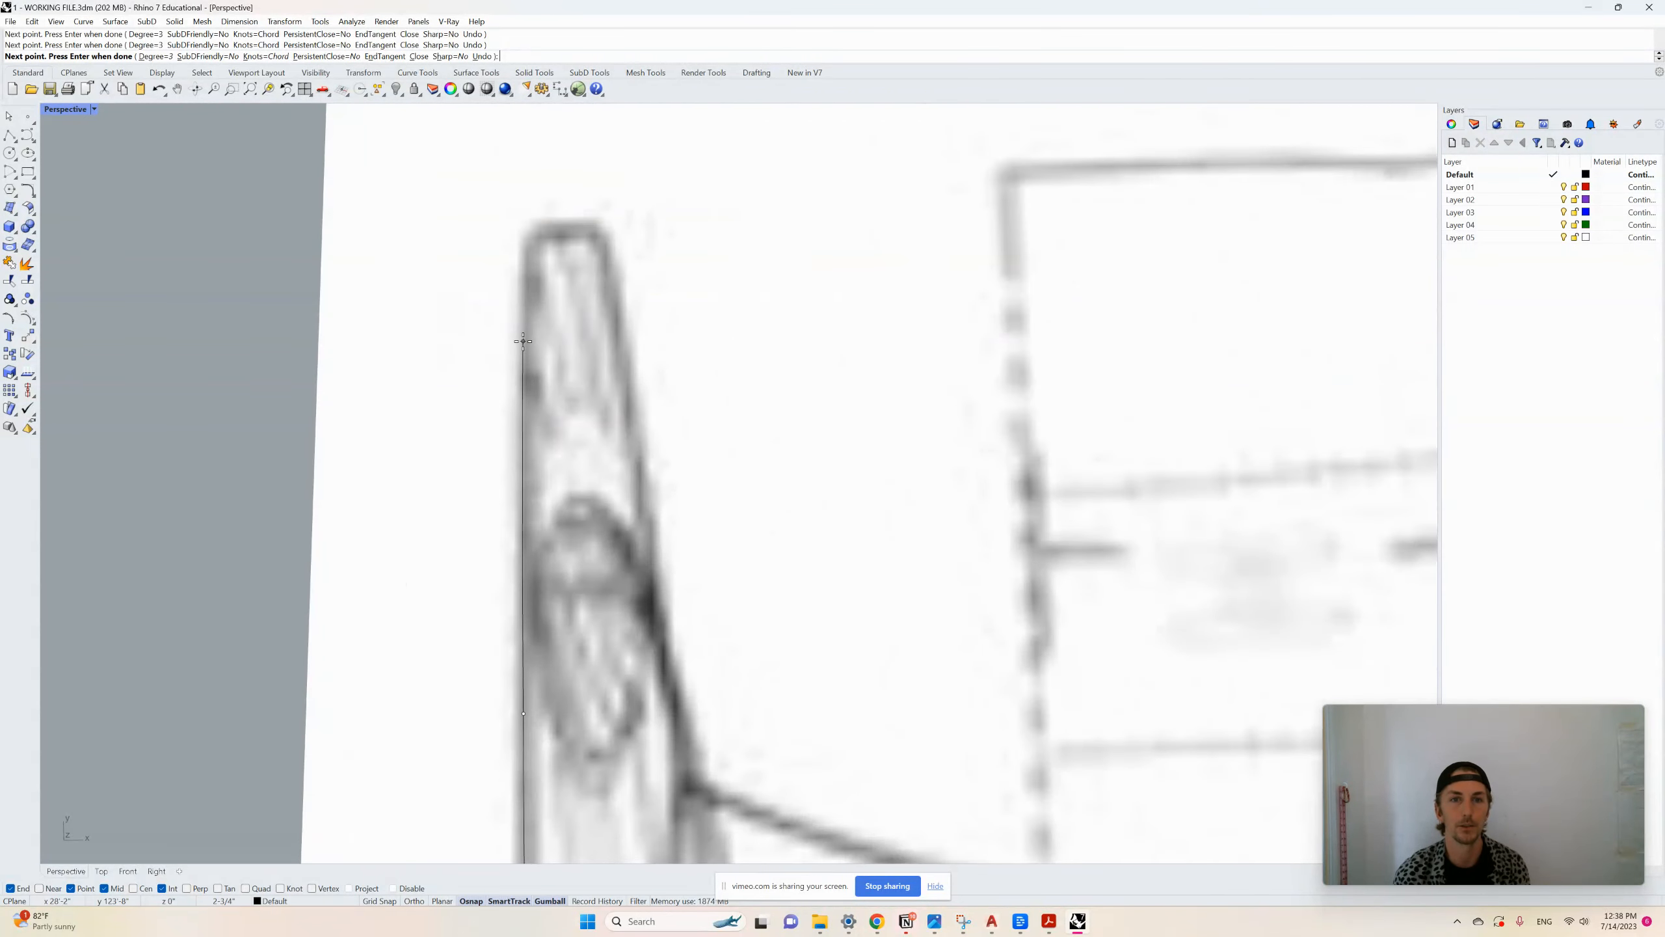
scroll(524, 262, "up", 3)
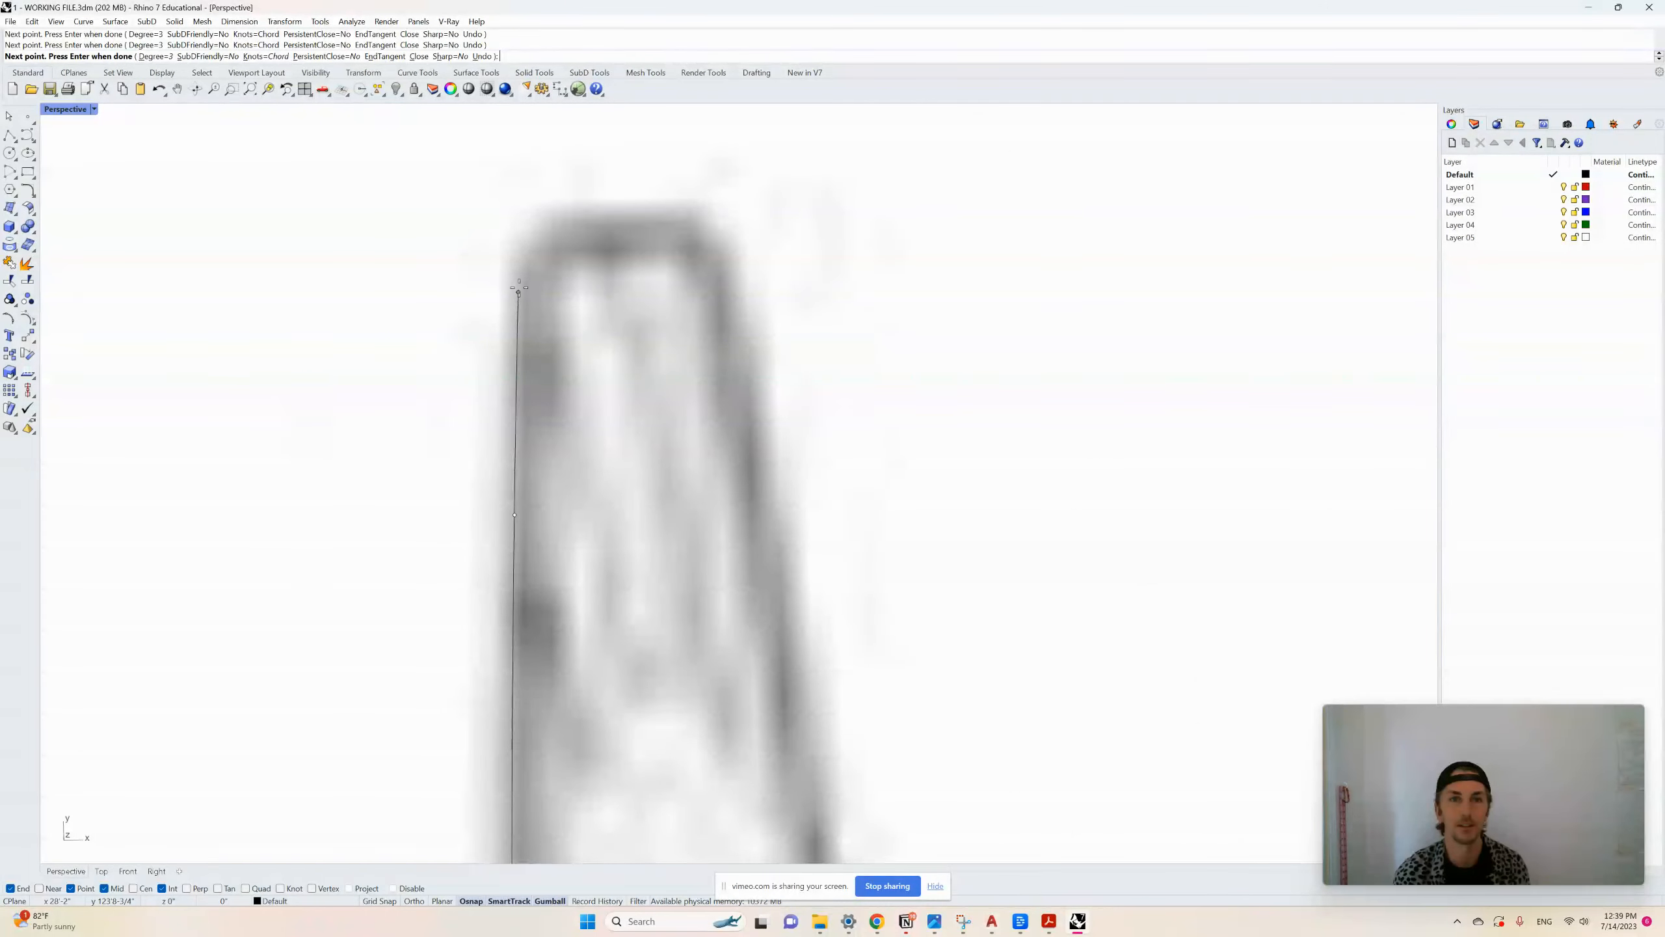
Continue the curve around the leg's top, following the outer rounded corner, the flat top edge and the inner rounded corner
left_click(519, 292)
left_click(524, 257)
left_click(539, 230)
left_click(549, 220)
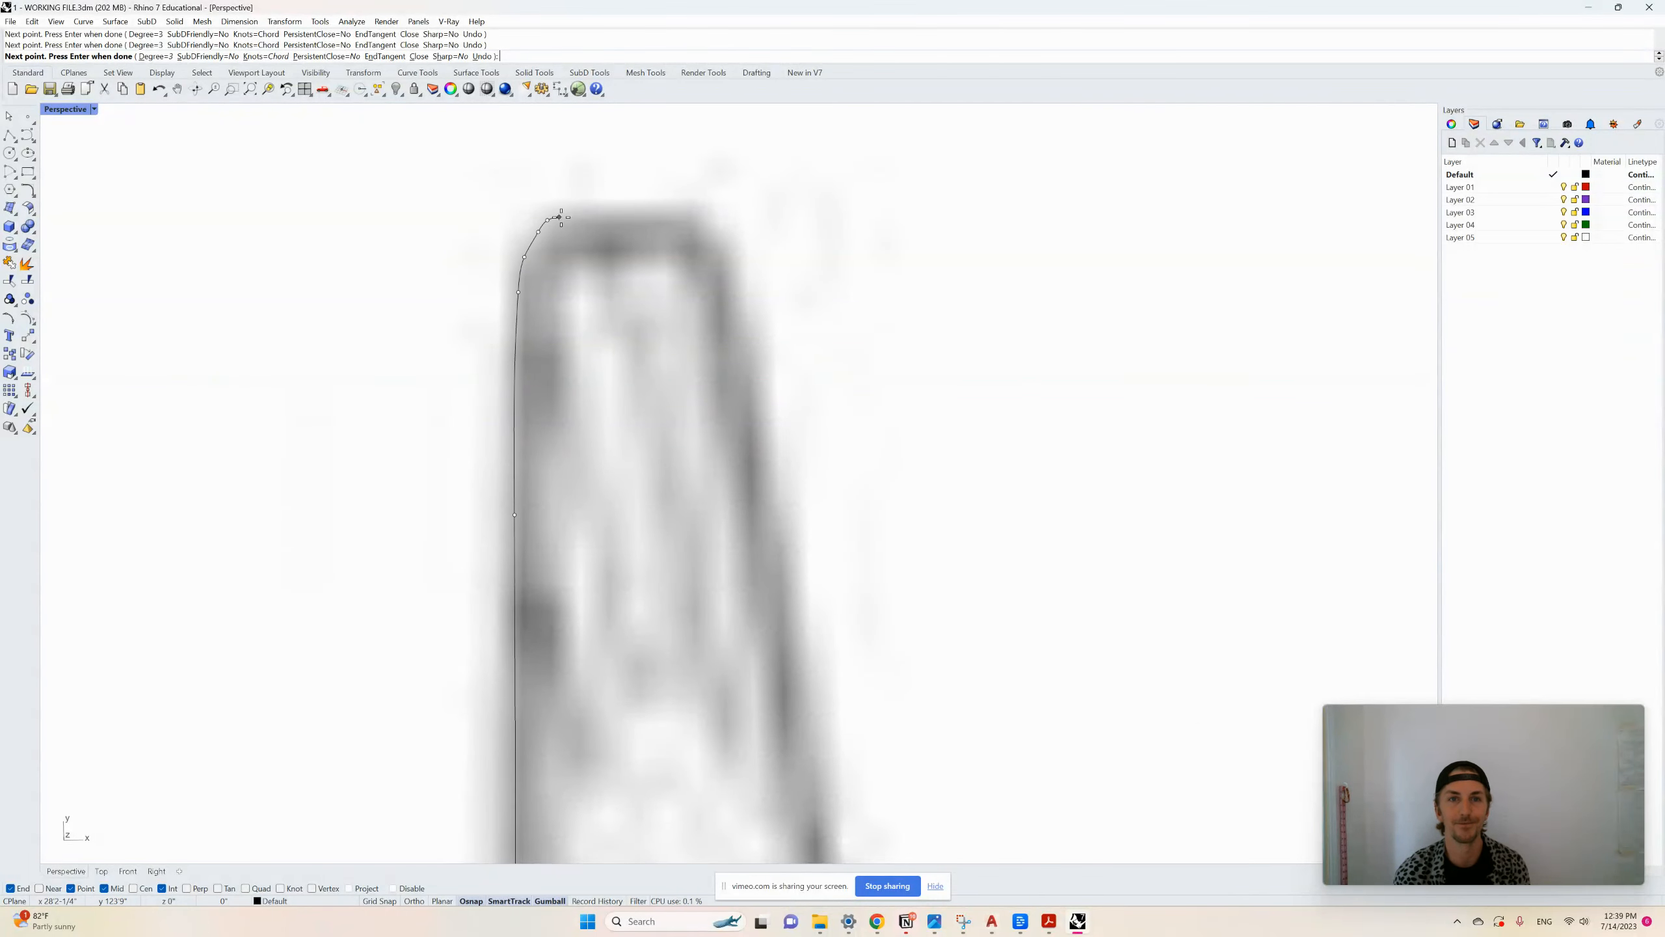
left_click(568, 215)
left_click(613, 212)
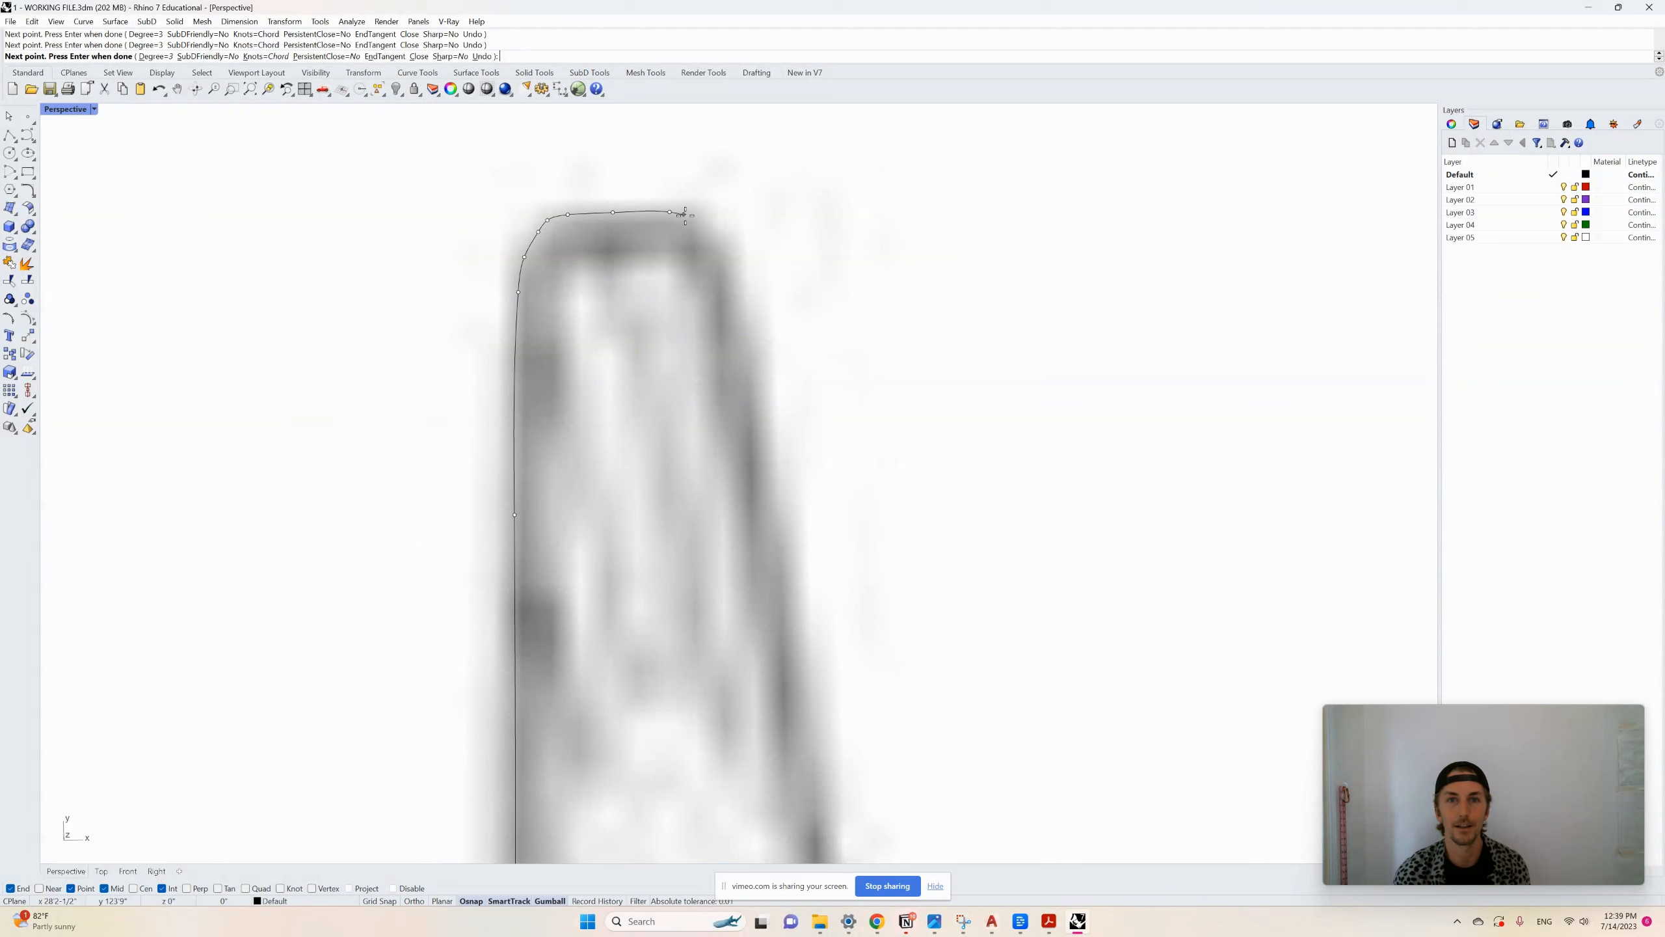
left_click(719, 292)
Continue the curve down the leg's inner edge to the upper corner of the curved rail and finish it there
scroll(689, 255, "down", 3)
scroll(694, 341, "up", 3)
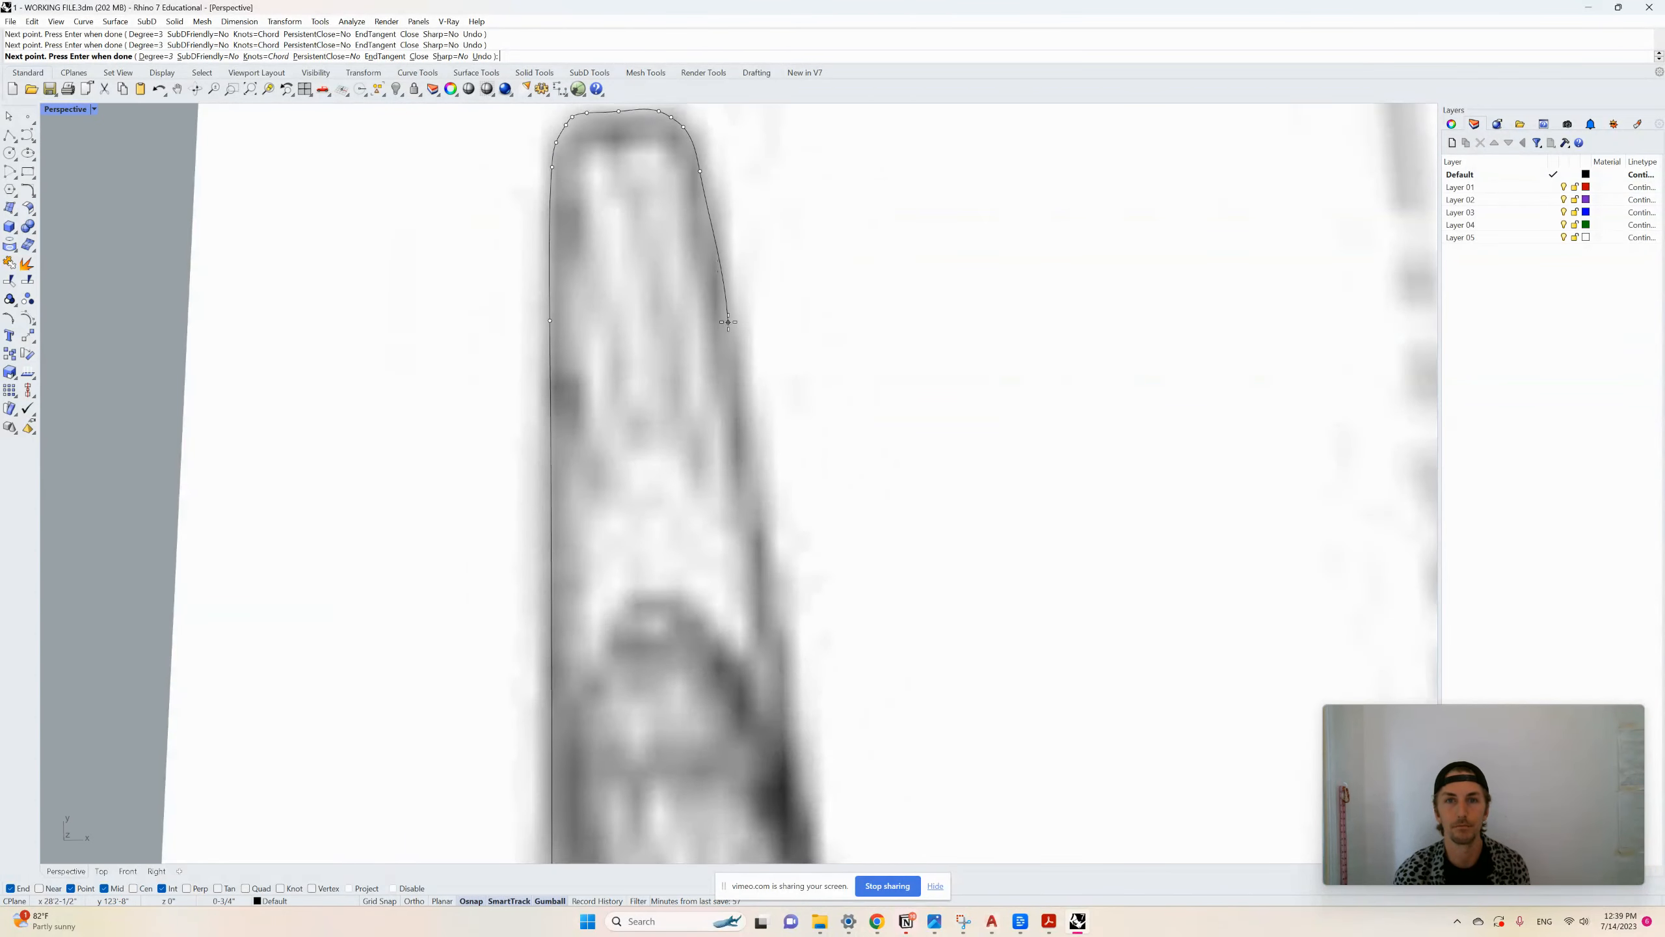
left_click(733, 403)
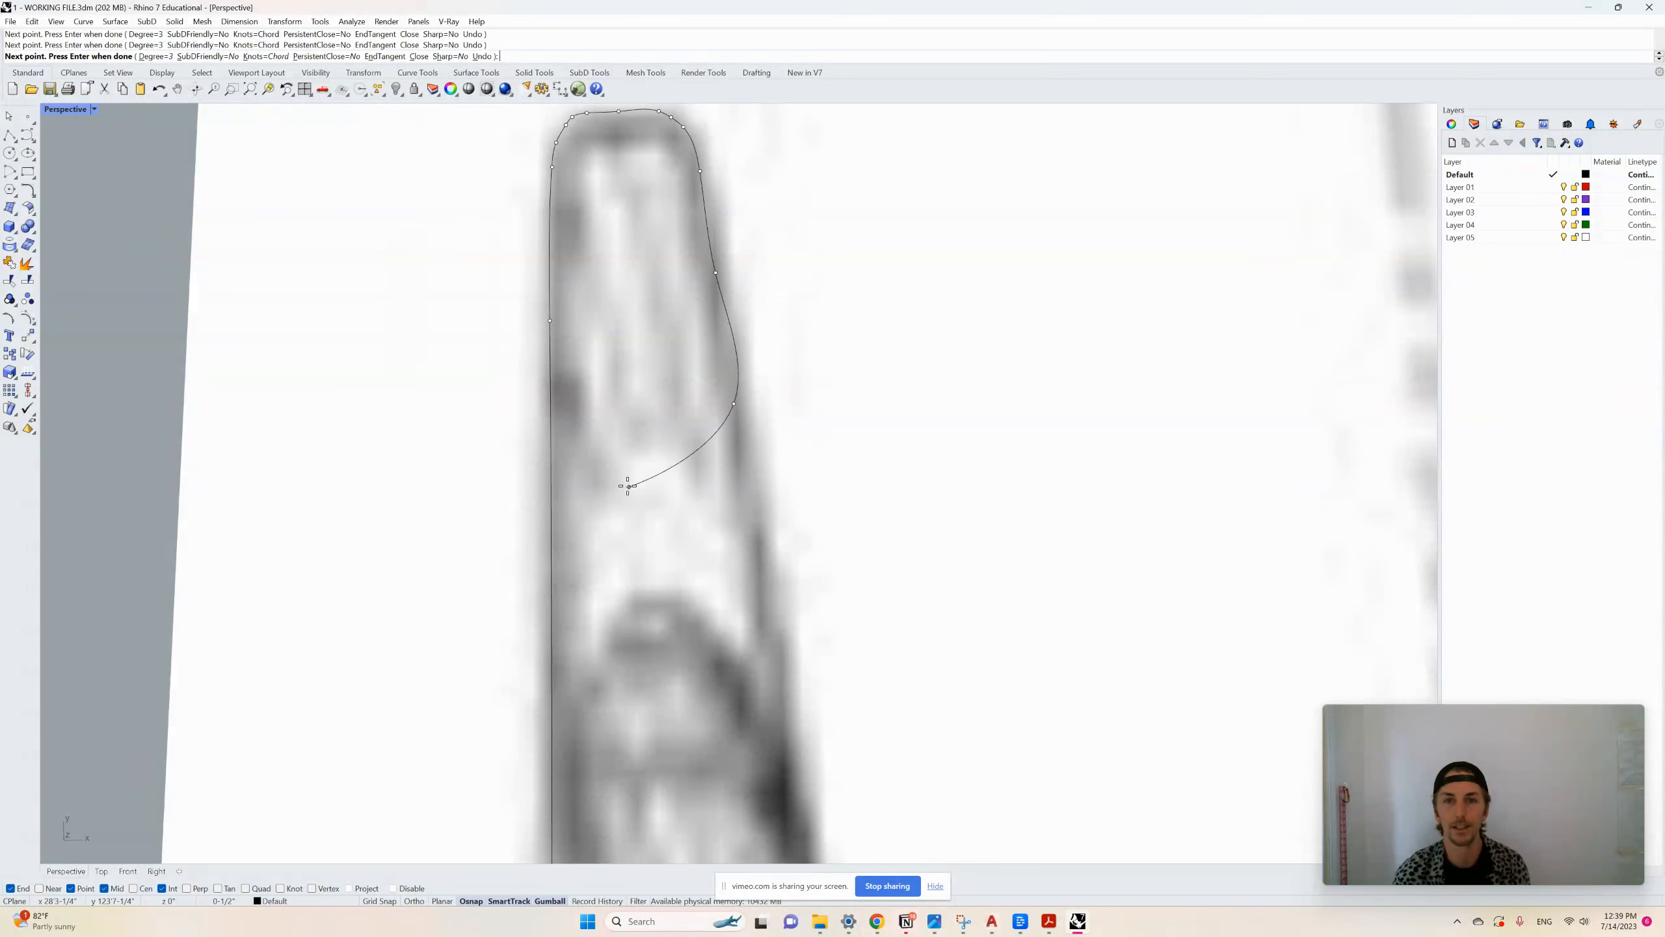
left_click(749, 500)
scroll(748, 456, "down", 9)
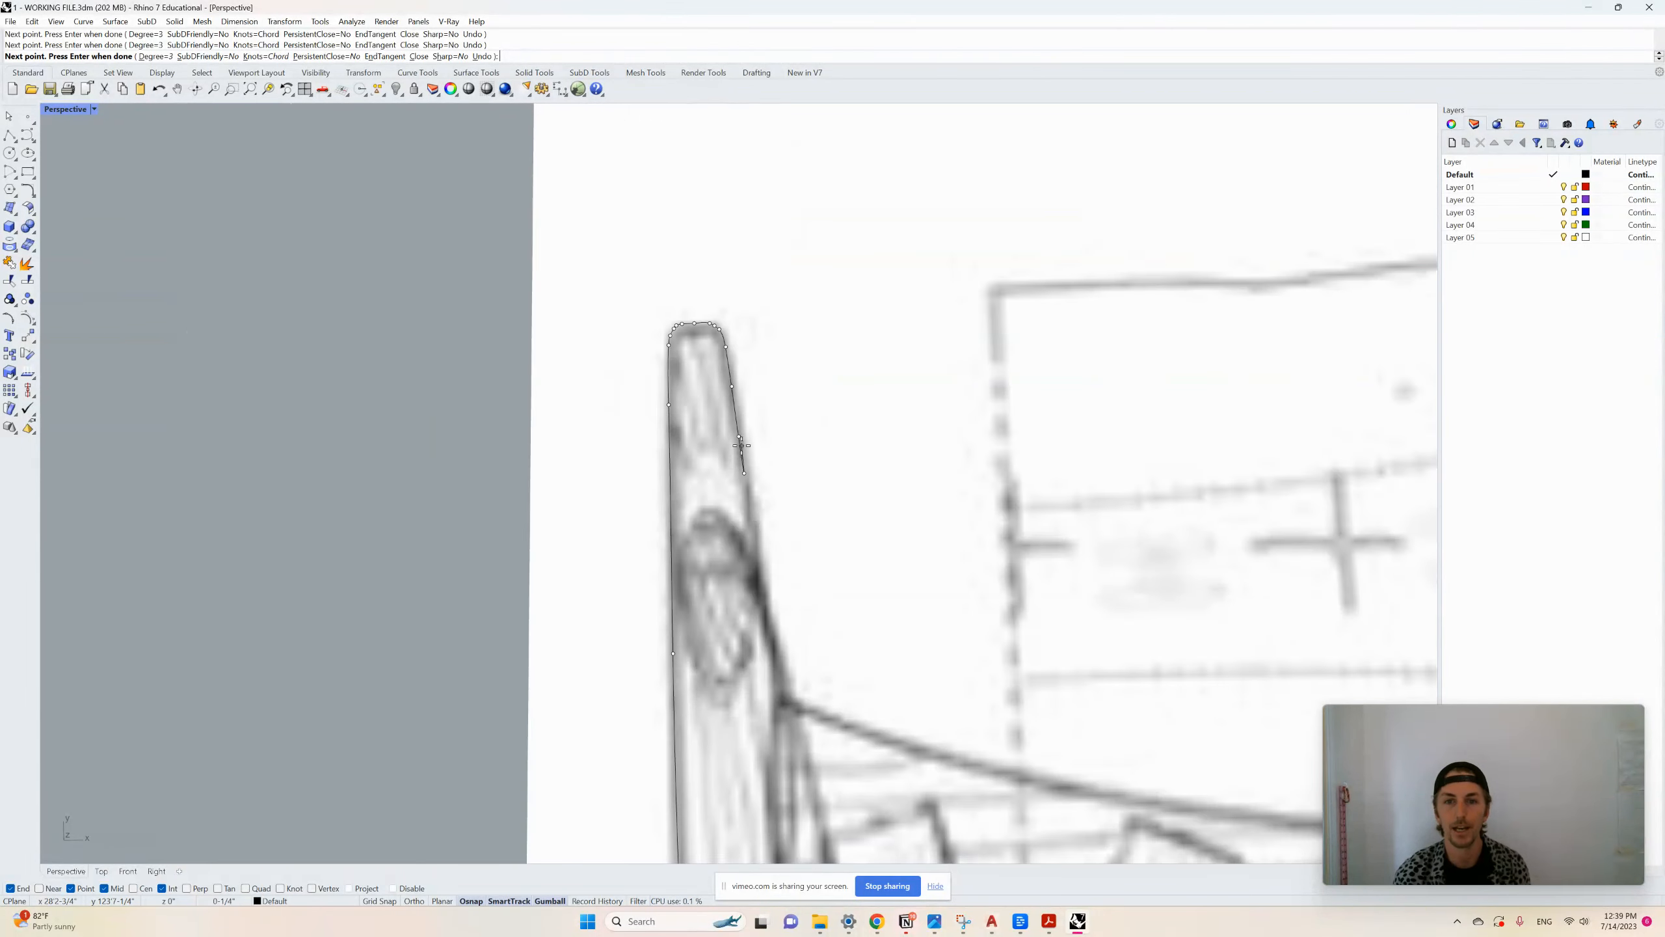
scroll(751, 582, "up", 7)
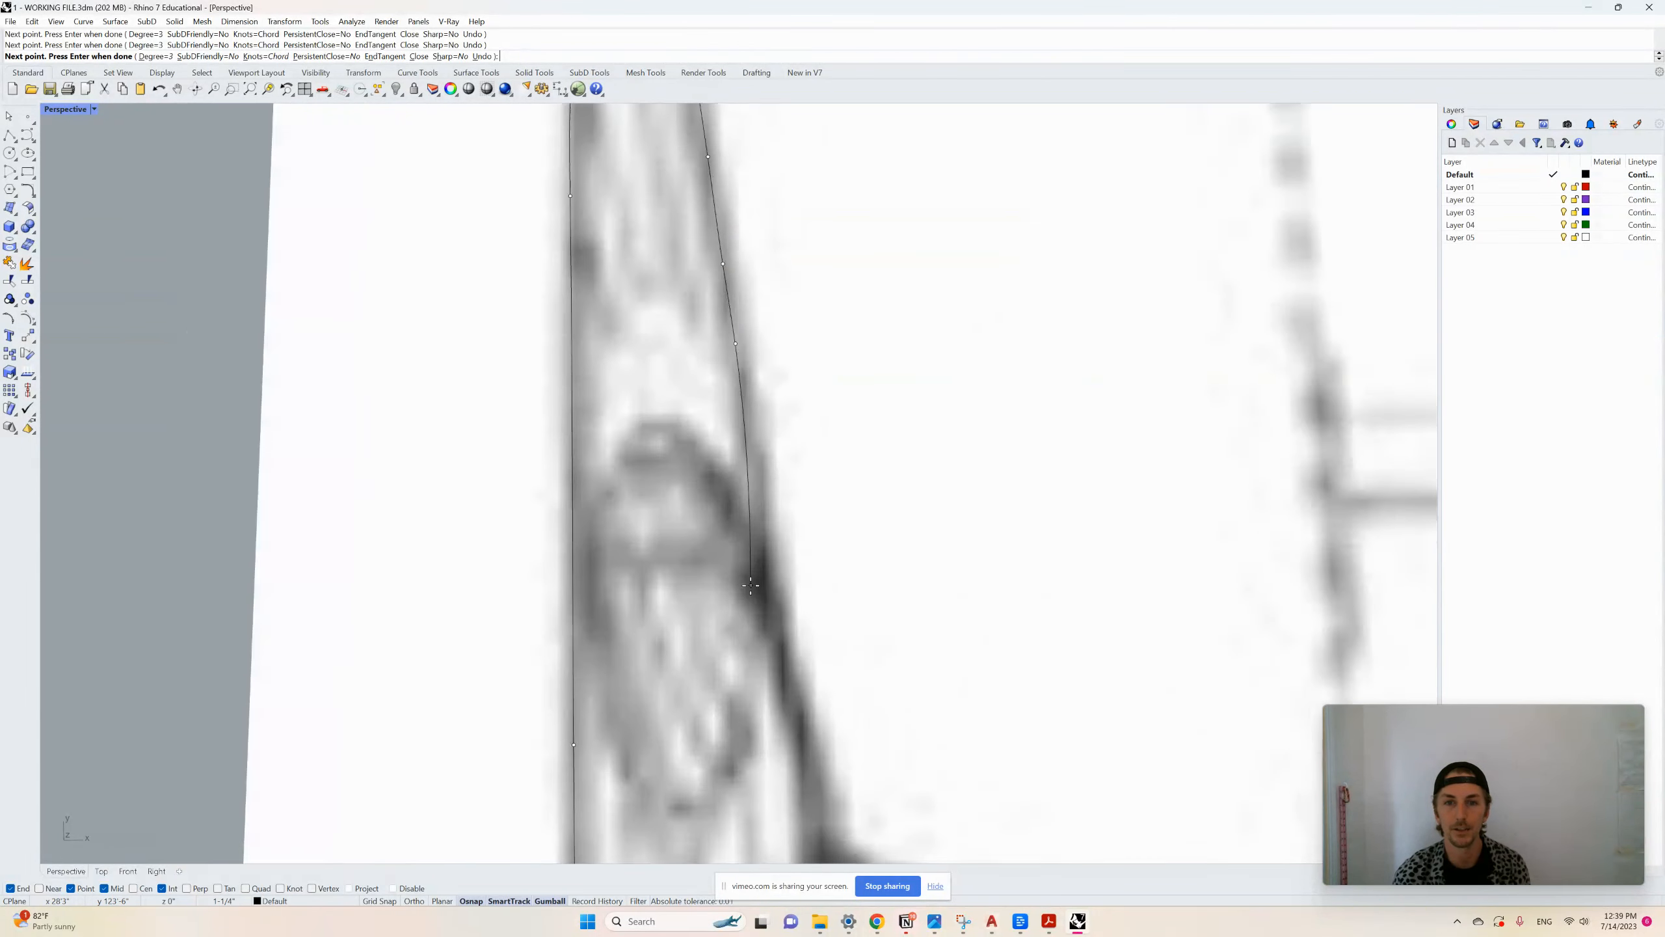
left_click(762, 525)
scroll(750, 475, "down", 5)
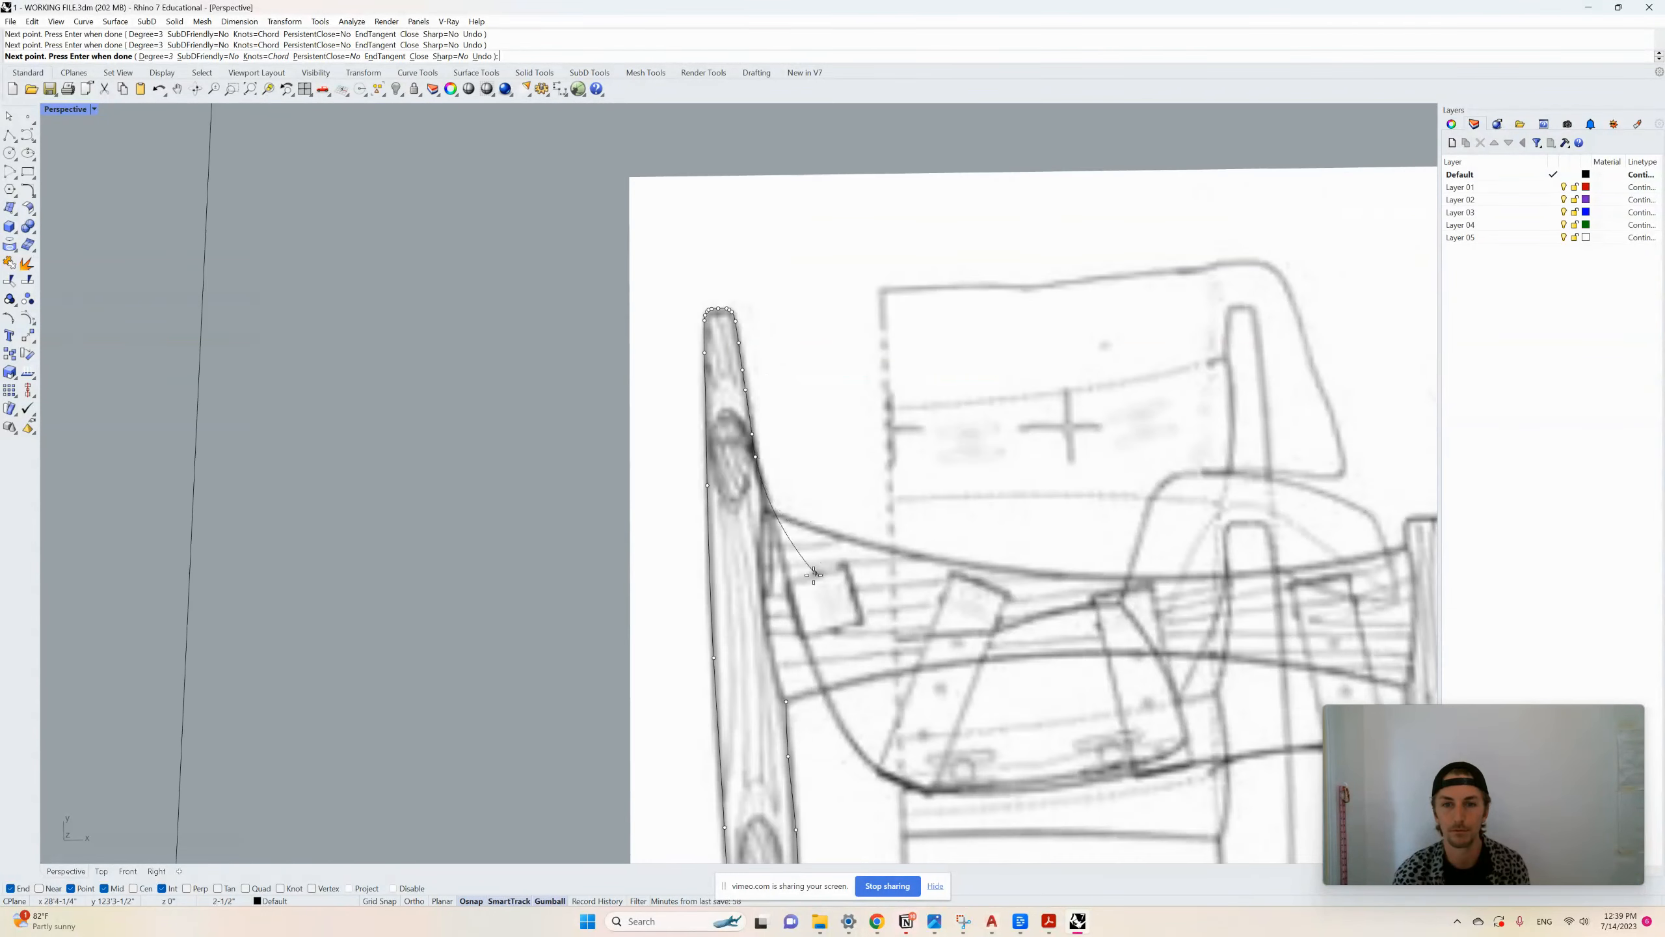
scroll(730, 453, "up", 7)
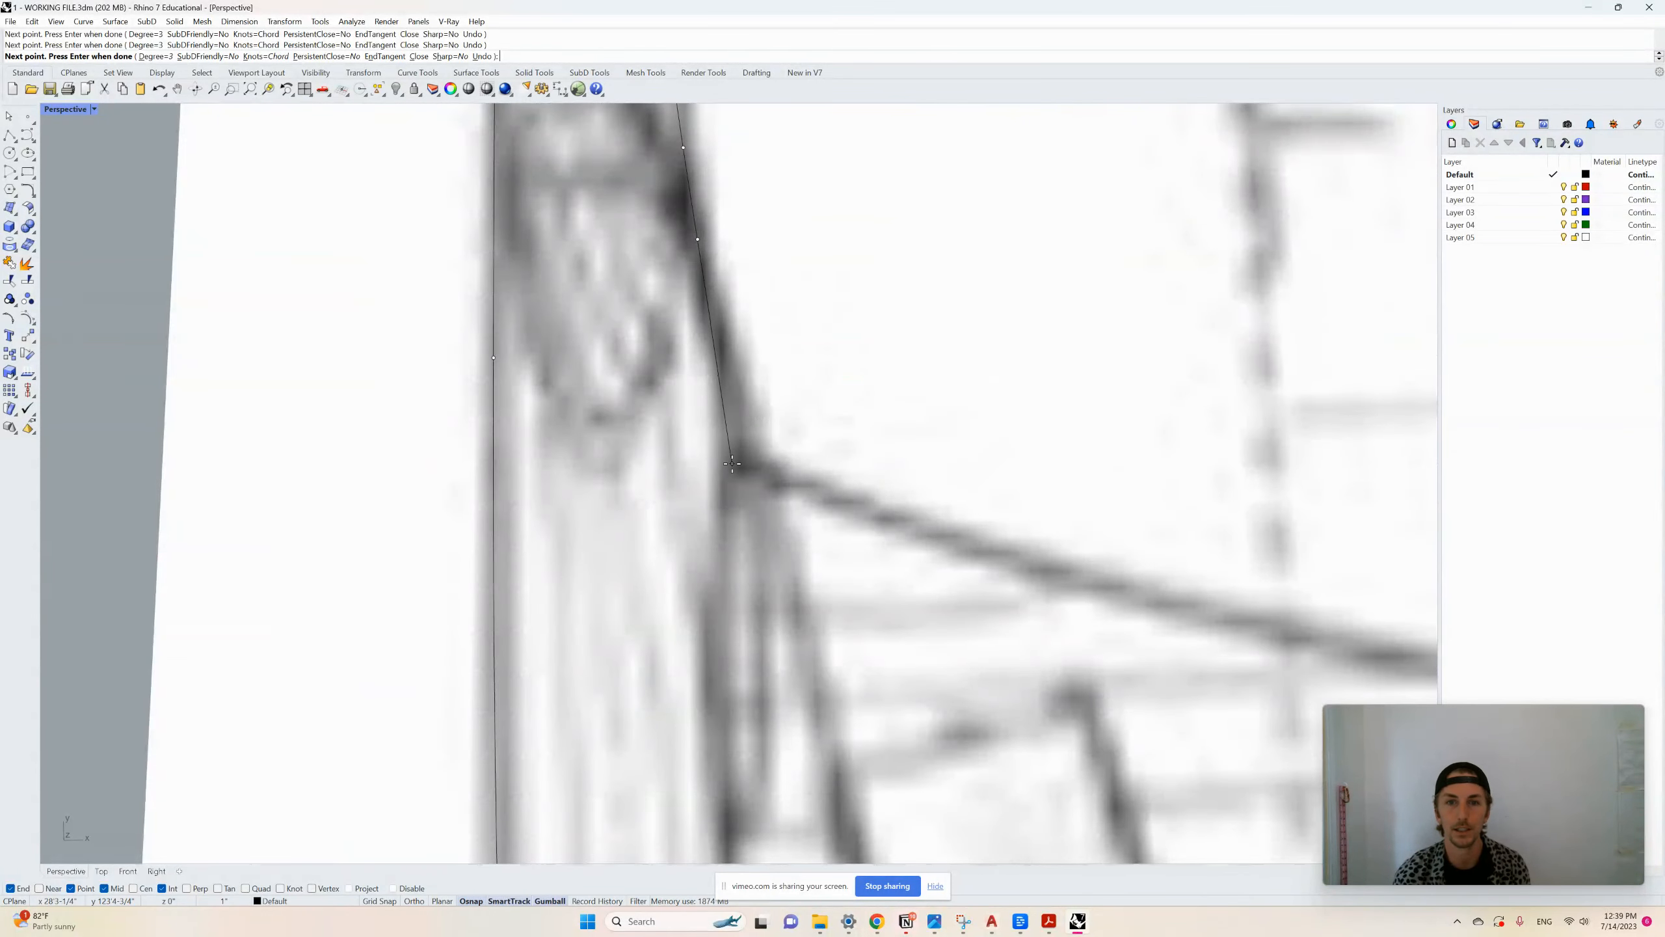
left_click(733, 464)
key("Return")
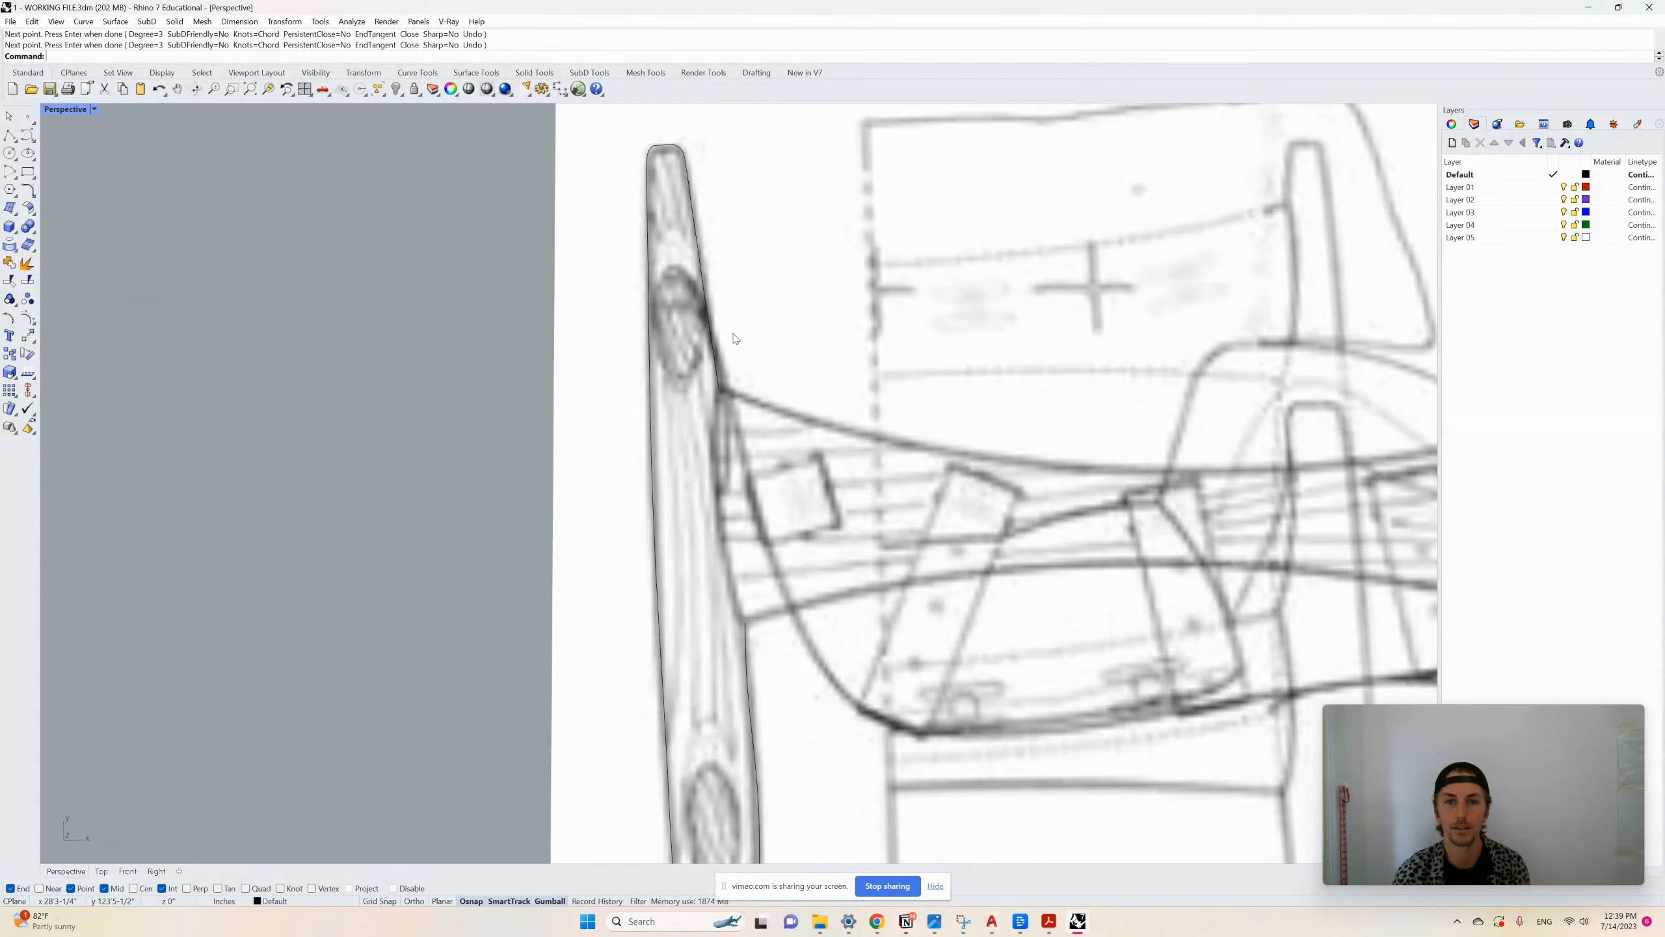
Trace the curved rail's upper edge with InterpCrv, from the traced leg's inner edge across to the opposite leg
scroll(741, 426, "down", 4)
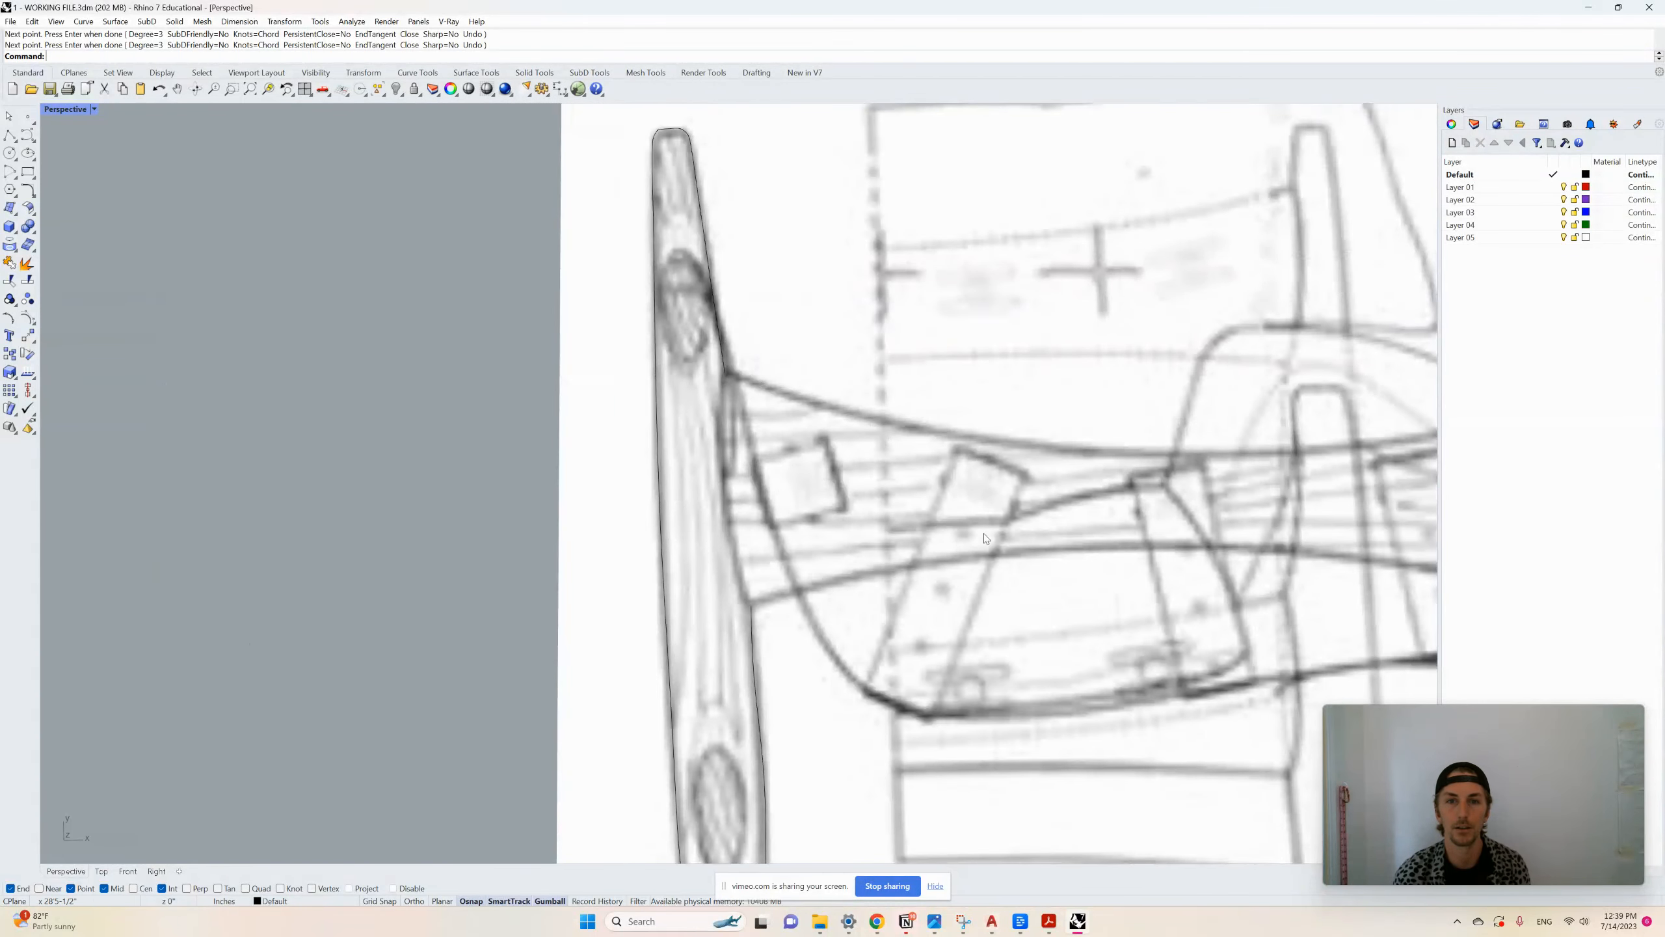
scroll(721, 591, "down", 3)
scroll(737, 282, "up", 6)
key("Return")
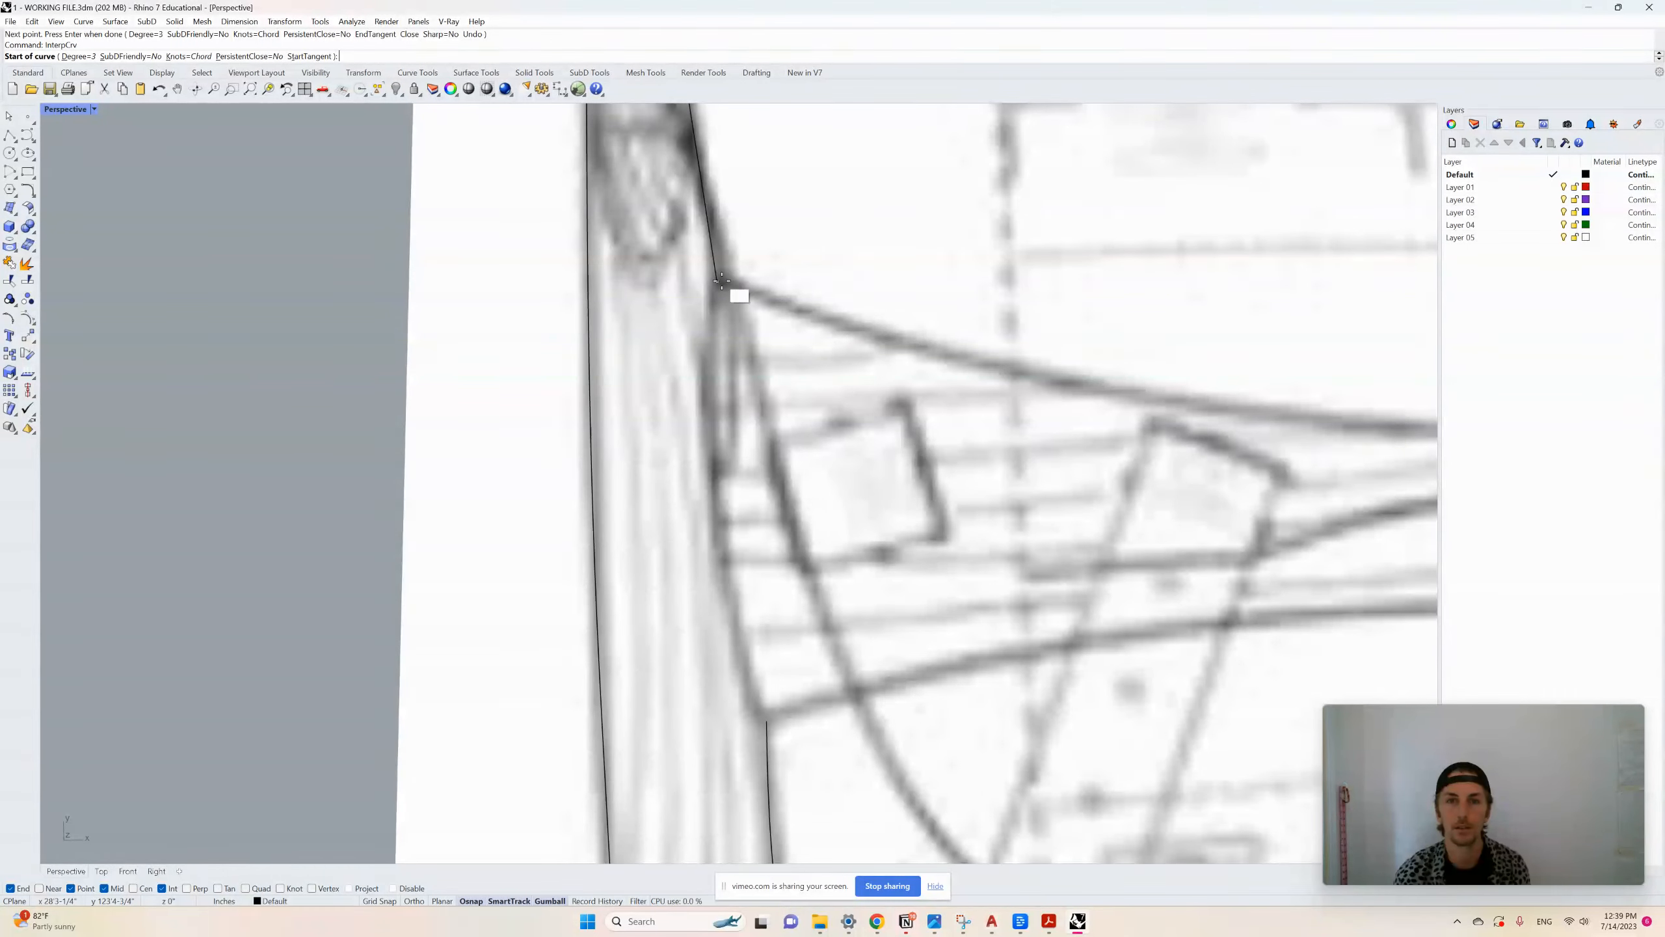
left_click(733, 282)
scroll(741, 295, "down", 3)
scroll(762, 333, "up", 3)
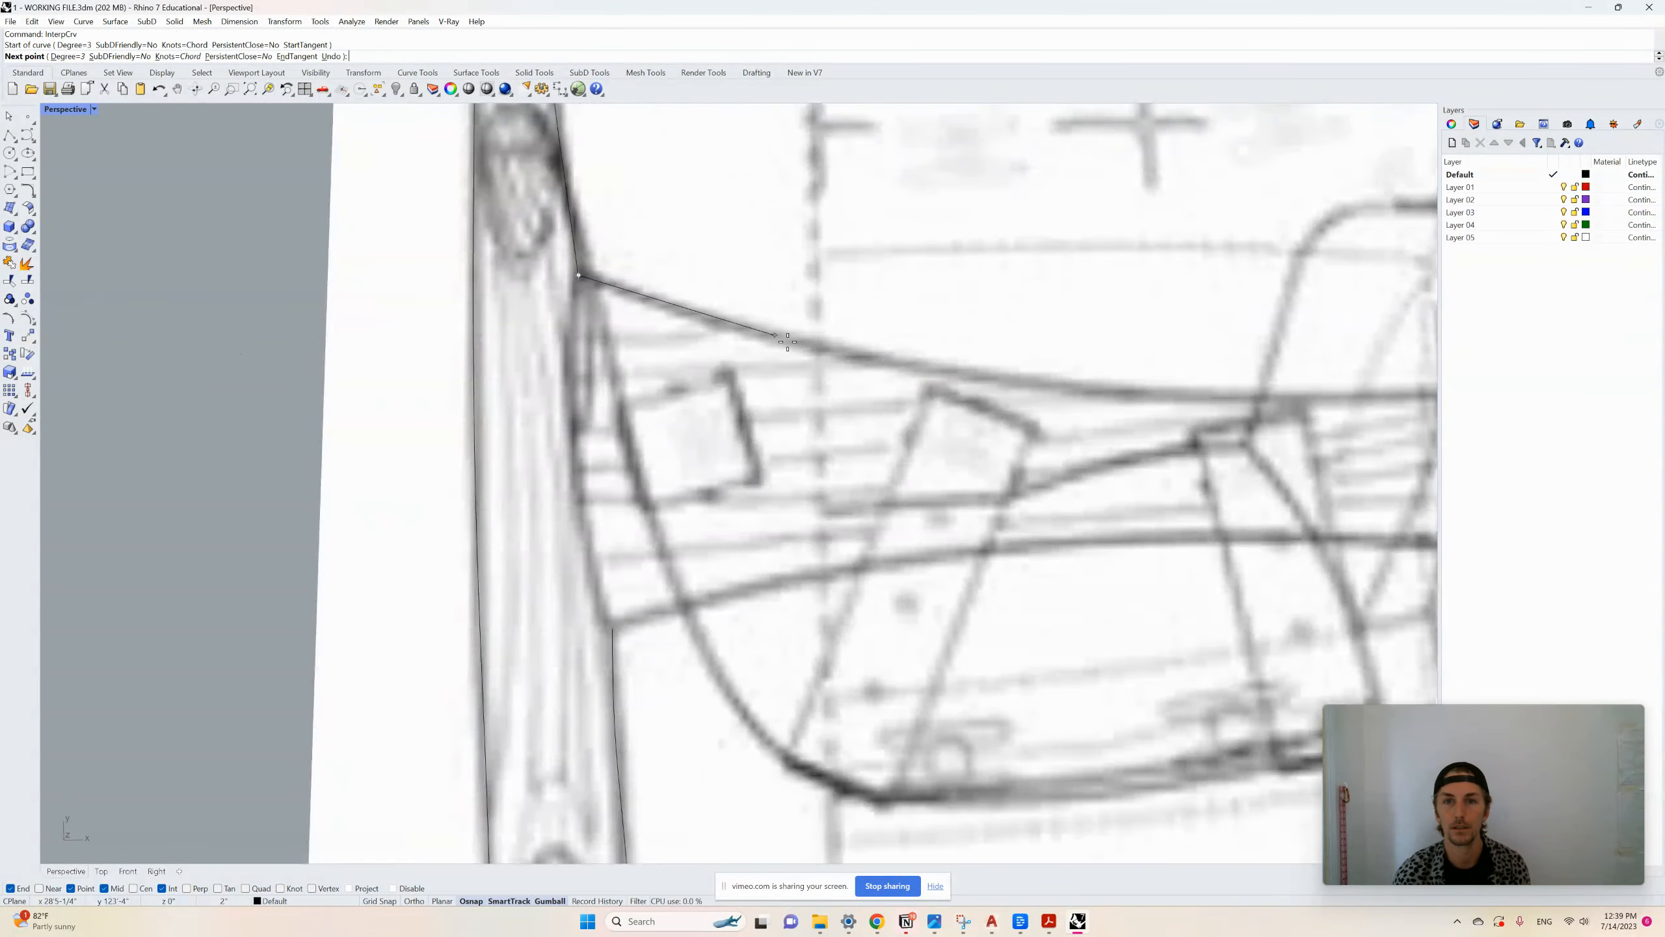
left_click(787, 340)
left_click(1073, 388)
scroll(1042, 399, "down", 3)
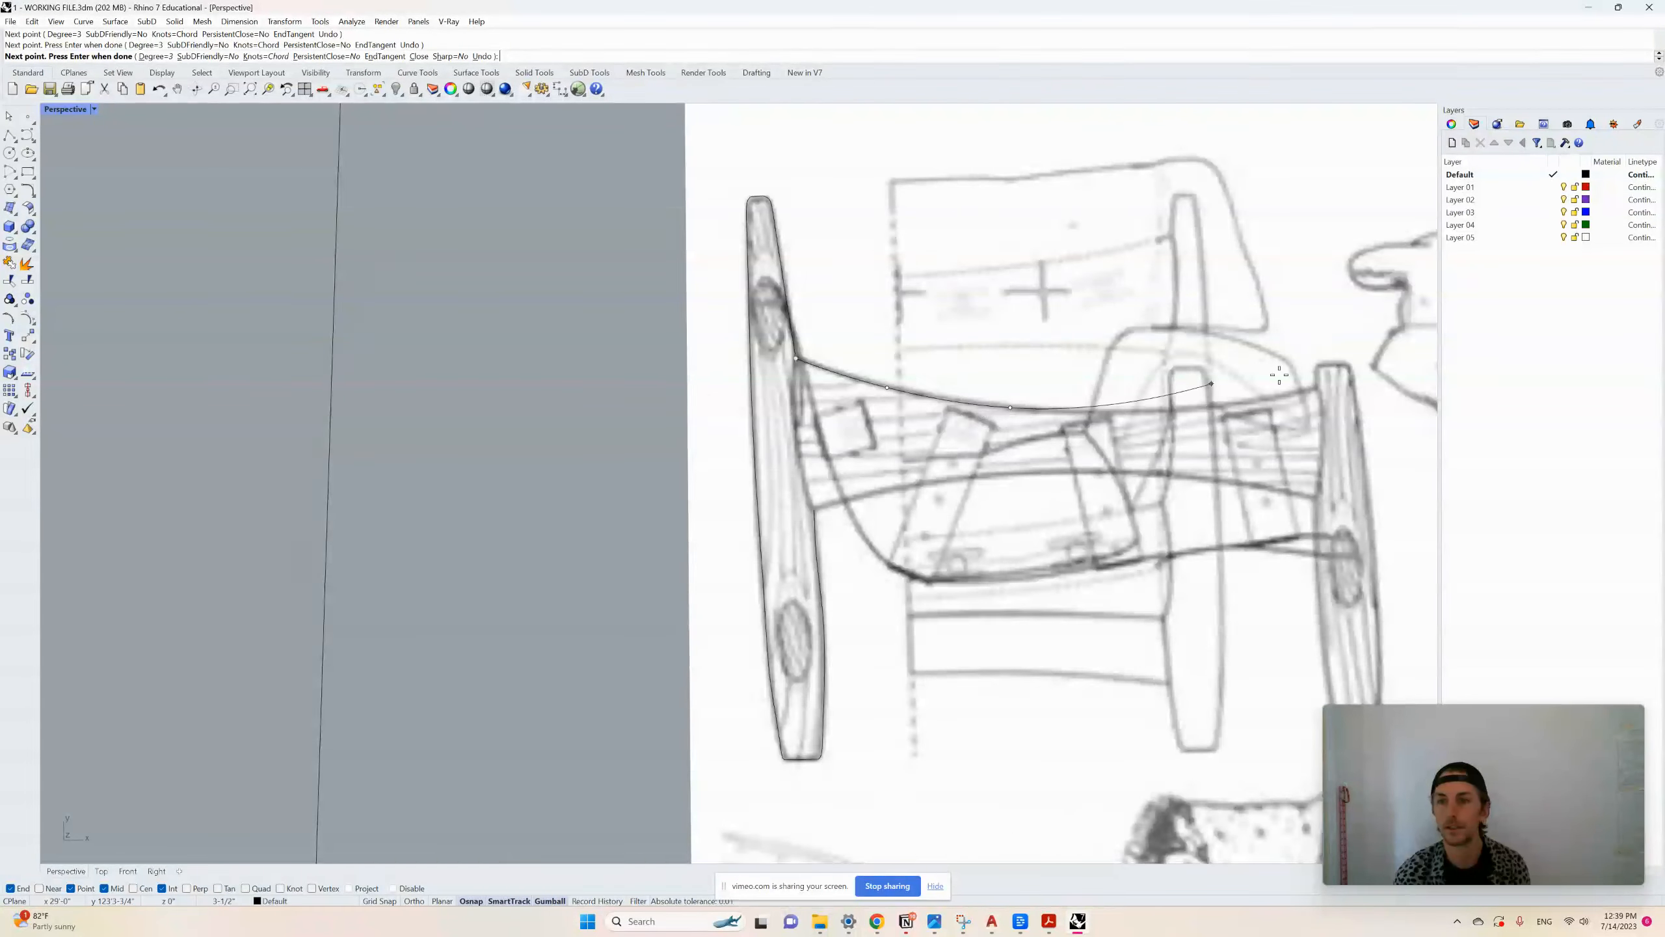
scroll(918, 433, "up", 3)
left_click(1031, 438)
left_click(1172, 424)
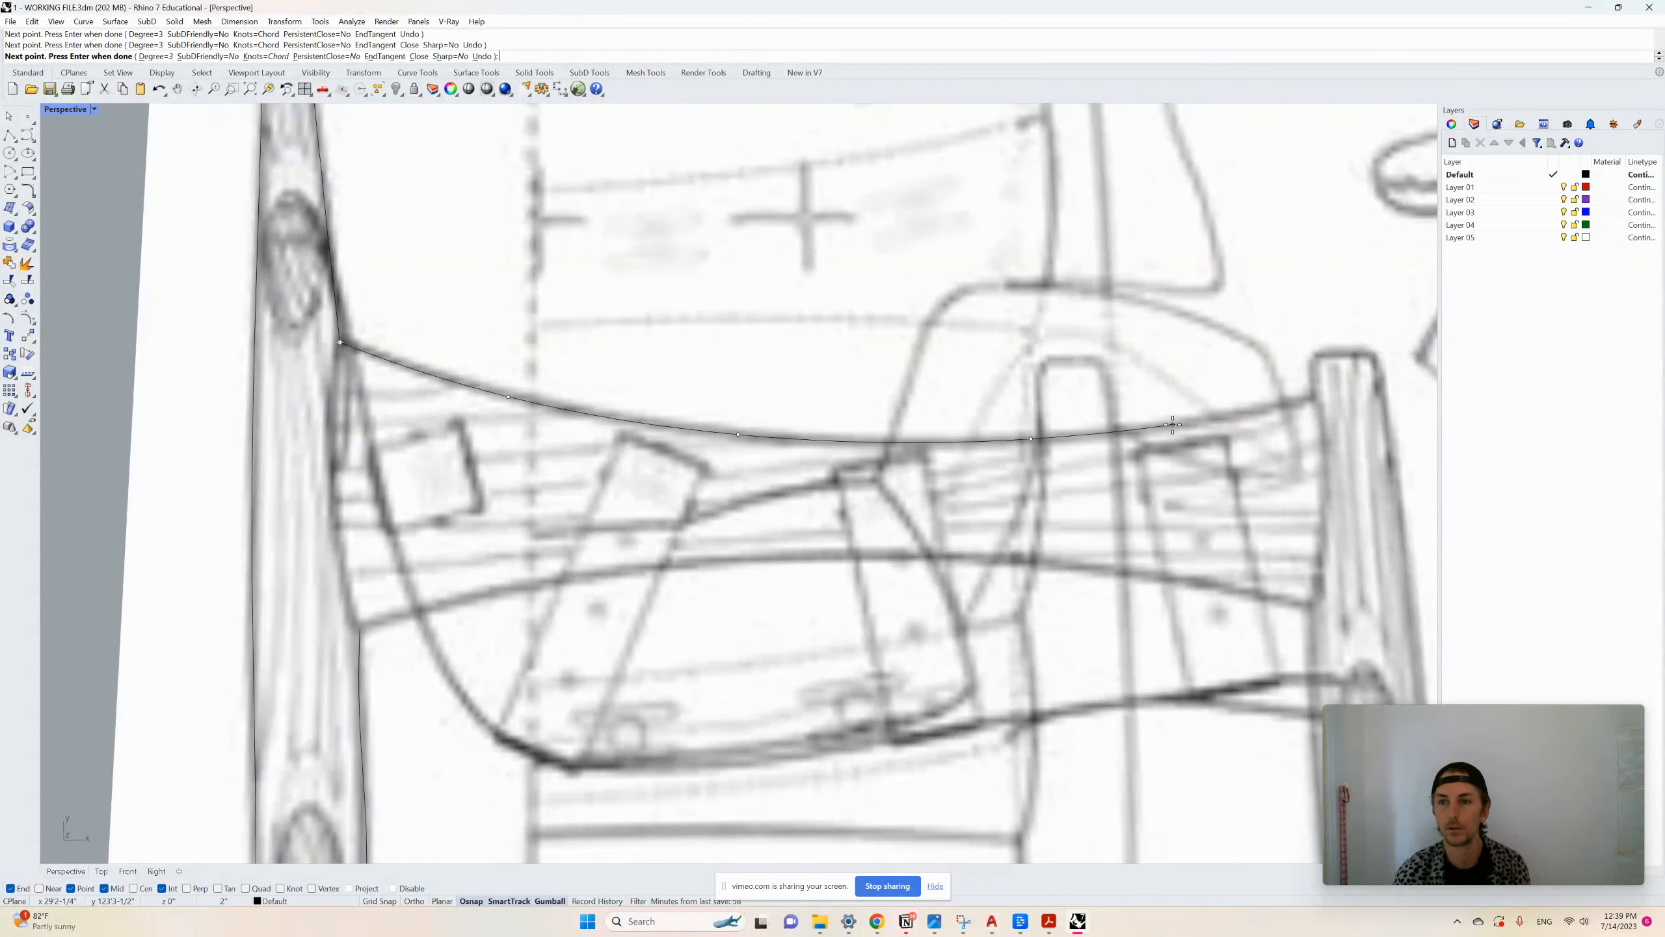
key("Return")
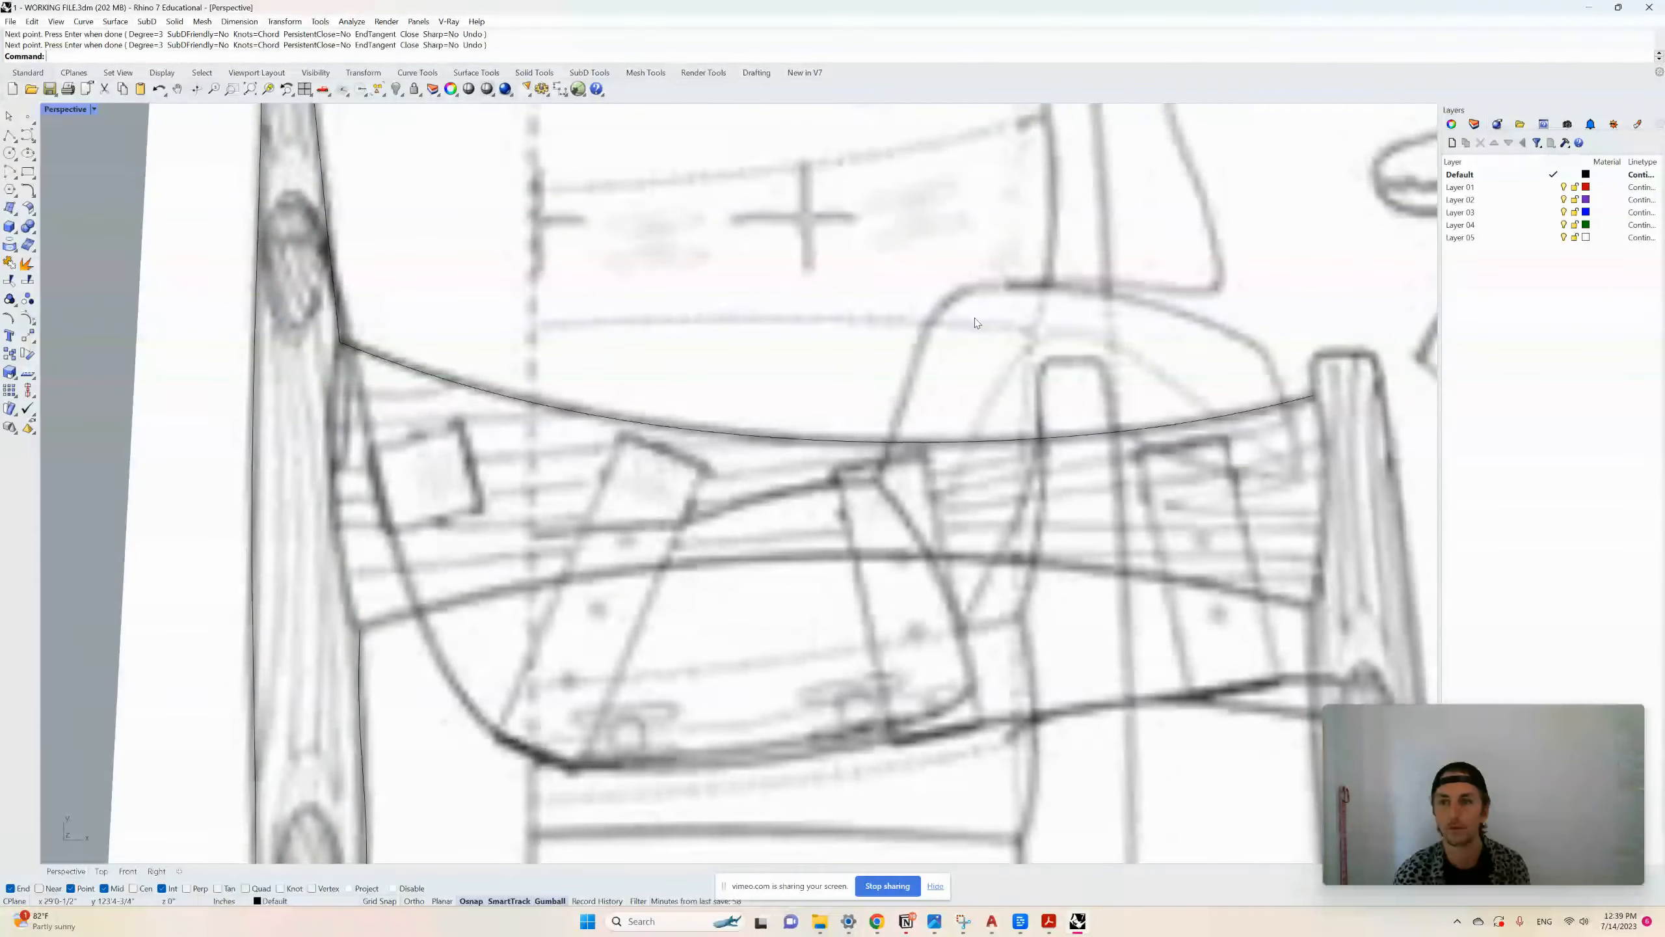
Trace the curved rail's lower edge with InterpCrv, from the end of the traced leg curve across to the opposite leg
scroll(852, 368, "down", 5)
scroll(656, 561, "up", 7)
key("Return")
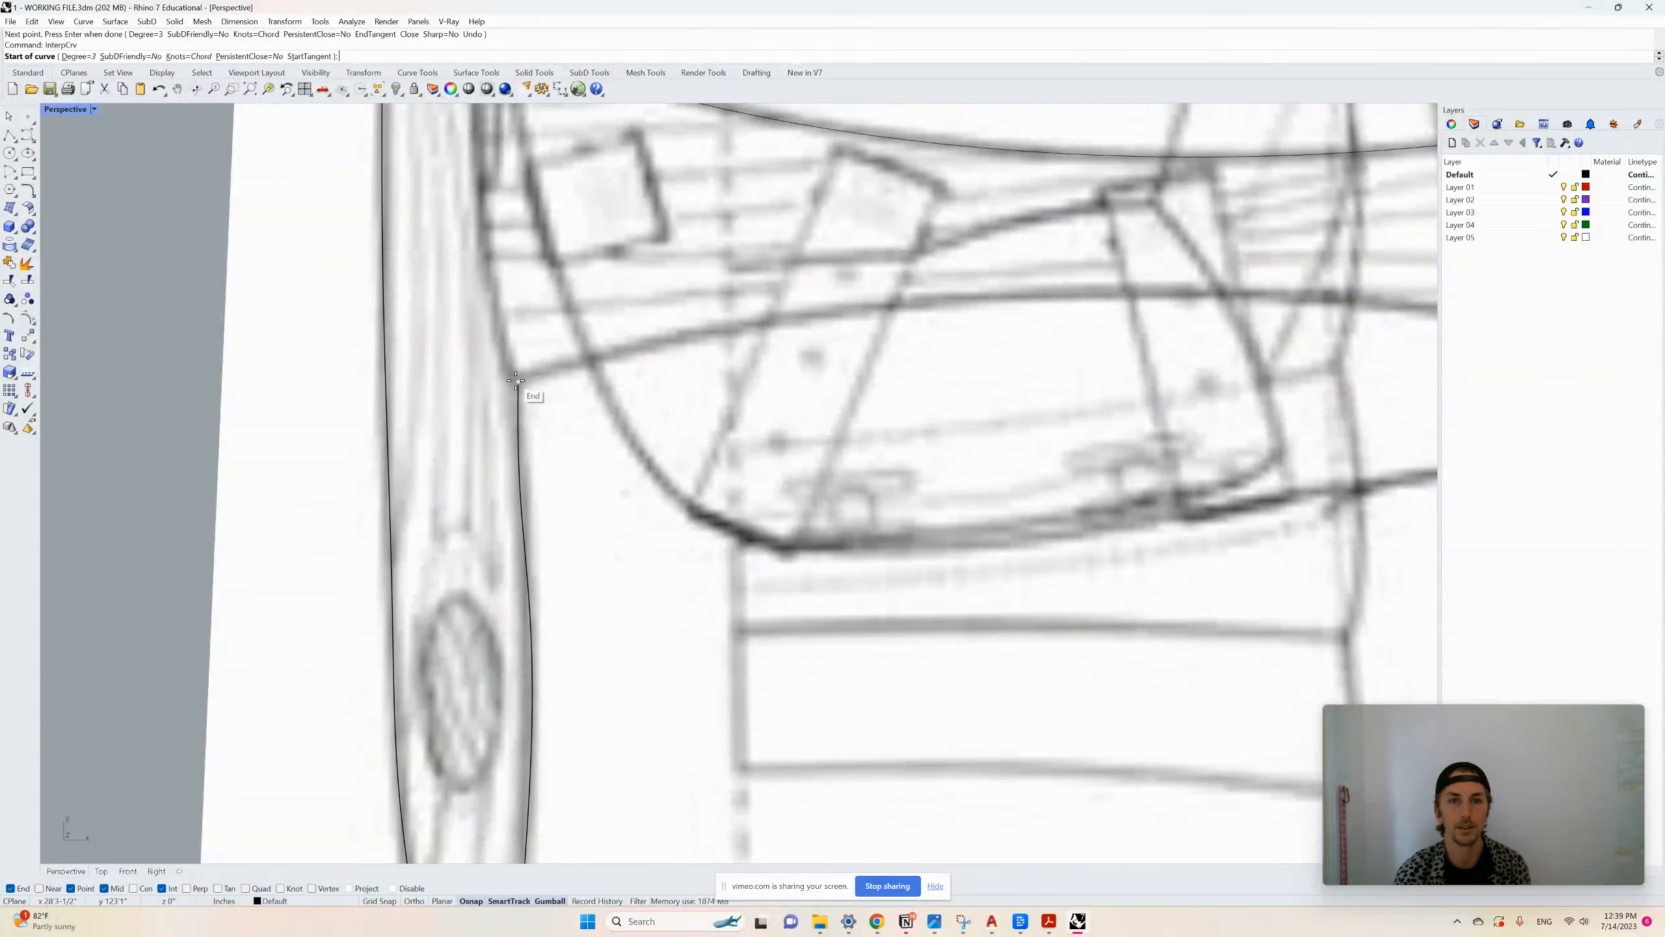
left_click(518, 382)
left_click(658, 340)
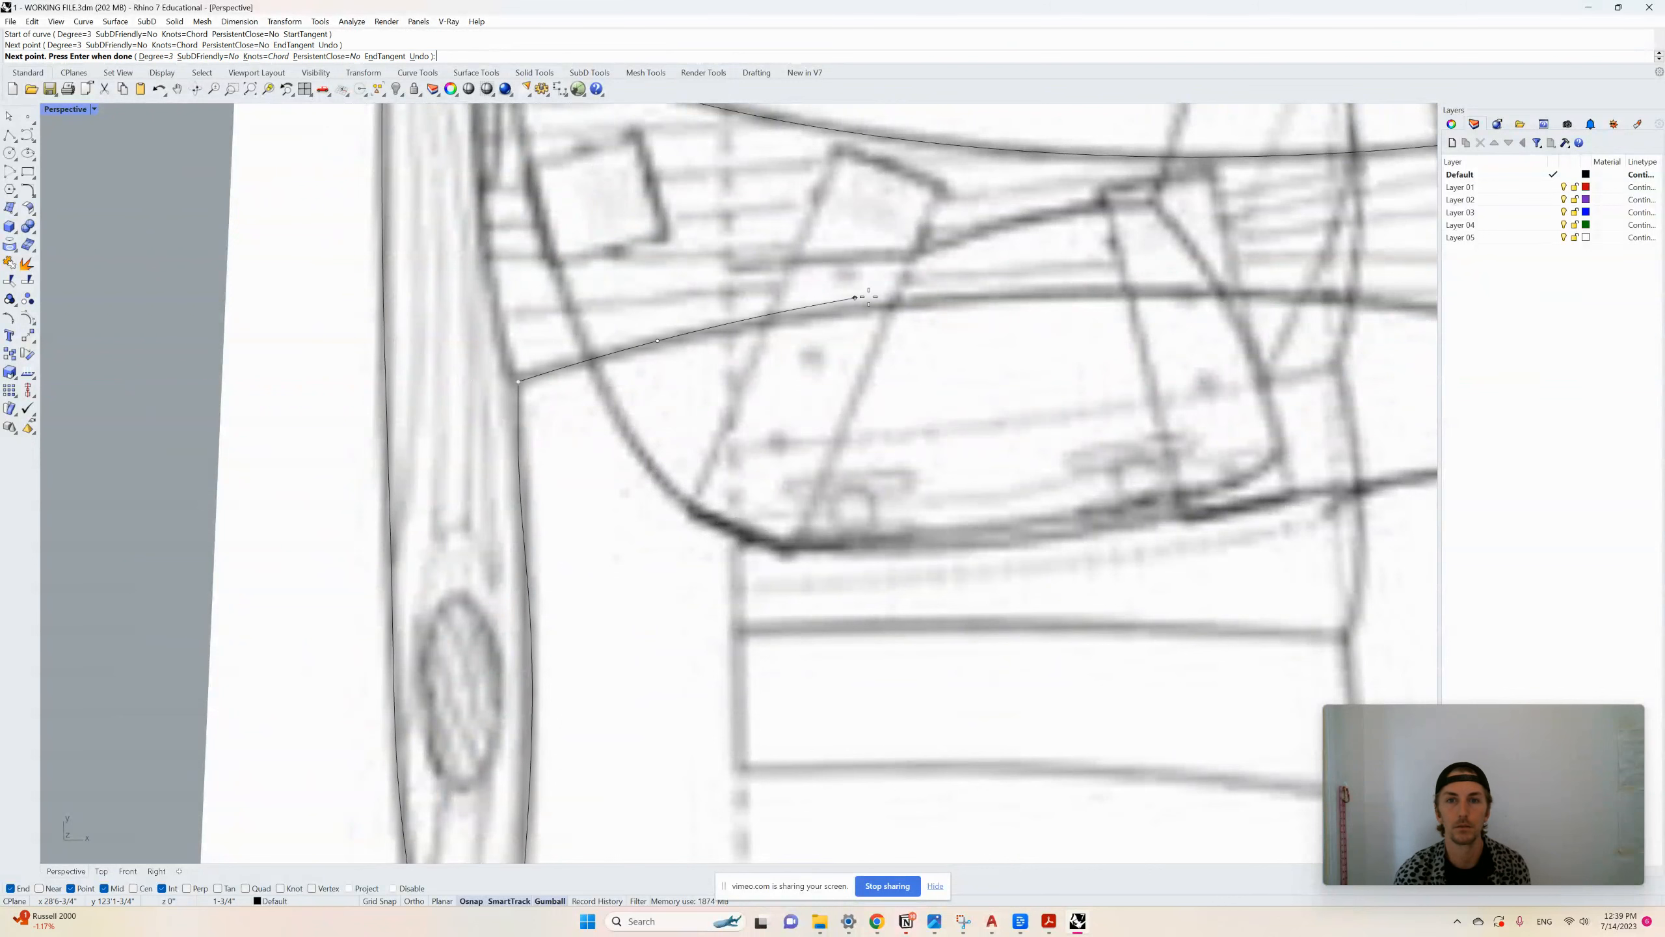
left_click(926, 299)
left_click(1247, 293)
scroll(820, 489, "down", 5)
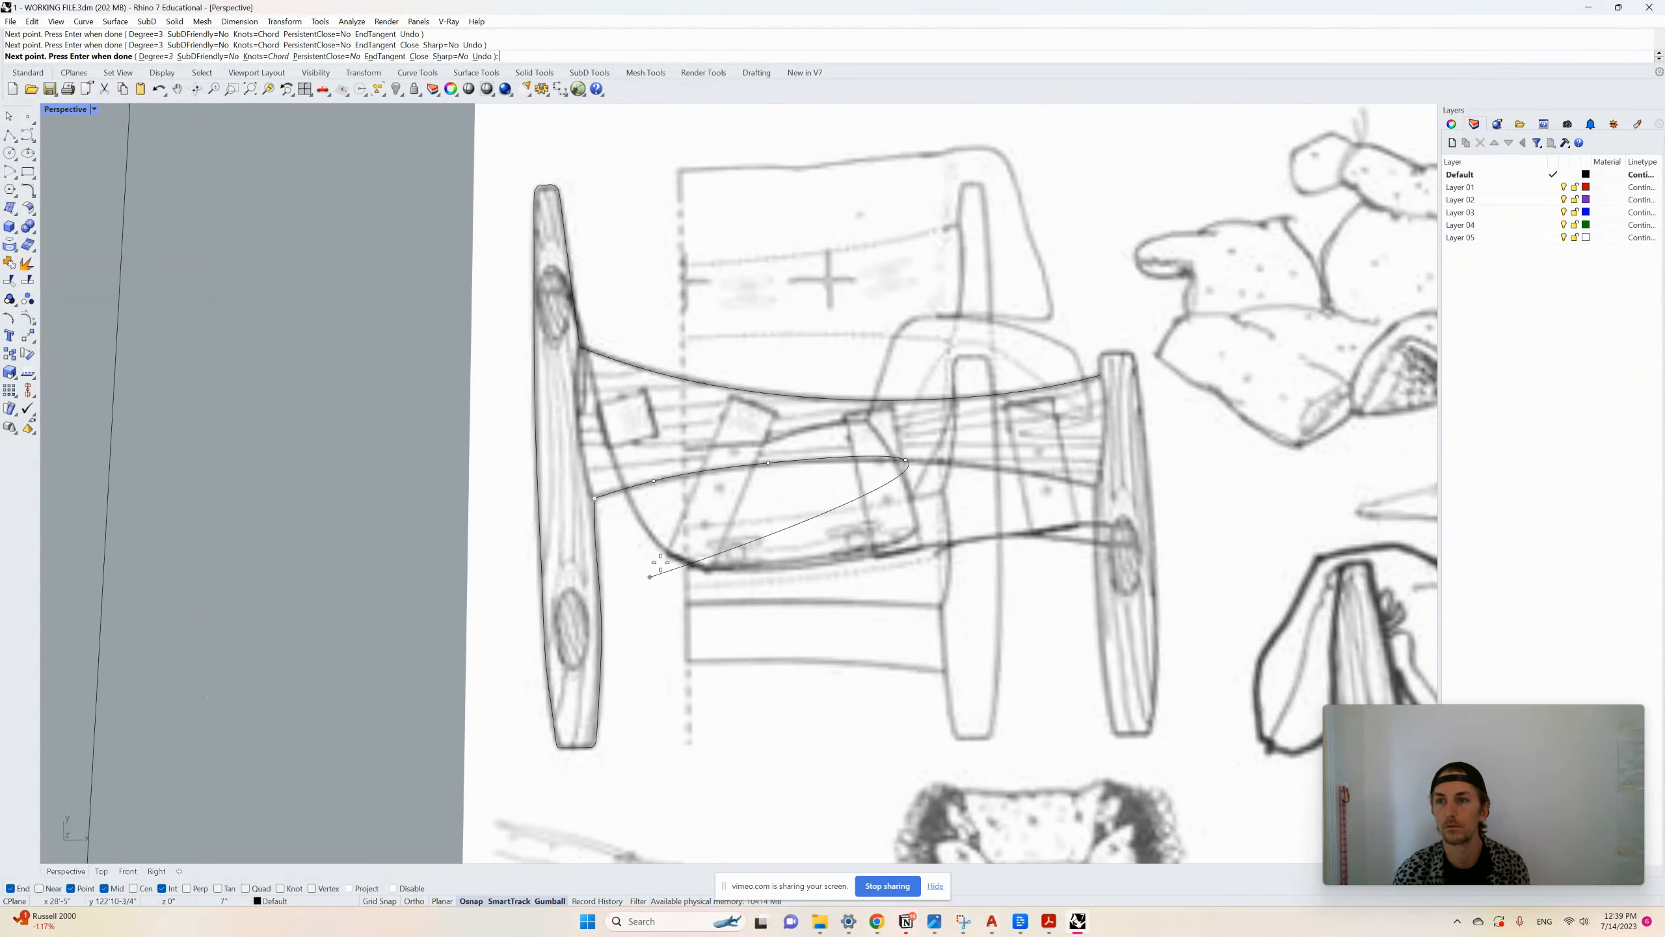
scroll(971, 473, "up", 6)
left_click(985, 452)
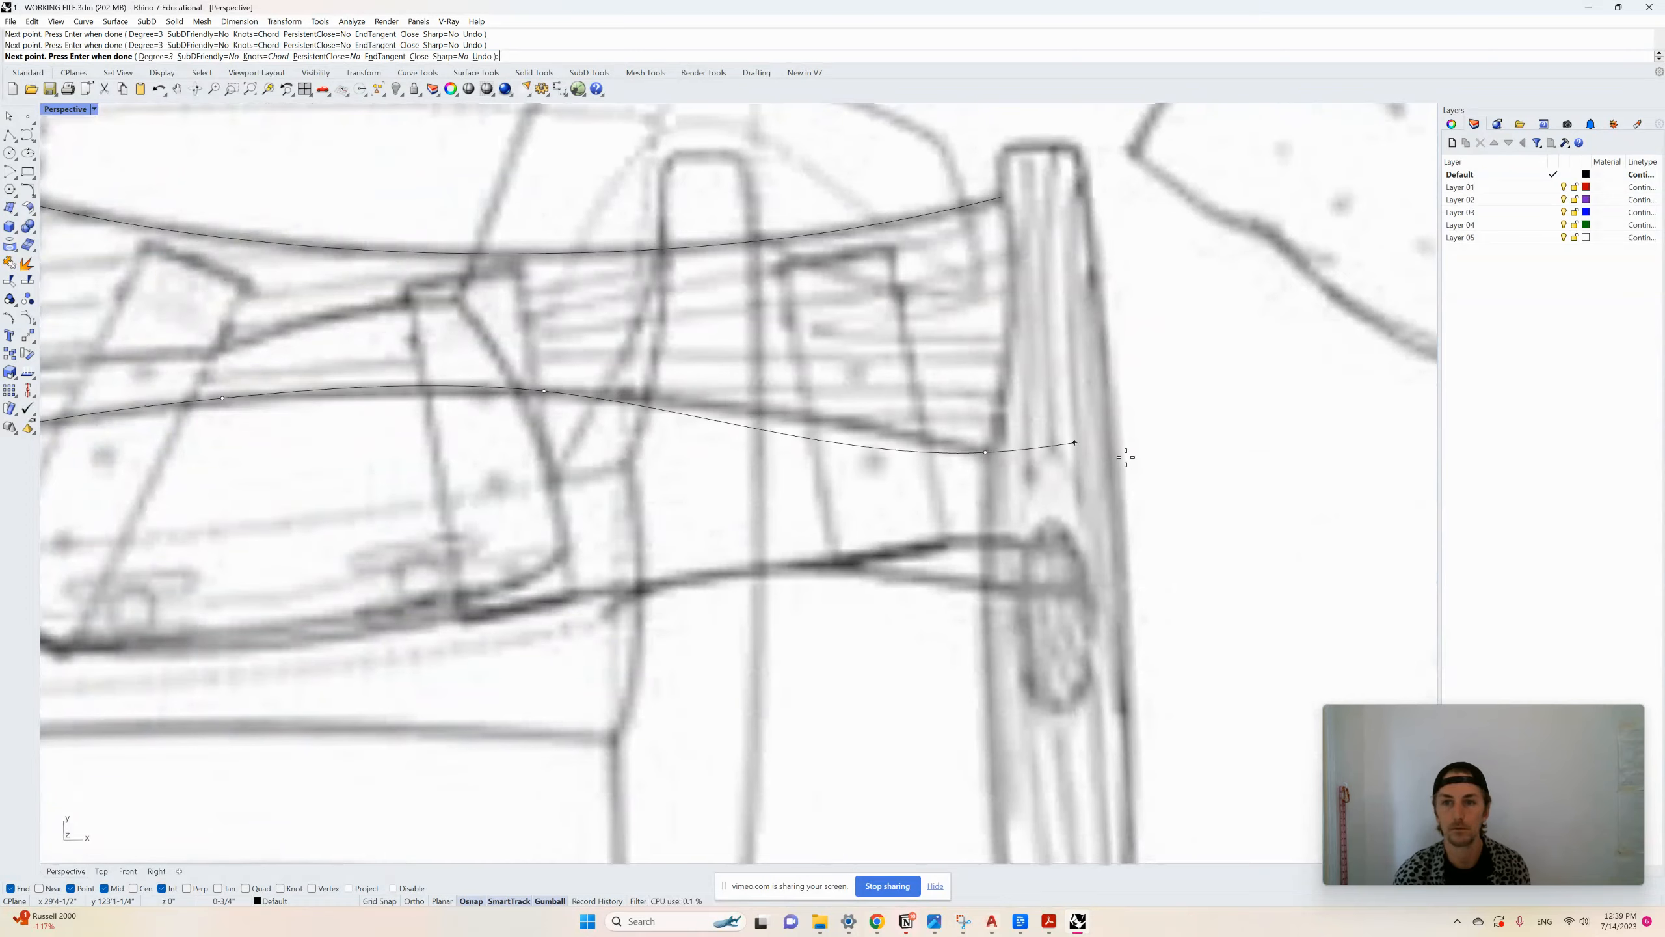
key("Return")
Trace the joint between the leg and the rail with InterpCrv, from the rail's upper corner down to its lower corner
scroll(1164, 458, "down", 7)
scroll(431, 296, "up", 8)
key("Return")
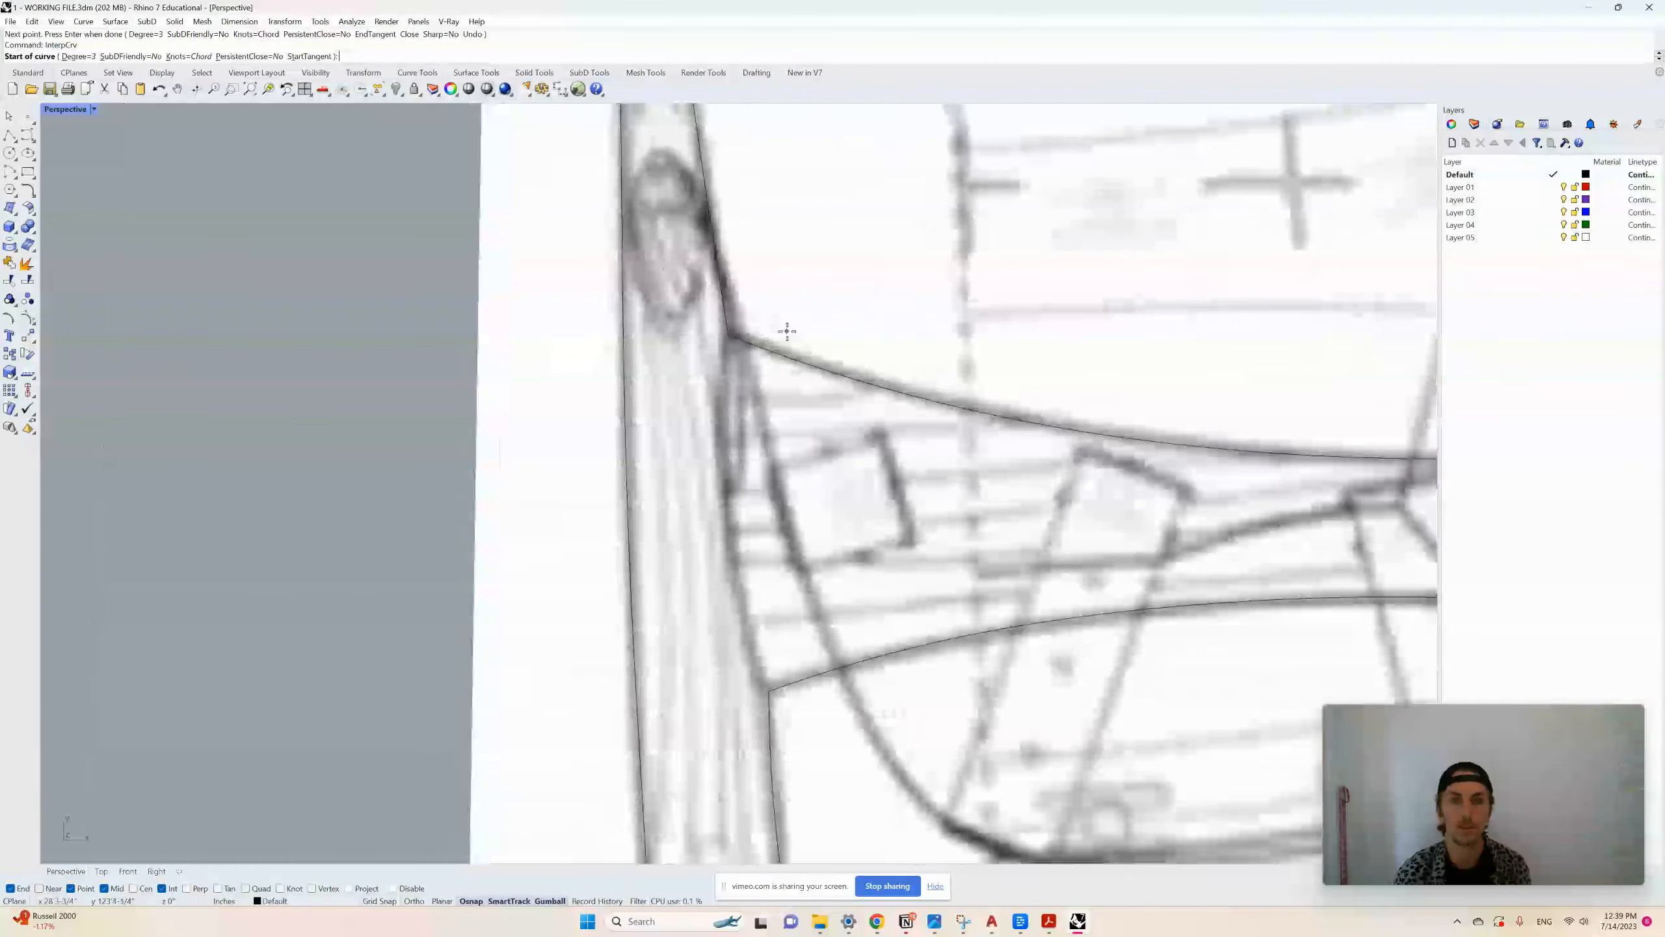
left_click(730, 336)
left_click(719, 411)
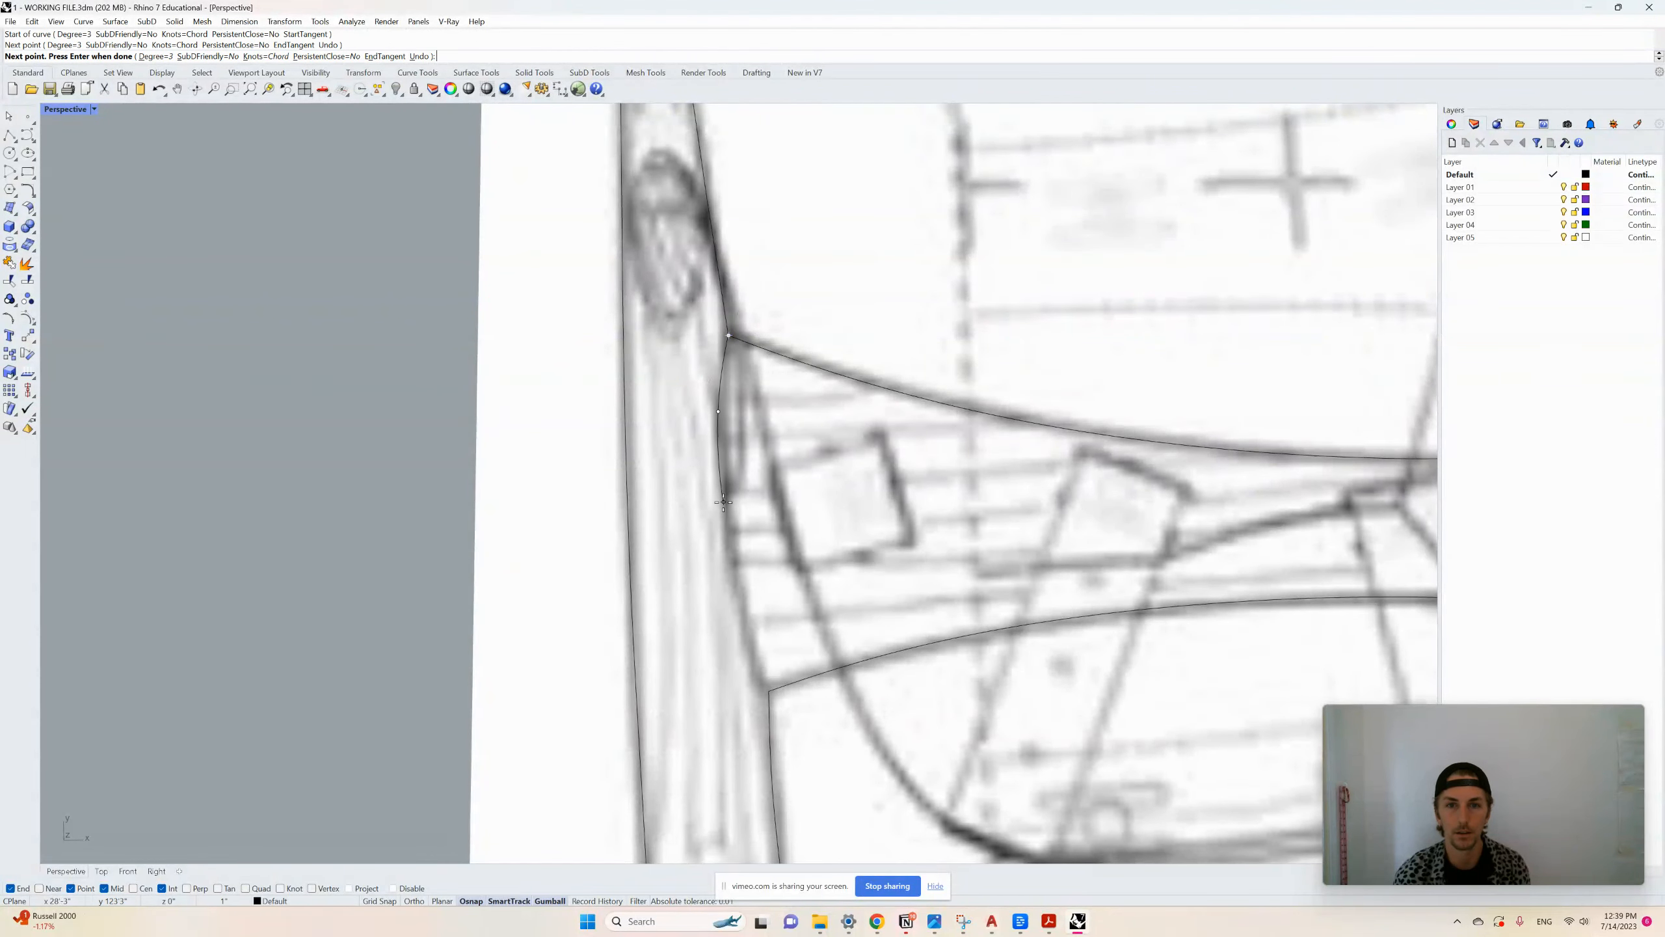
left_click(723, 510)
left_click(741, 608)
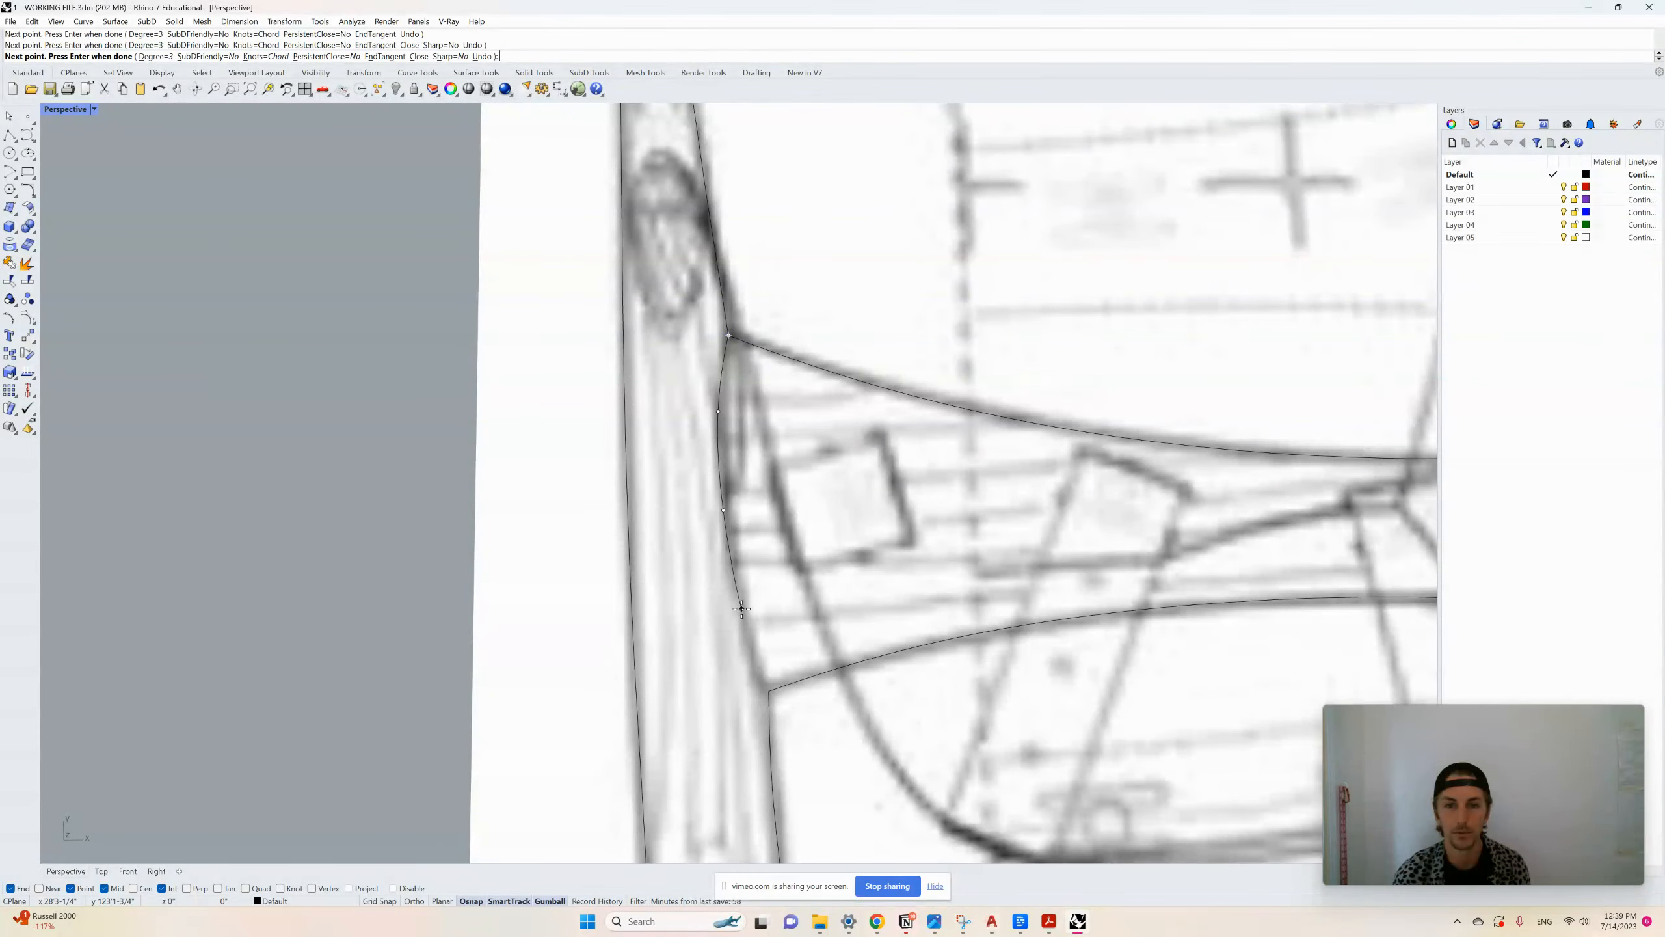
left_click(762, 687)
key("Return")
Review the traced elevation and the PLANE exercise, and inspect the upper and lower curves of the closed InterpCrv example
scroll(675, 244, "down", 6)
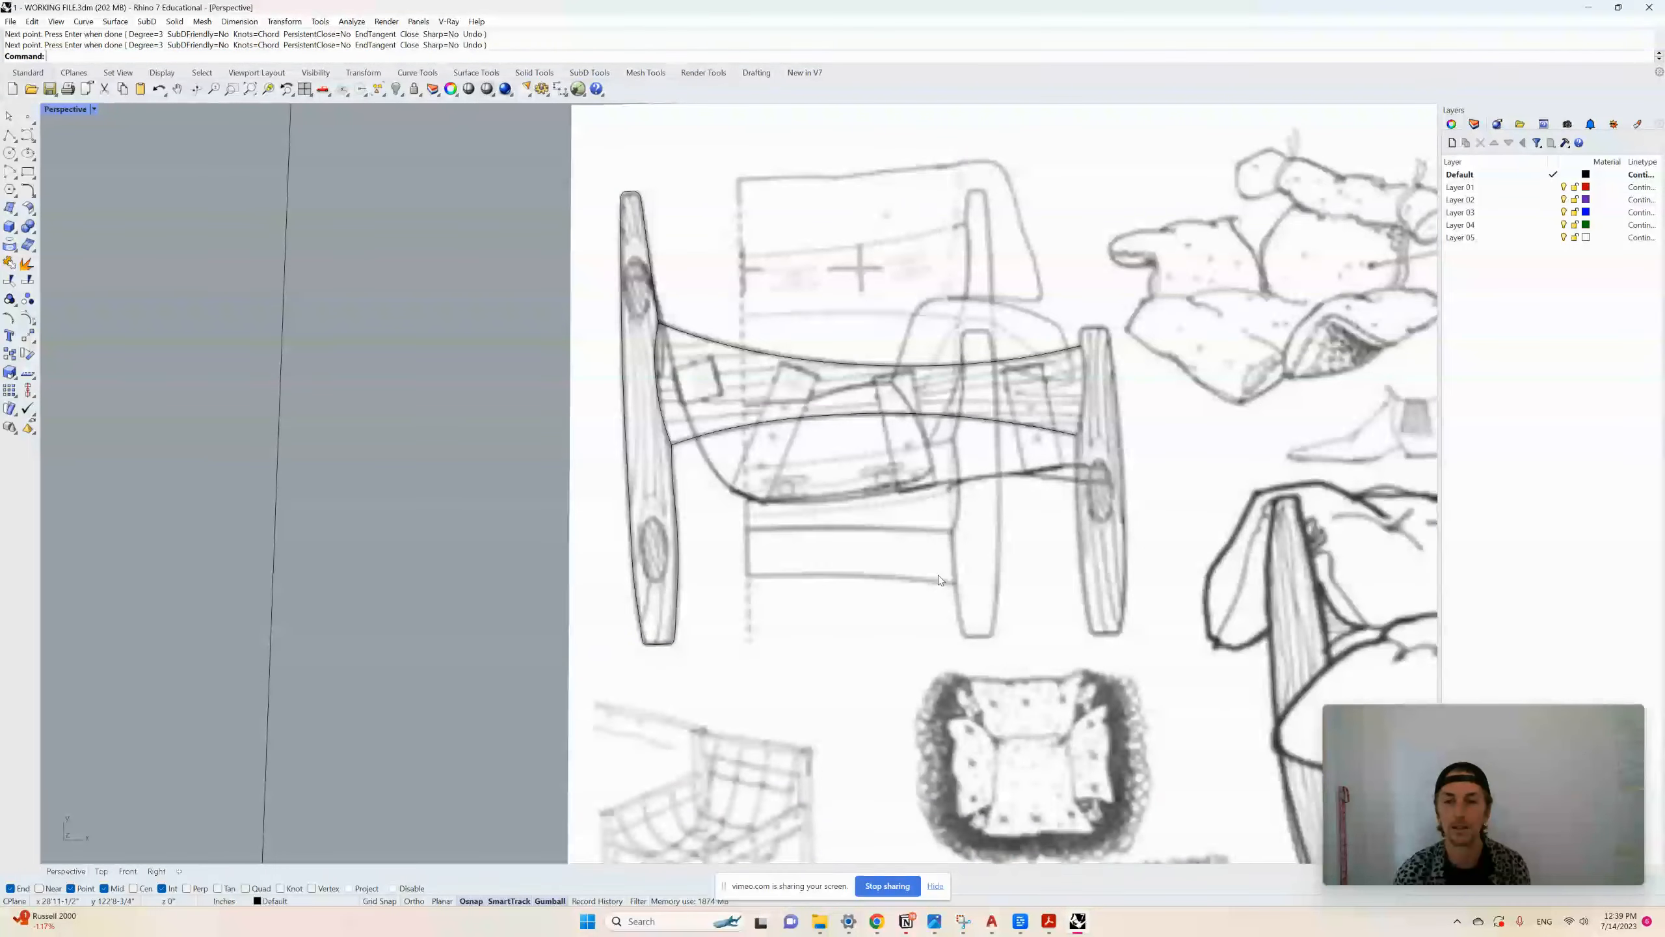
scroll(630, 420, "down", 3)
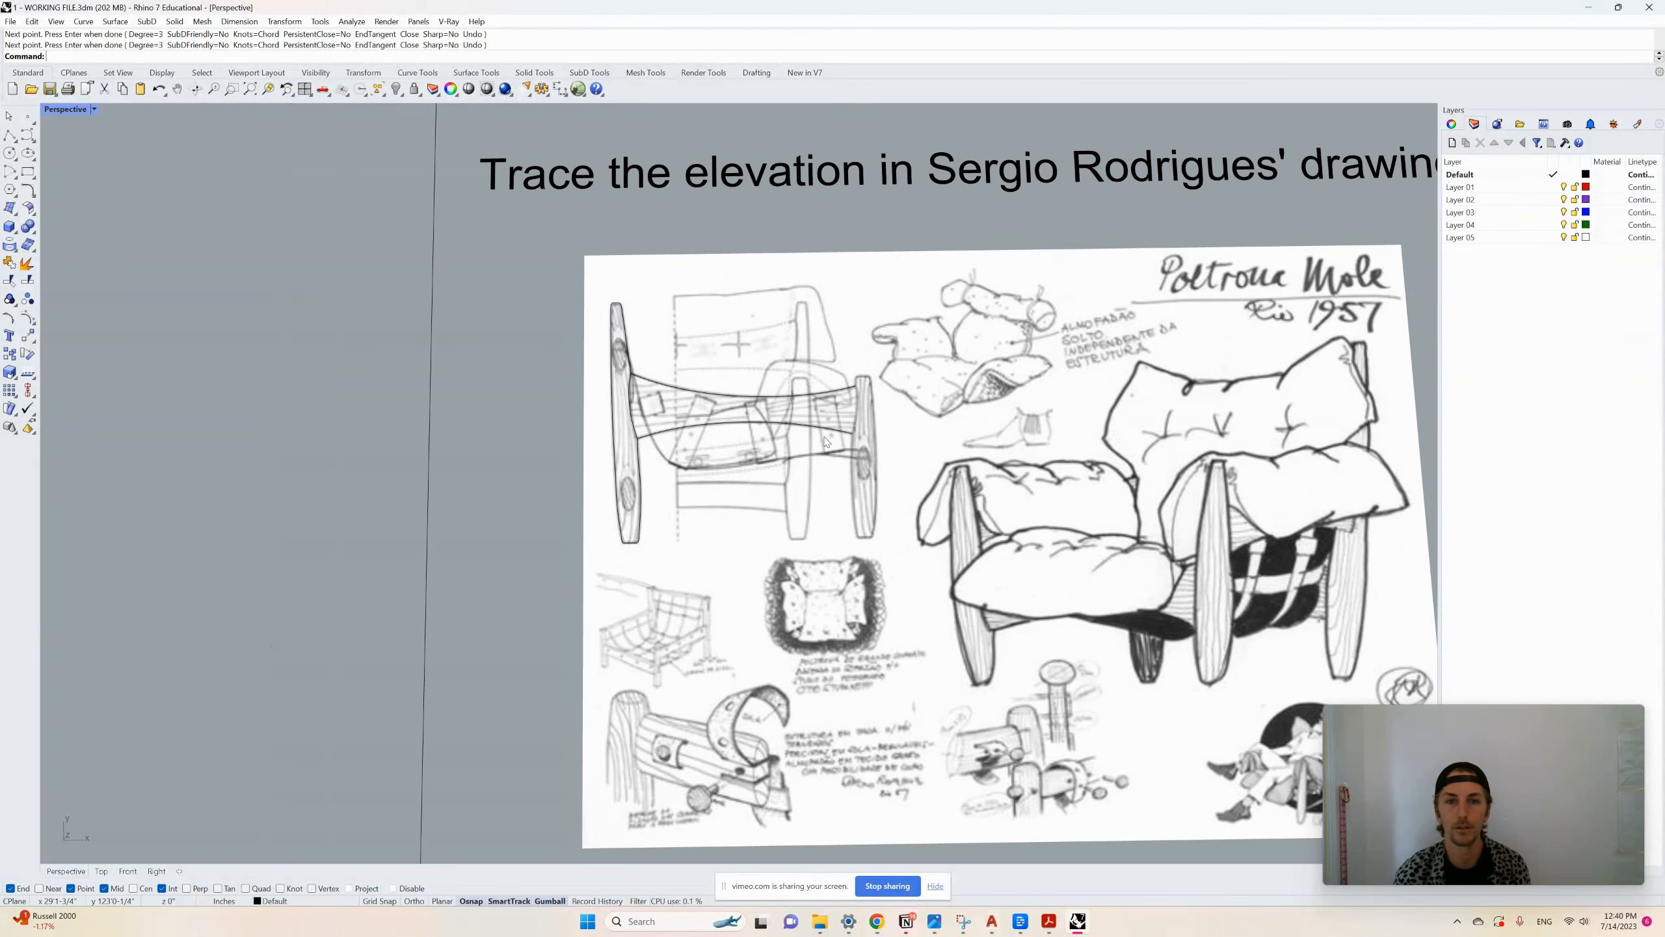
scroll(737, 392, "down", 3)
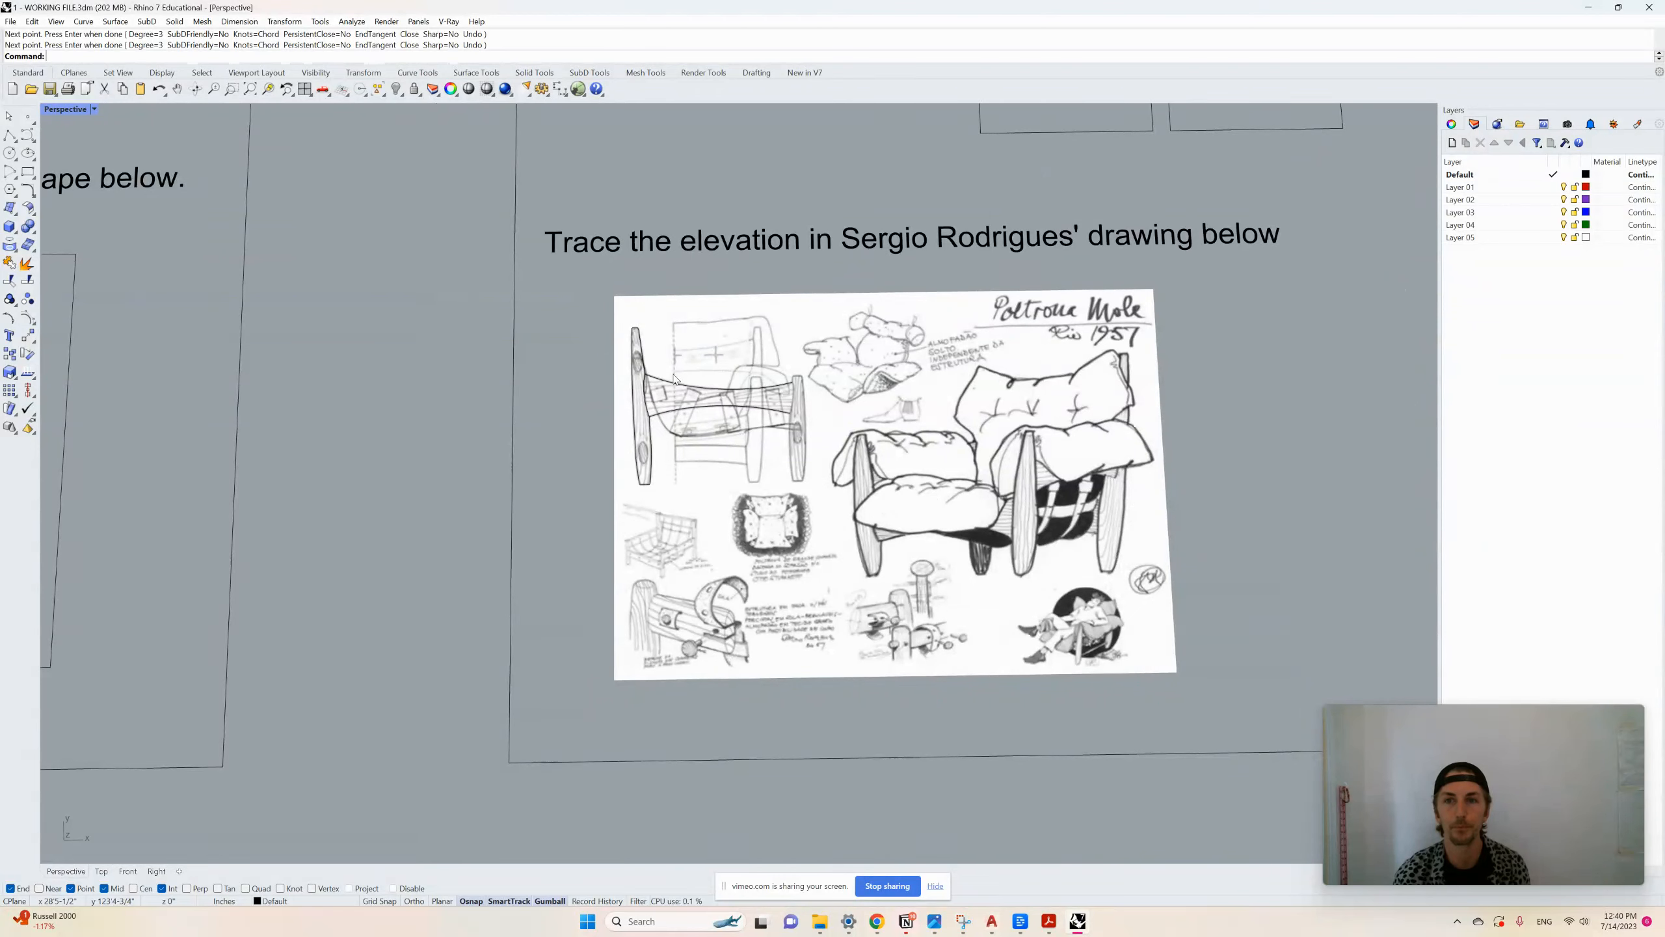
scroll(714, 489, "down", 5)
scroll(1038, 385, "up", 5)
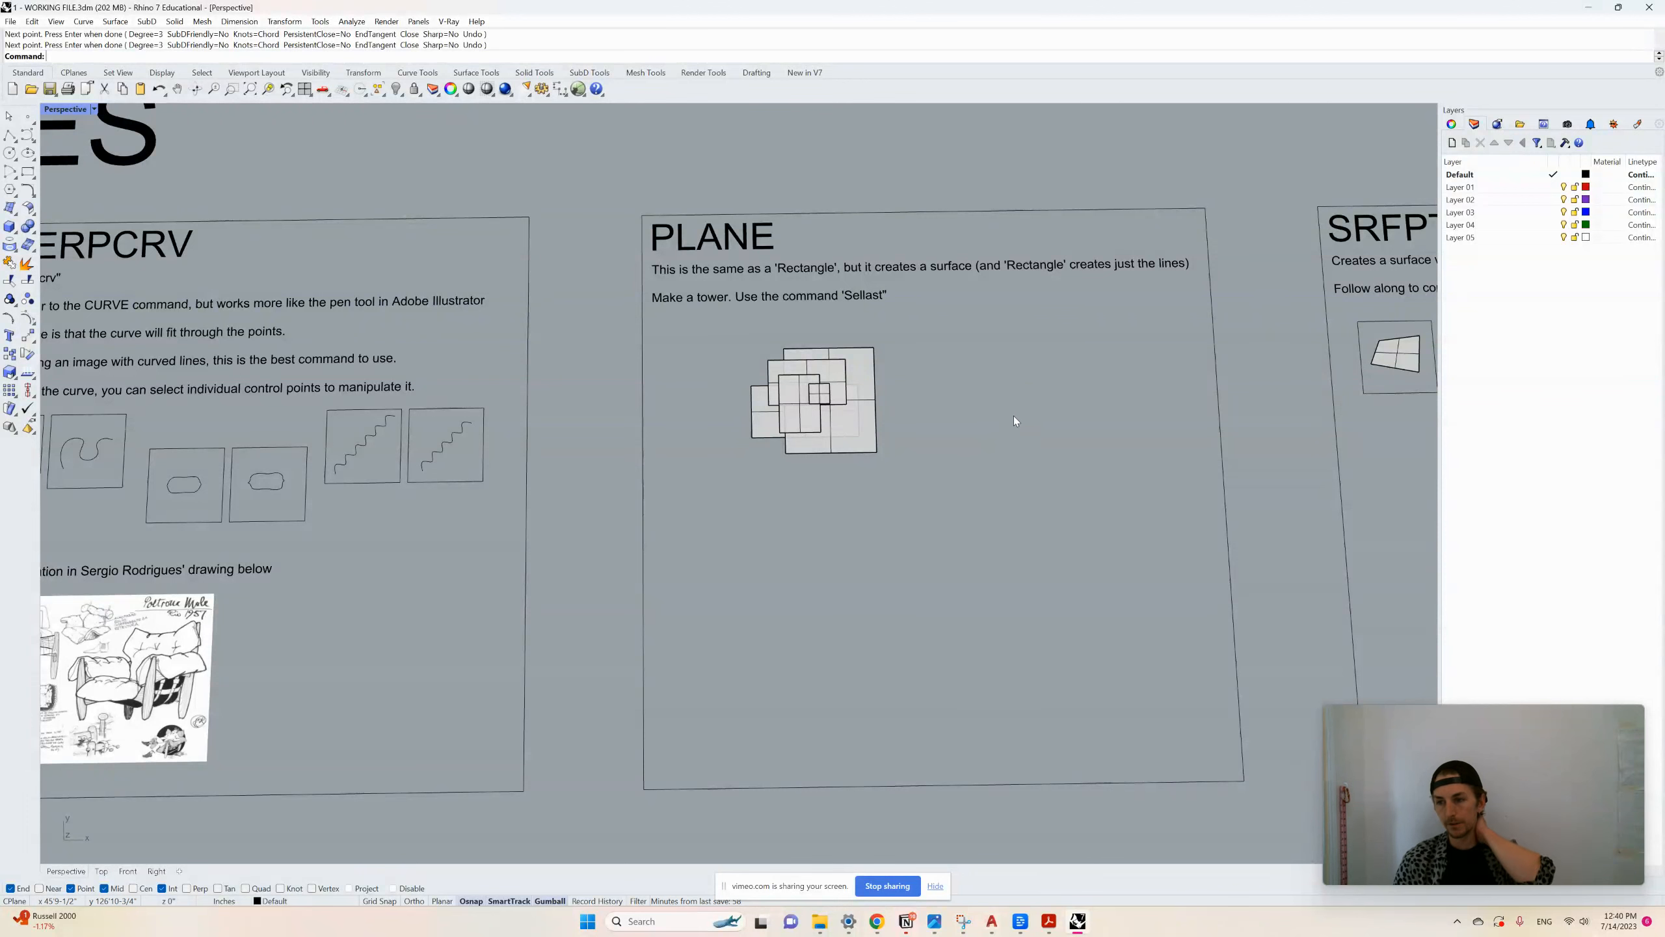
scroll(1046, 423, "down", 5)
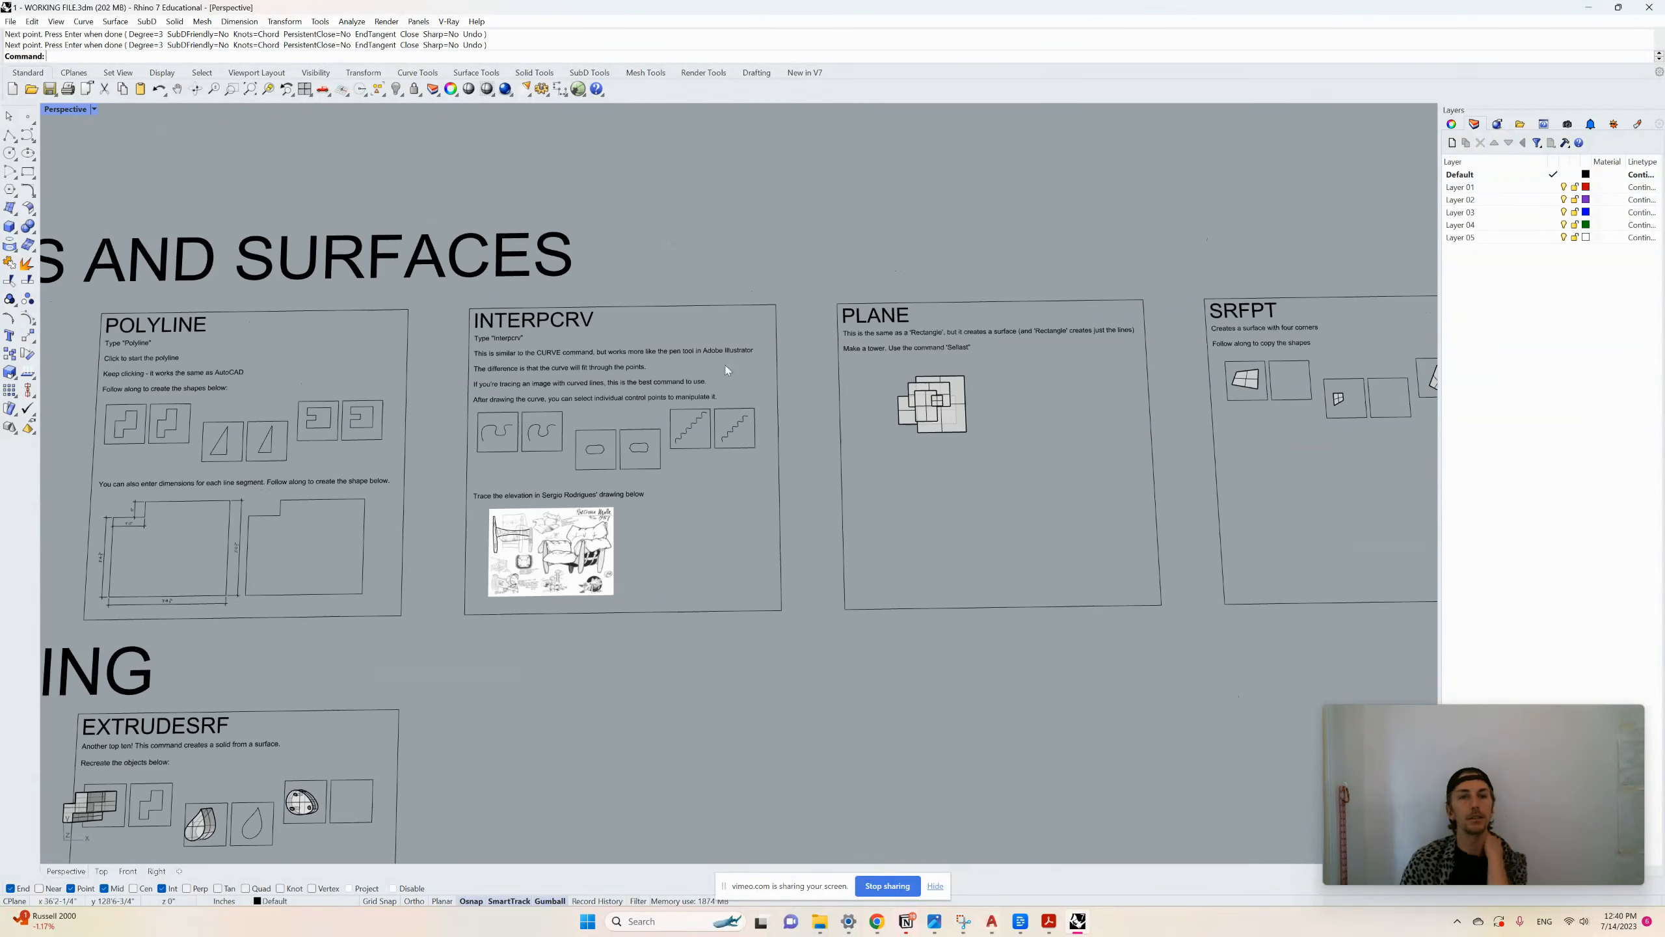
scroll(678, 374, "up", 8)
left_click(695, 358)
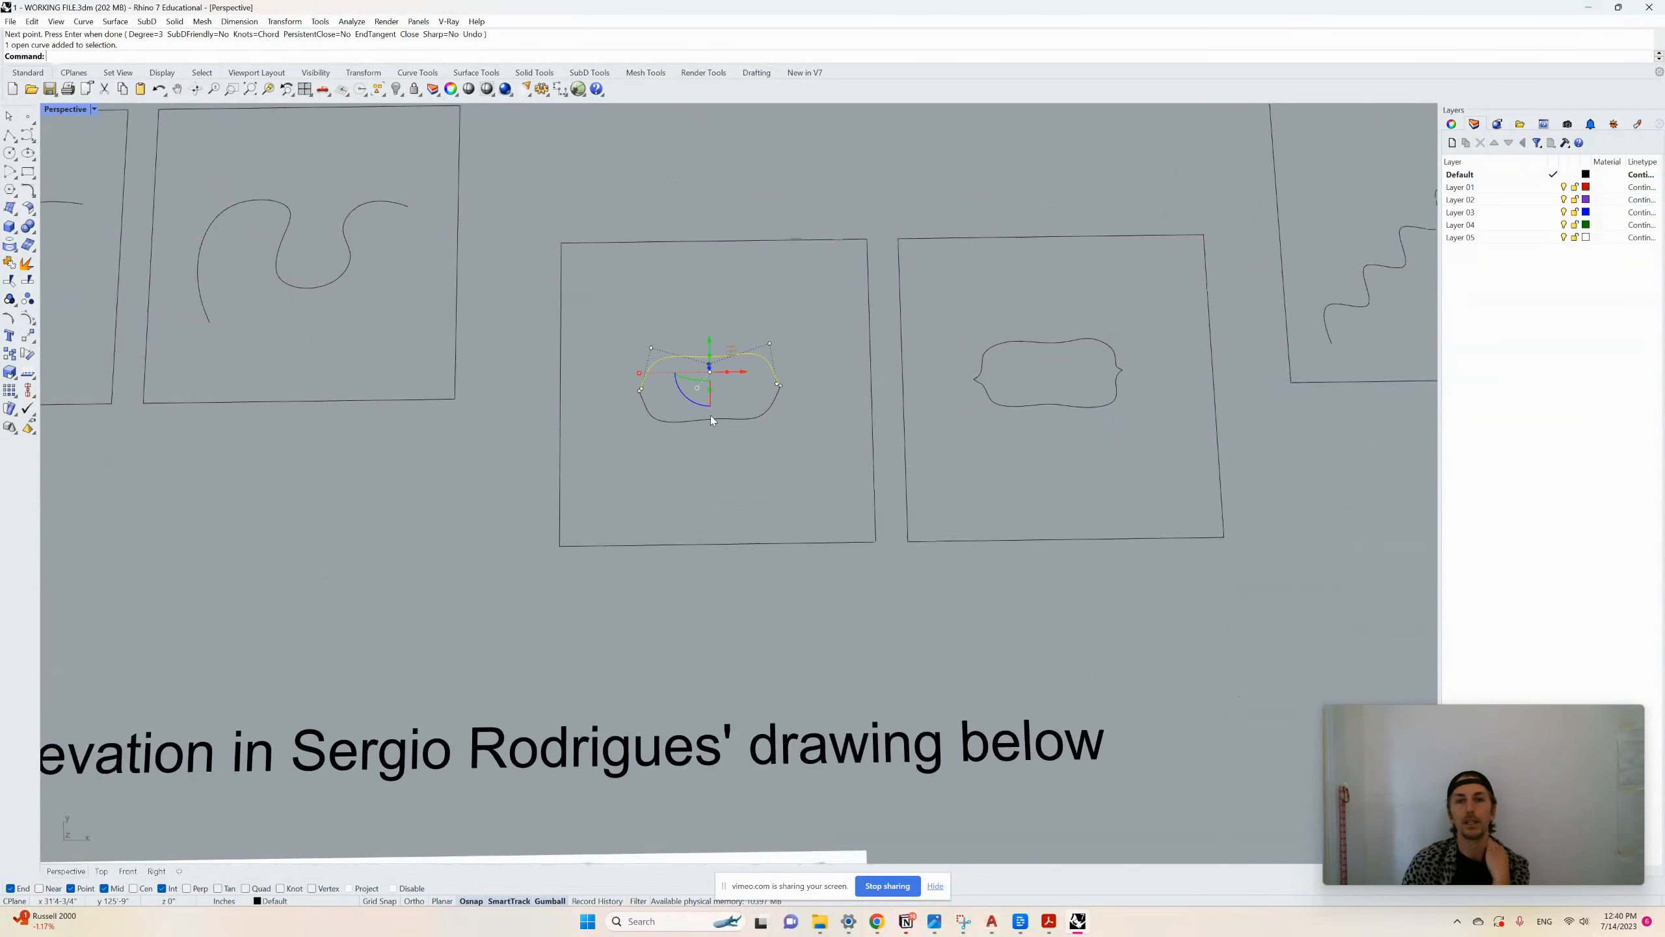
left_click(713, 418)
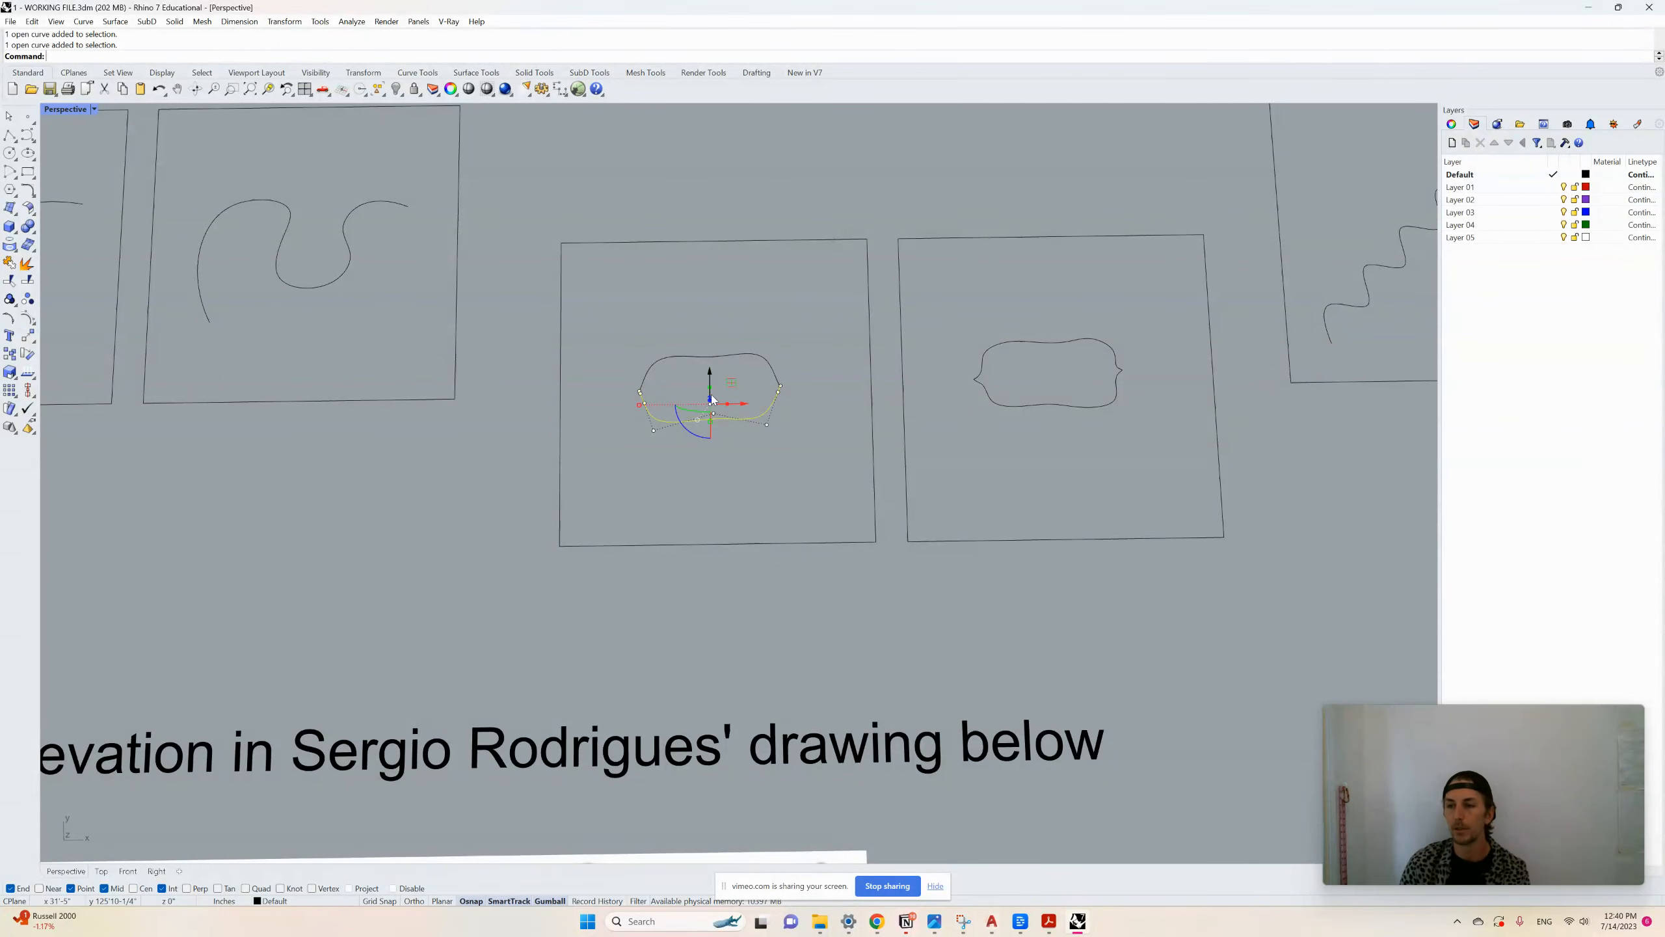
scroll(711, 397, "down", 1)
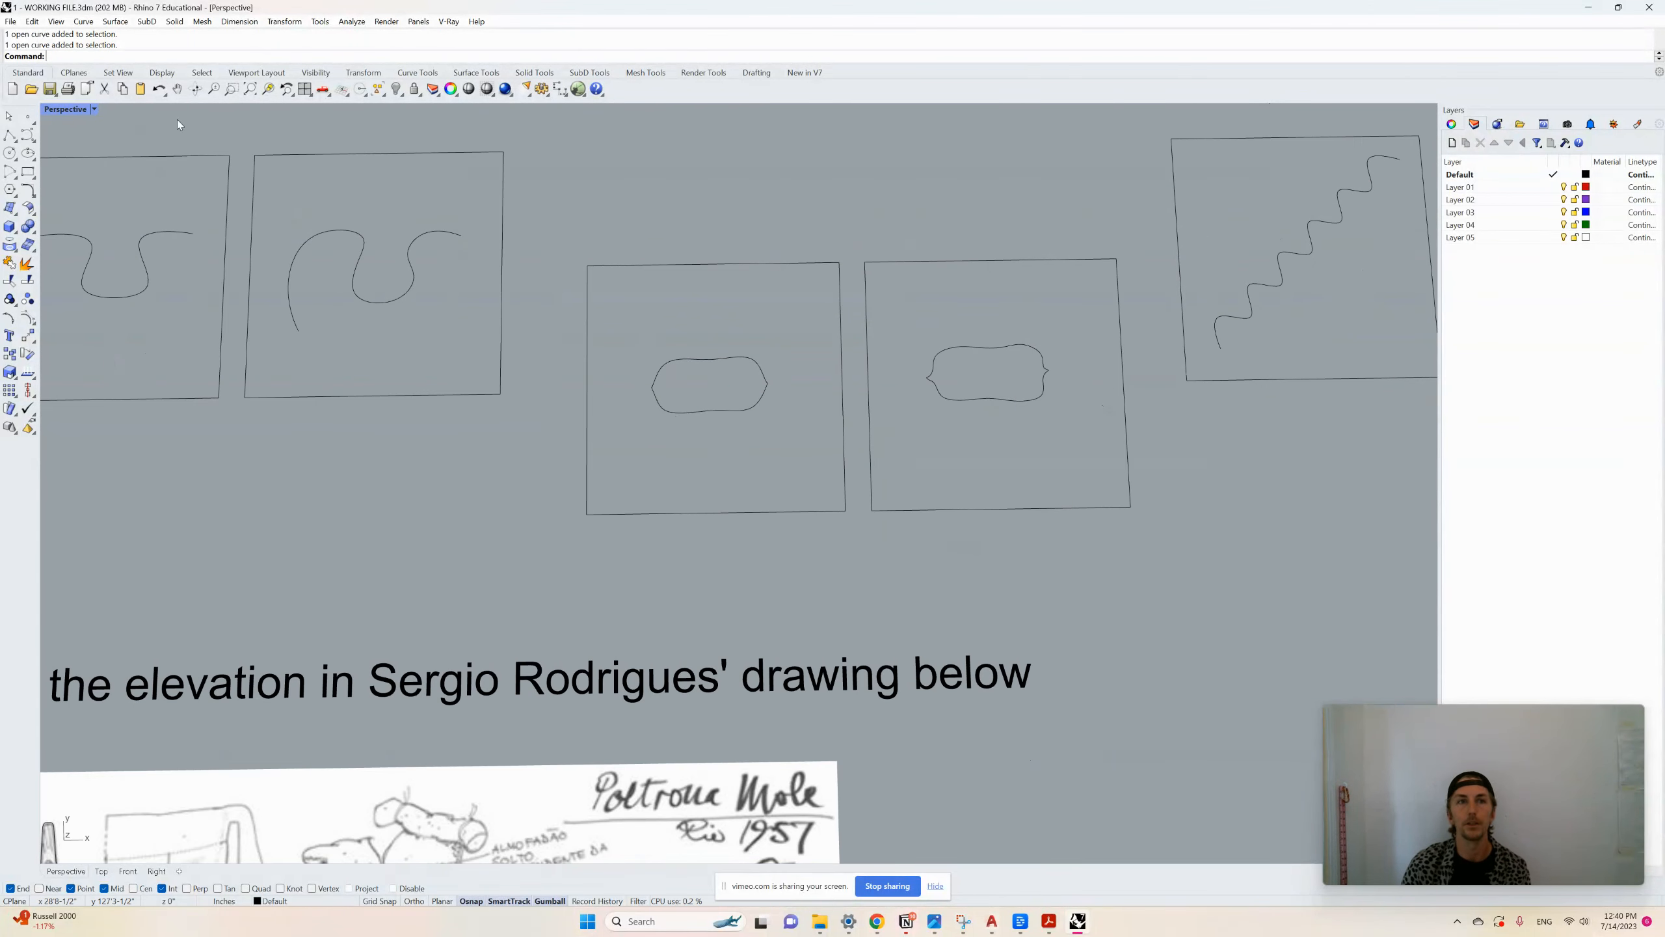
Preview the exercise curves in Rendered display mode and restore the Ghosted display mode
left_click(51, 21)
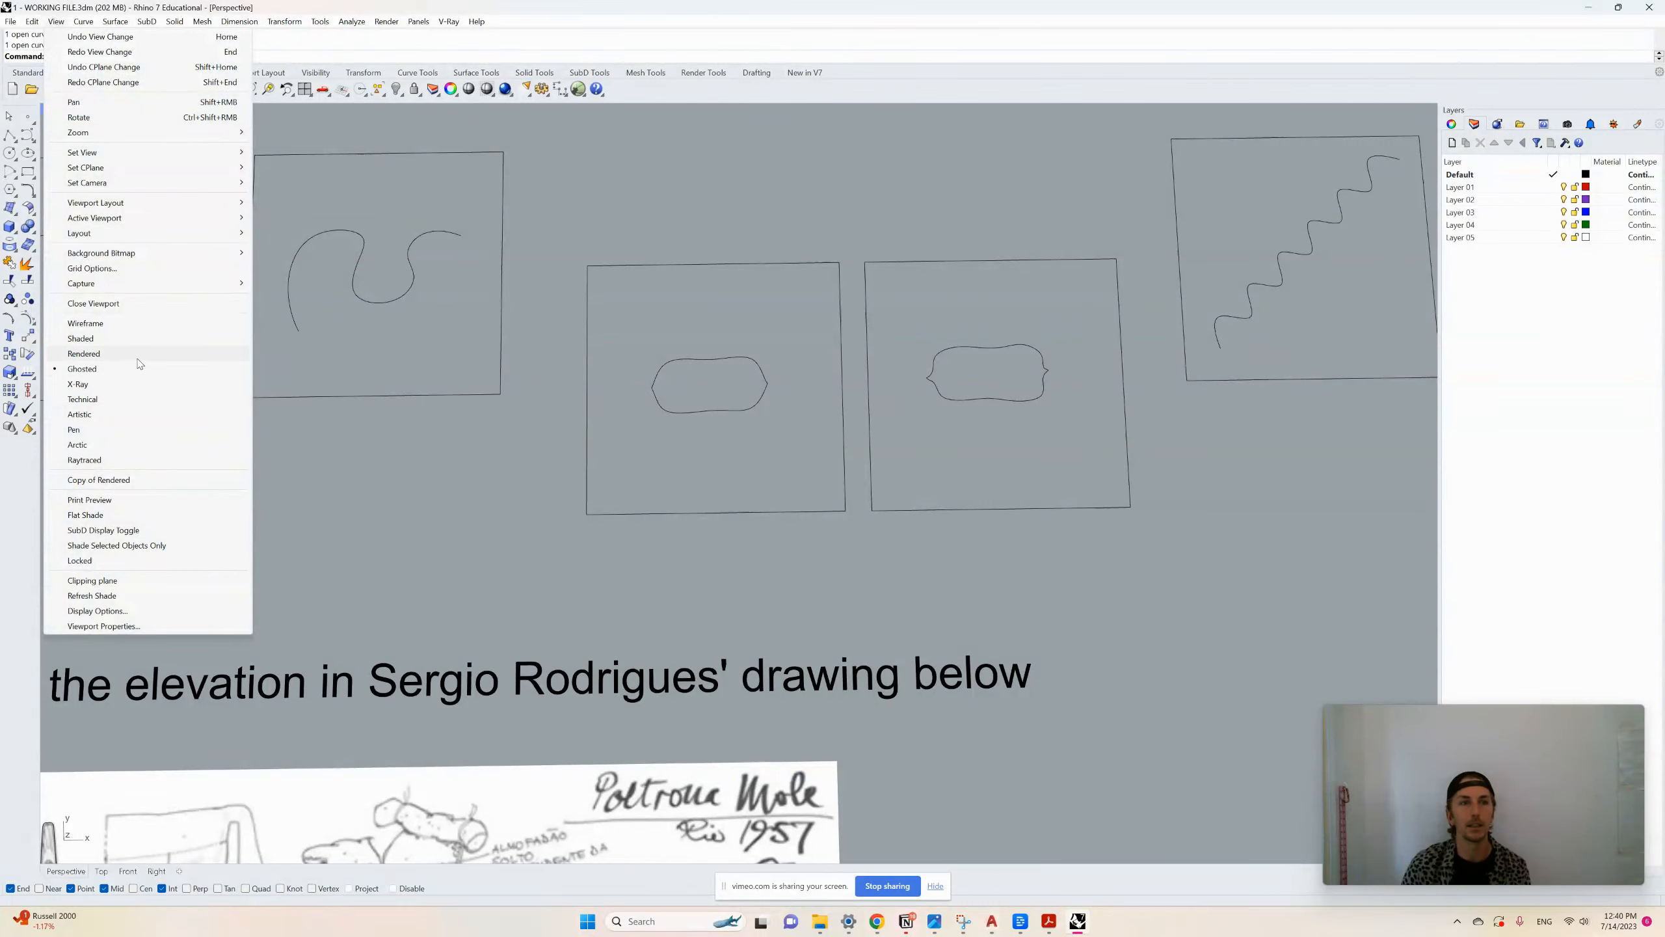
left_click(98, 360)
scroll(714, 362, "up", 2)
right_click_drag(714, 361, 639, 543)
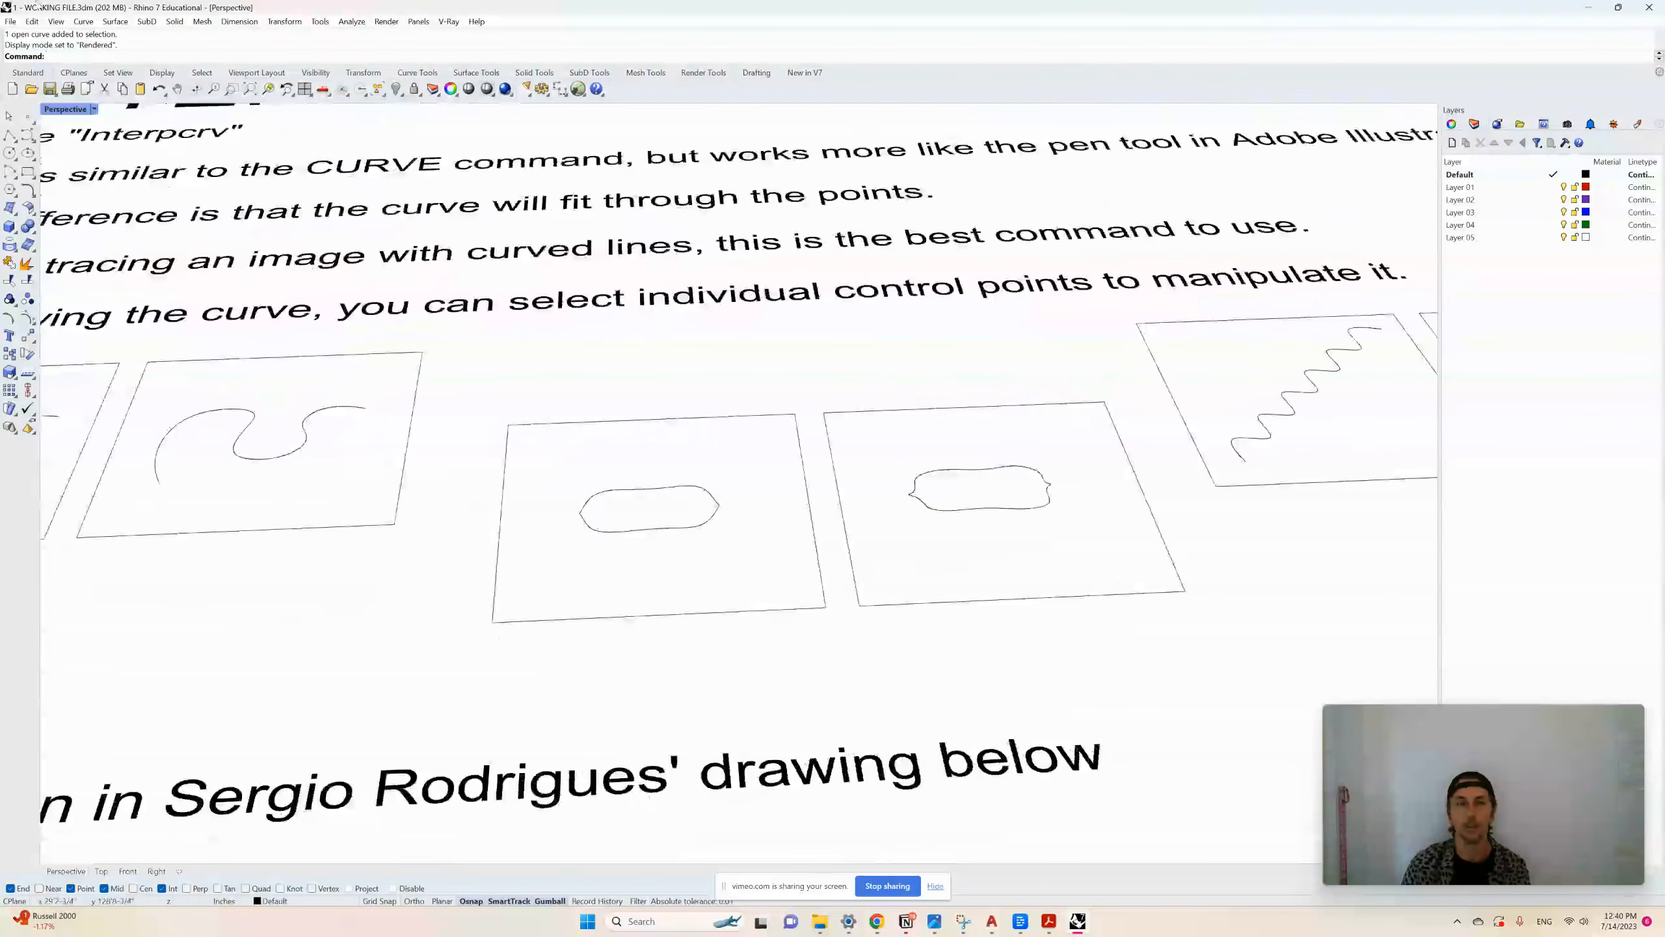
left_click(56, 21)
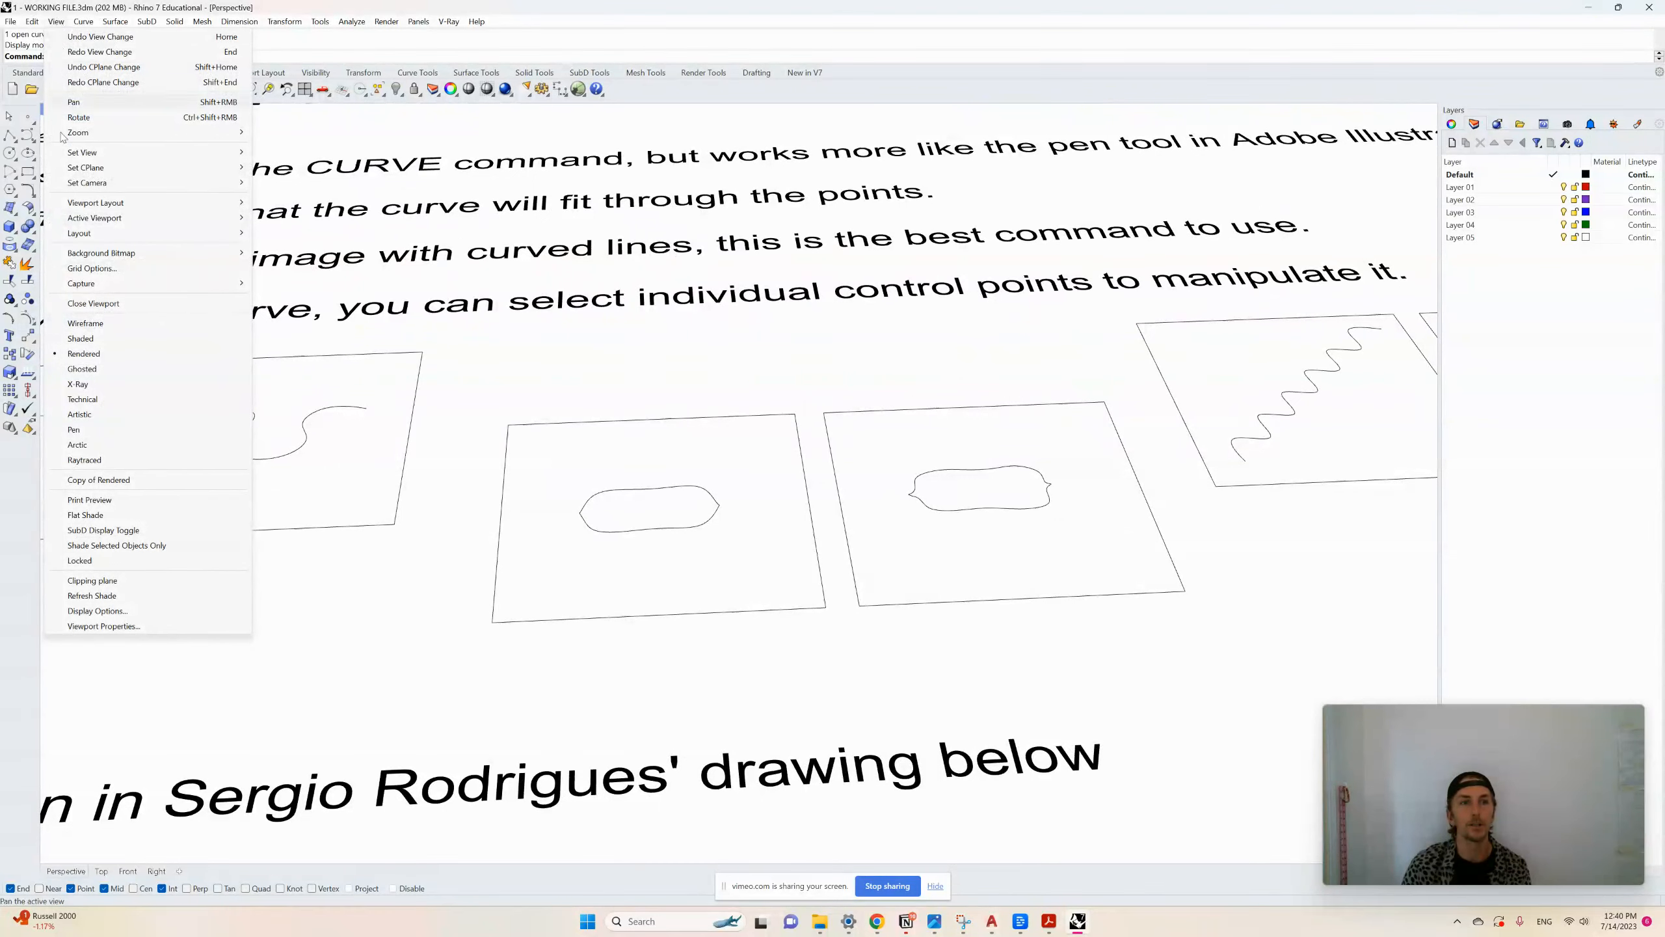
scroll(672, 493, "down", 5)
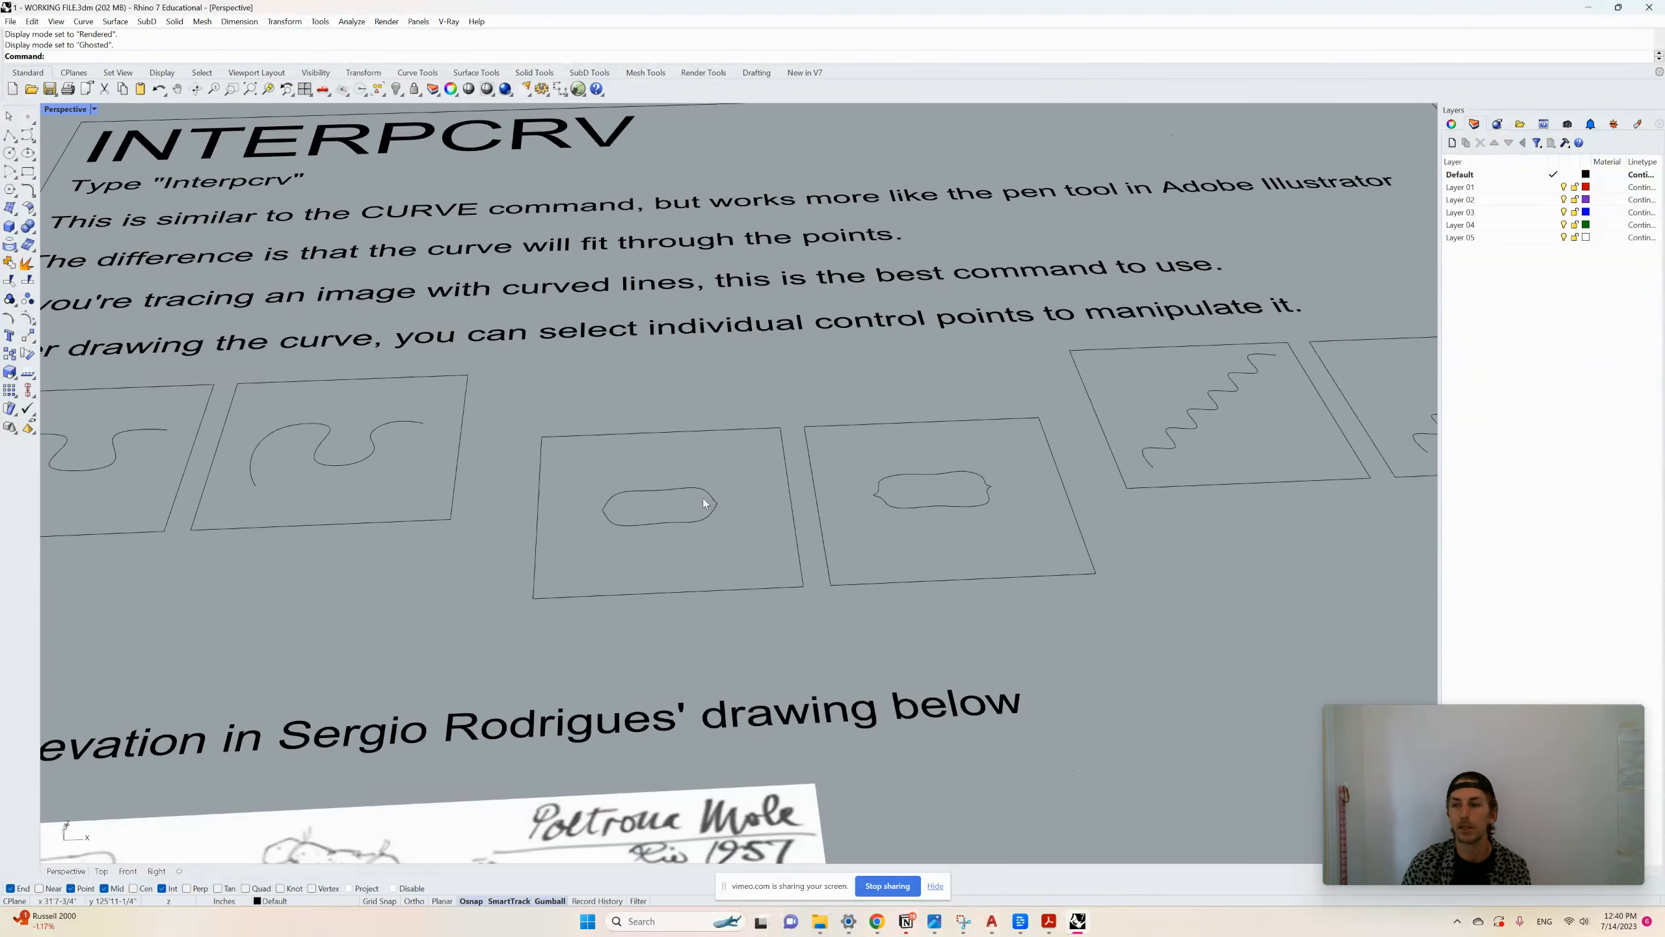
scroll(254, 390, "down", 5)
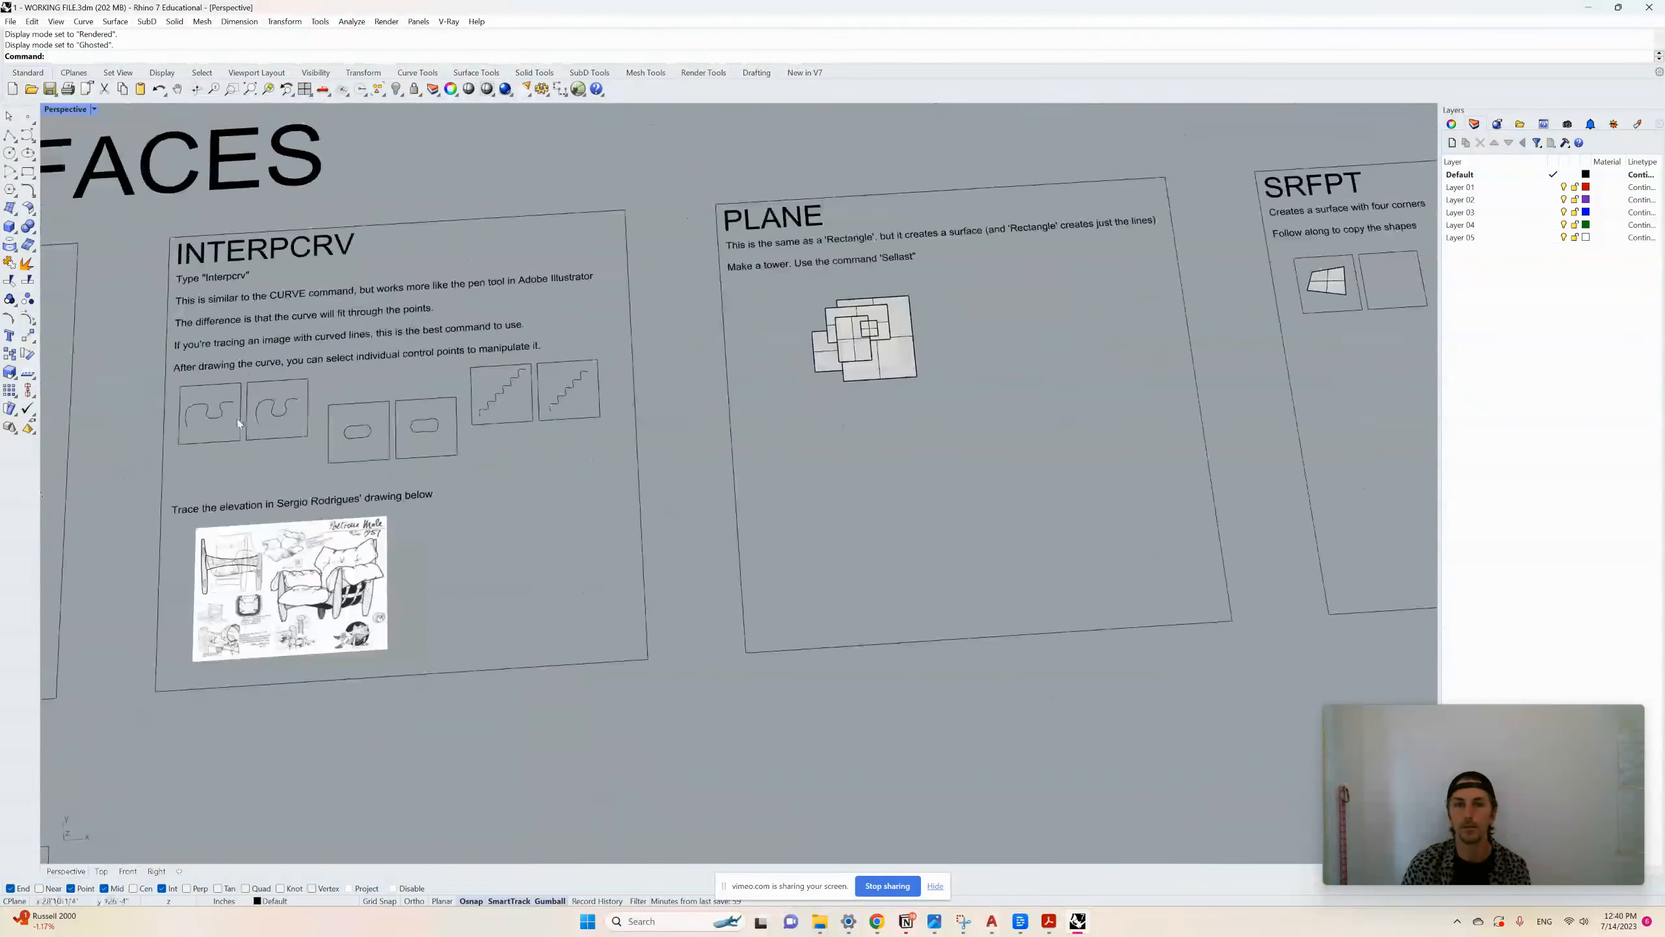
Examine the example tower of stacked planes in the PLANE exercise from above and from the side
scroll(767, 275, "up", 10)
right_click_drag(744, 355, 758, 293)
scroll(759, 293, "down", 3)
scroll(752, 438, "down", 3)
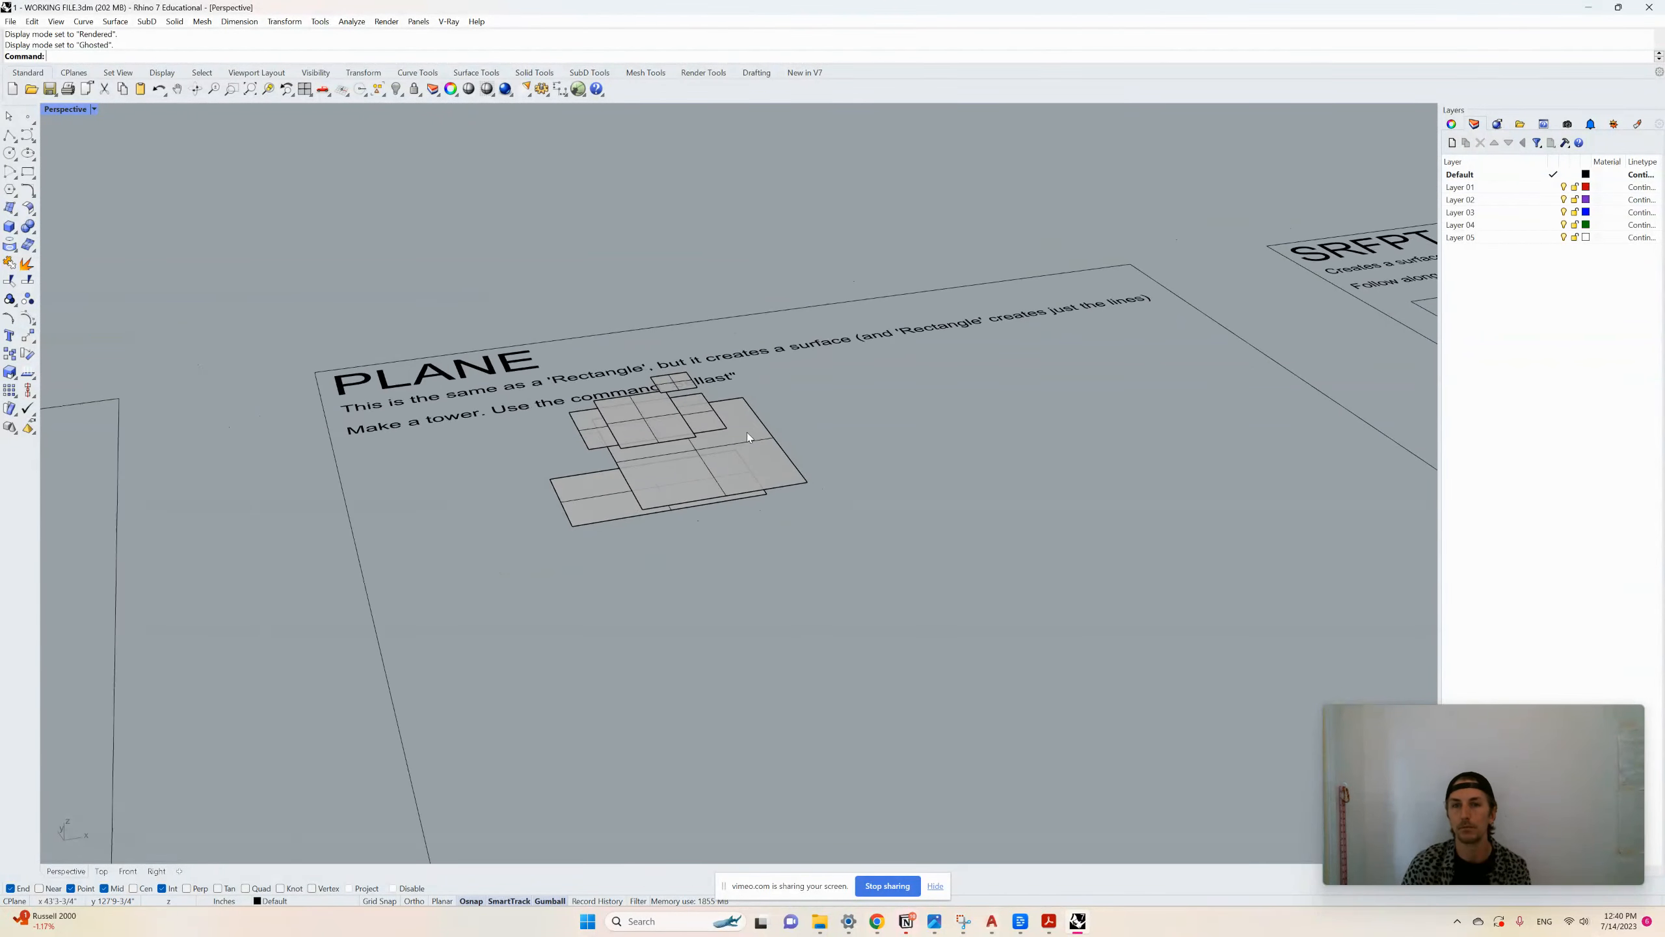
right_click_drag(747, 433, 727, 447)
scroll(732, 443, "down", 3)
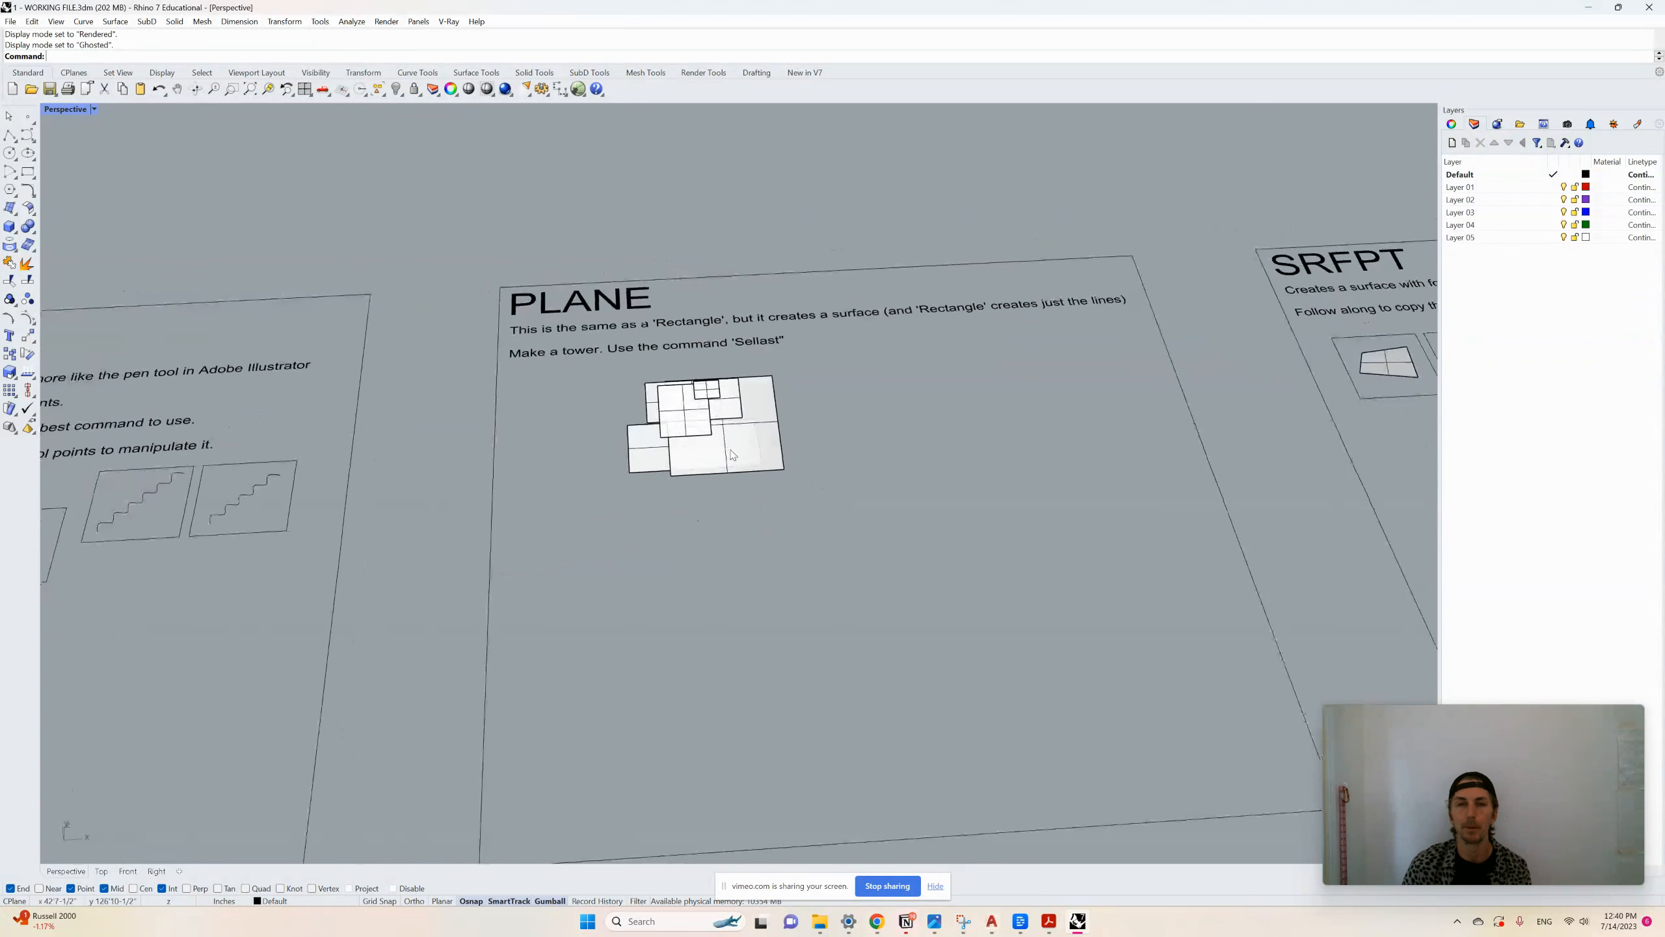
right_click_drag(812, 381, 818, 416)
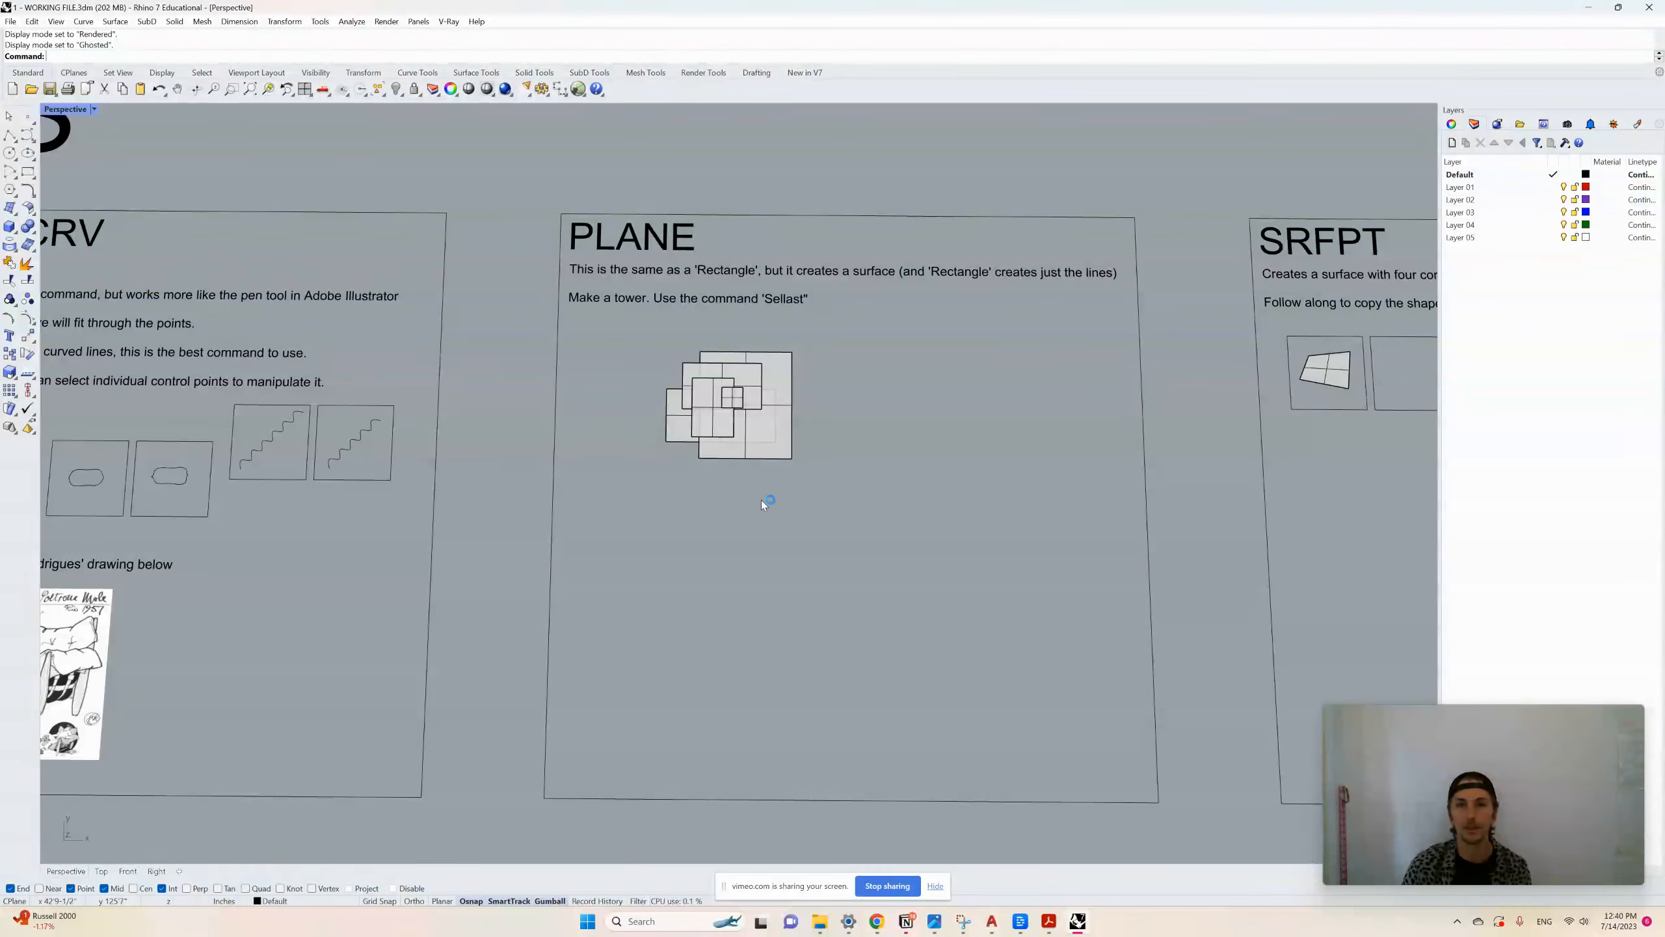
right_click_drag(761, 500, 769, 505)
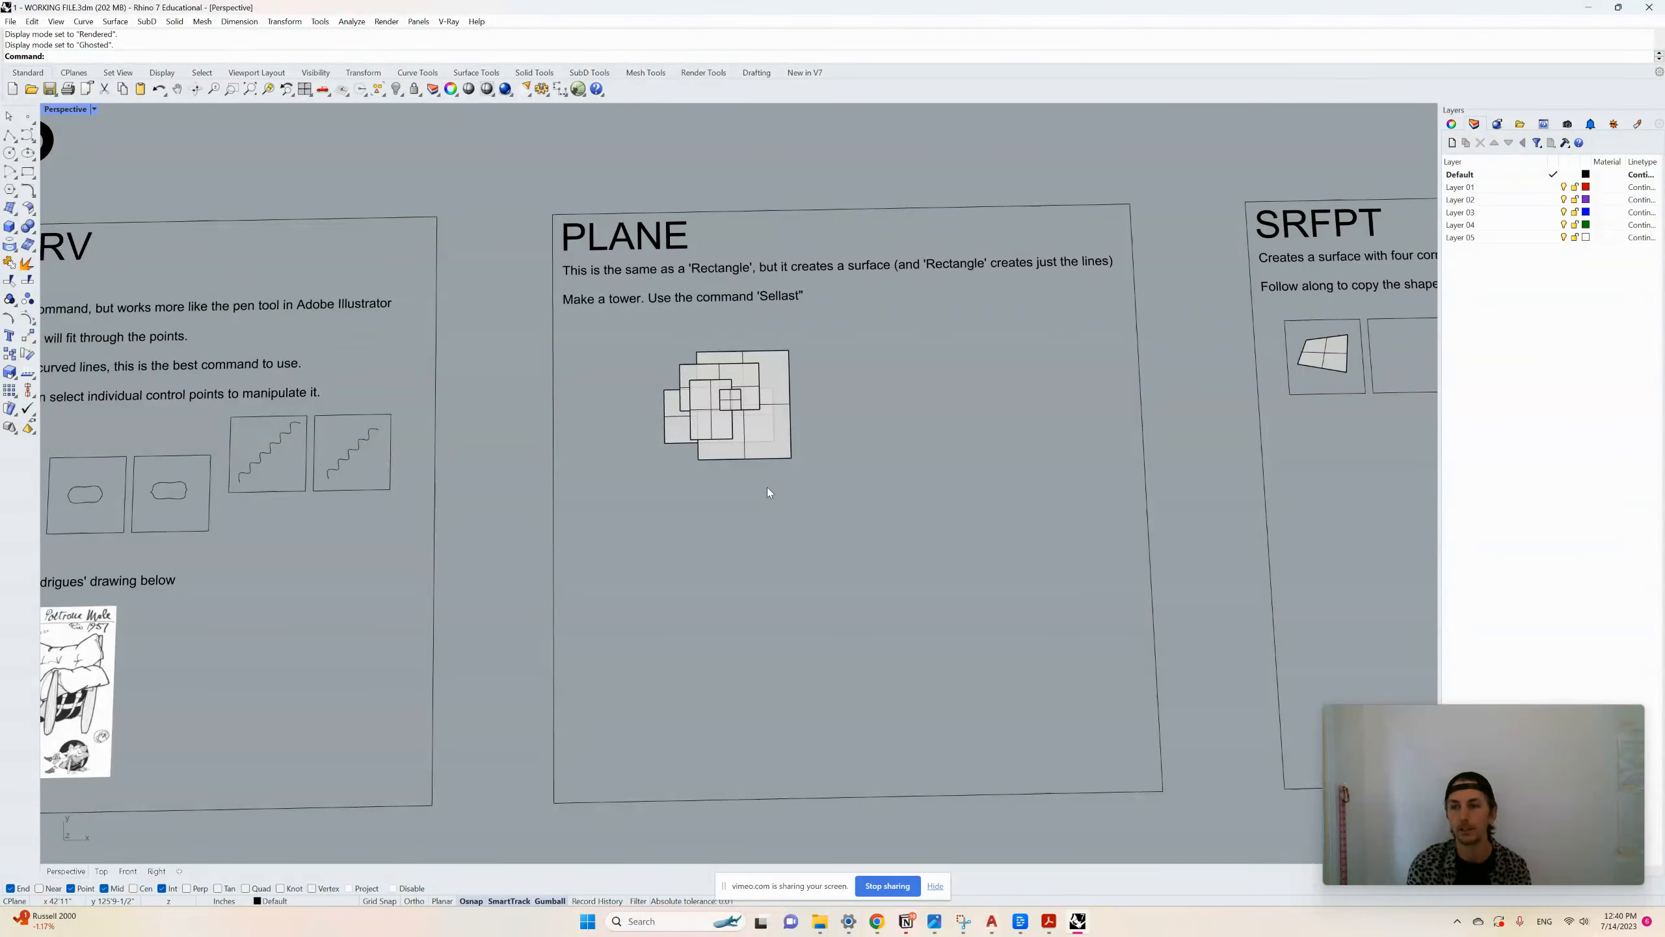
Draw a rectangular base surface with Plane in the empty area below the example tower
type("lane")
key("Return")
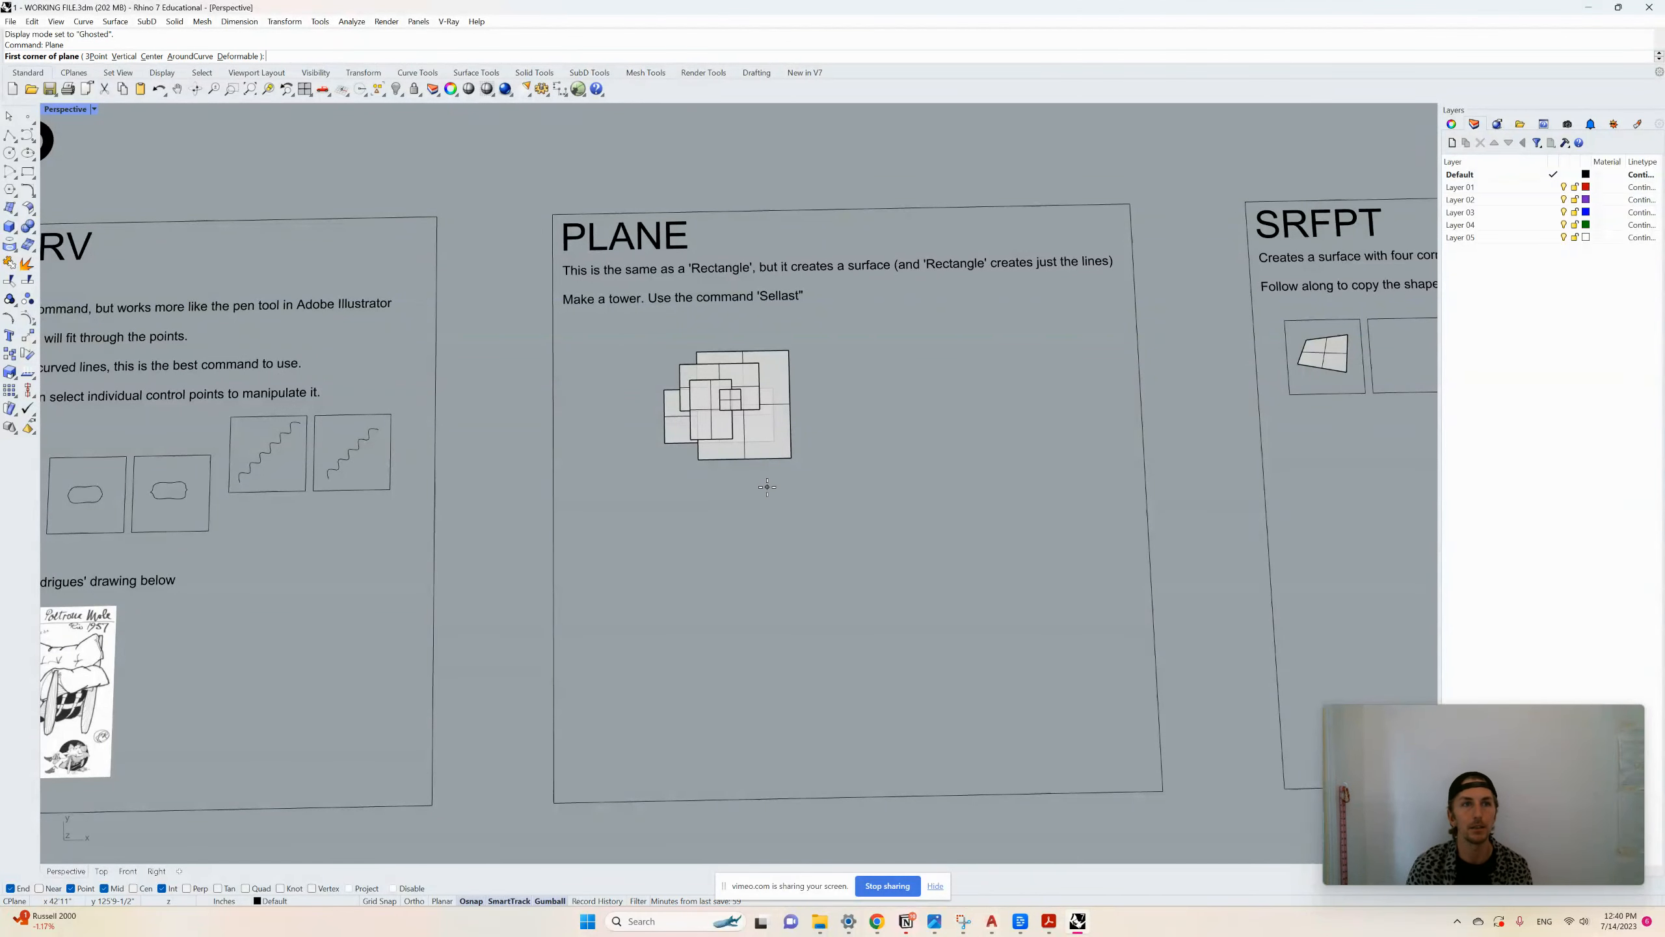
left_click(660, 533)
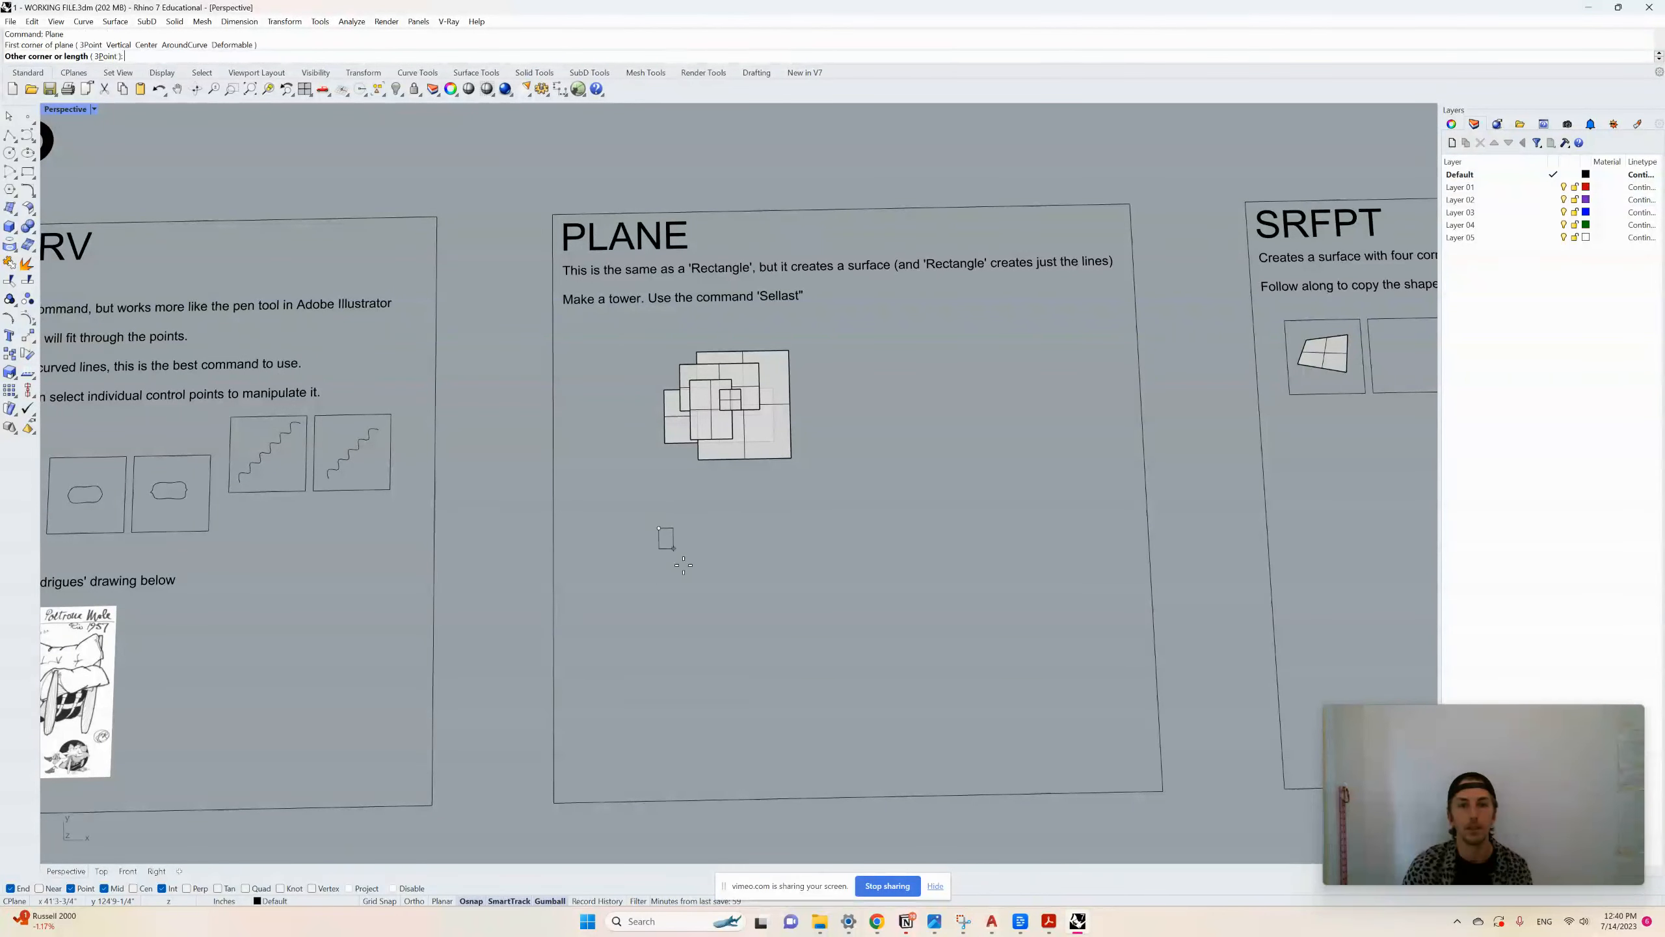
left_click(787, 623)
right_click_drag(900, 616, 744, 564)
scroll(740, 557, "up", 4)
scroll(745, 564, "down", 3)
scroll(669, 613, "up", 3)
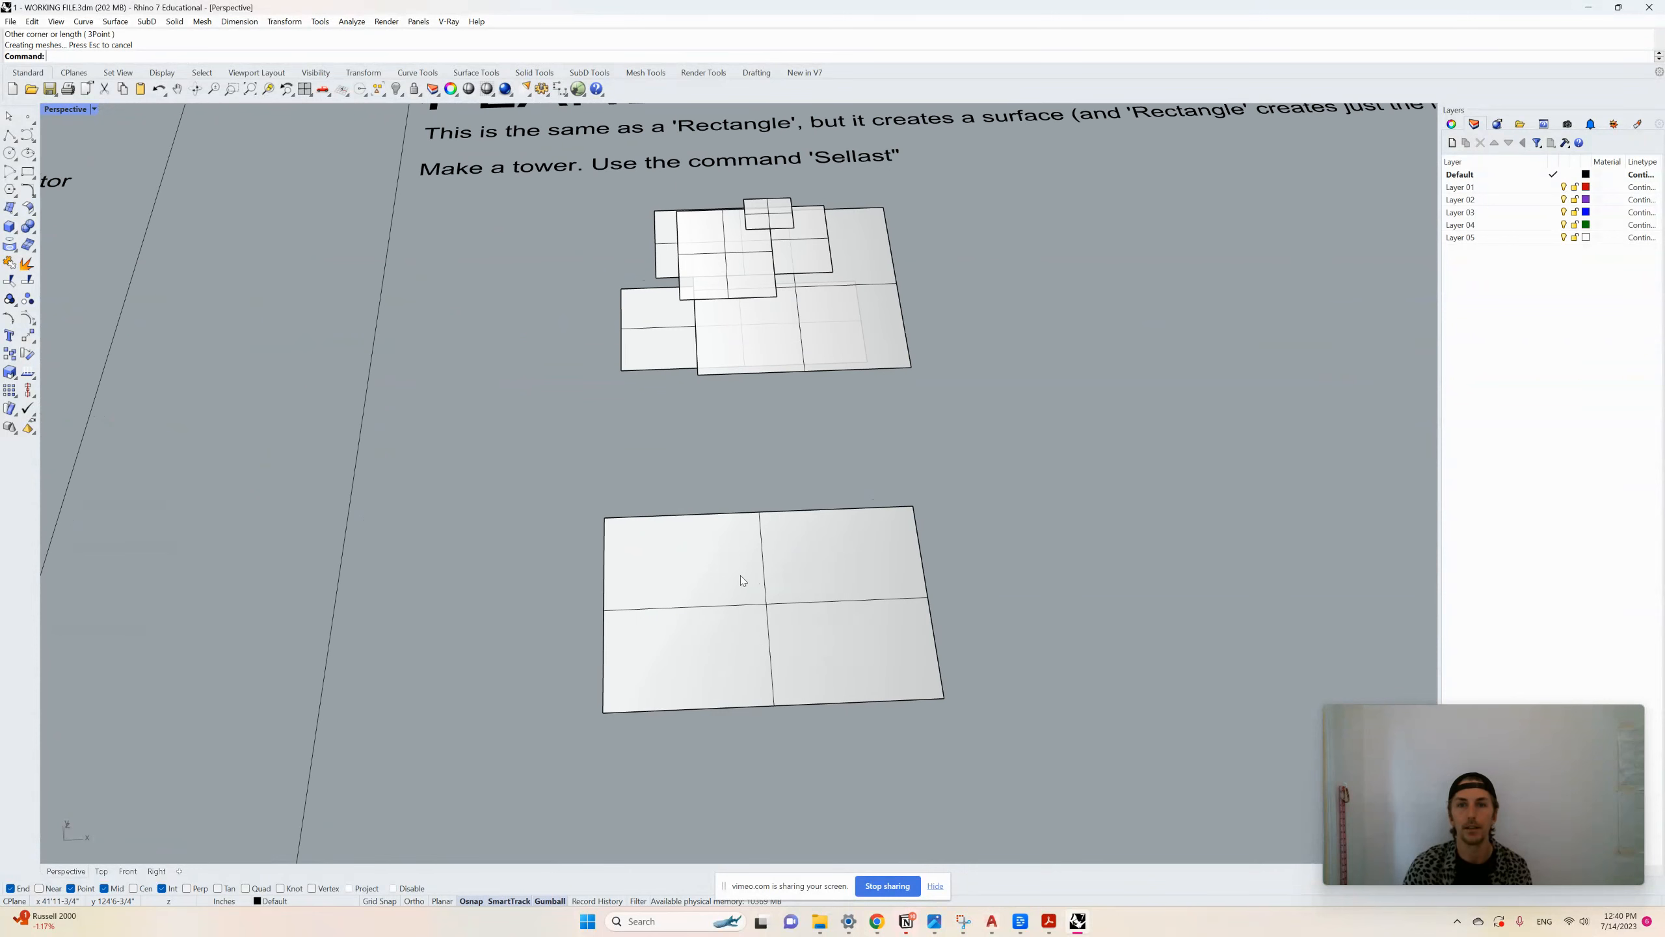
Draw a second, smaller plane inside the base plane, slightly toward its right side
key("Return")
left_click(693, 543)
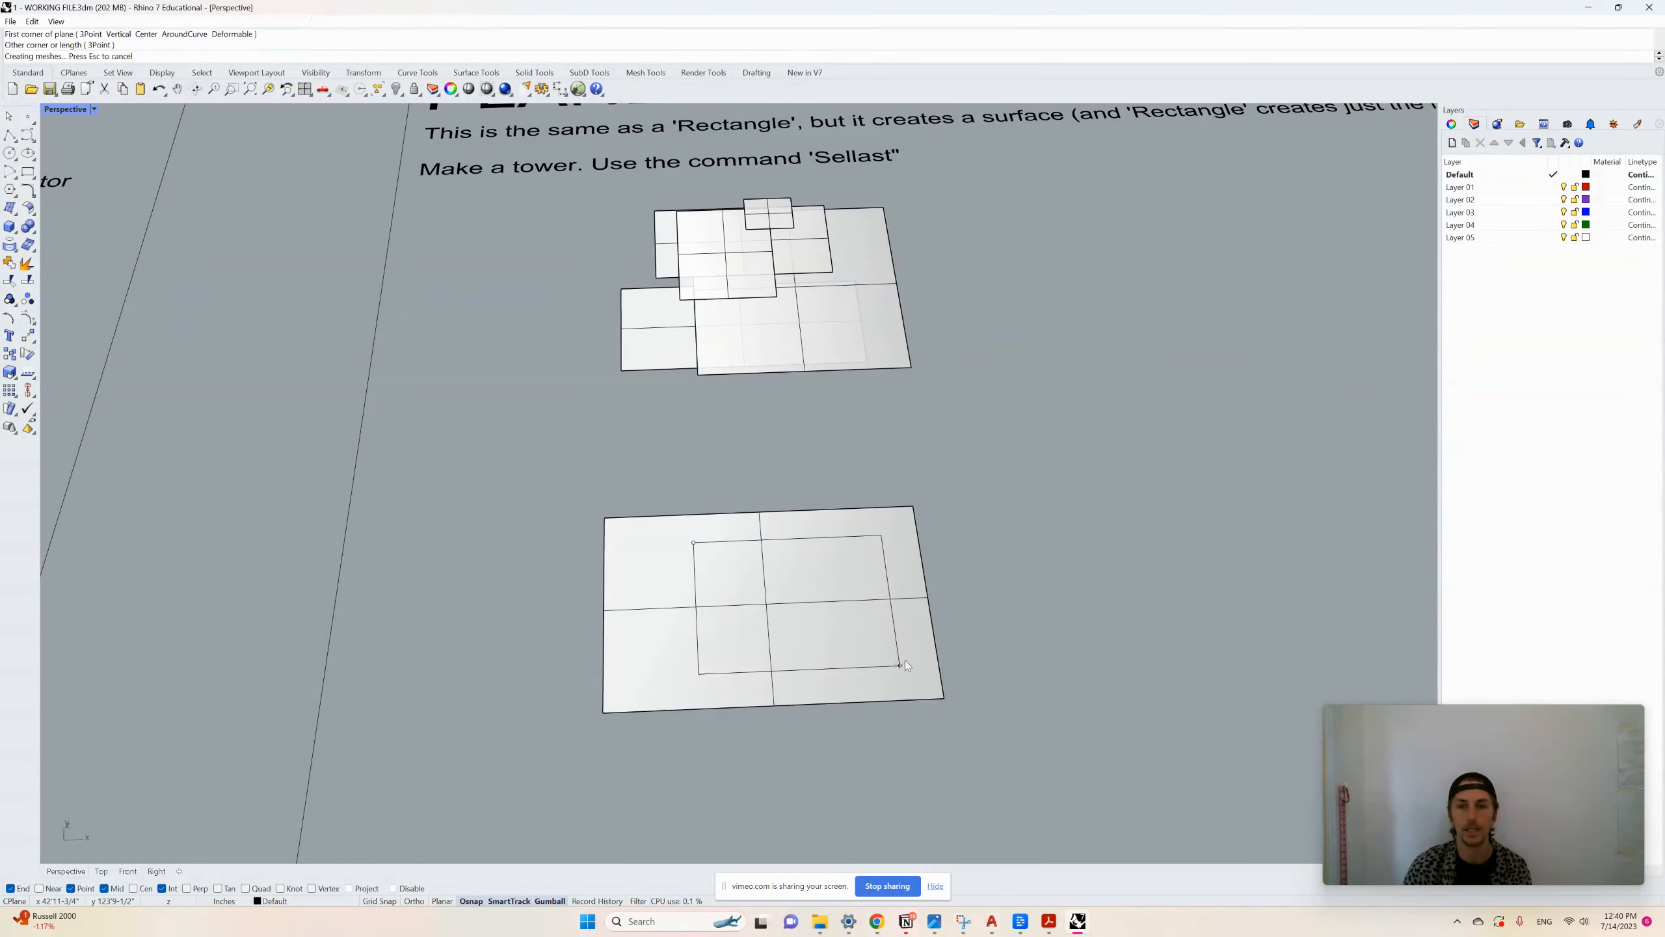
left_click(901, 665)
scroll(872, 594, "down", 3)
mouse_move(872, 594)
right_mouse_down()
mouse_move(869, 570)
mouse_move(837, 575)
mouse_move(836, 544)
mouse_move(853, 543)
mouse_move(859, 577)
right_mouse_up()
scroll(840, 564, "up", 5)
scroll(848, 564, "down", 2)
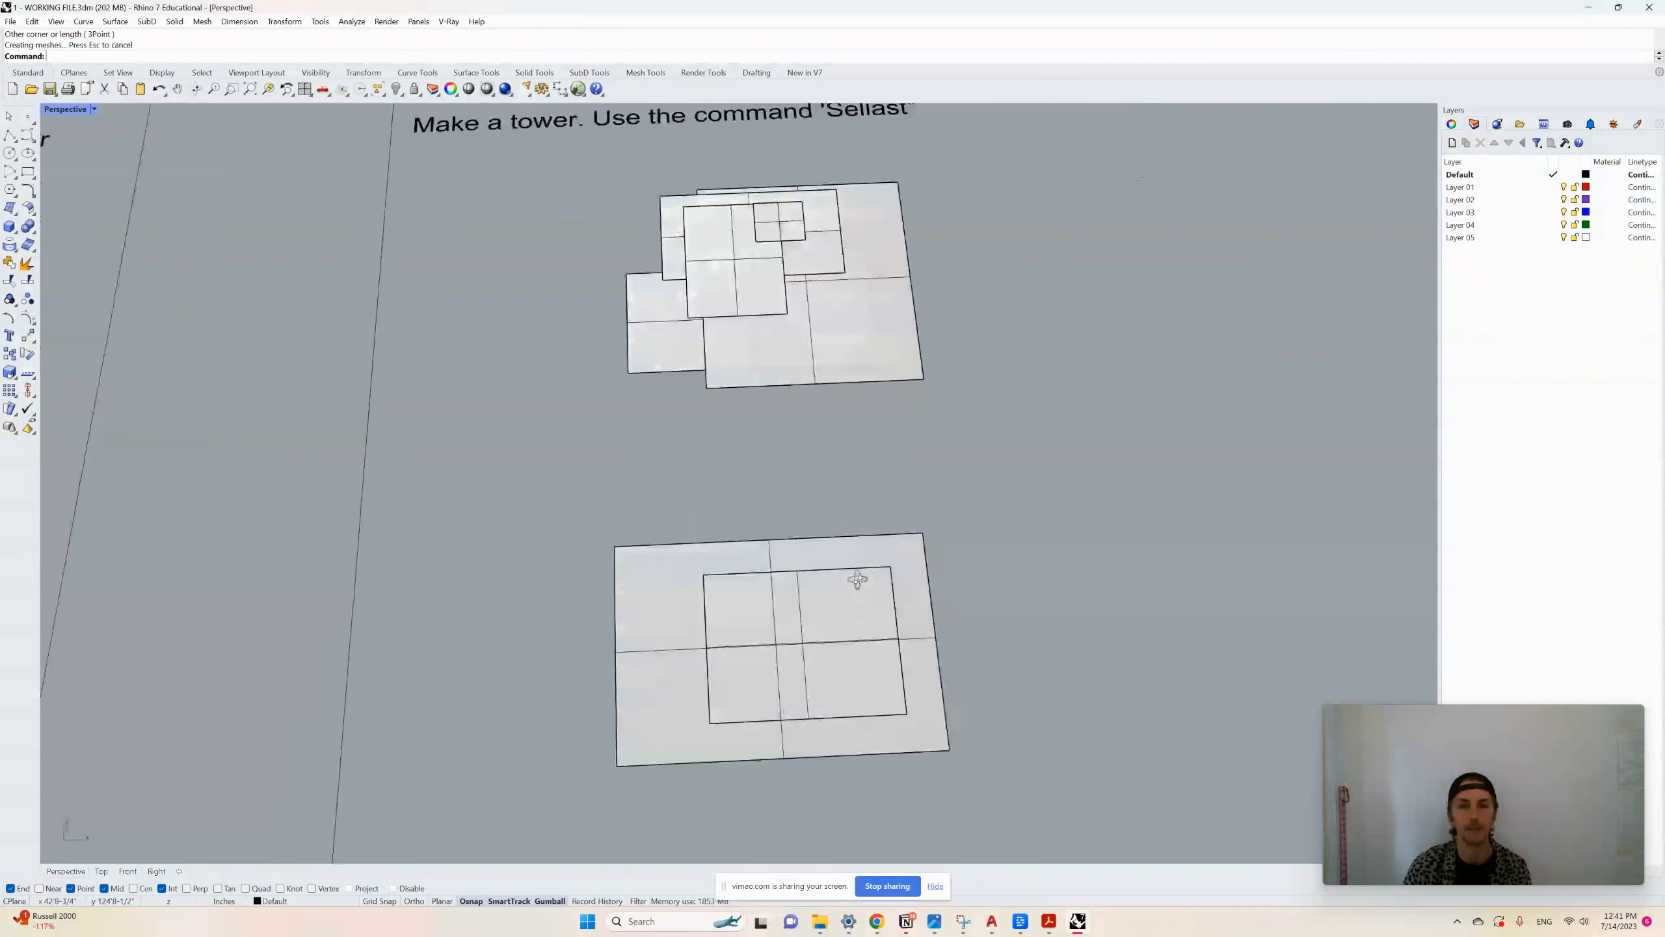
left_click(917, 697)
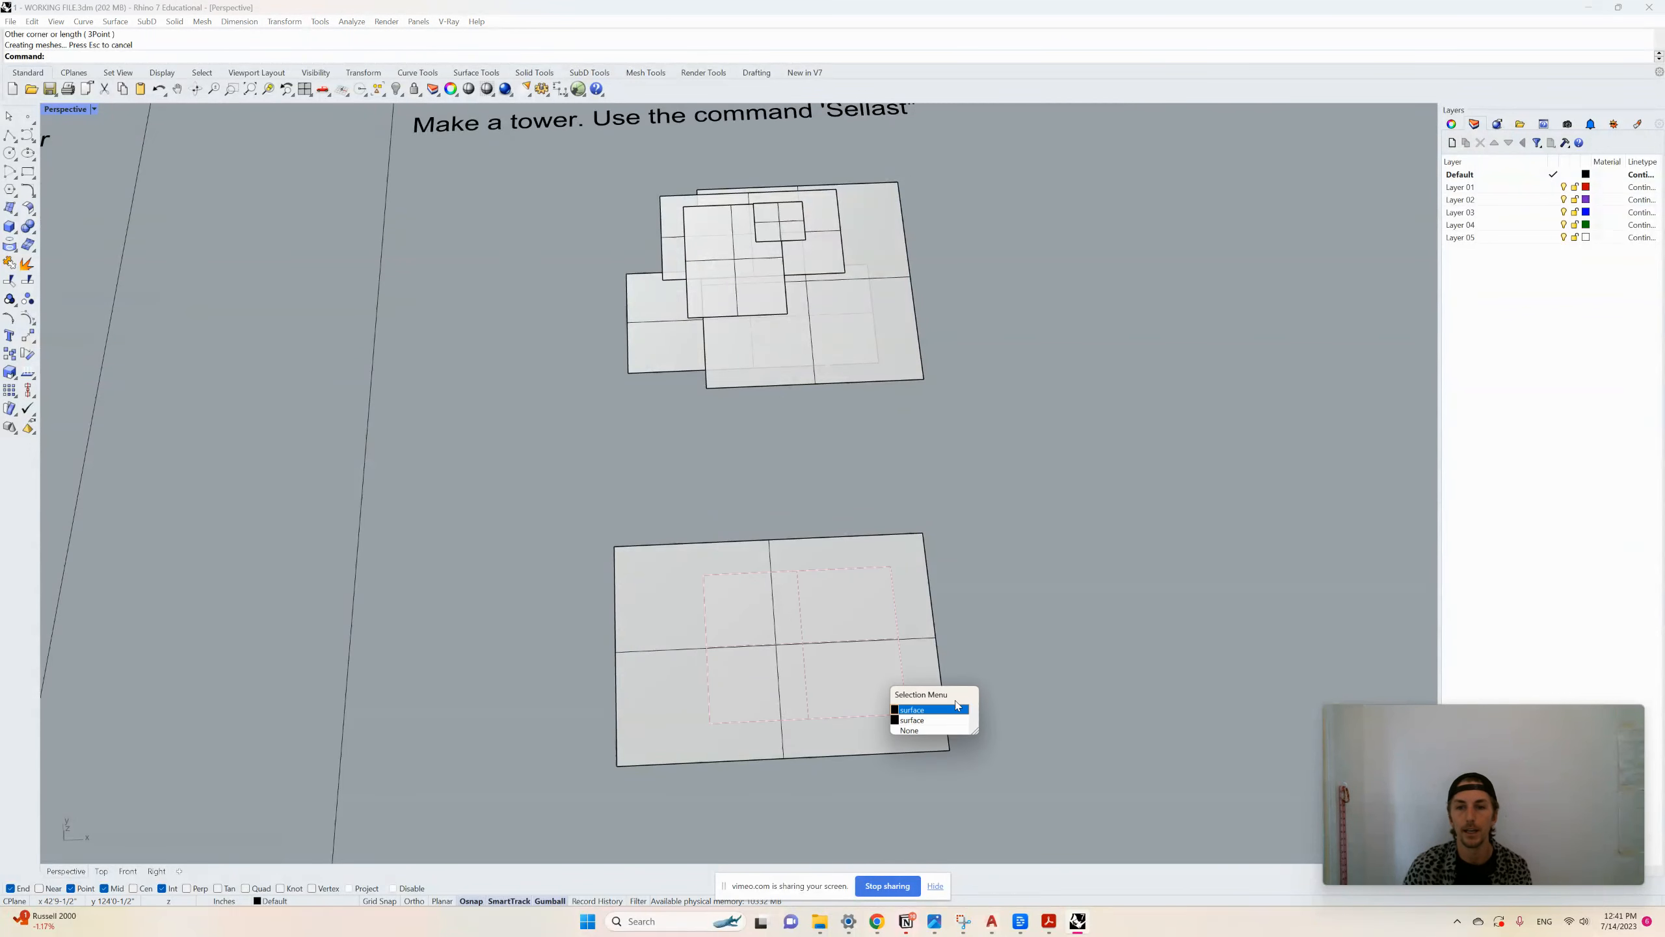
left_click(939, 732)
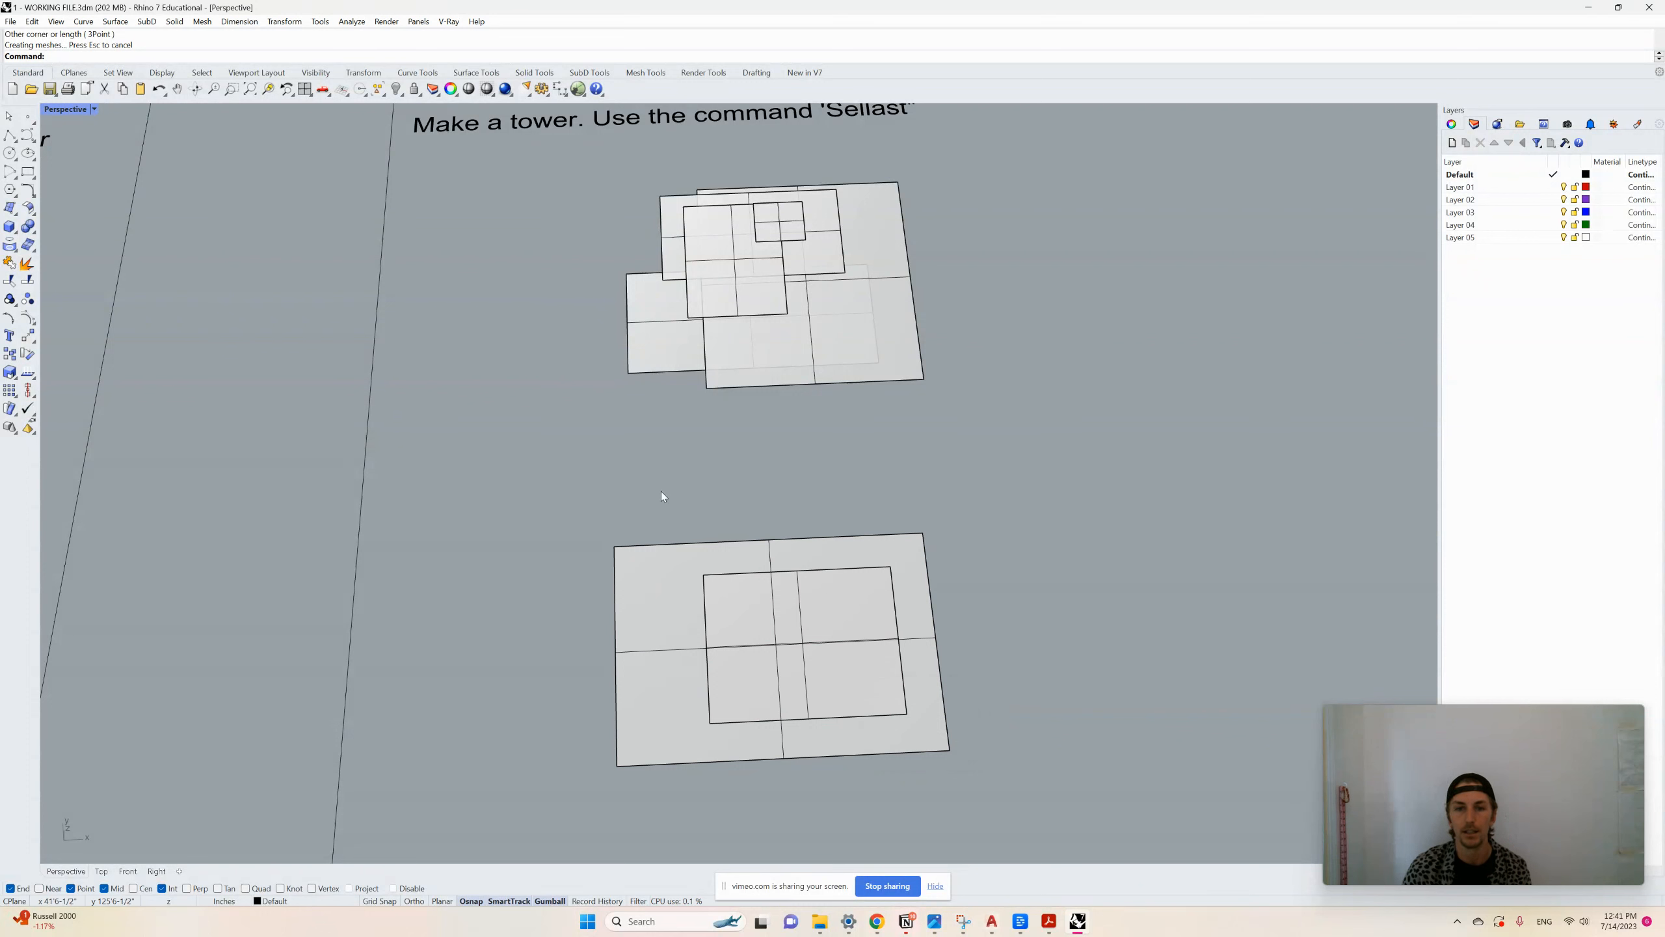
left_click_drag(661, 489, 917, 792)
left_click(1107, 734)
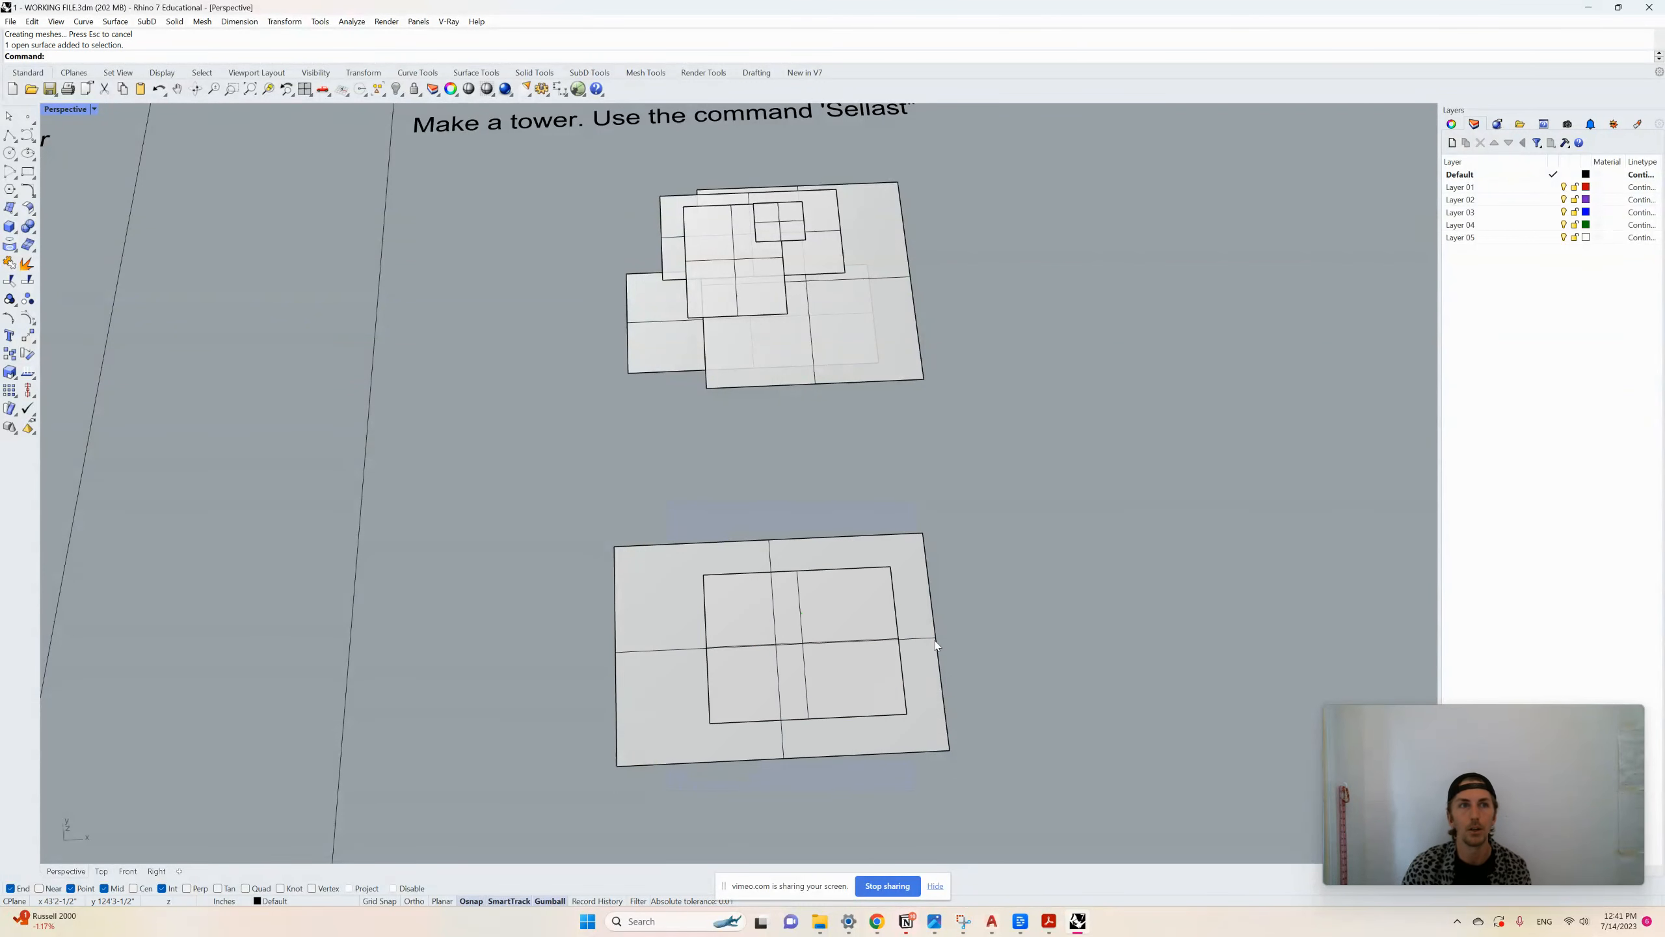
type("Dr")
key("BackSpace")
key("BackSpace")
key("BackSpace")
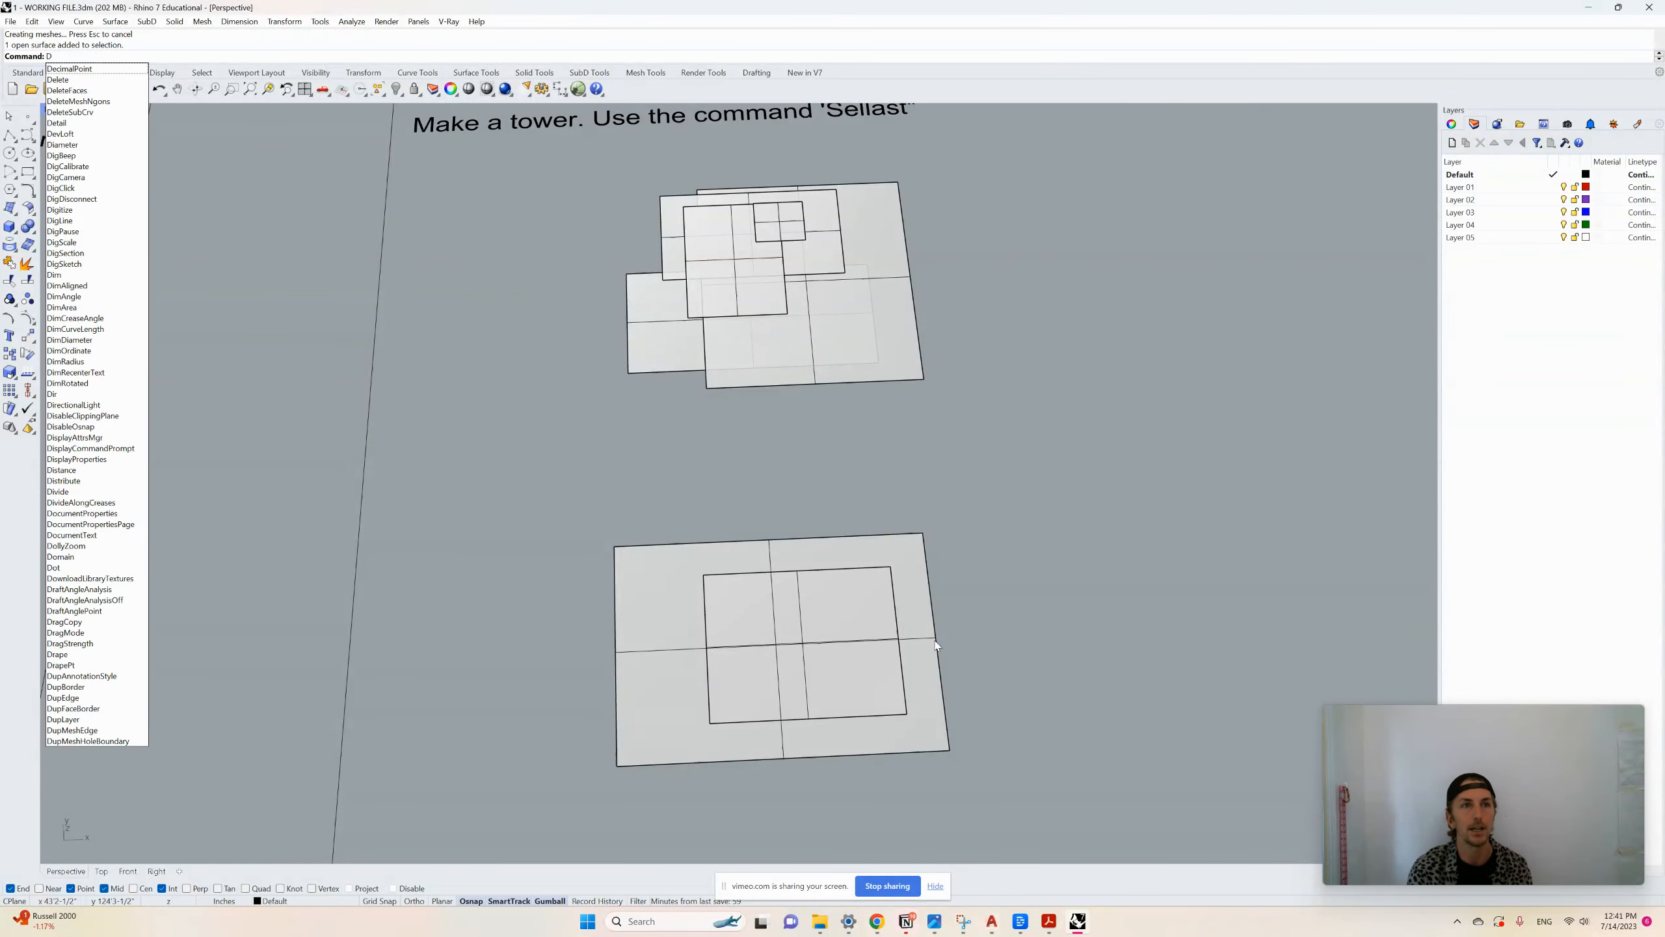
Select the most recently drawn plane with SelLast and raise it vertically by 2 inches
type("Sel")
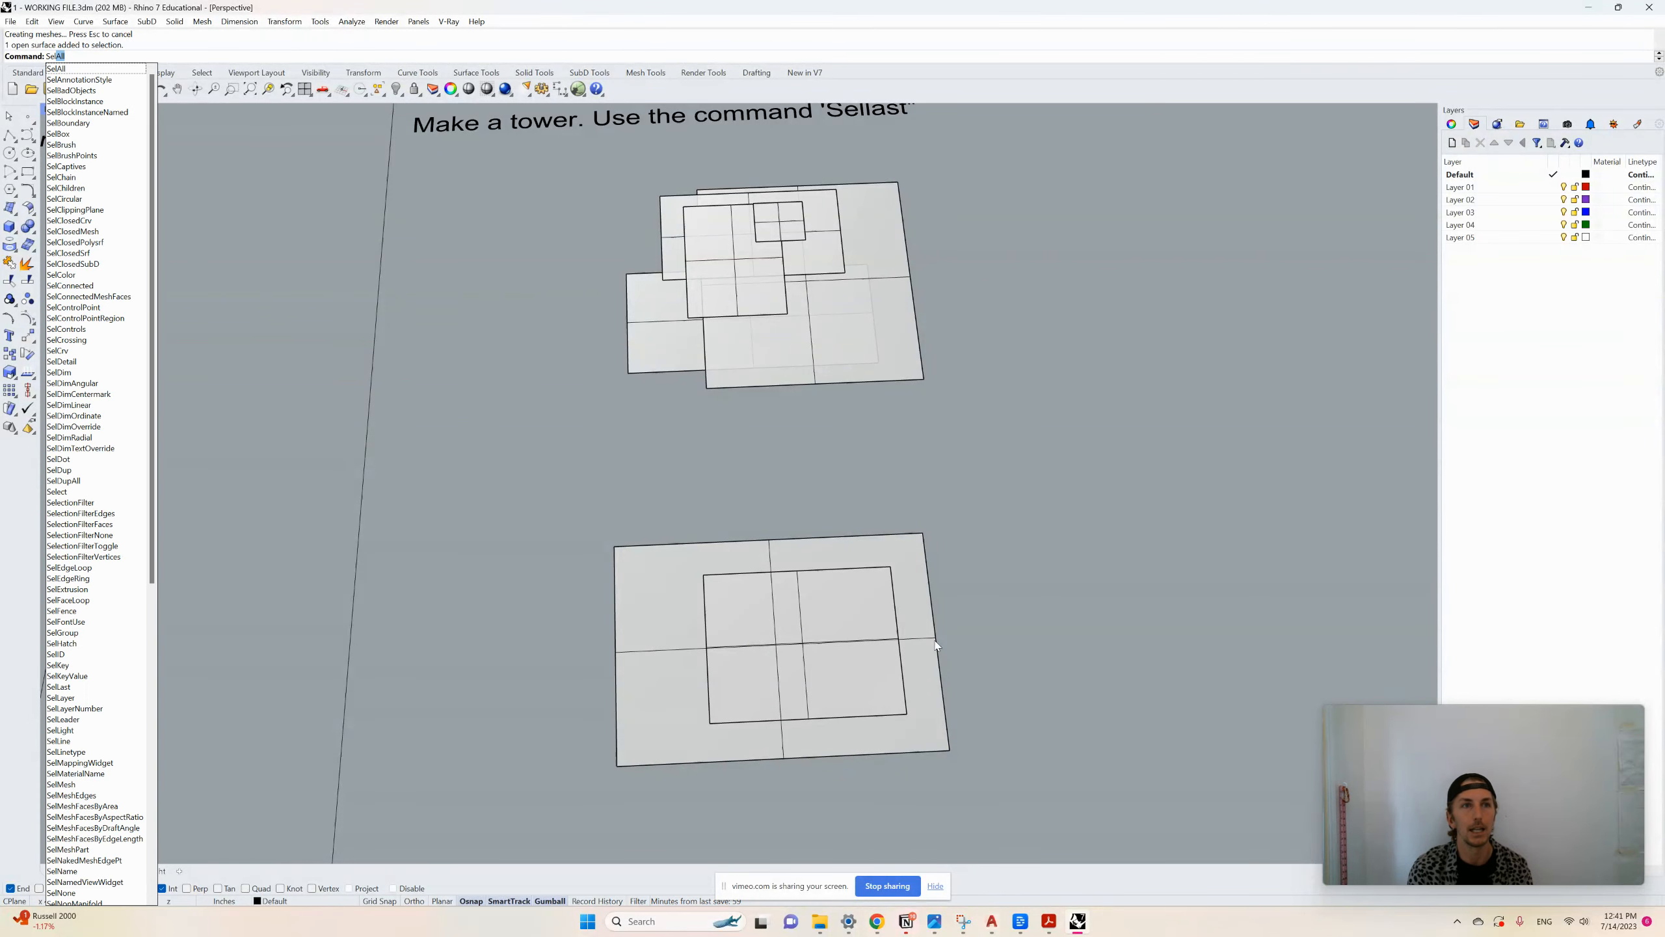
type("Last")
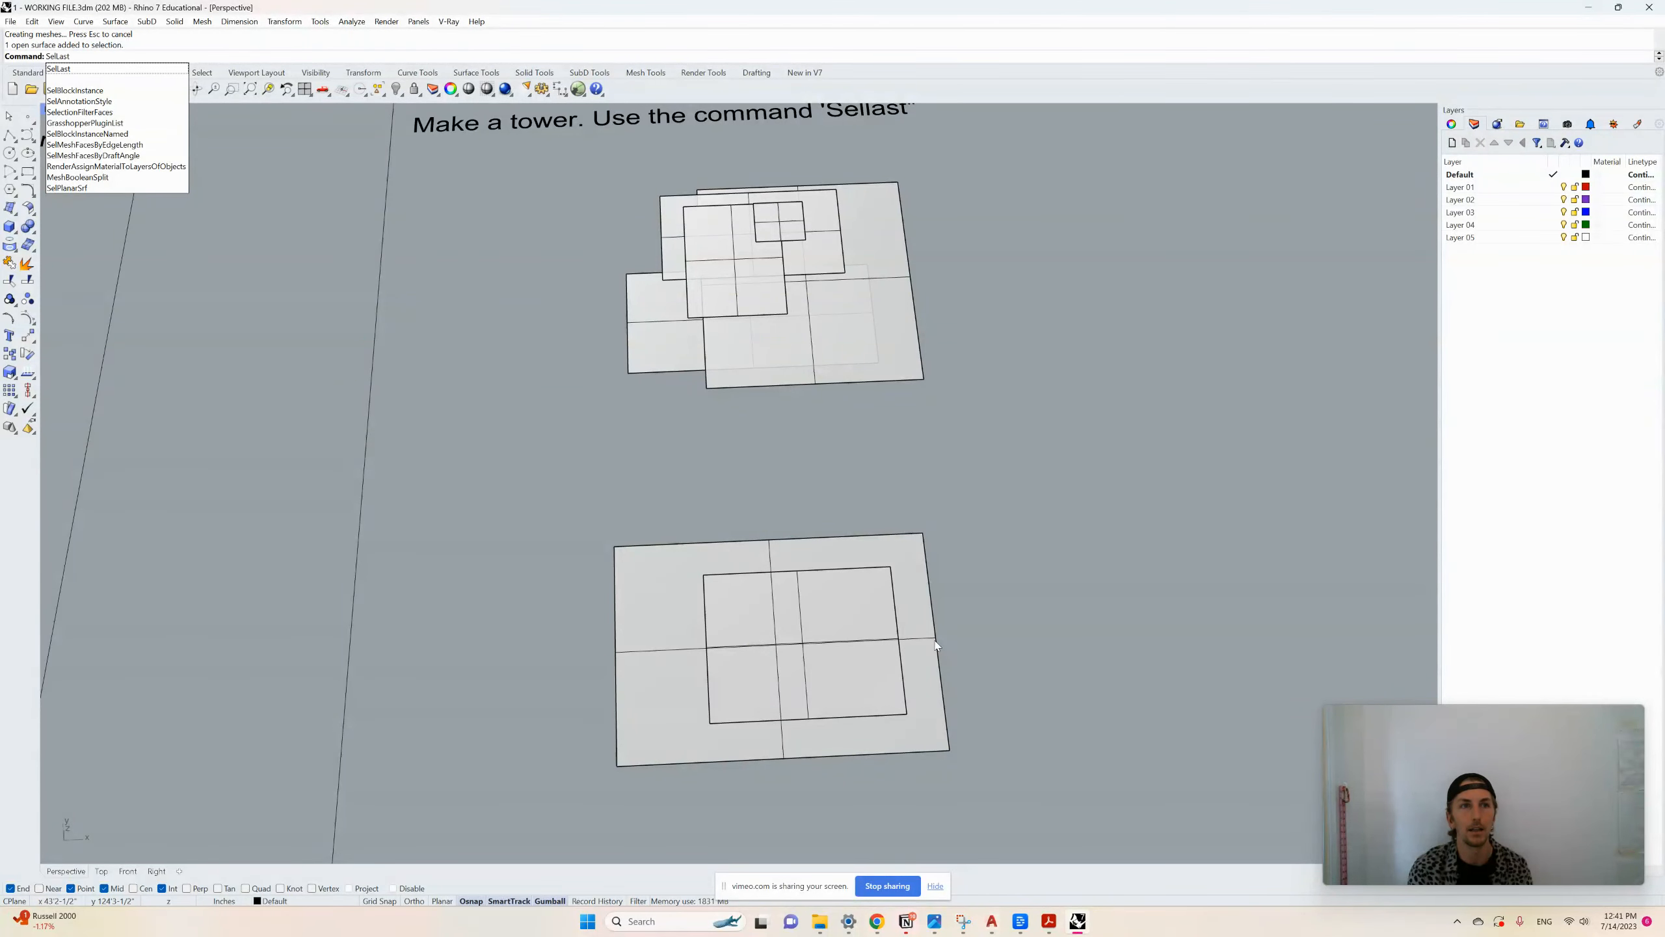
key("Return")
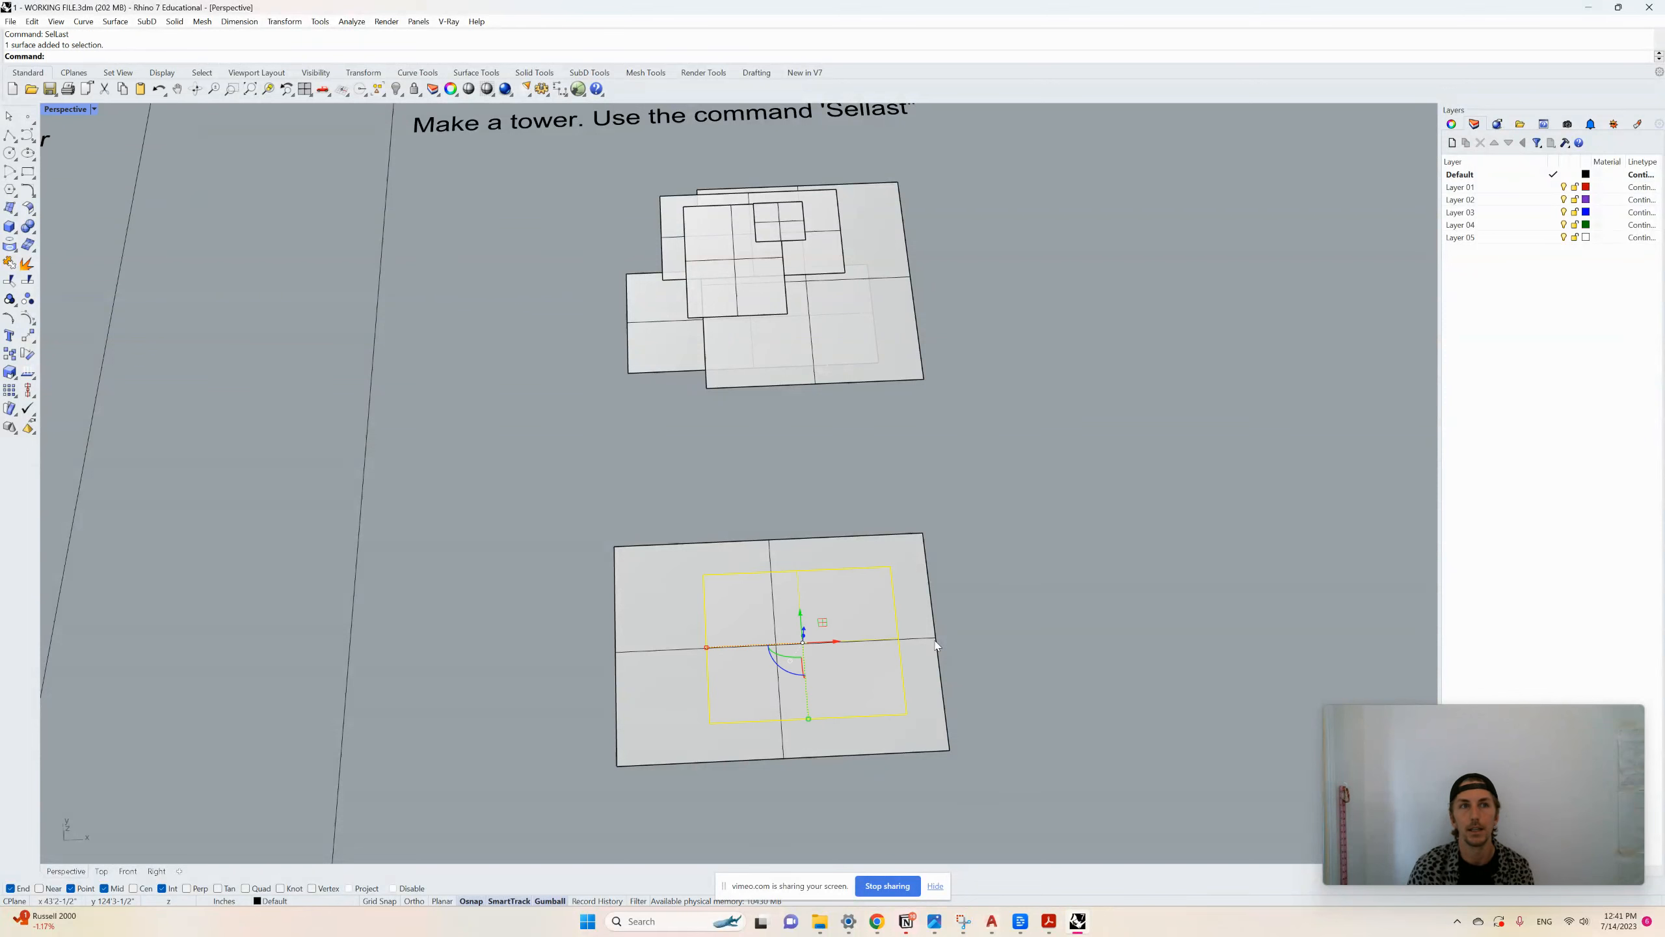
scroll(954, 631, "down", 4)
right_click_drag(953, 635, 869, 580)
scroll(846, 577, "up", 5)
right_click_drag(1075, 576, 1057, 572)
scroll(856, 564, "up", 3)
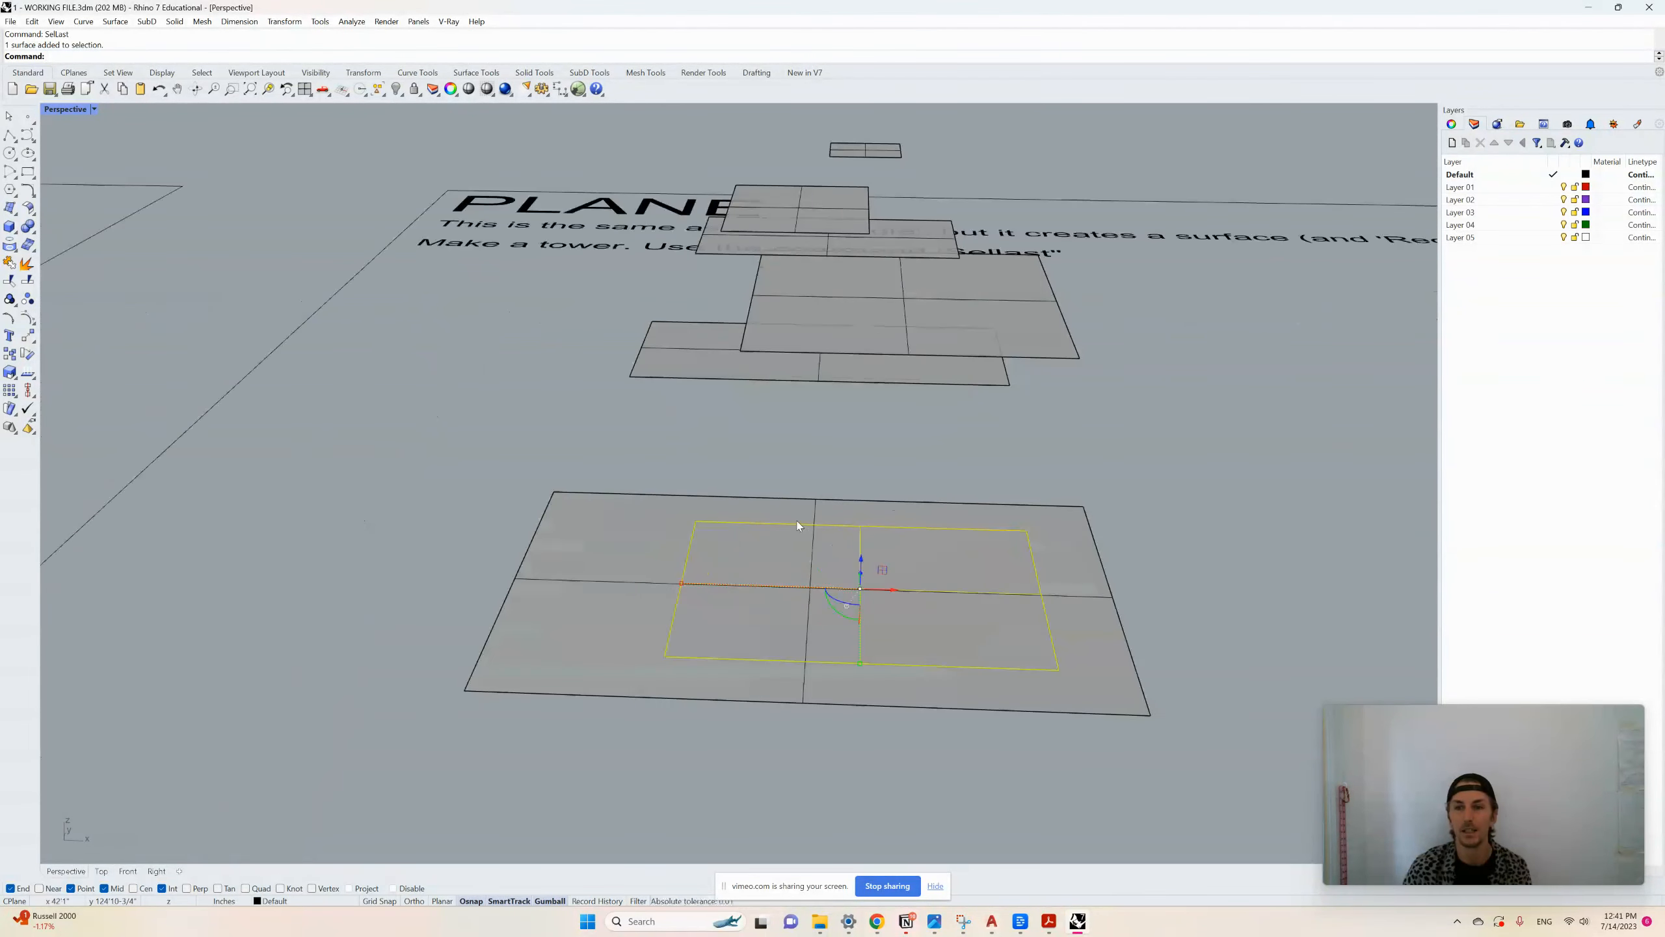
right_click_drag(870, 565, 882, 525)
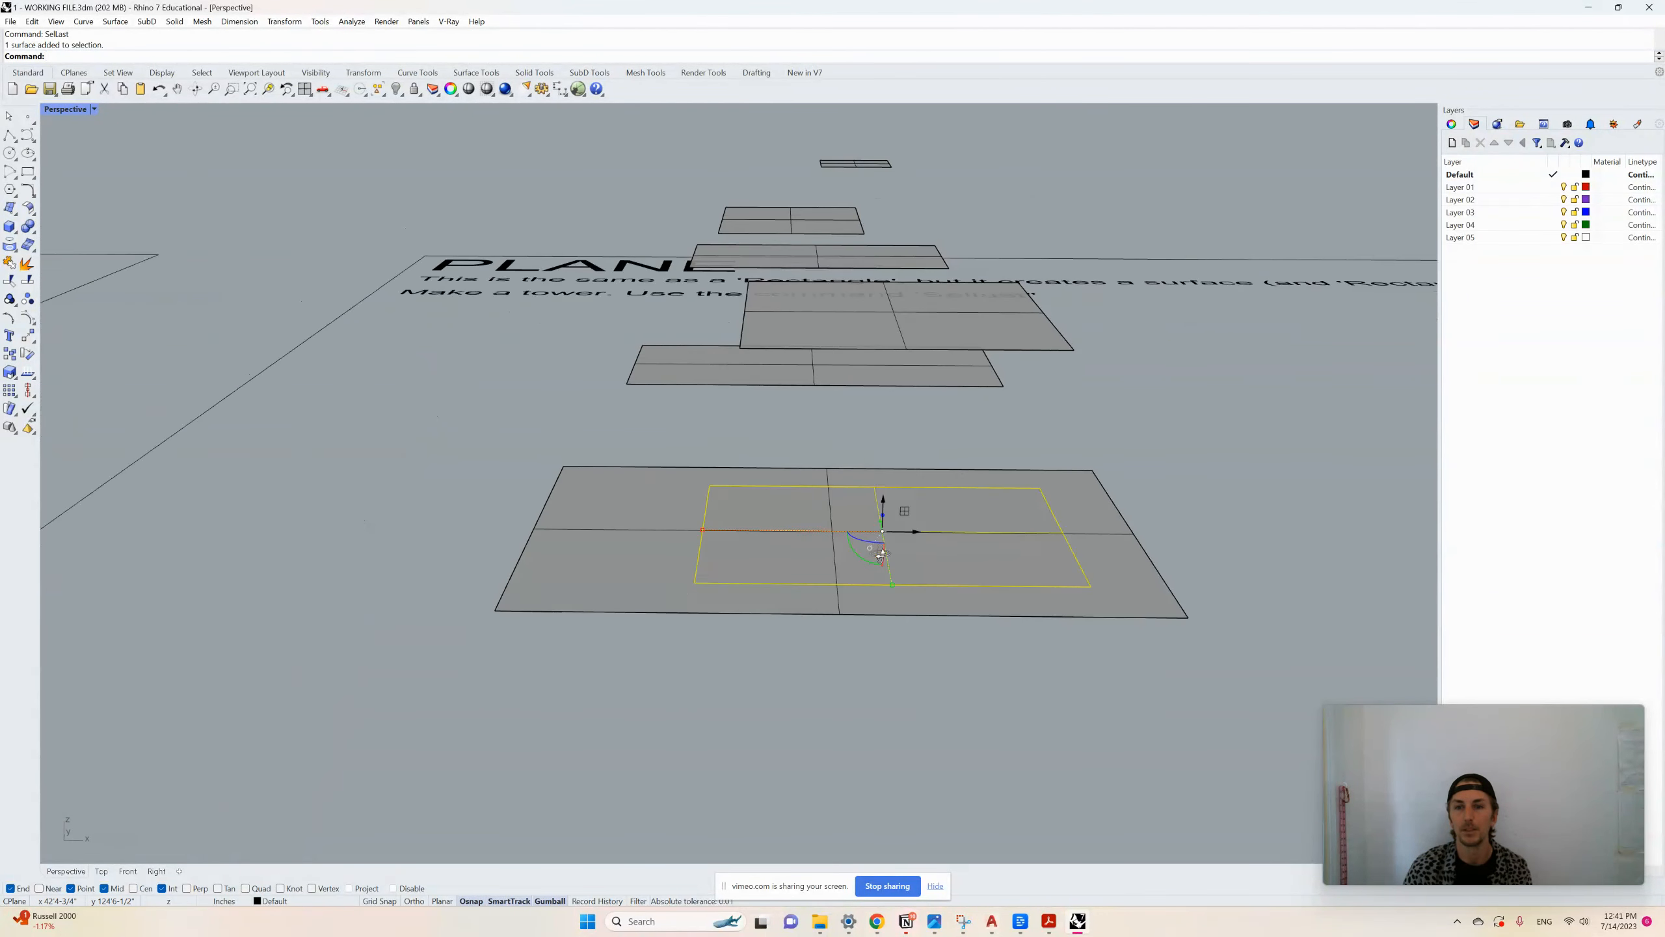
left_click(884, 502)
type("2")
key("Return")
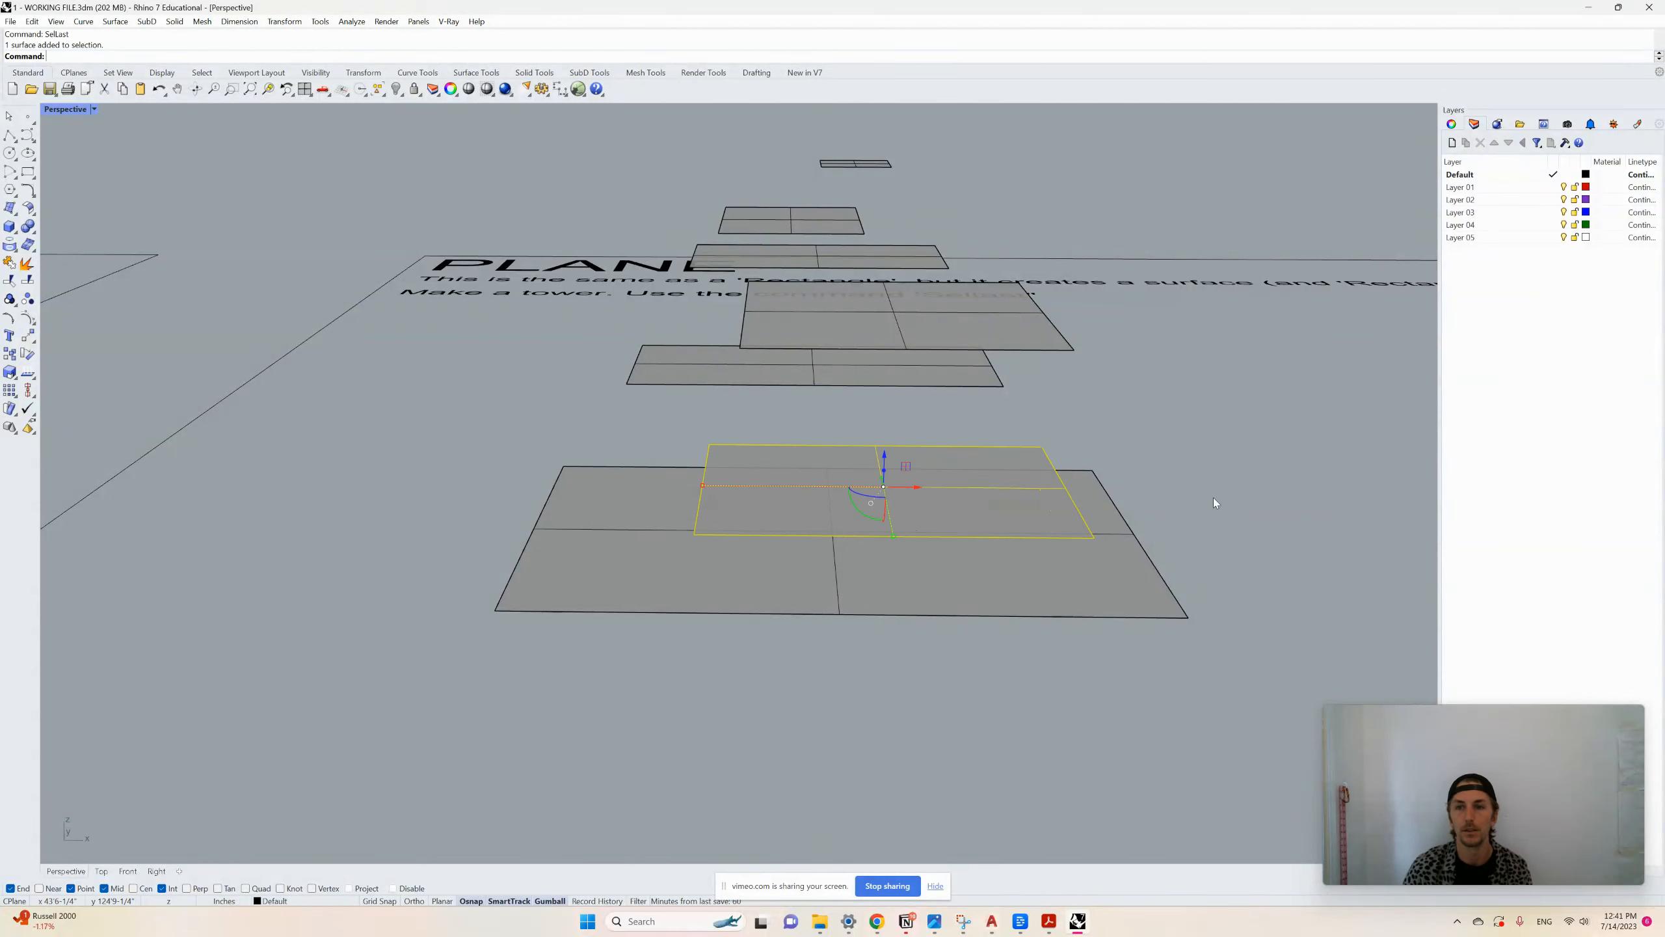
left_click(1212, 497)
Draw a third plane on the left part of the base, partly overlapping the raised second plane
right_click_drag(964, 476, 967, 566)
scroll(757, 463, "down", 2)
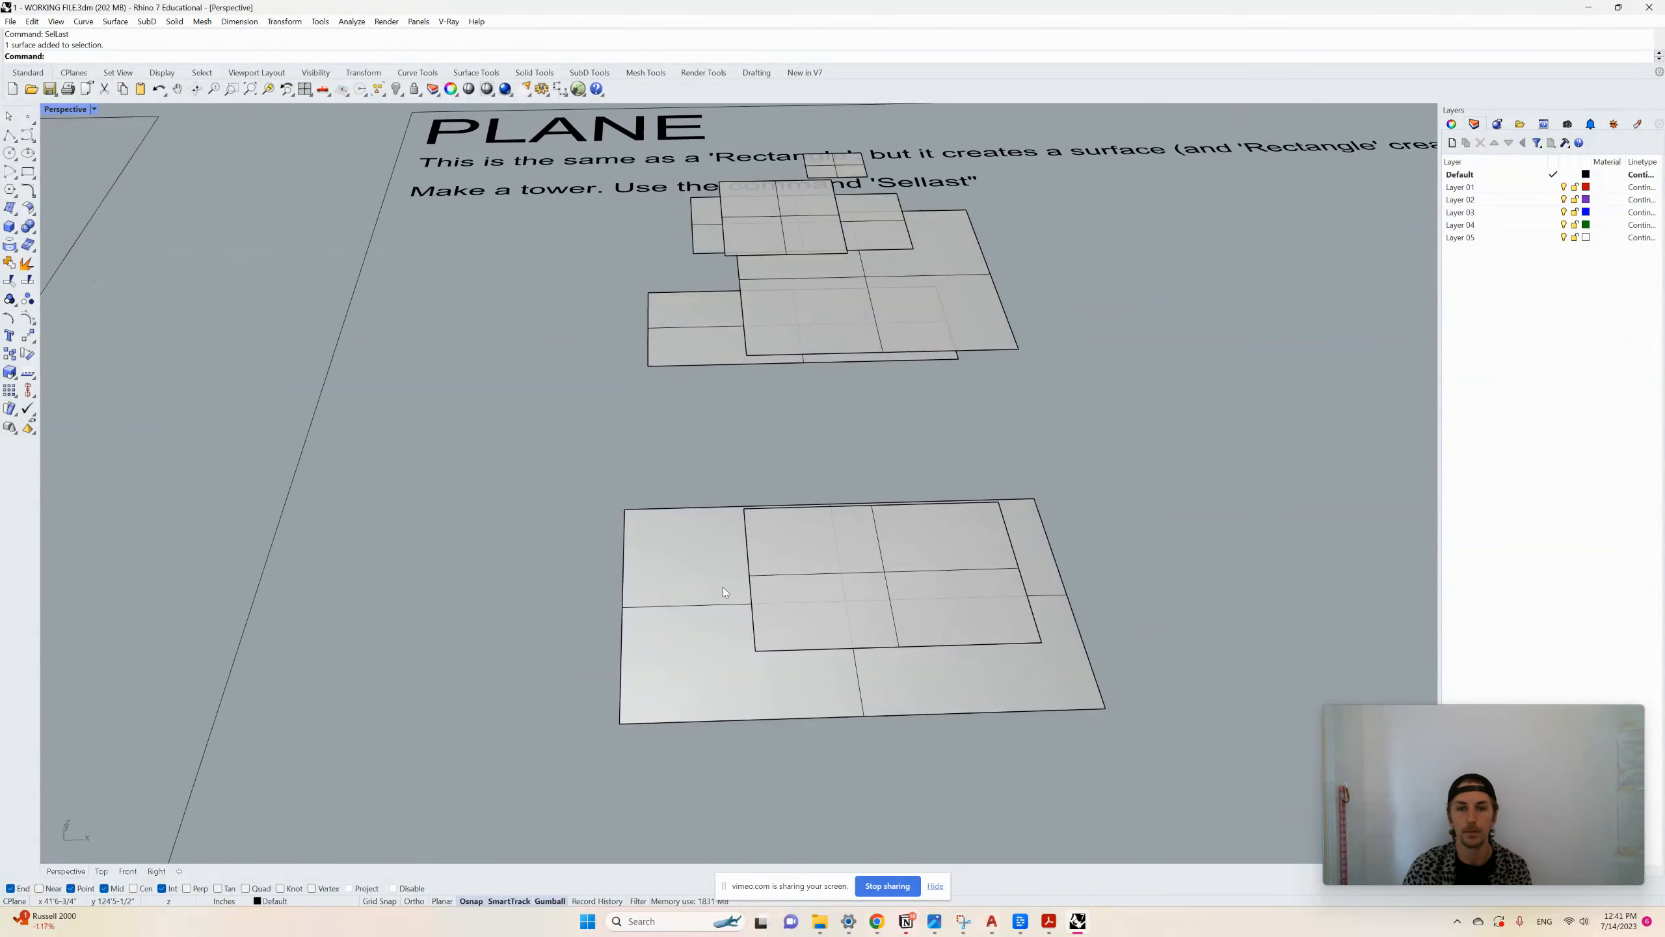
type("plane")
key("Return")
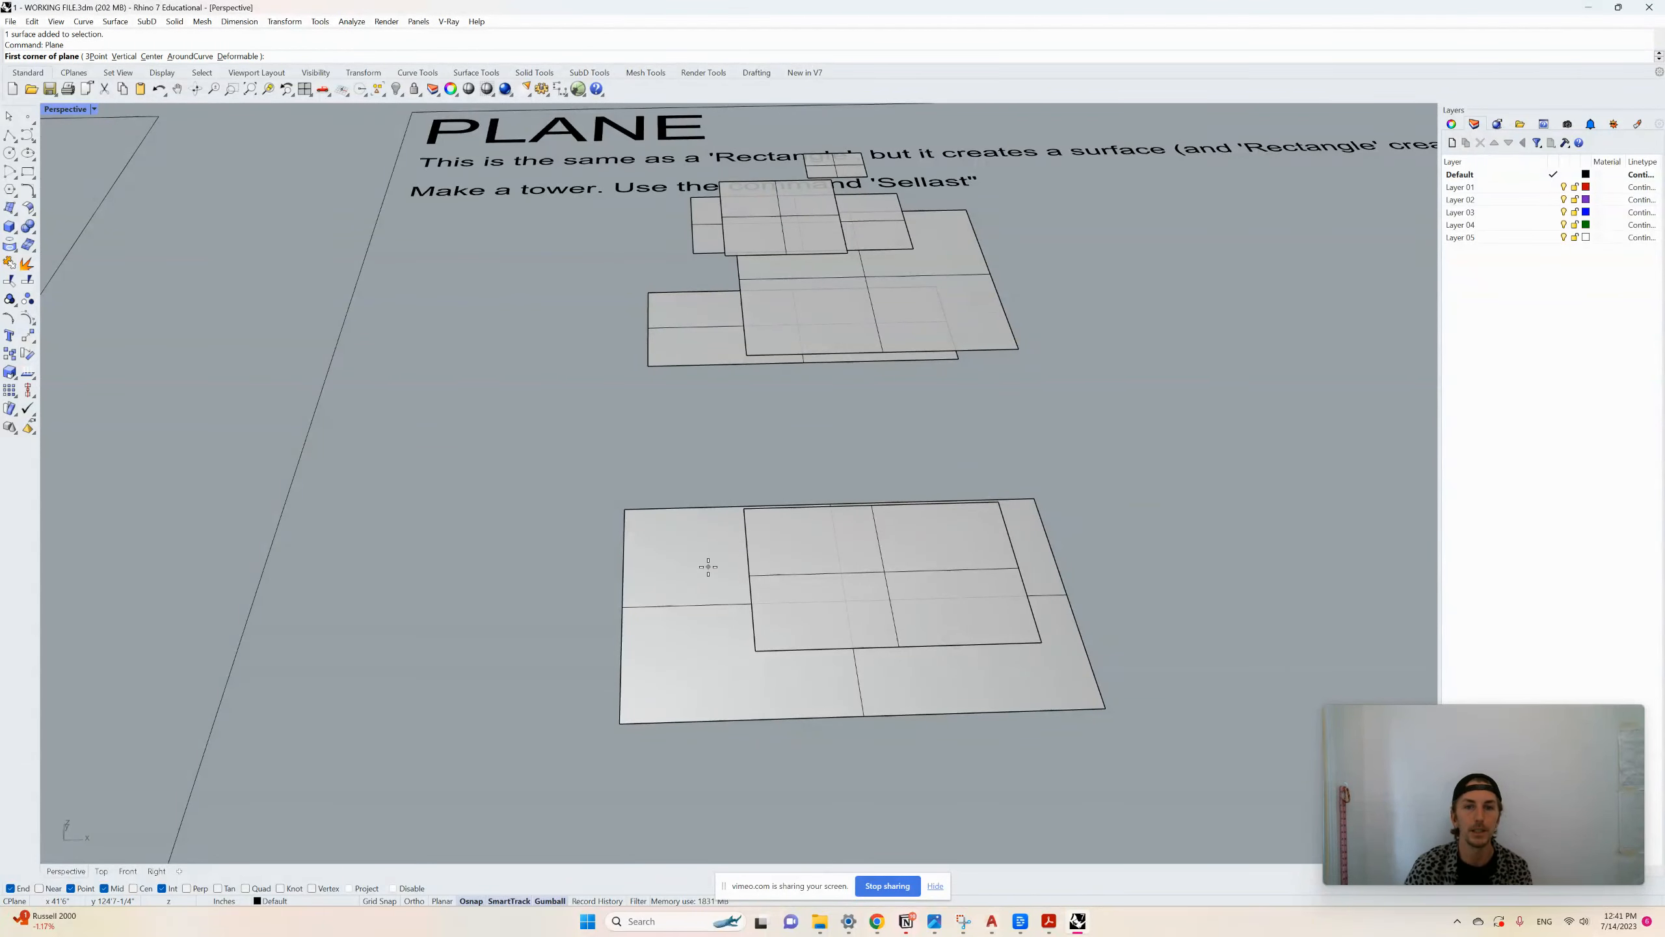
left_click(705, 561)
left_click(887, 679)
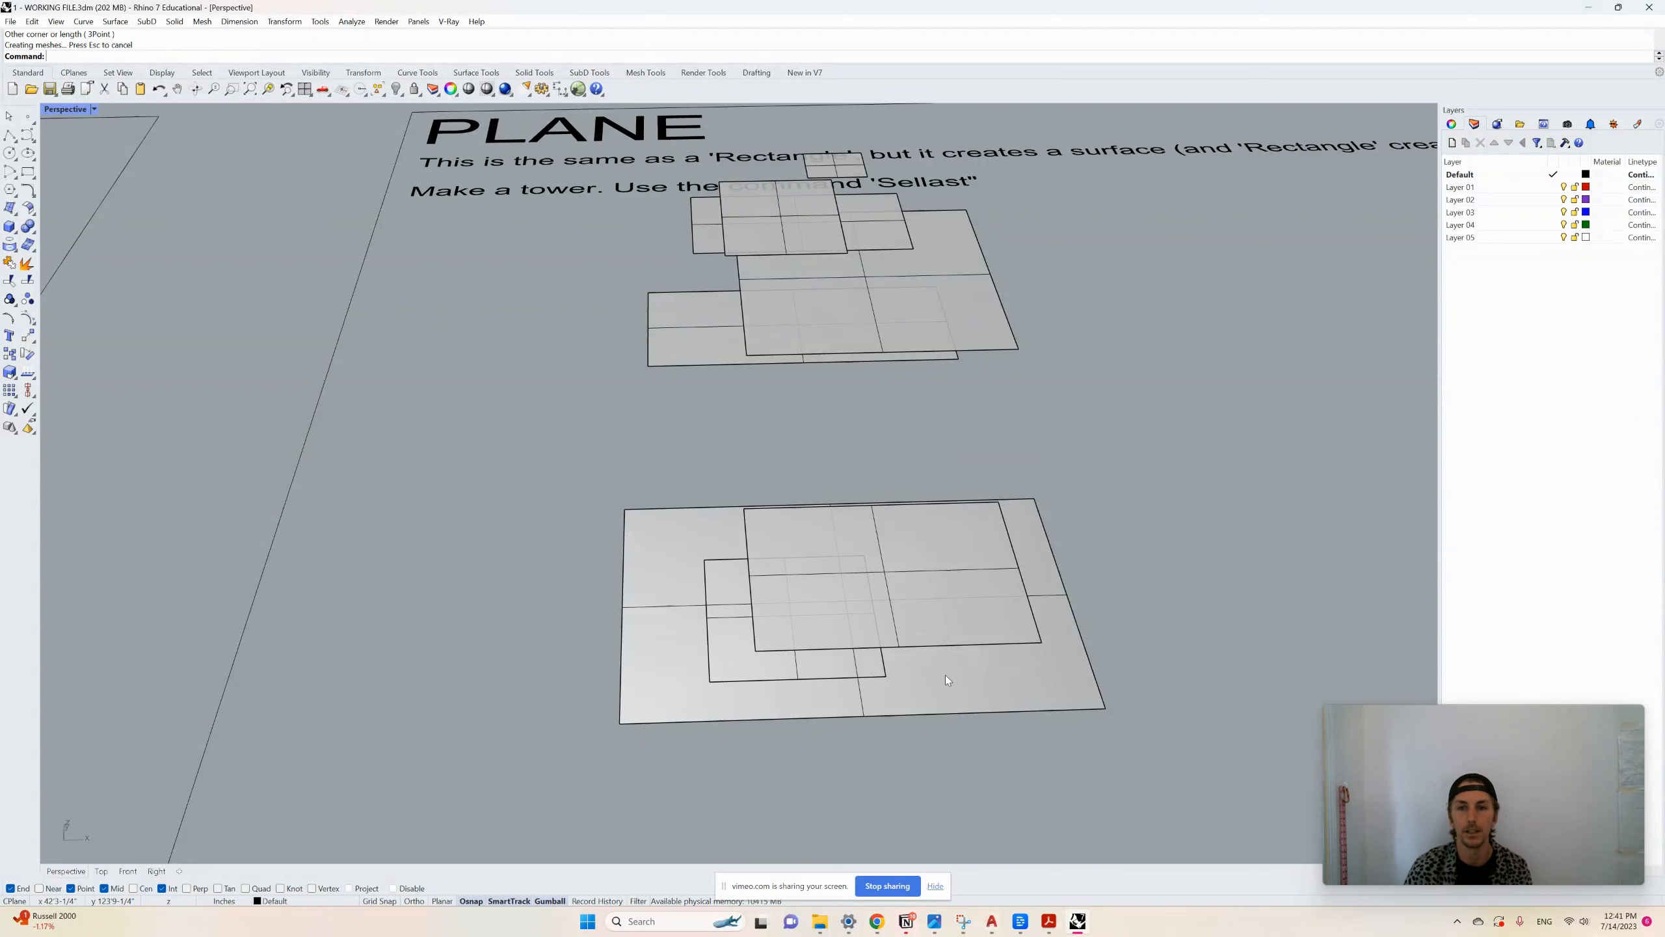
Select the third plane with SelLast, raise it vertically by 4 inches and deselect it
type("sell")
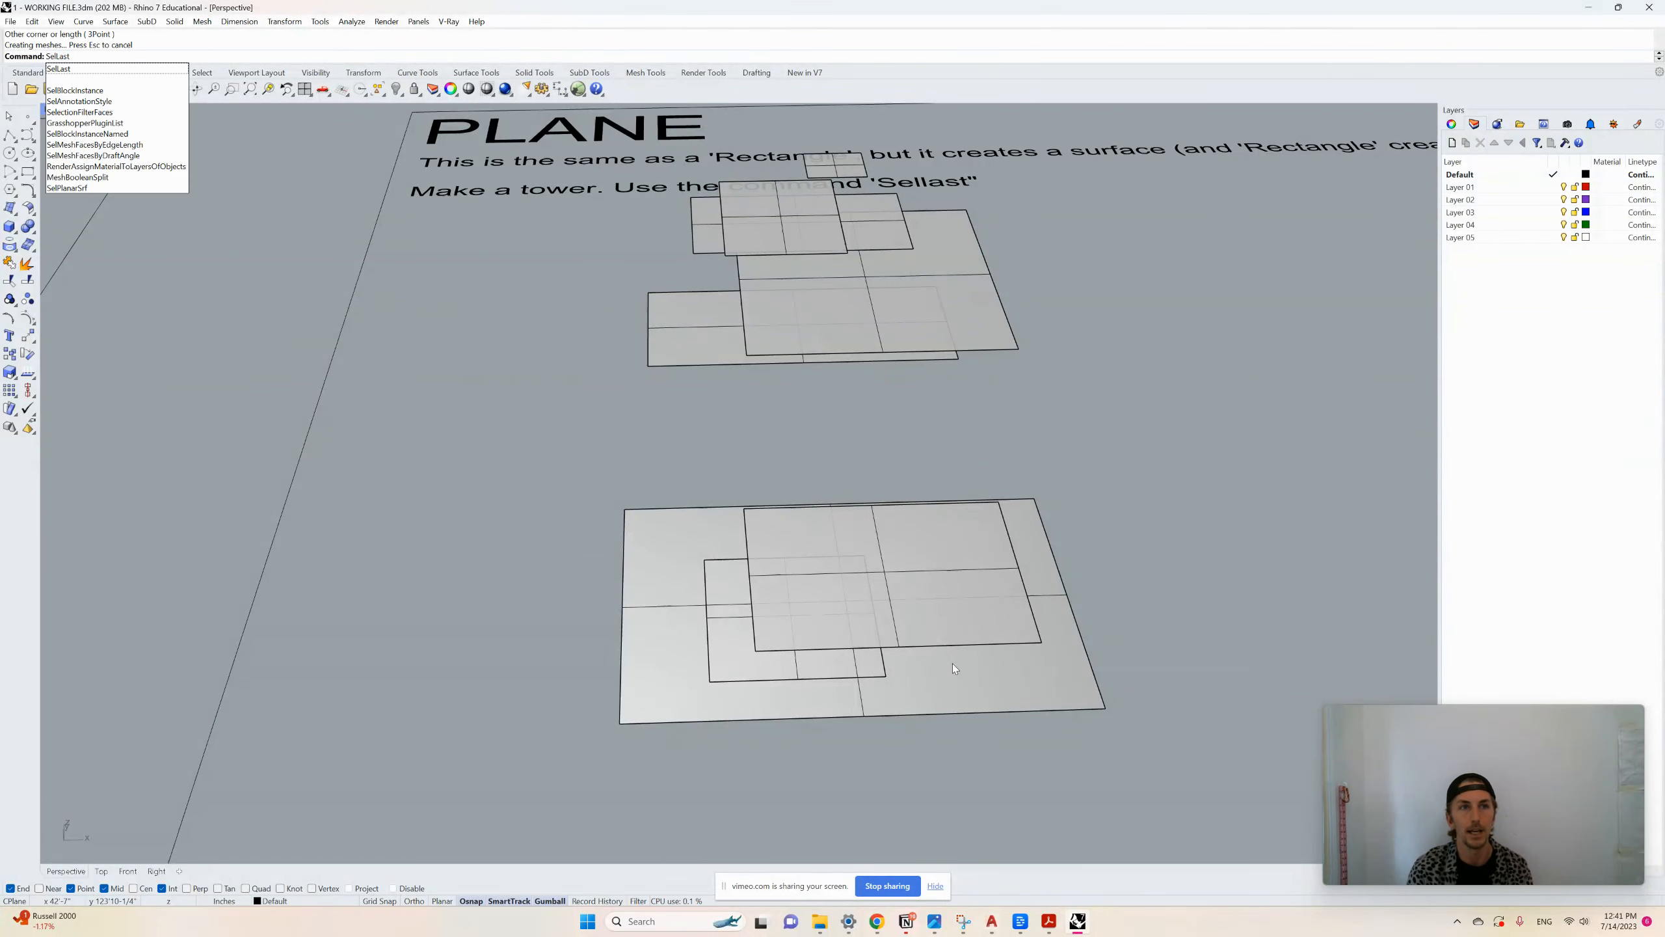
key("Return")
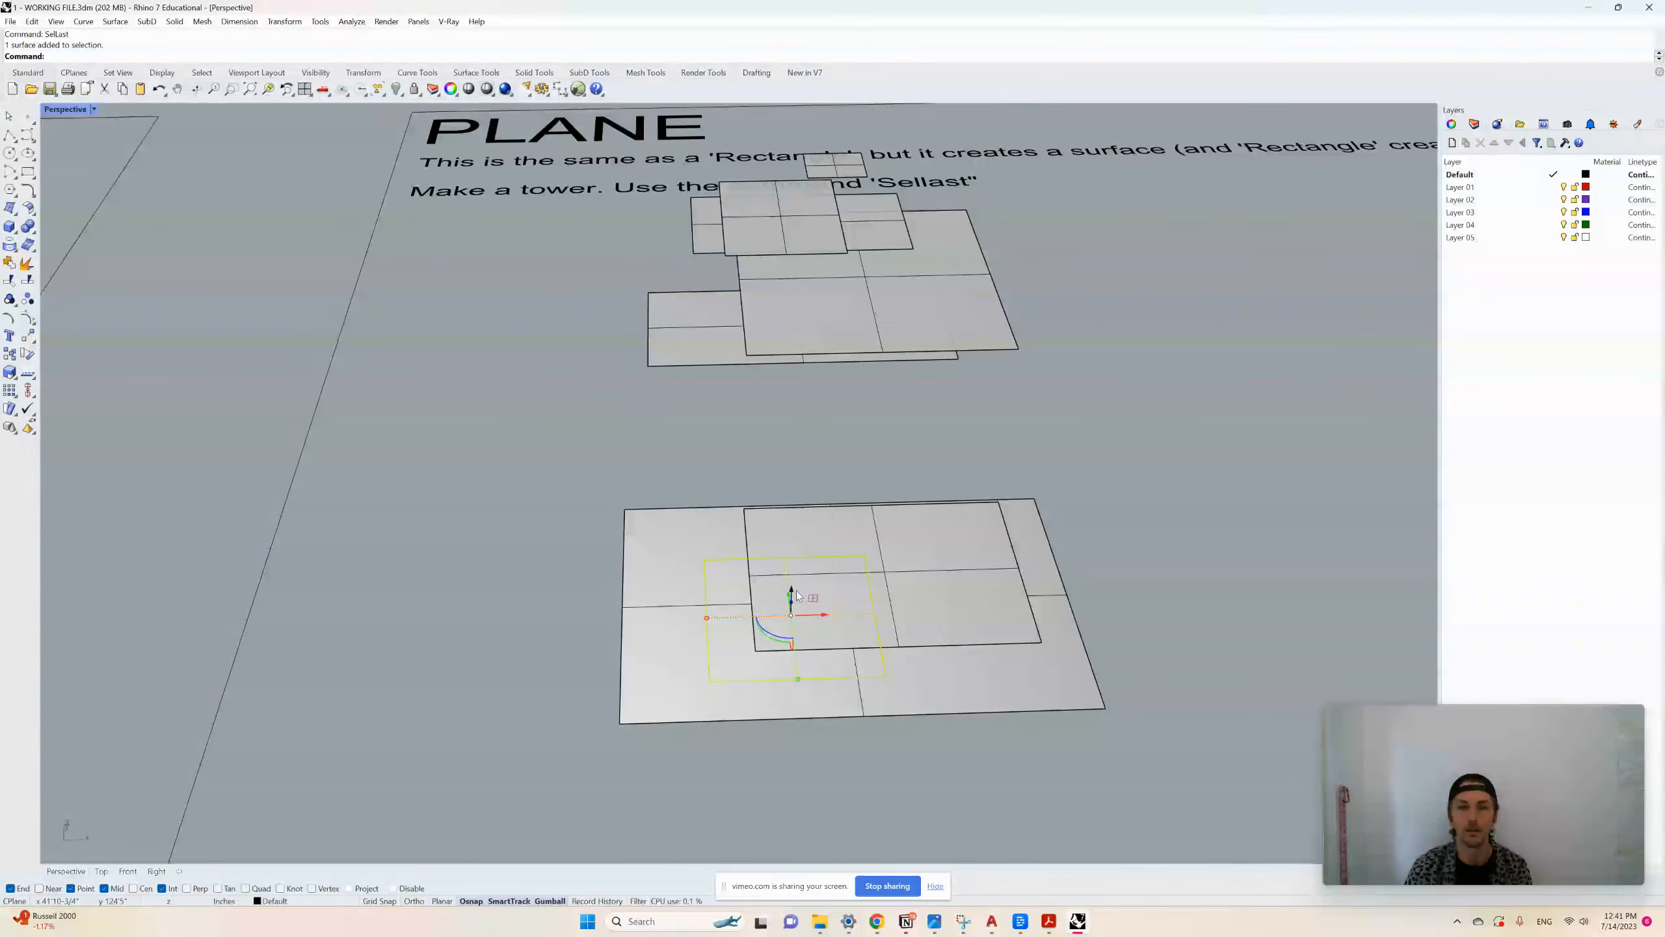
left_click(794, 594)
type("4")
key("Return")
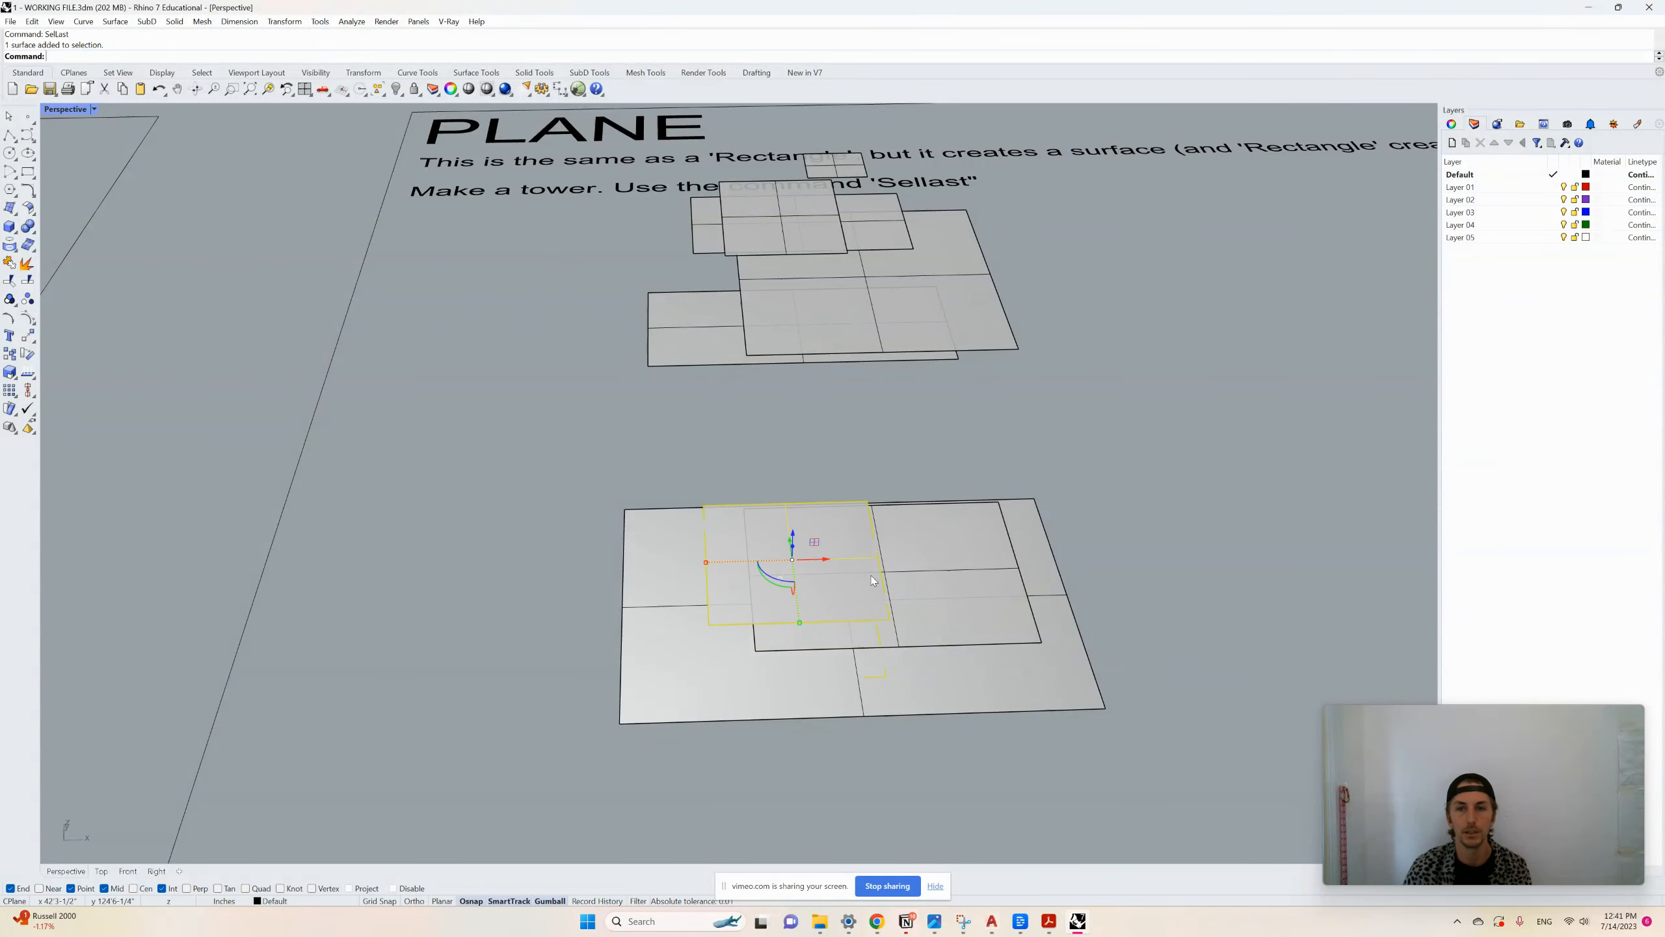
left_click(1161, 482)
Draw a small fourth plane near the middle of the tower, overlapping the second and third planes
type("plane")
key("Return")
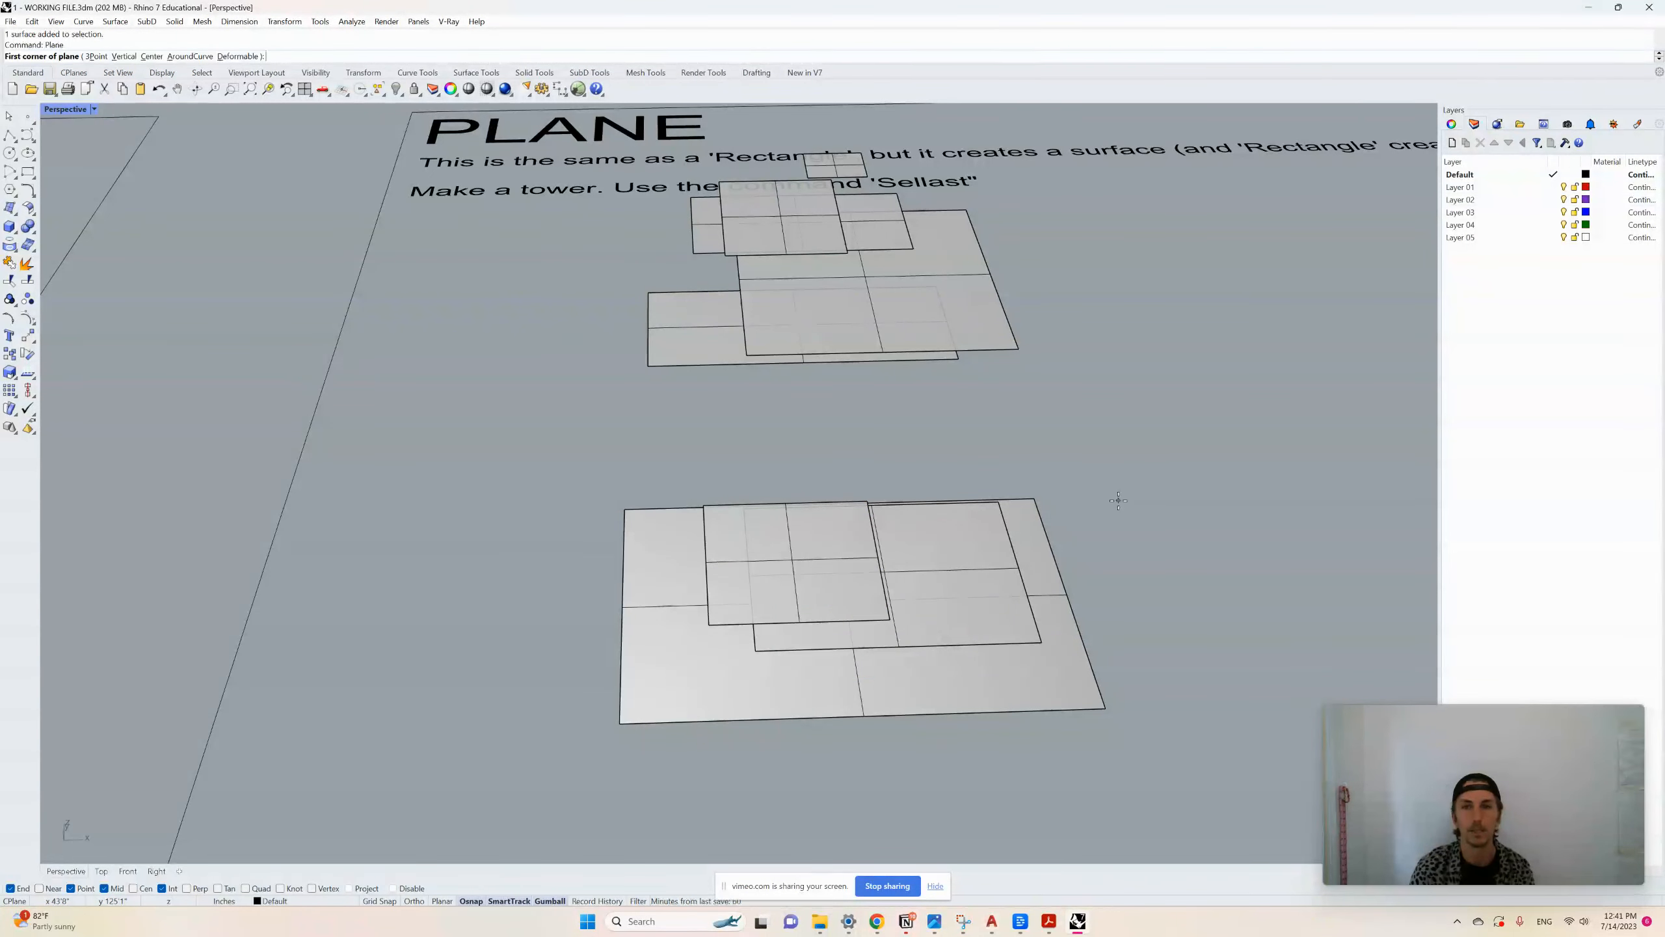
right_click_drag(1118, 500, 1103, 589)
left_click(801, 685)
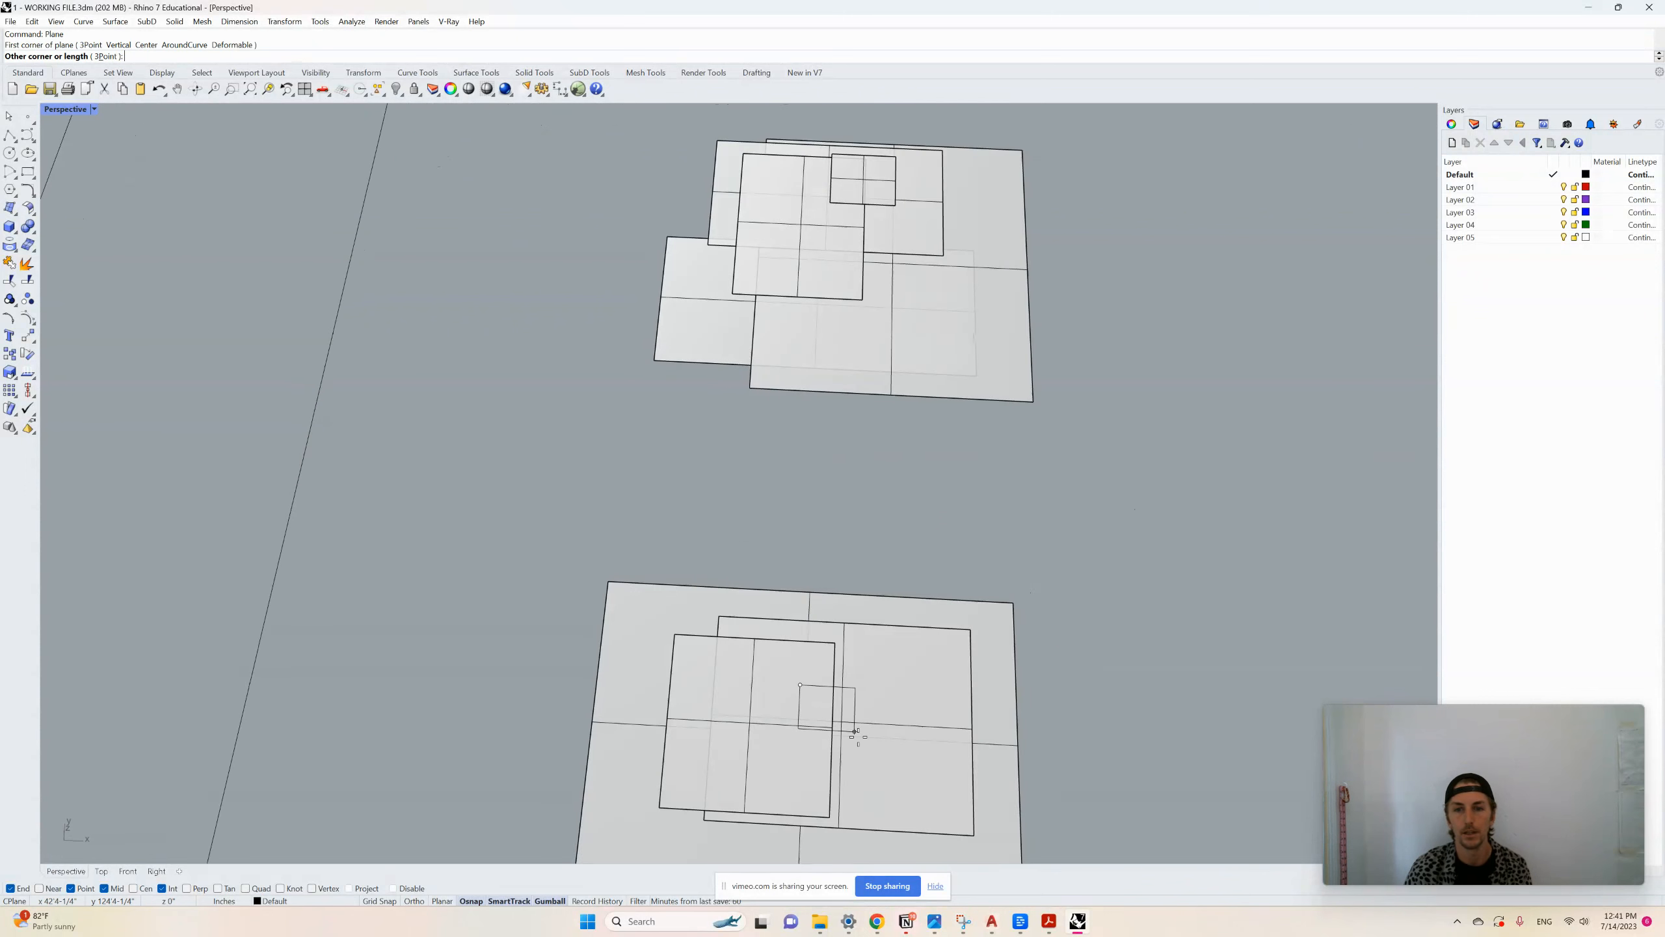
left_click(881, 749)
Select the small fourth plane with SelLast and raise it vertically by 6 inches
type("sellast")
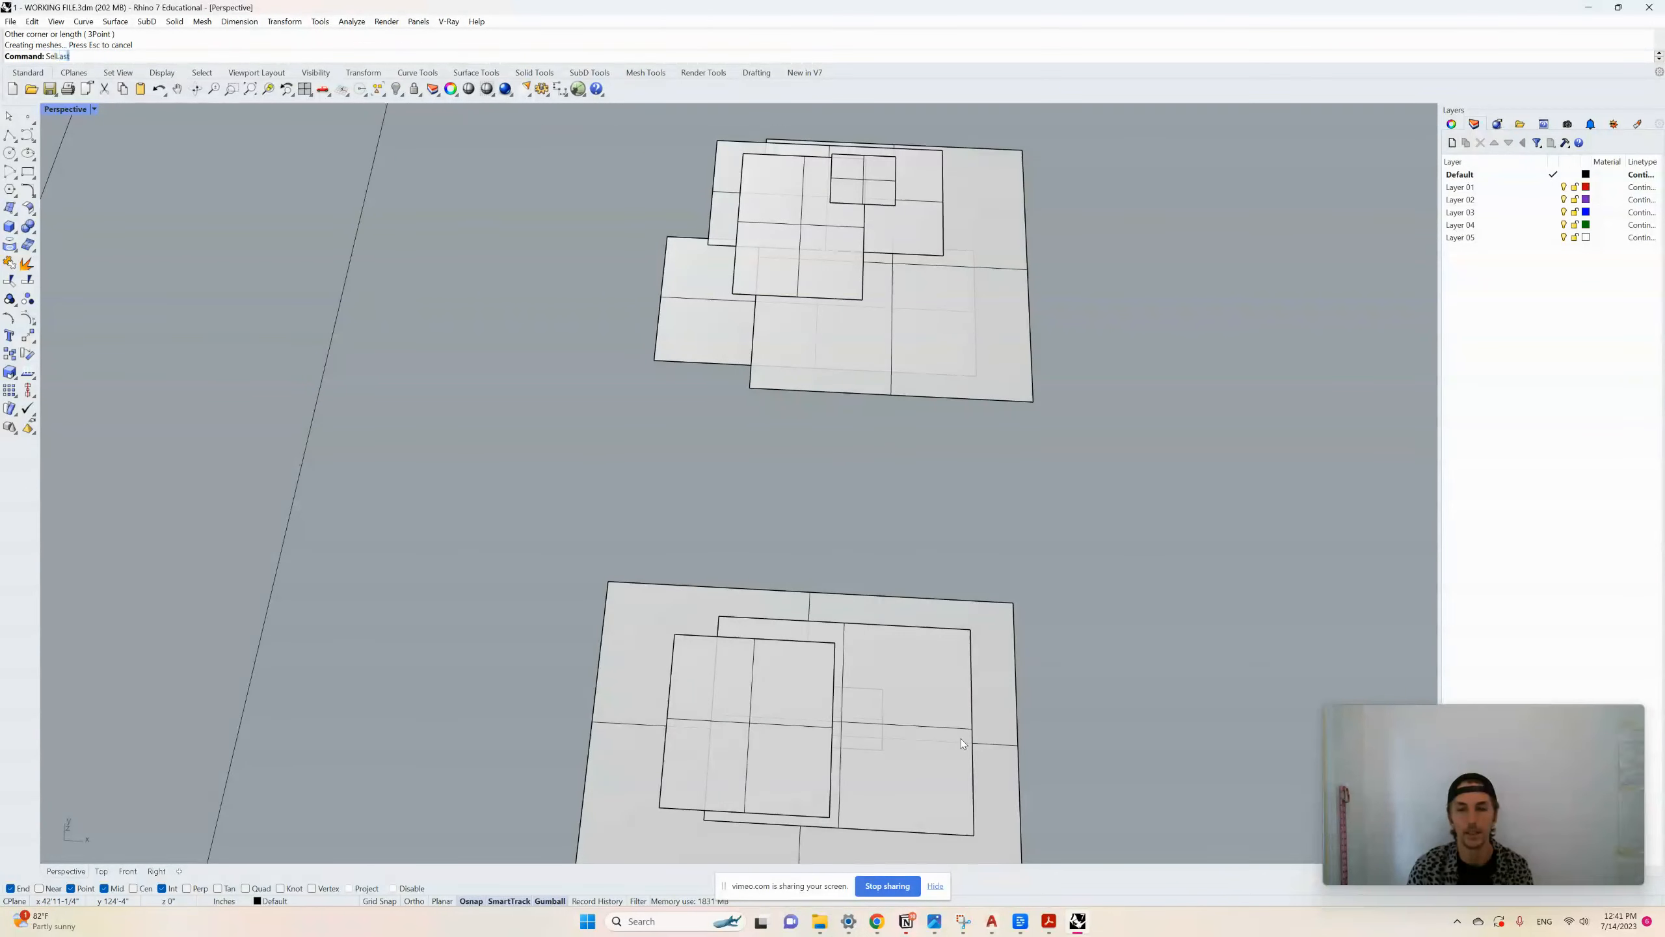
key("Return")
right_click_drag(960, 721, 903, 385)
left_click(901, 395)
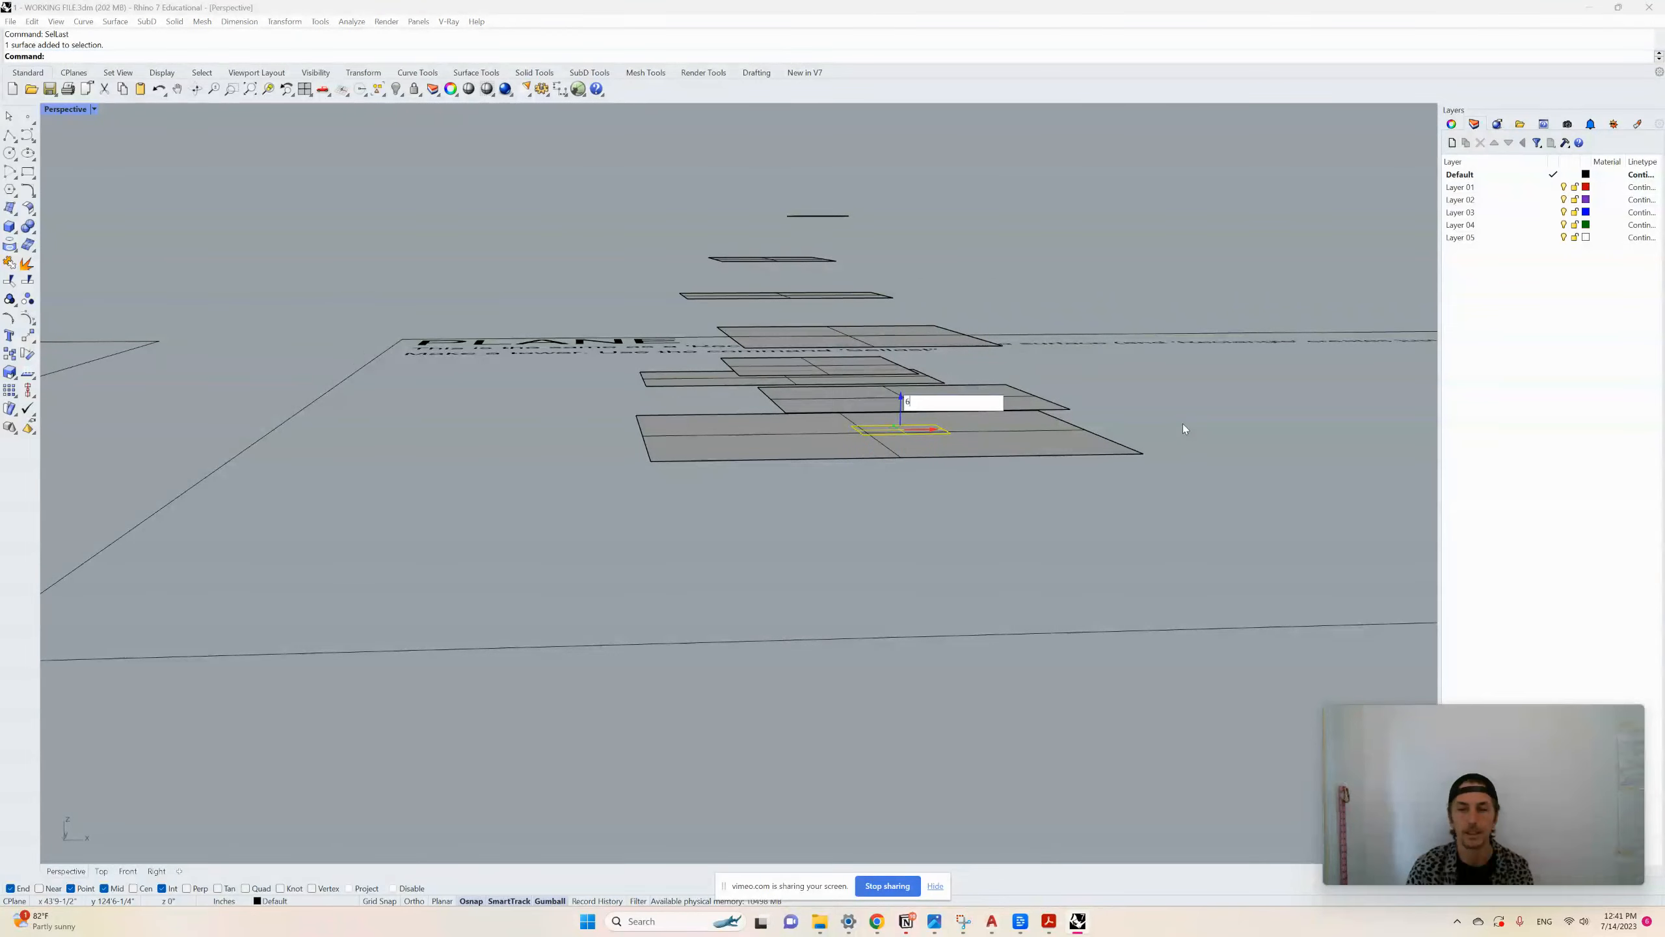
key("Return")
Review the new tower in the PLANE exercise, and examine the SRFPT instructions and example shapes
right_click_drag(1214, 381, 648, 515)
scroll(590, 525, "down", 20)
scroll(659, 485, "up", 4)
scroll(661, 482, "down", 4)
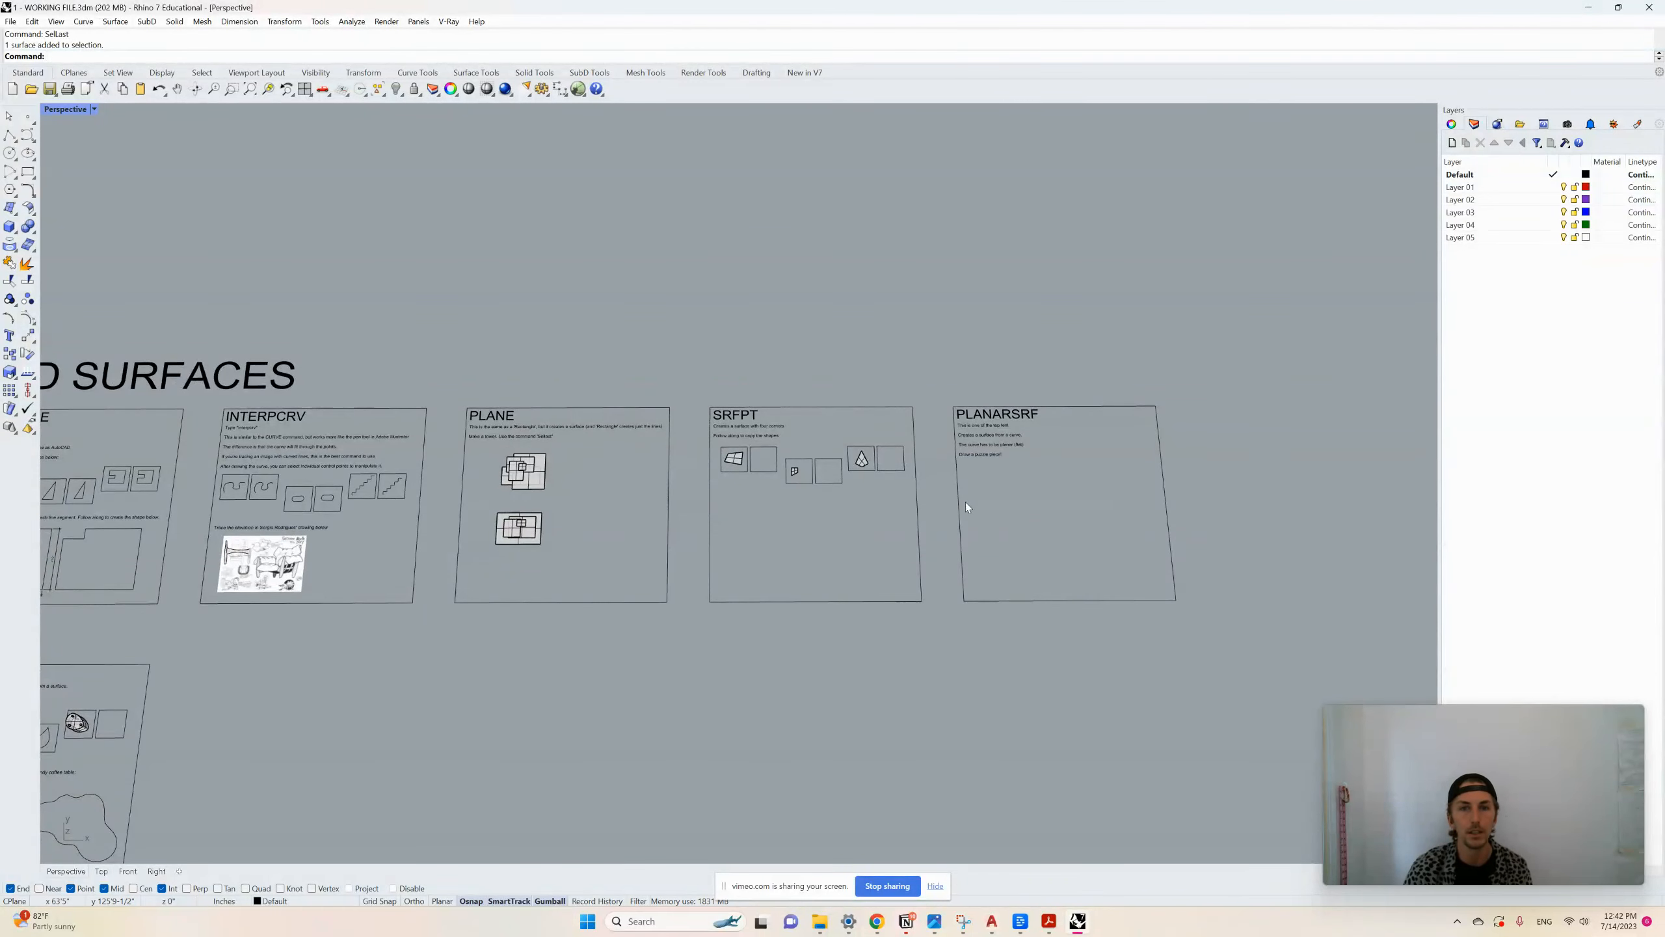
scroll(893, 509, "up", 5)
scroll(726, 492, "up", 3)
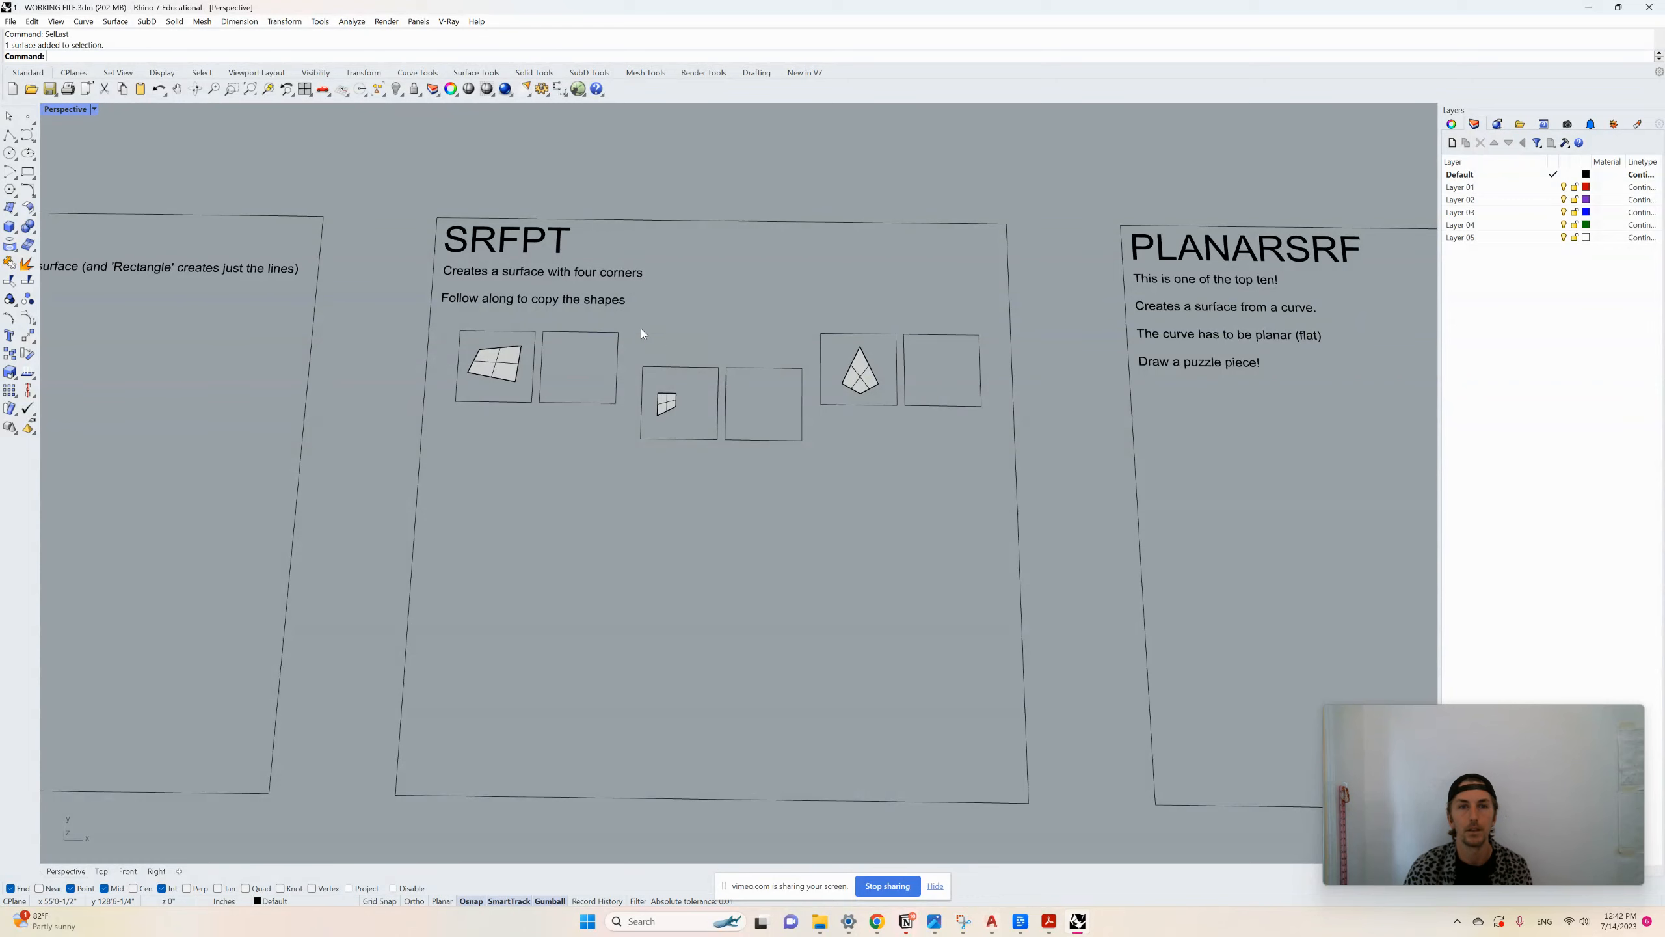
scroll(514, 340, "up", 5)
scroll(514, 345, "up", 3)
scroll(1060, 465, "down", 1)
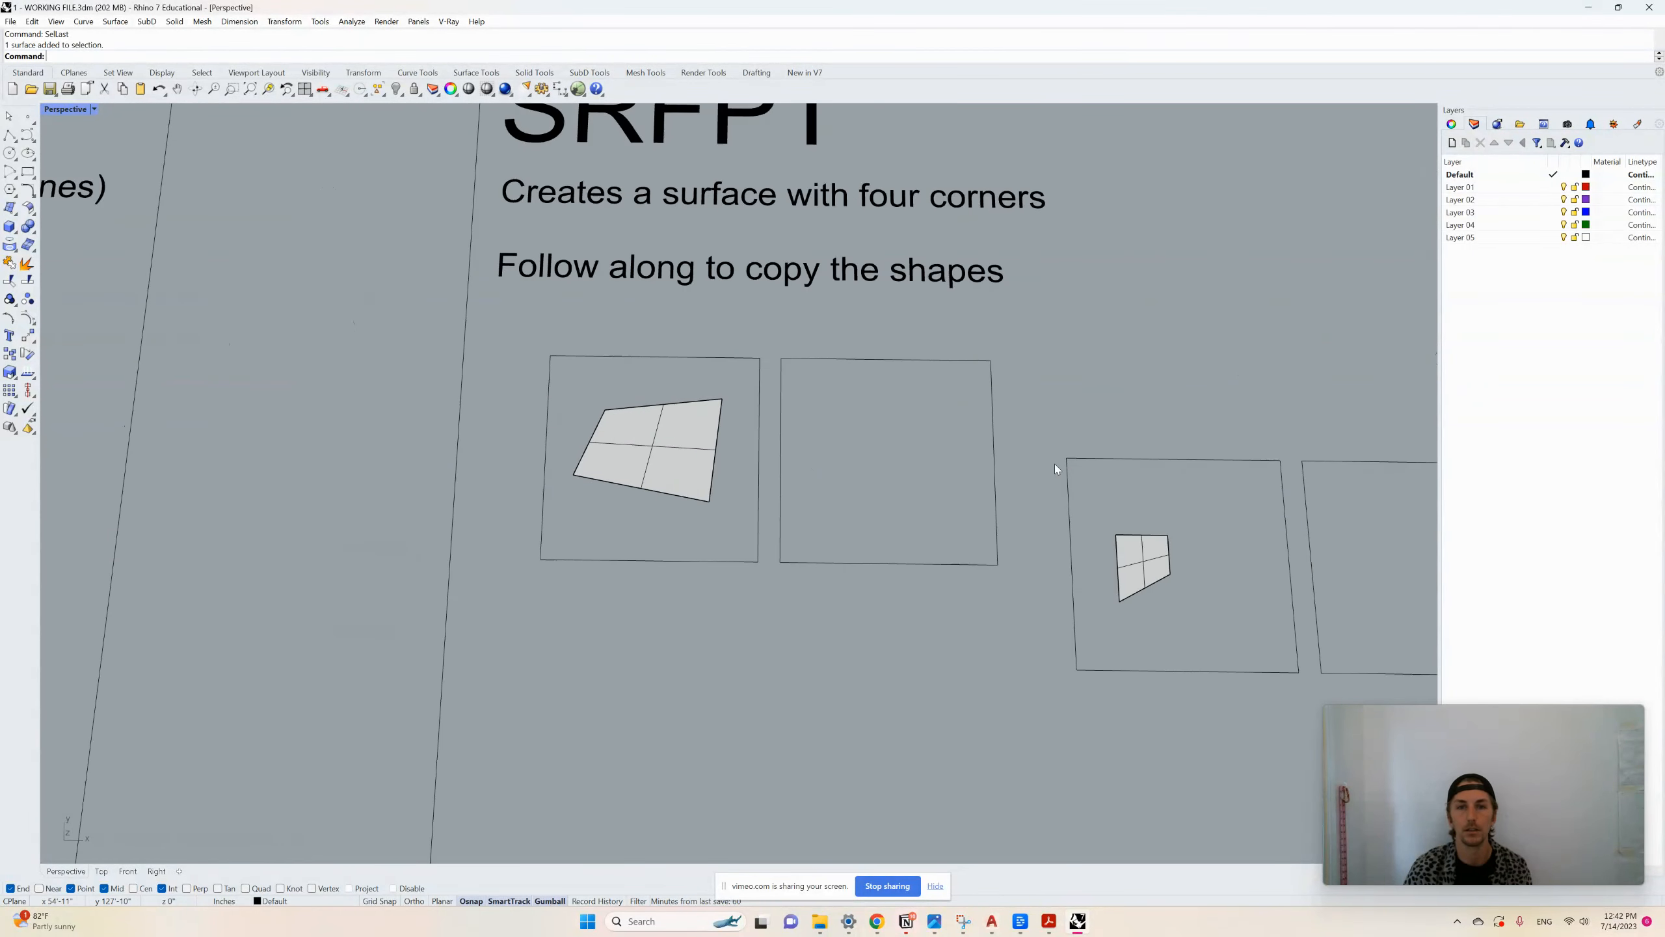
scroll(729, 416, "up", 1)
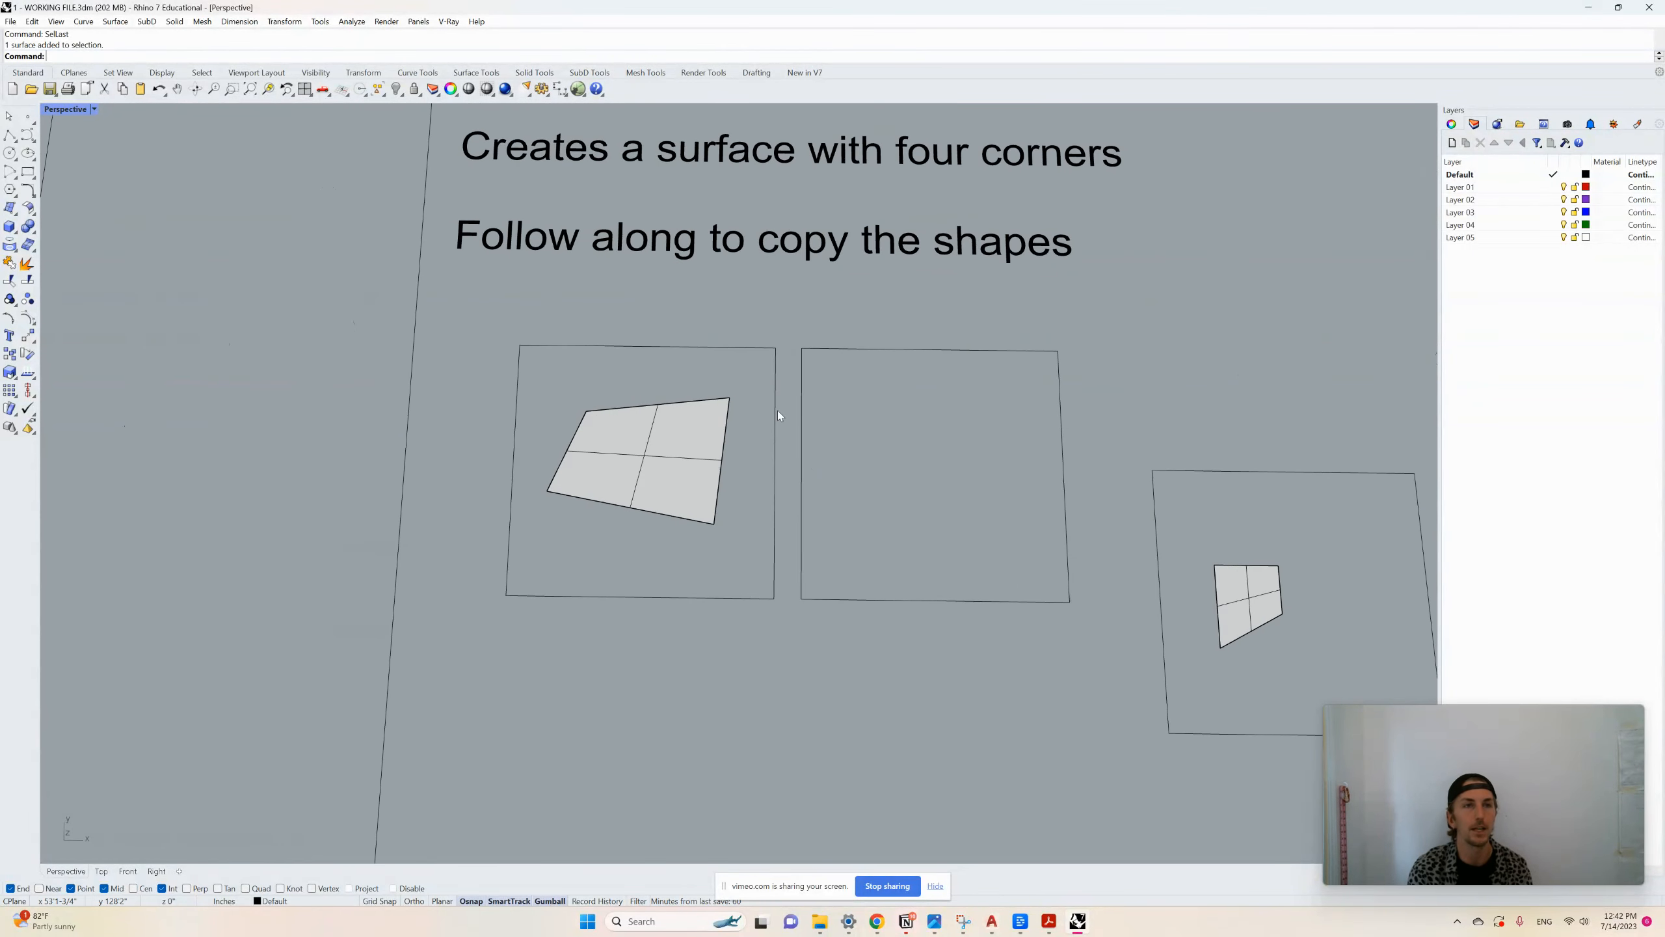
Create a four-corner surface with SrfPt in the first empty square, copying the irregular quadrilateral beside it
type("rfPt")
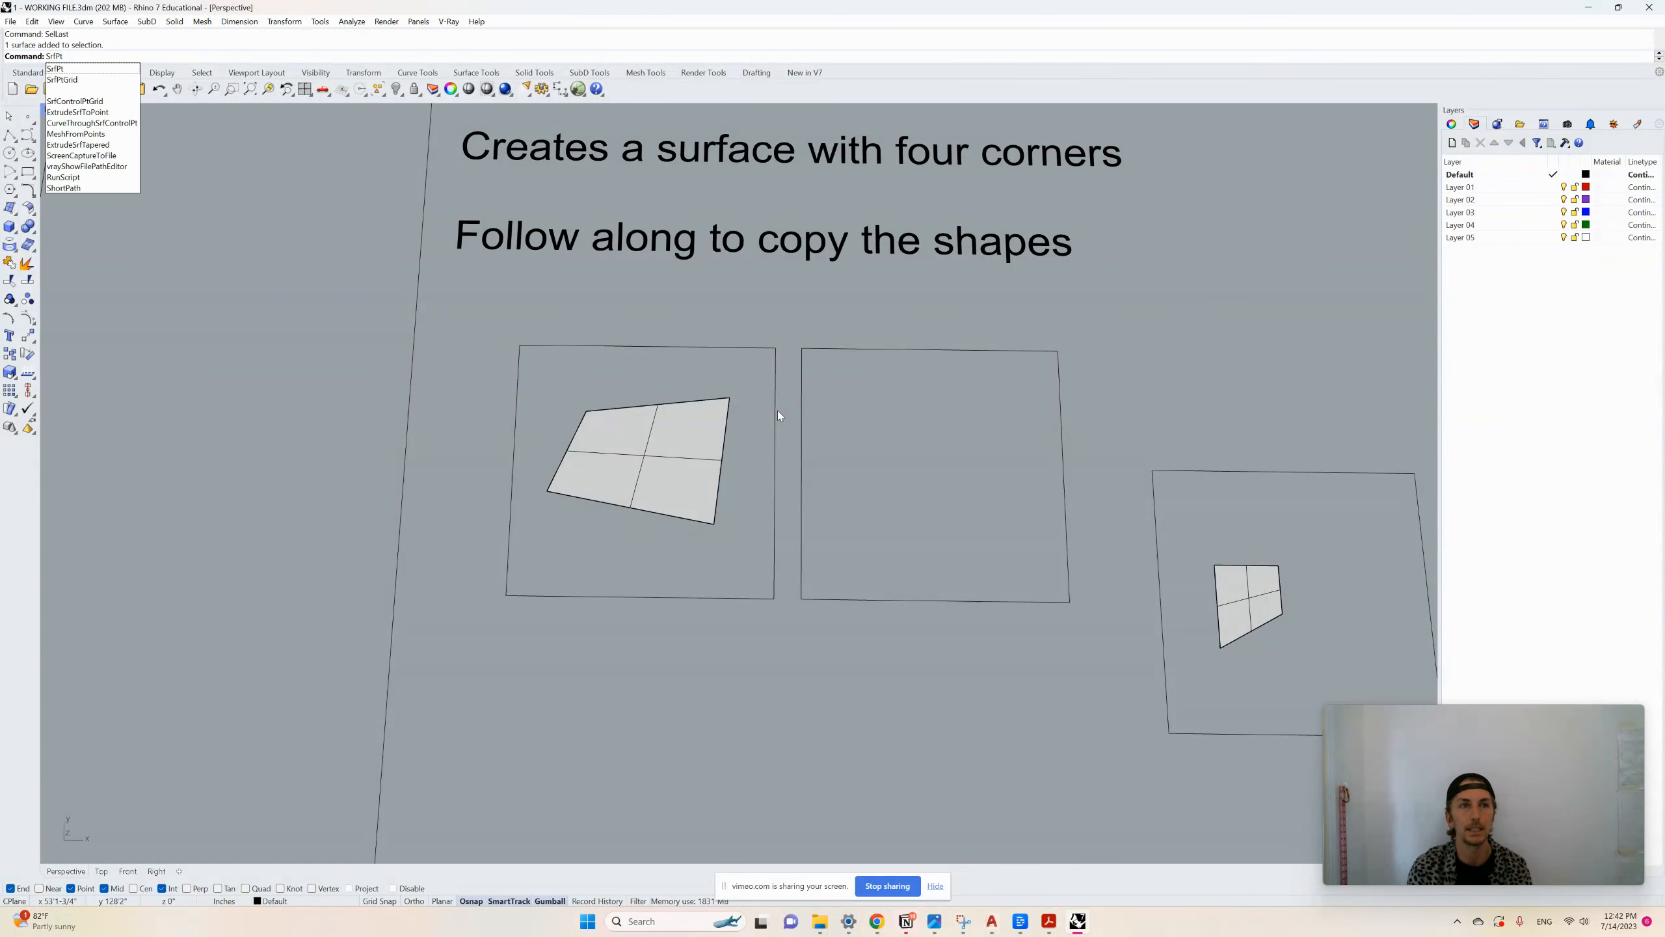
key("Return")
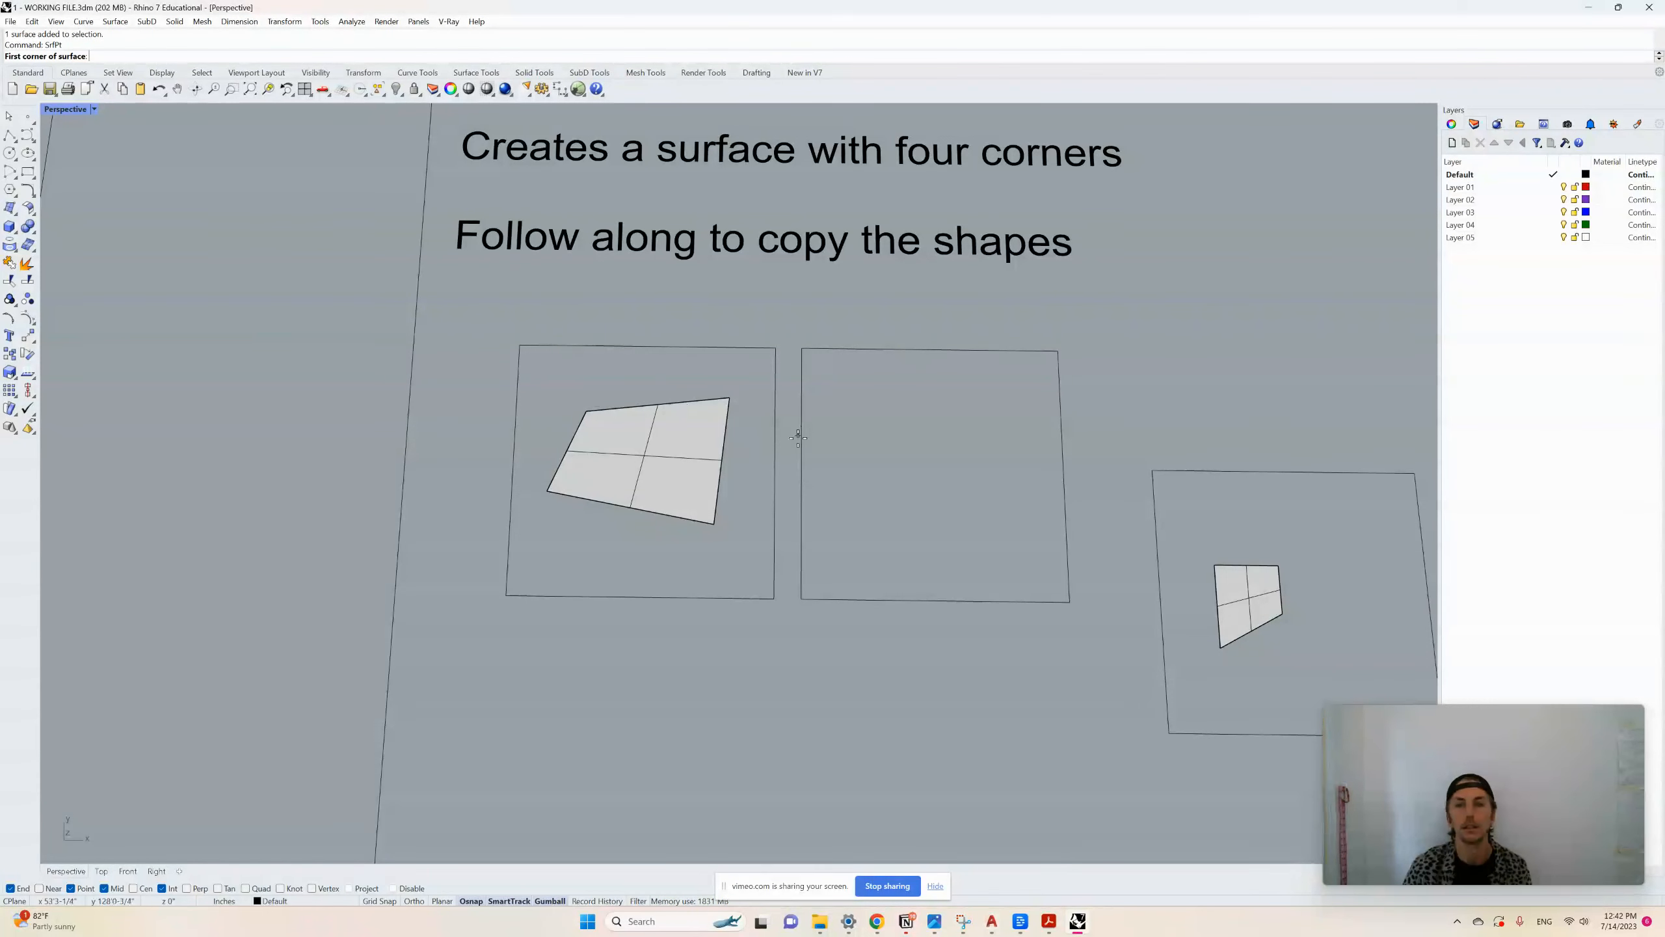
left_click(842, 518)
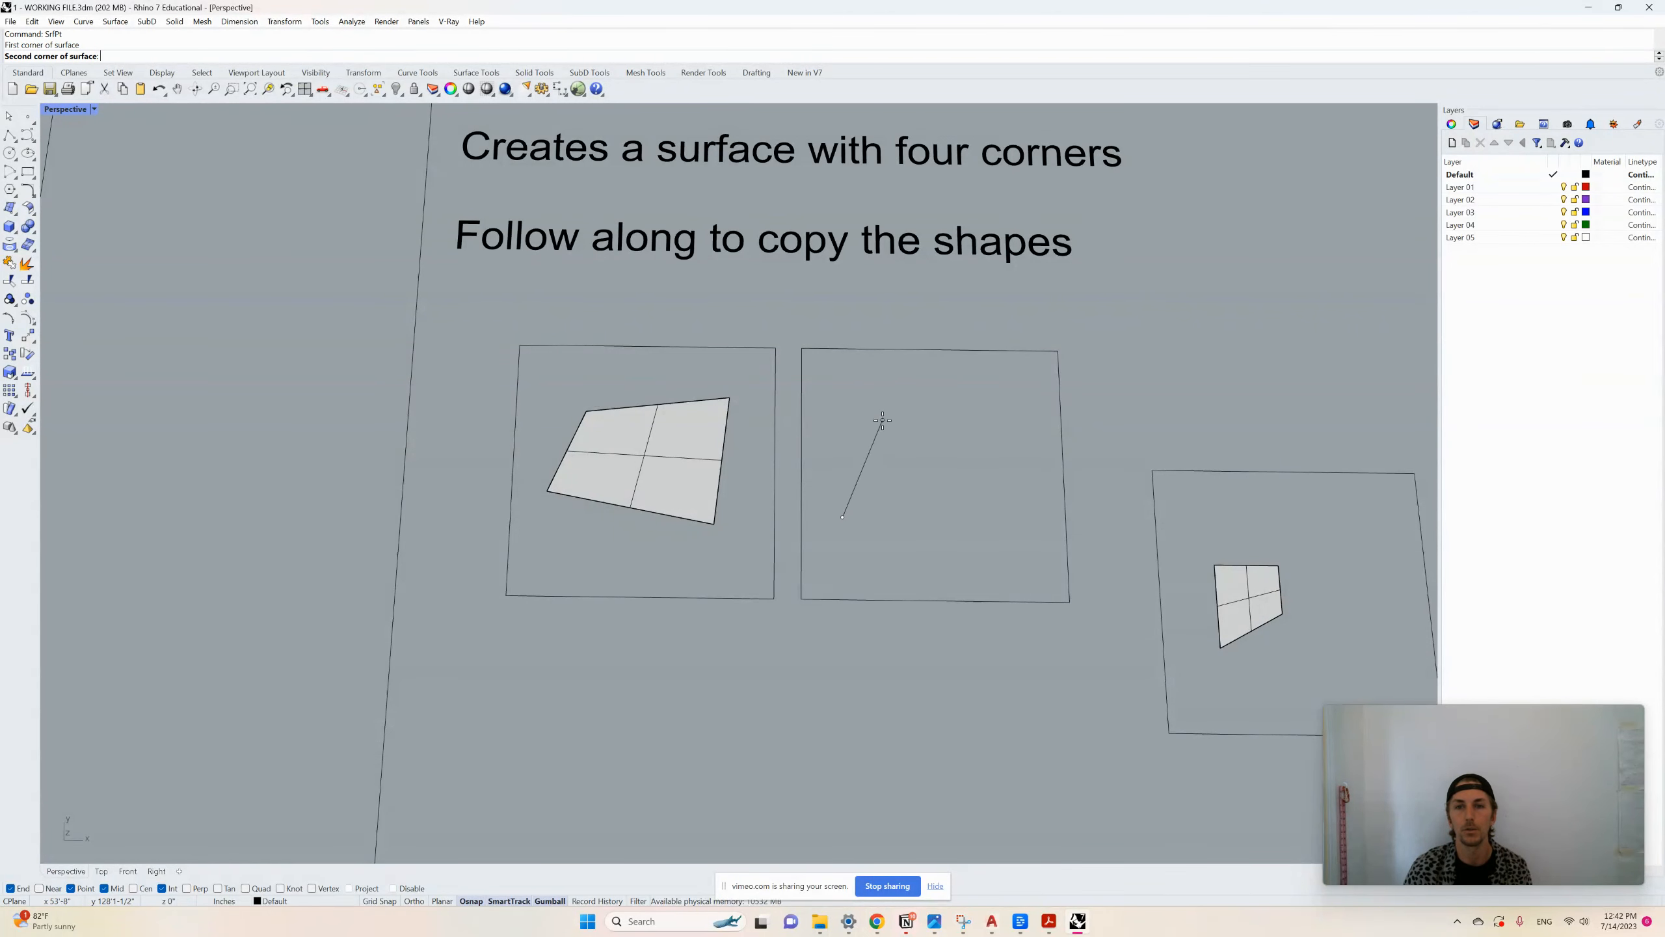
left_click(873, 411)
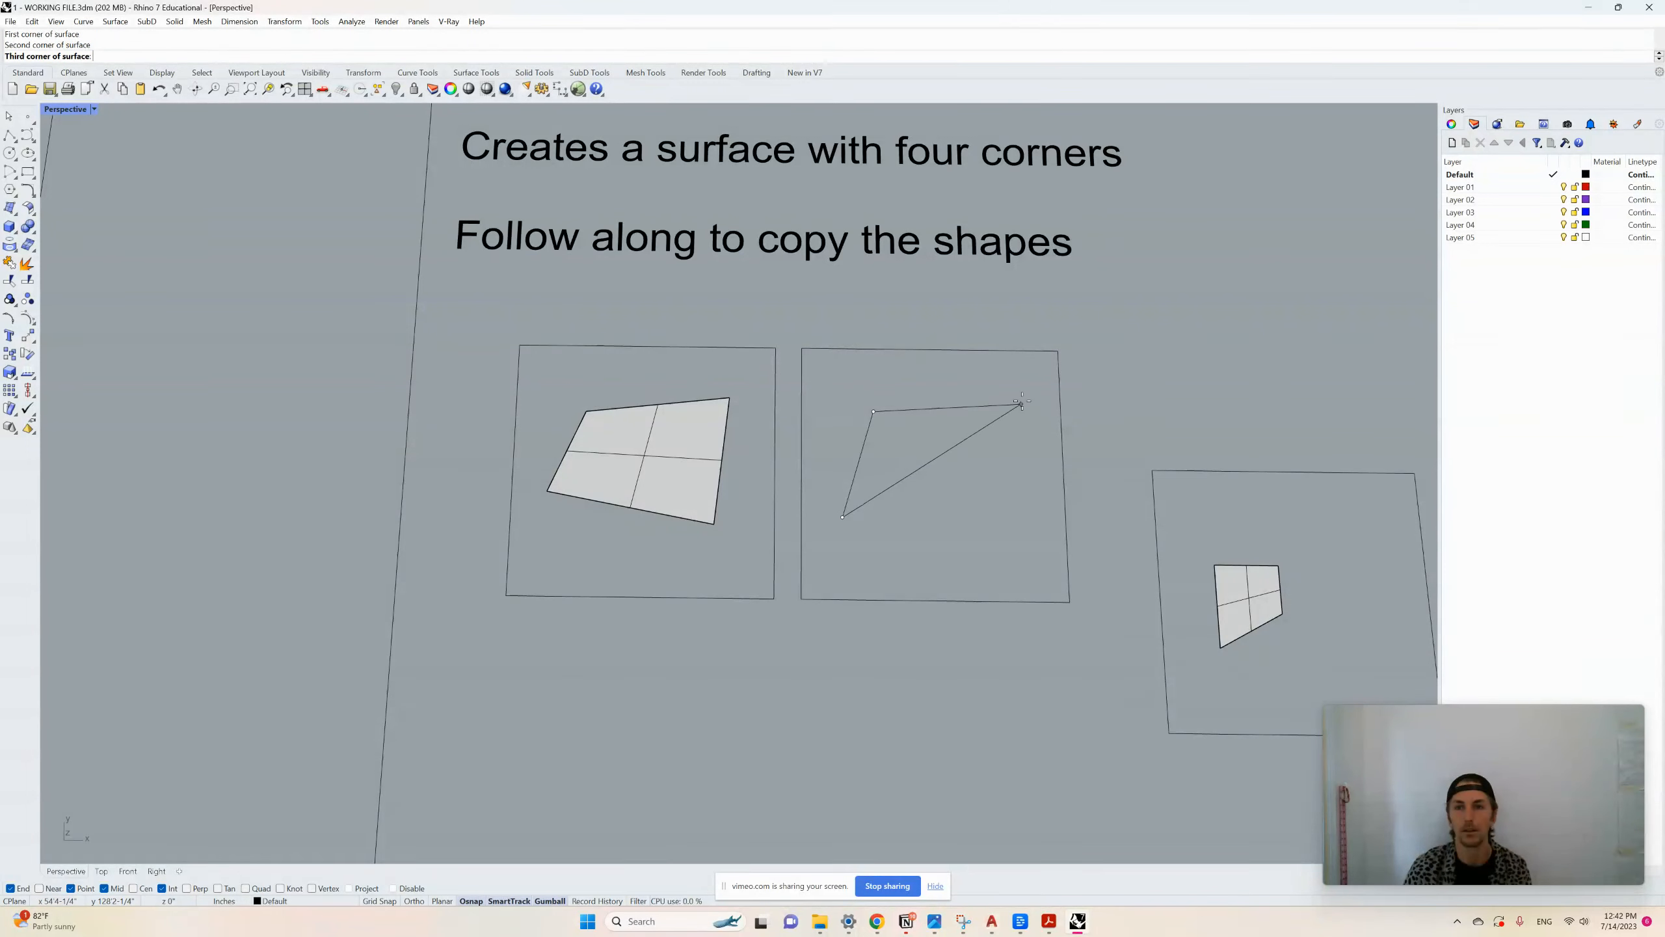
left_click(1012, 400)
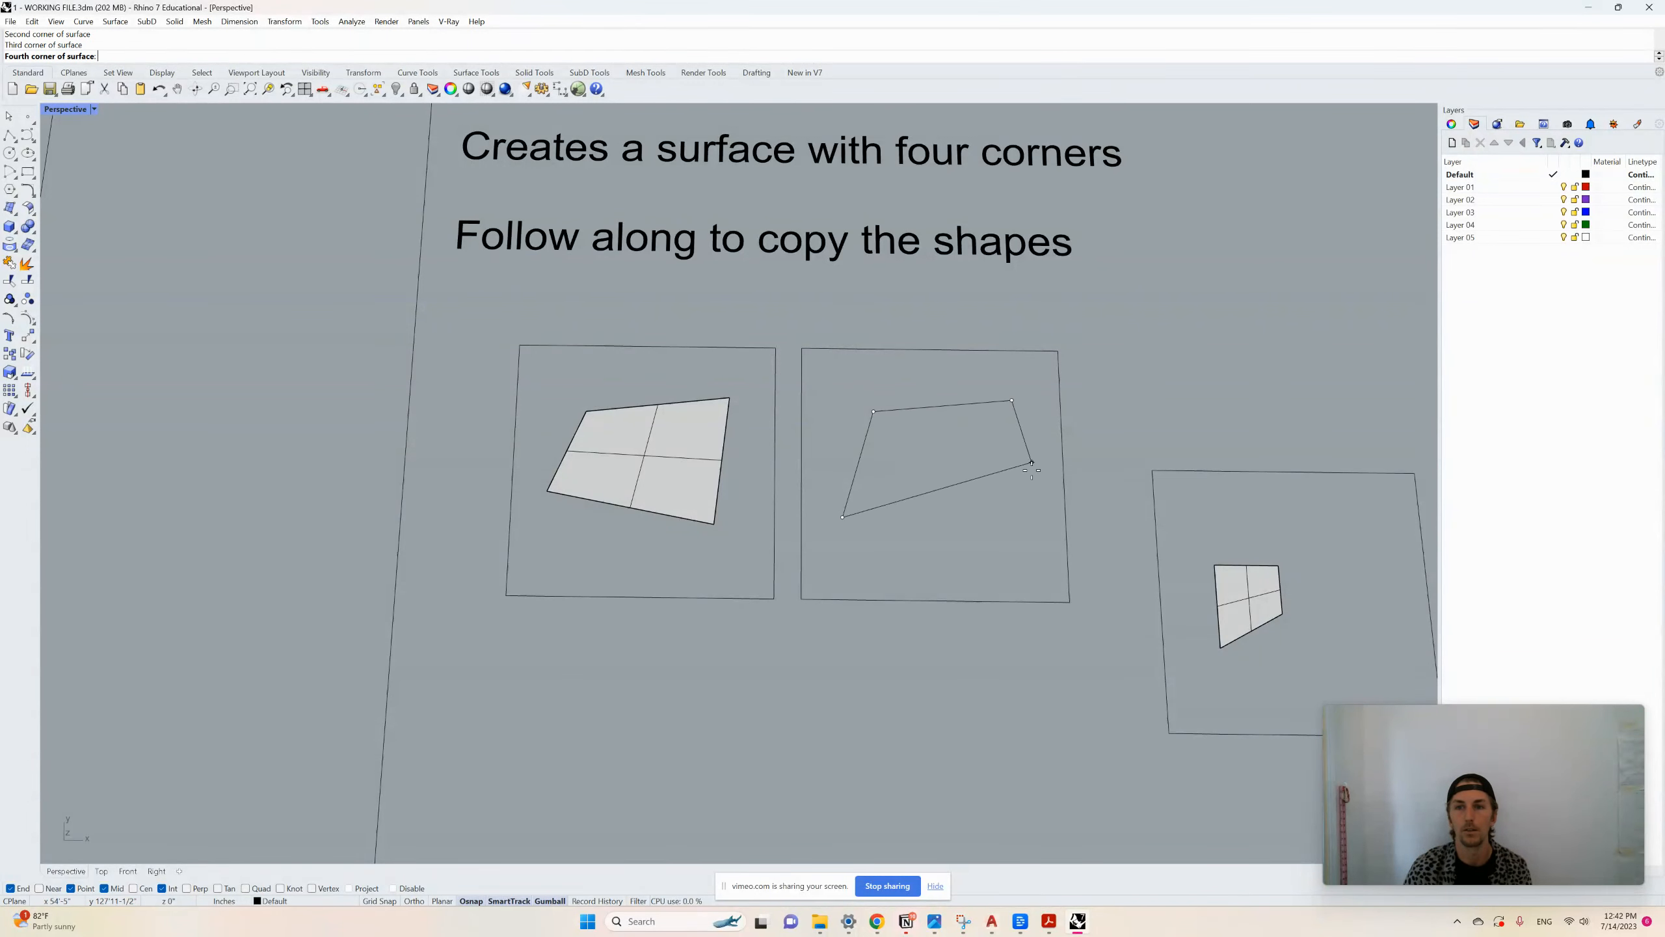
left_click(1007, 539)
Create a second SrfPt surface in the middle empty square, copying the small four-sided shape with the slanted lower edge
scroll(743, 419, "down", 5)
scroll(773, 463, "up", 3)
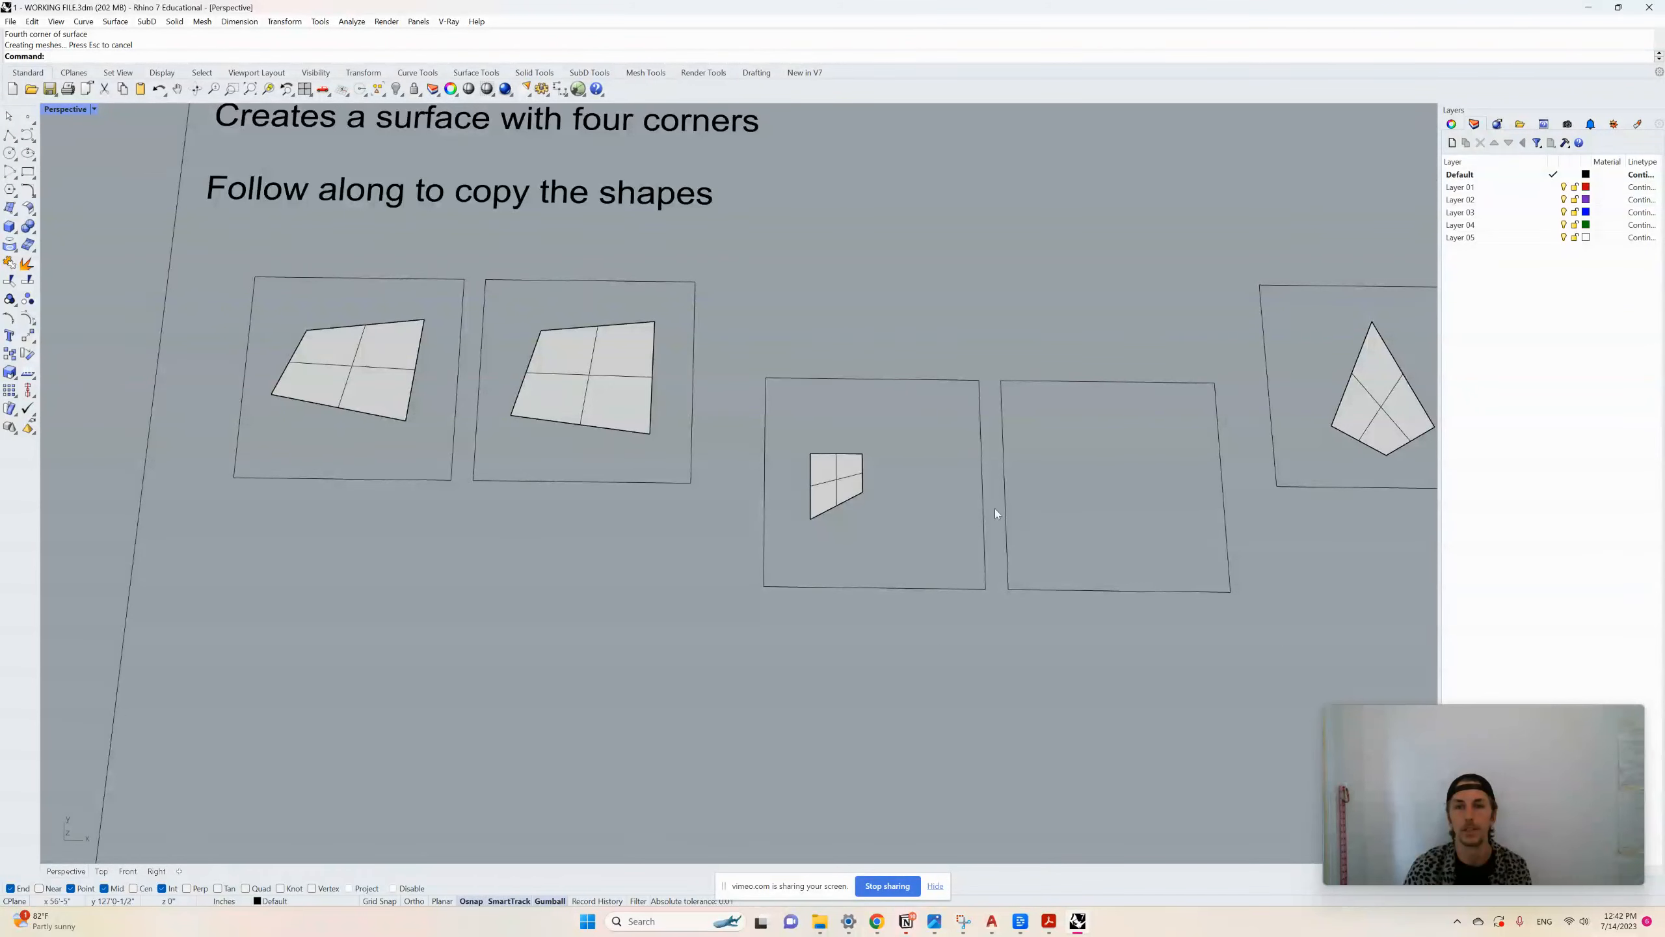
scroll(977, 504, "up", 2)
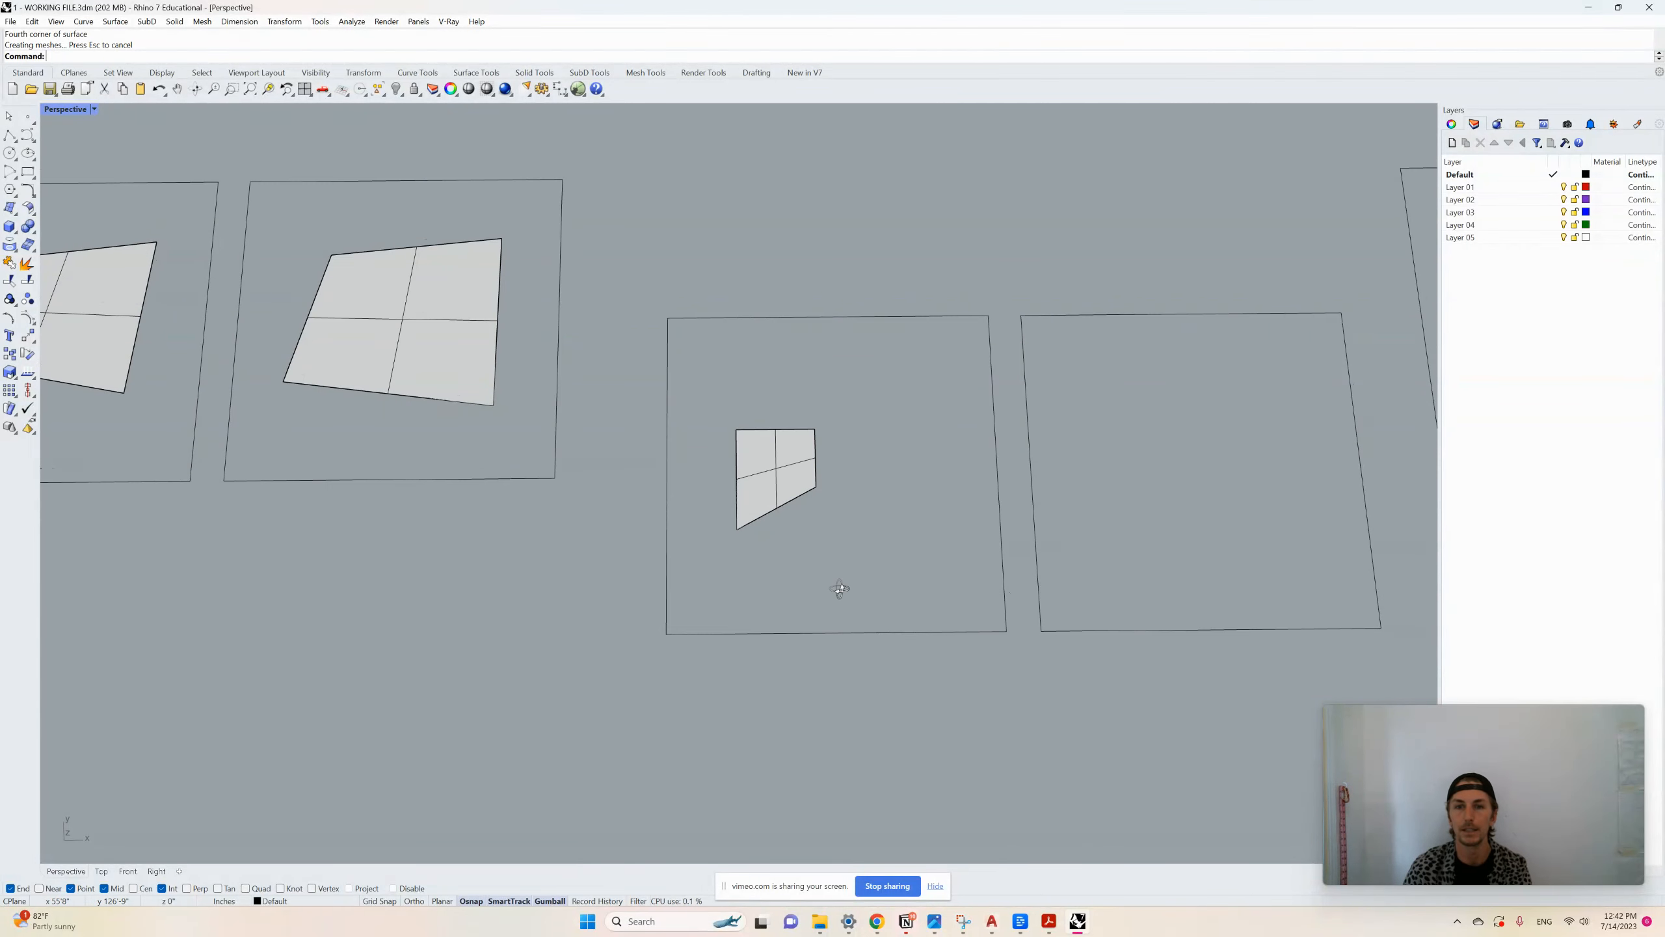
scroll(762, 510, "down", 5)
scroll(960, 460, "up", 4)
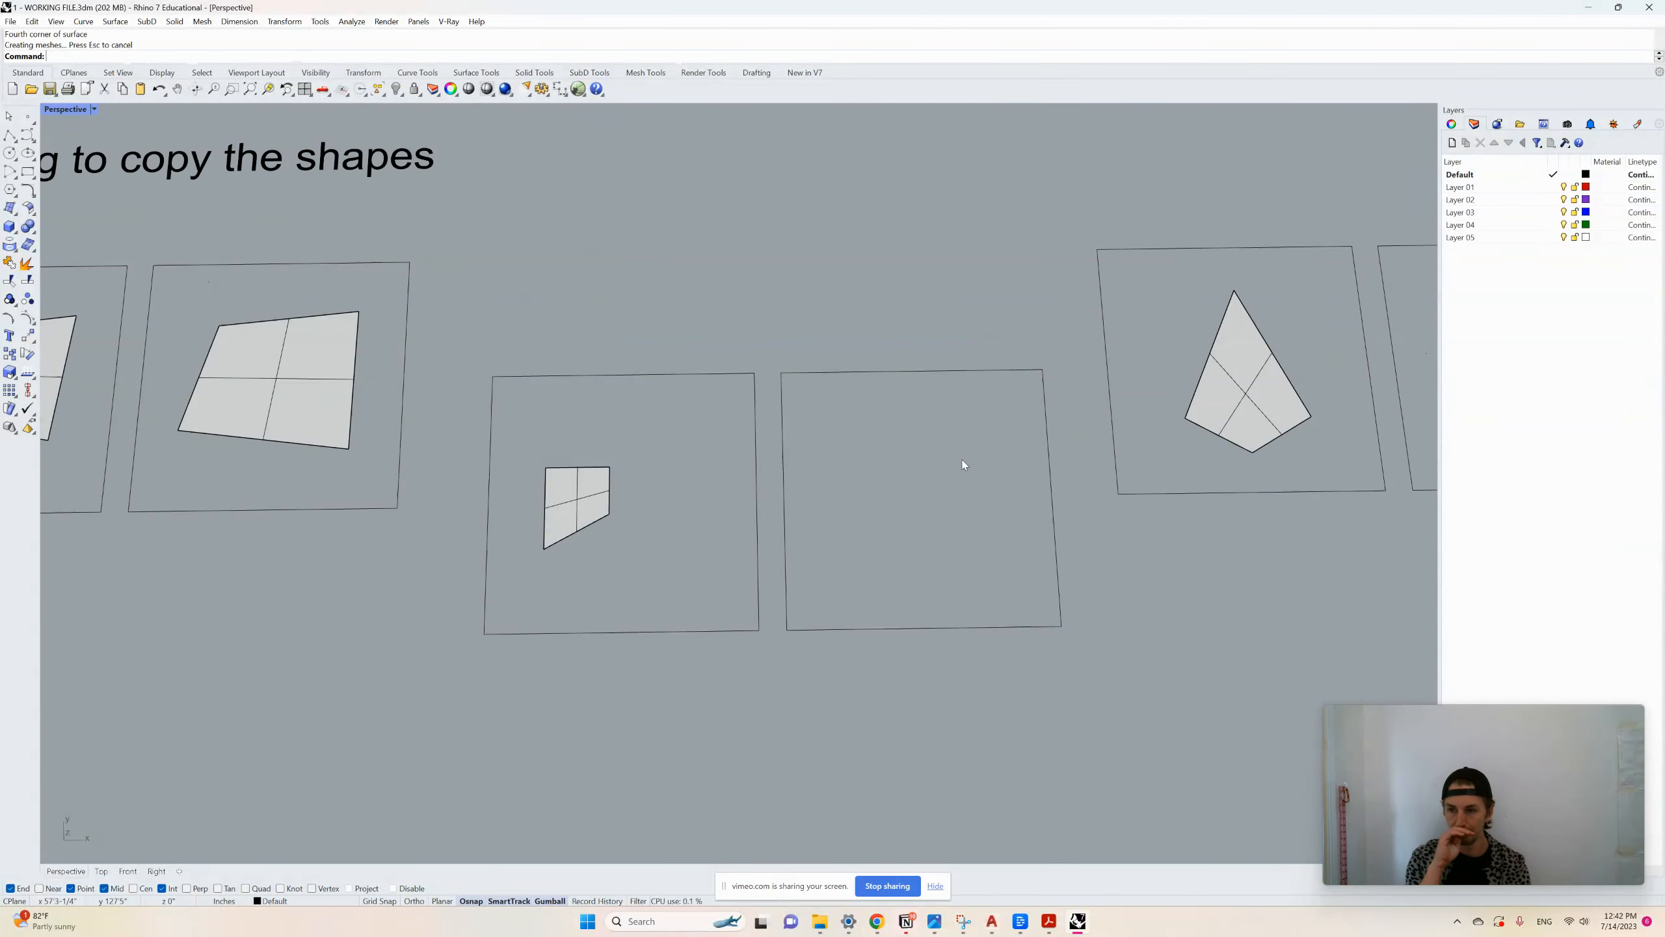
scroll(964, 464, "up", 3)
key("Return")
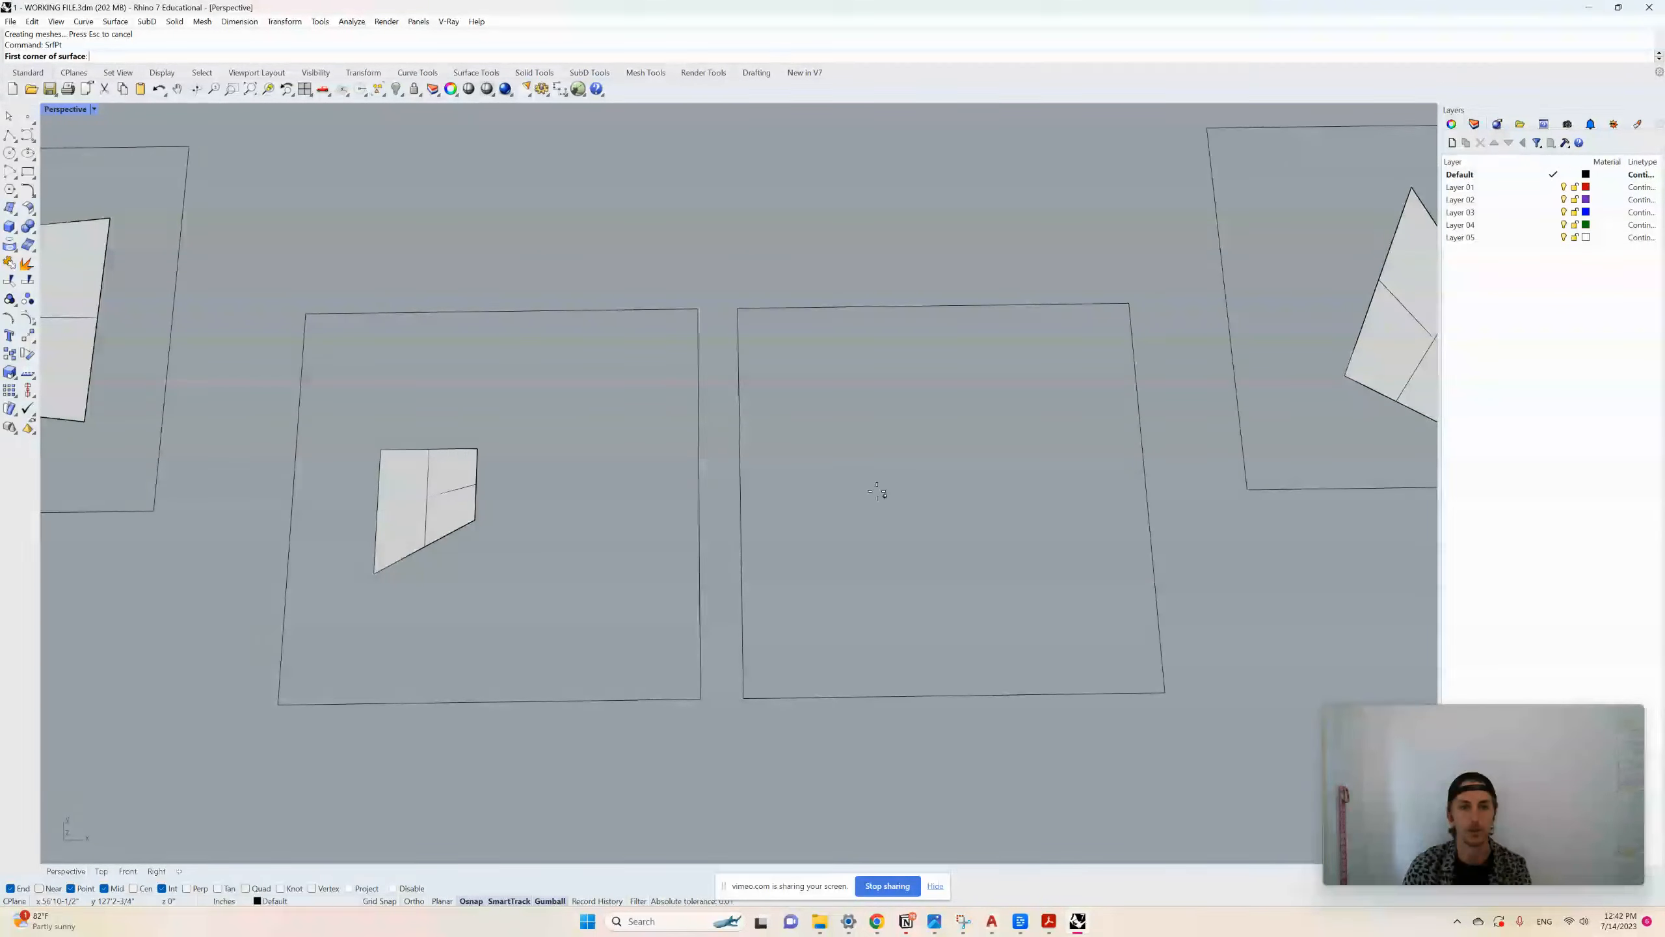
left_click(834, 431)
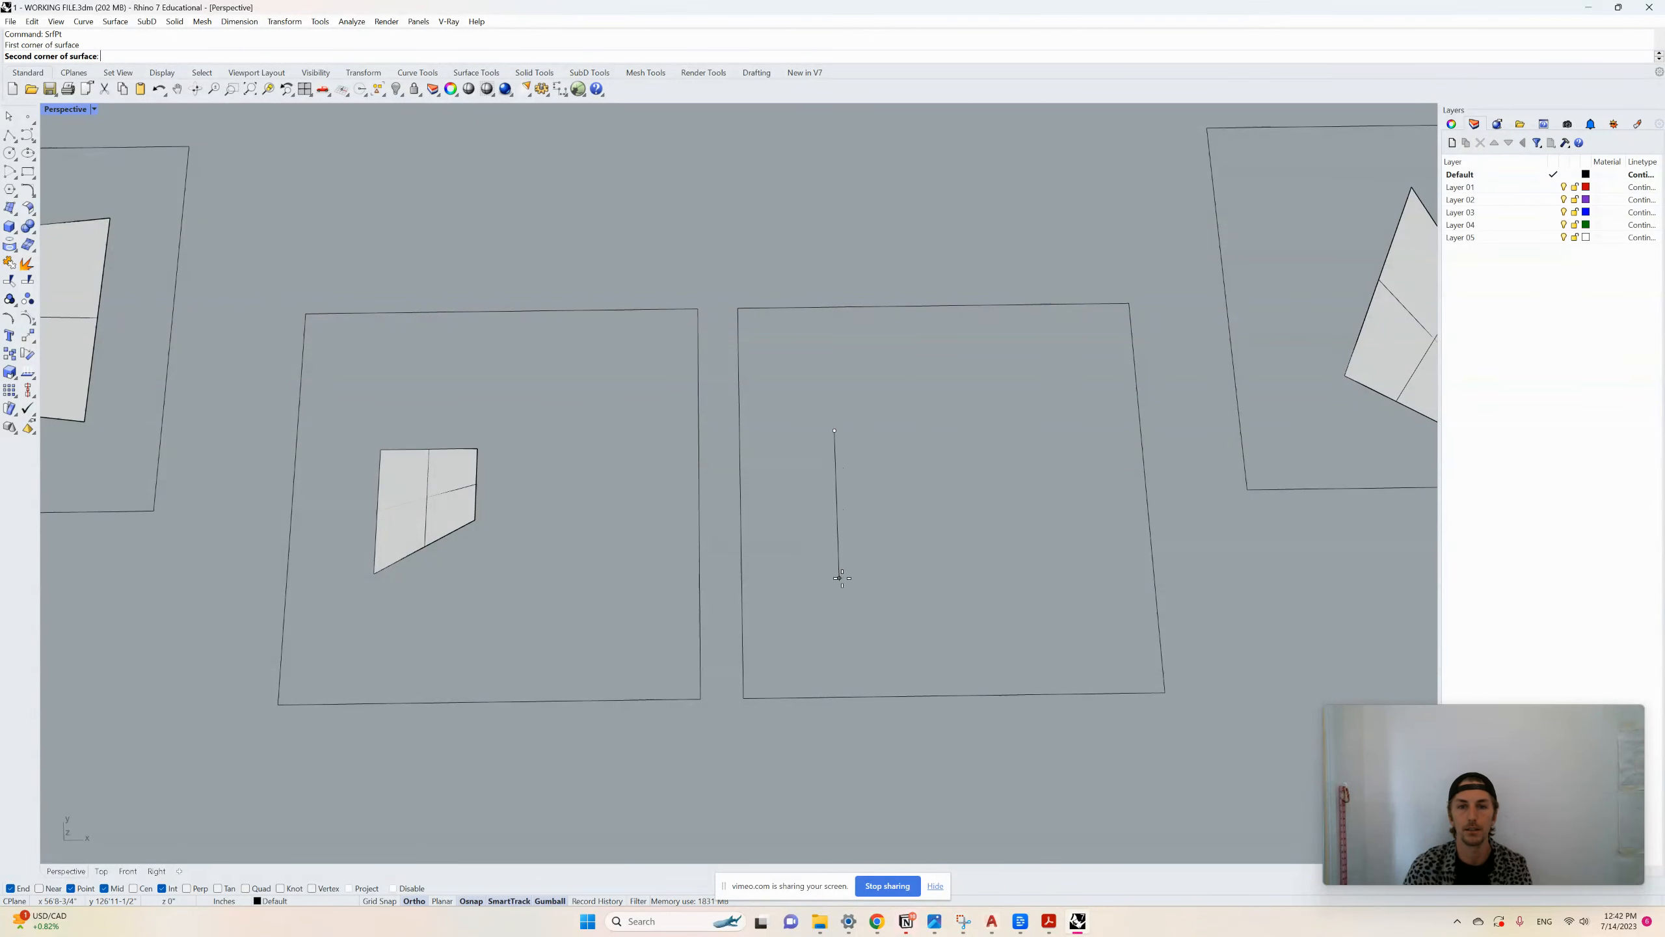
left_click(839, 577)
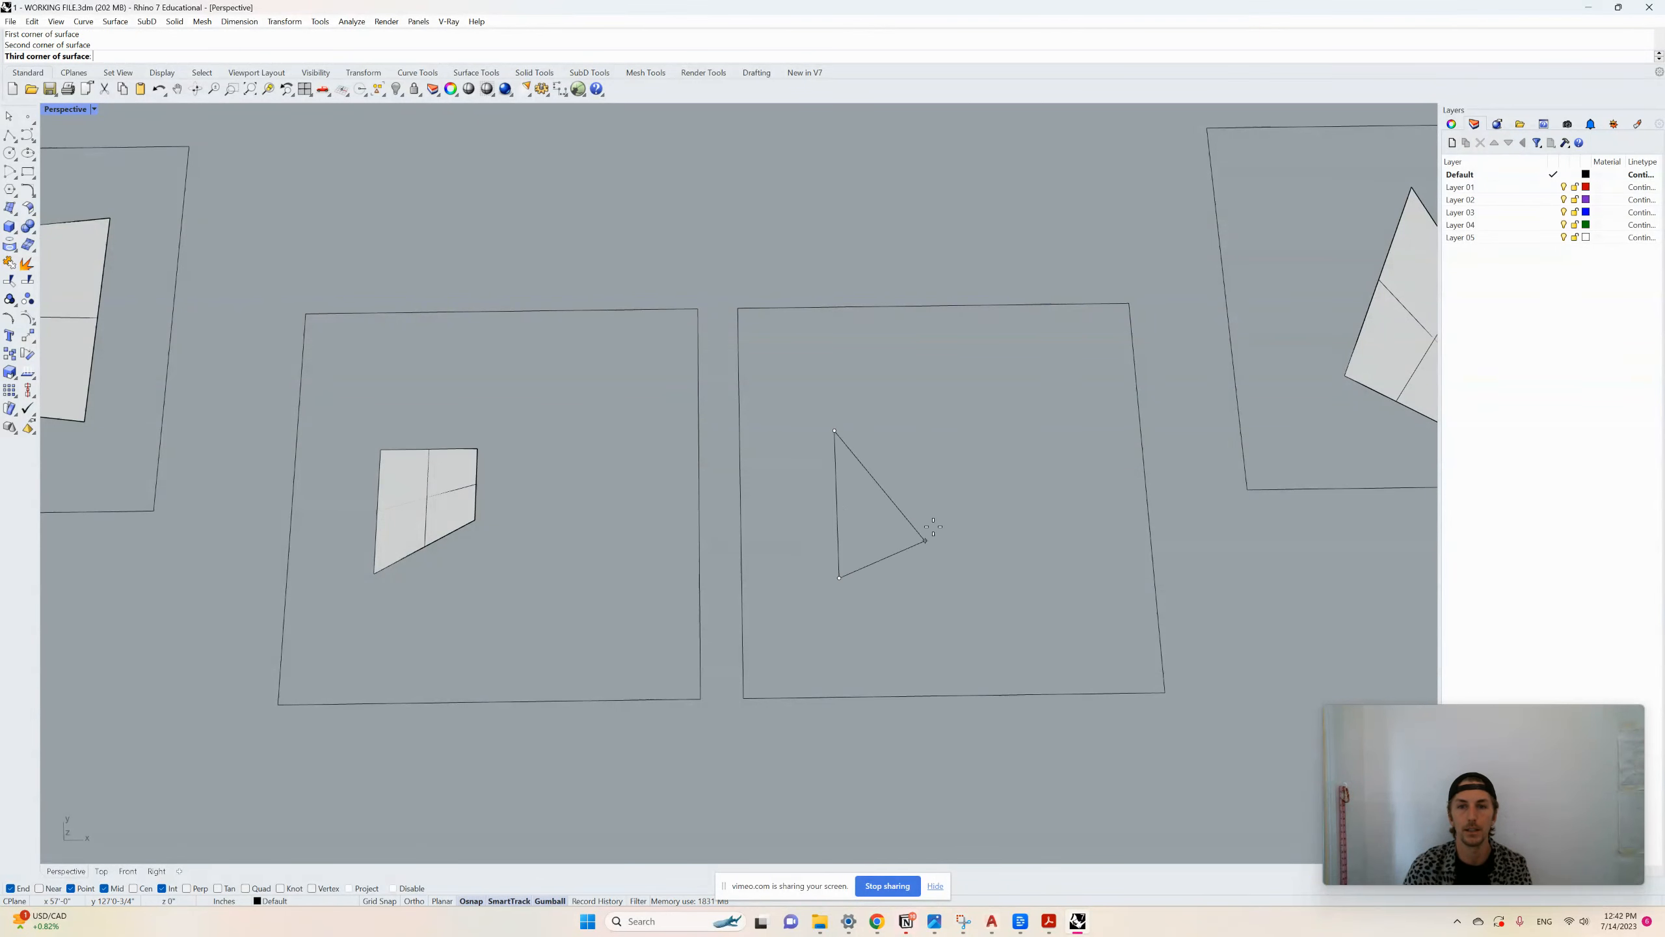
left_click(963, 493)
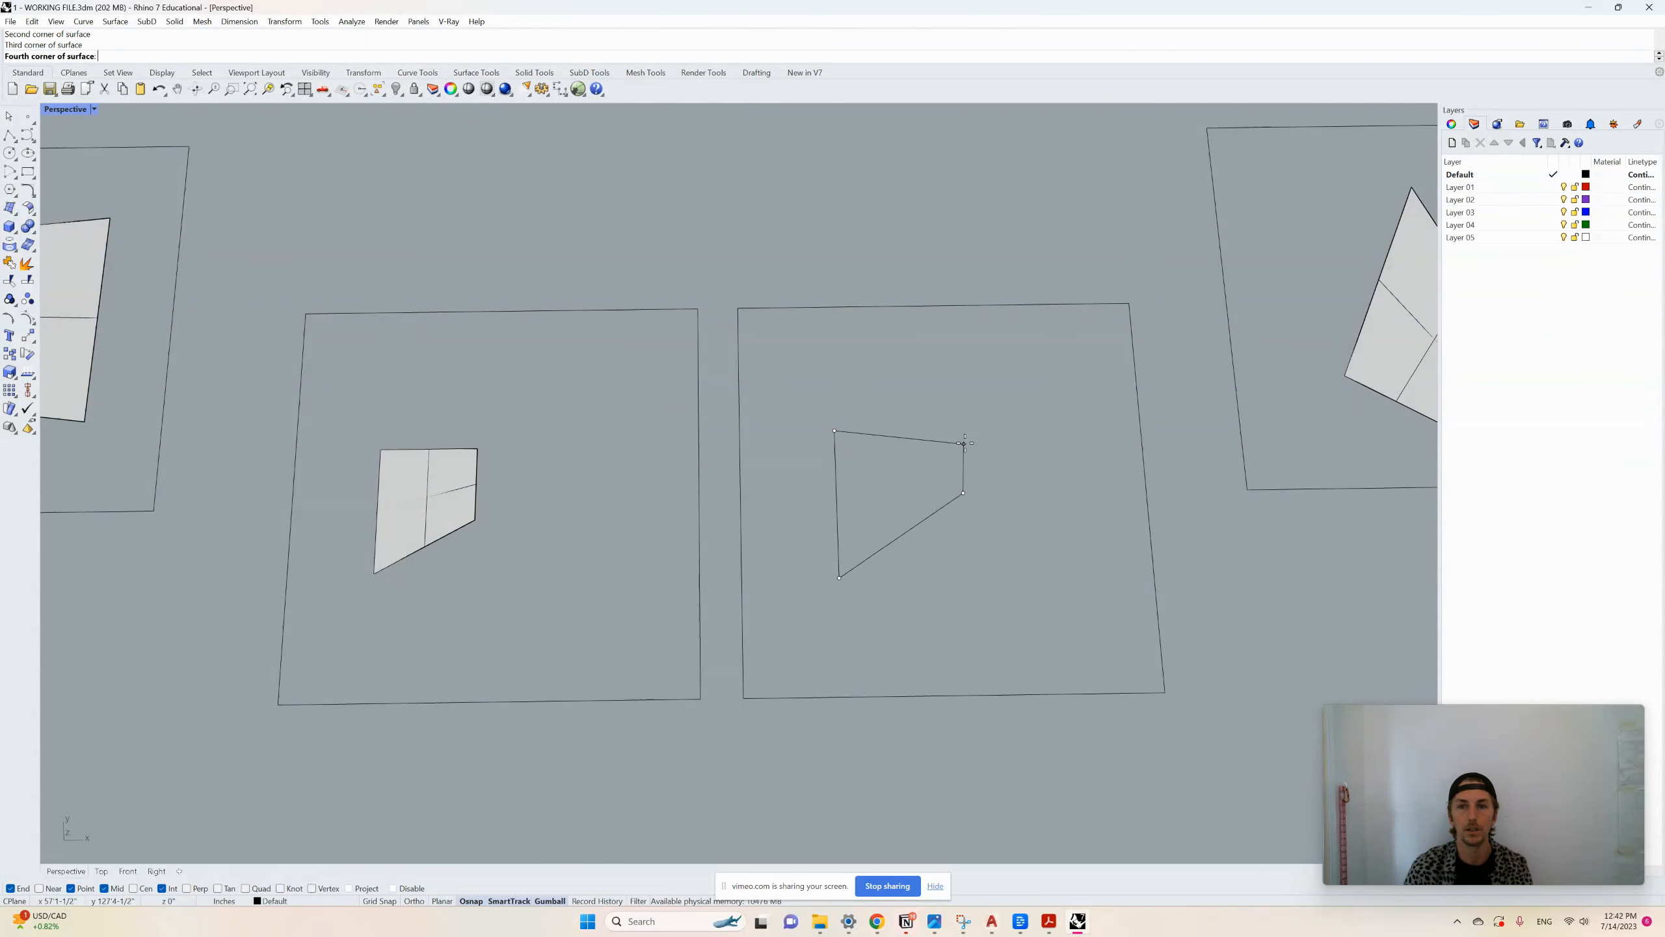
key("F8")
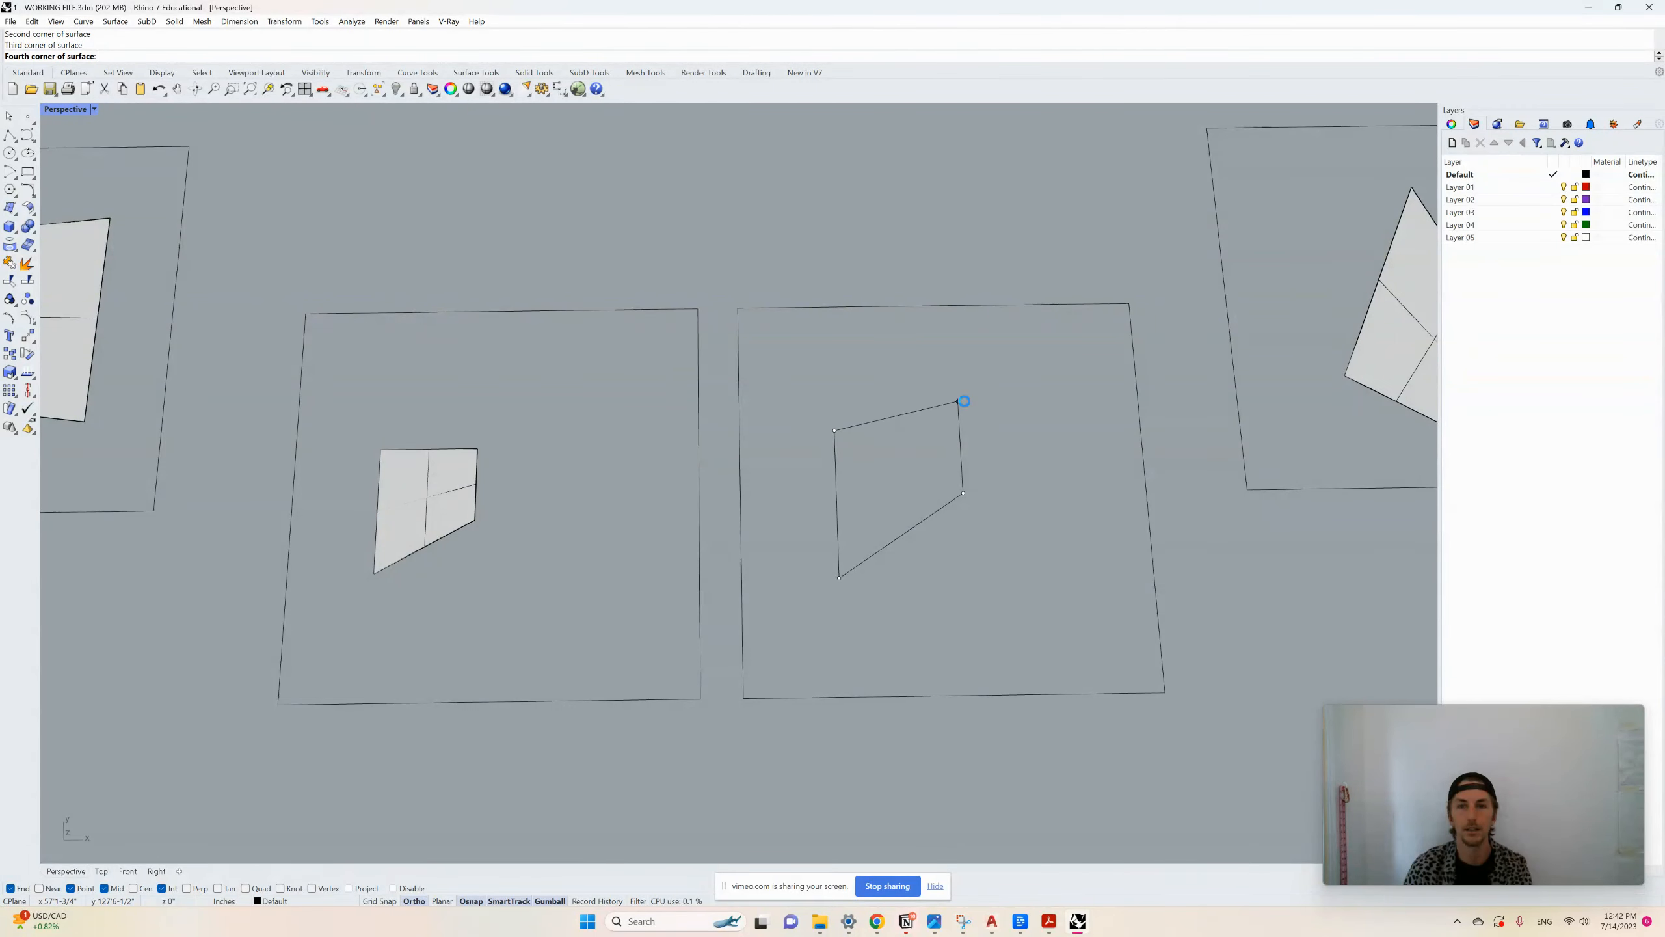
left_click(961, 420)
Create a third SrfPt surface in the last empty square, copying the kite shape with its side corners level
scroll(957, 480, "down", 5)
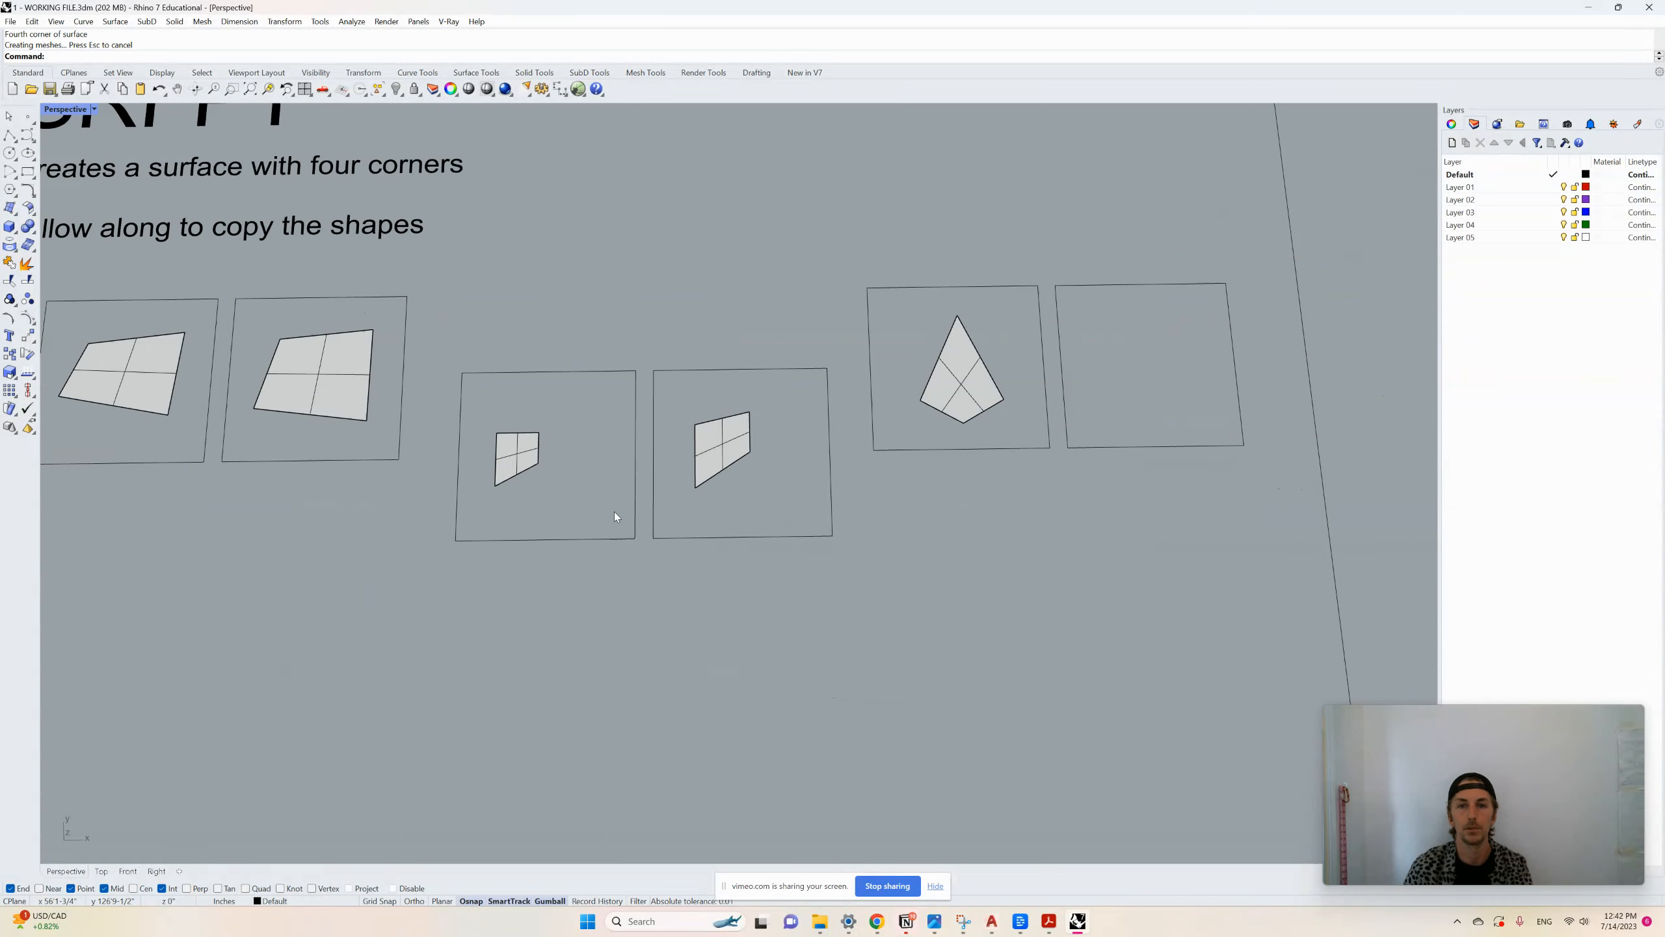
scroll(614, 512, "down", 2)
scroll(957, 391, "up", 5)
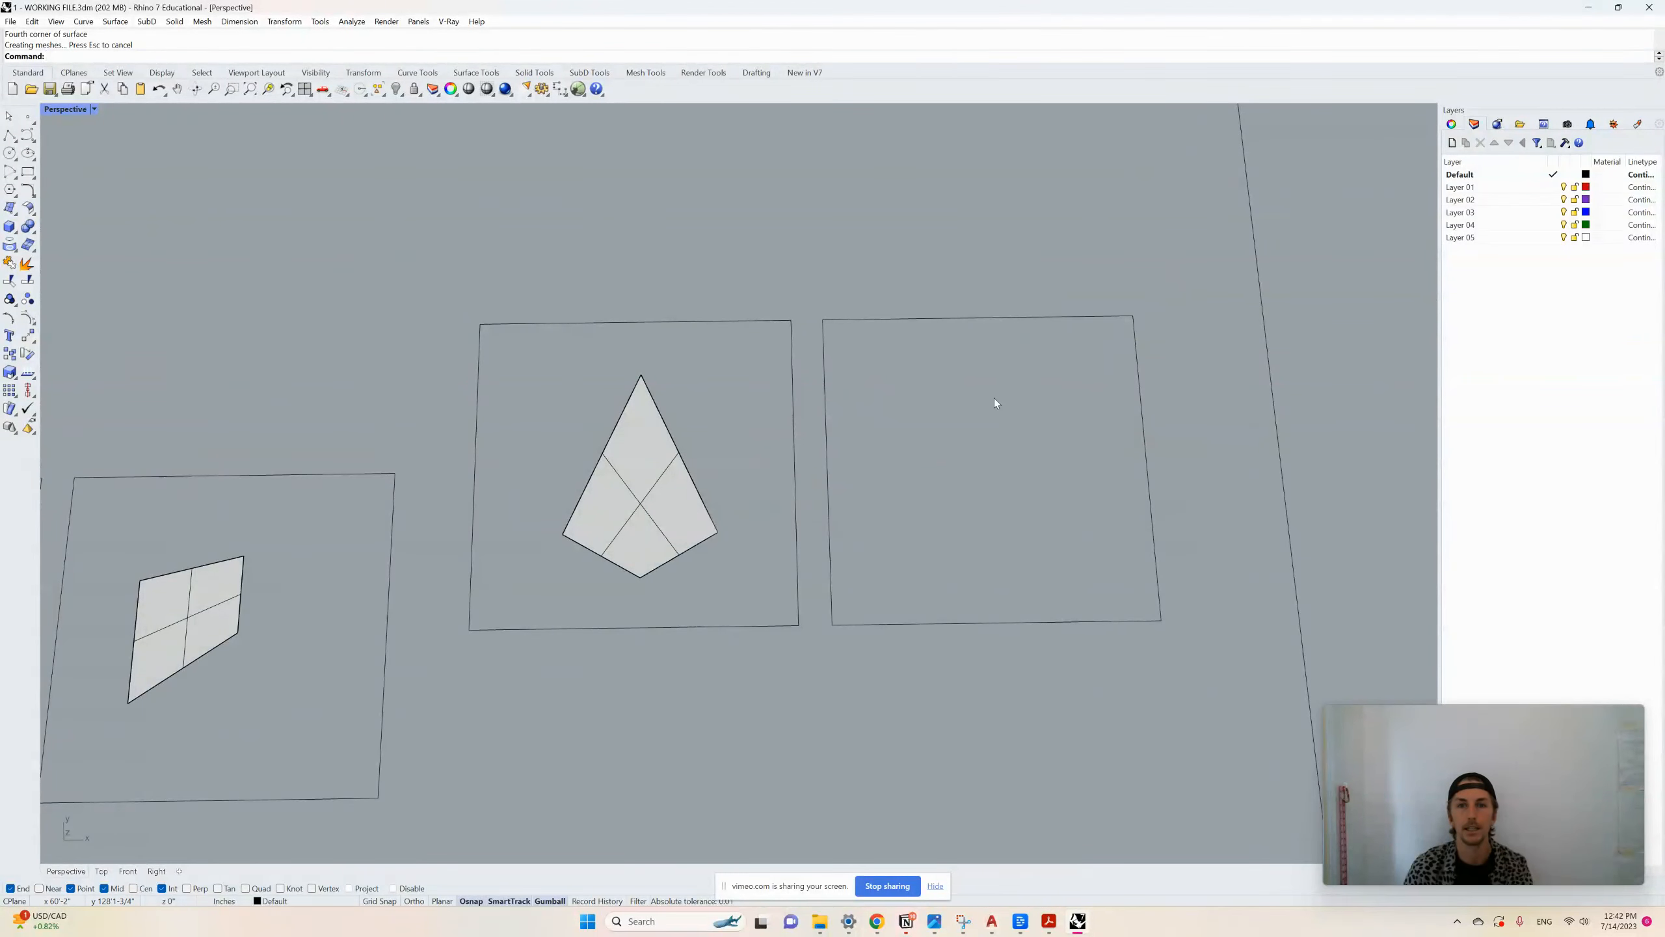
key("Return")
left_click(988, 370)
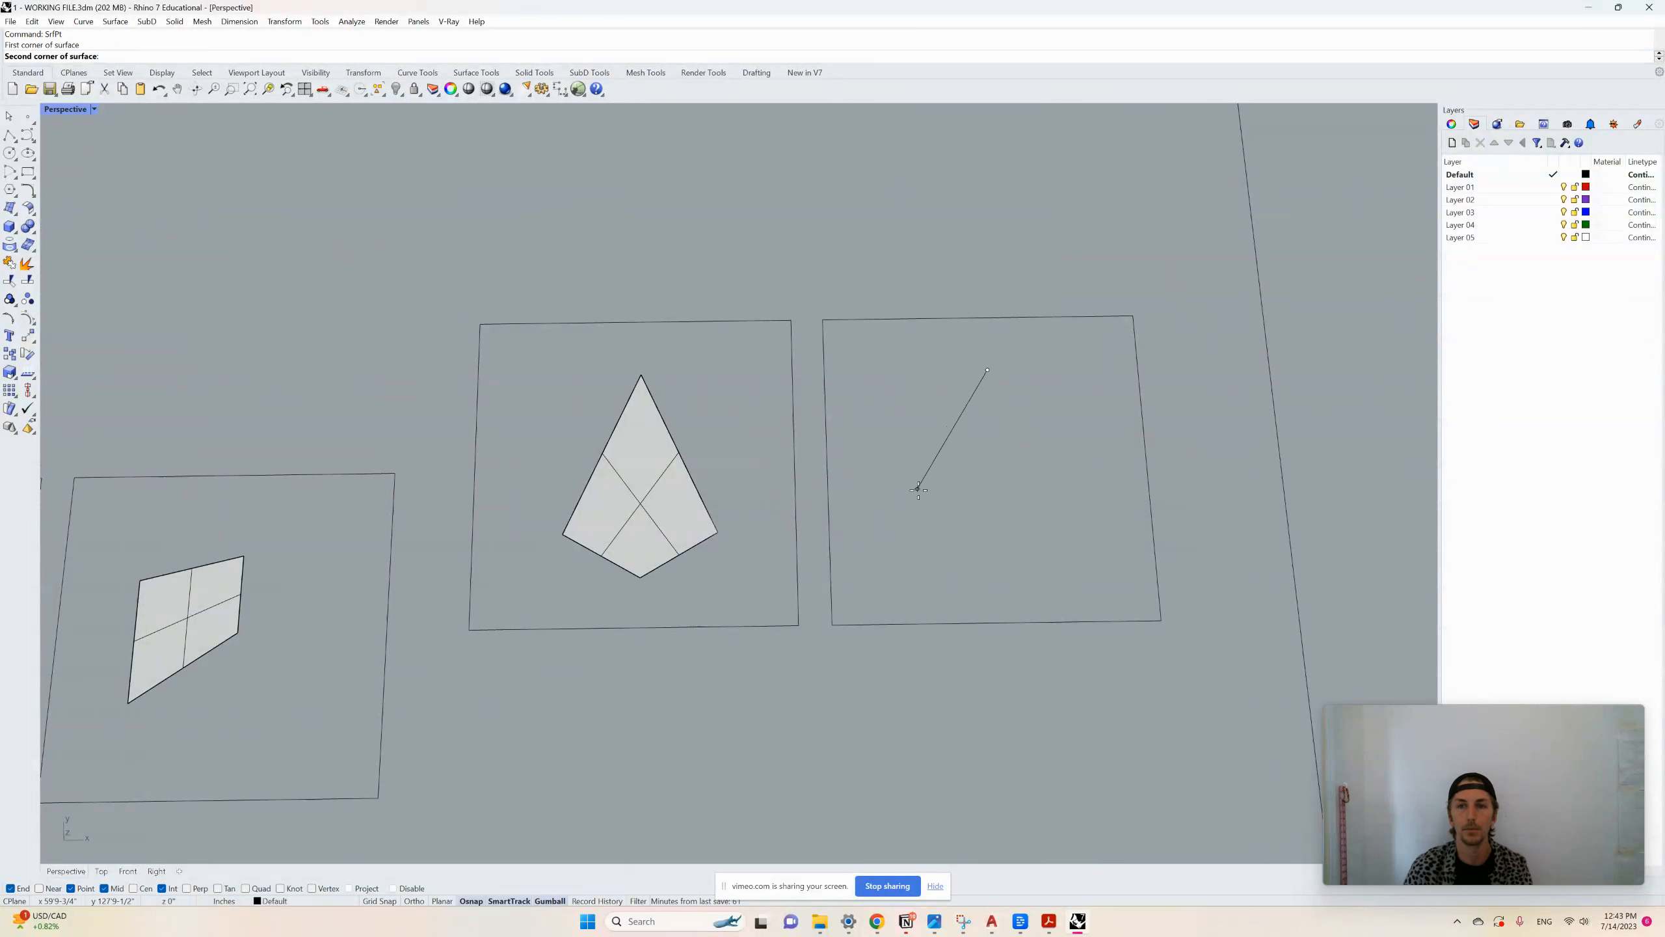
left_click(922, 511)
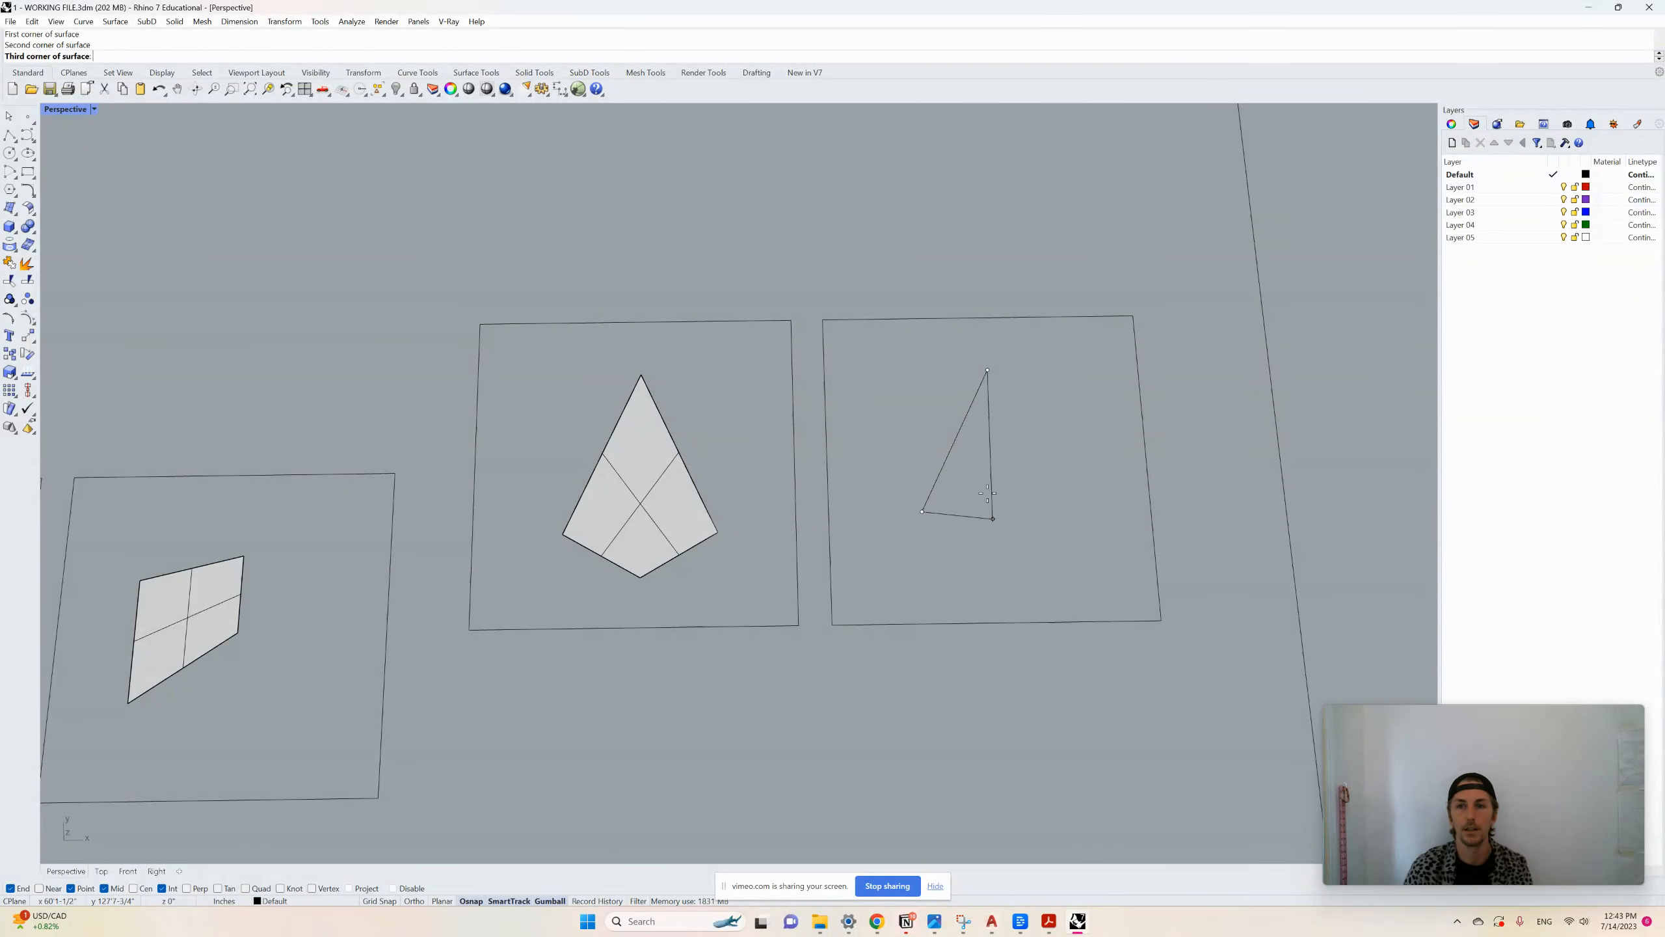
key("shift")
left_click(999, 554)
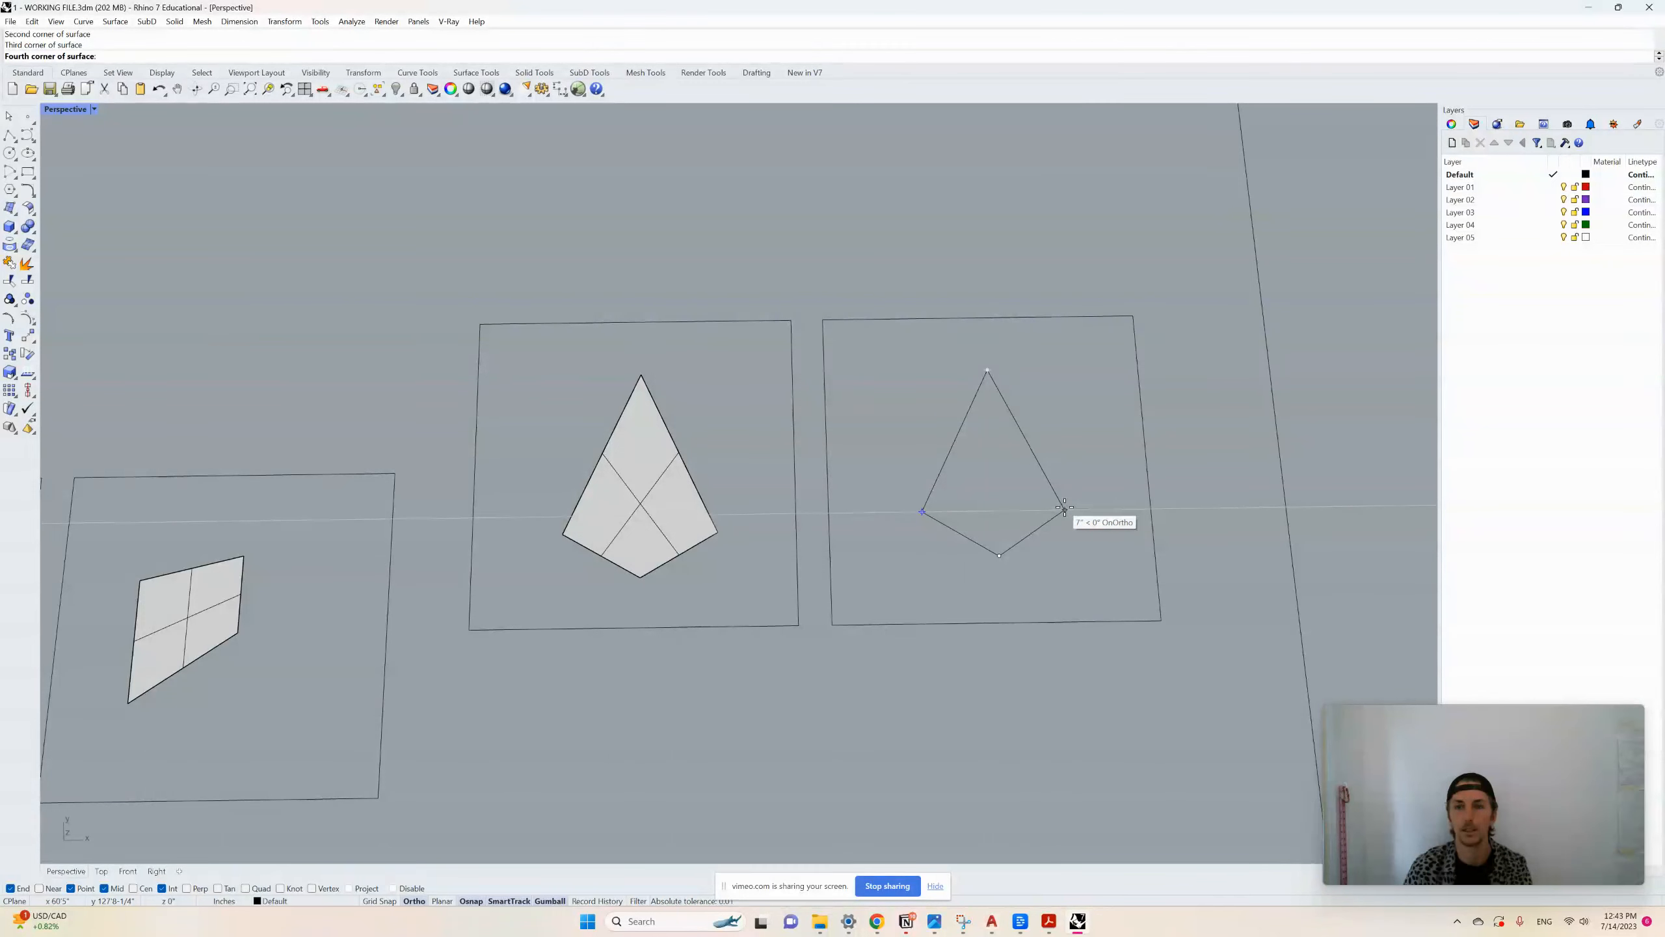
left_click(1068, 509)
Review the three SRFPT copies and examine the instructions of the PLANARSRF exercise
scroll(994, 313, "down", 6)
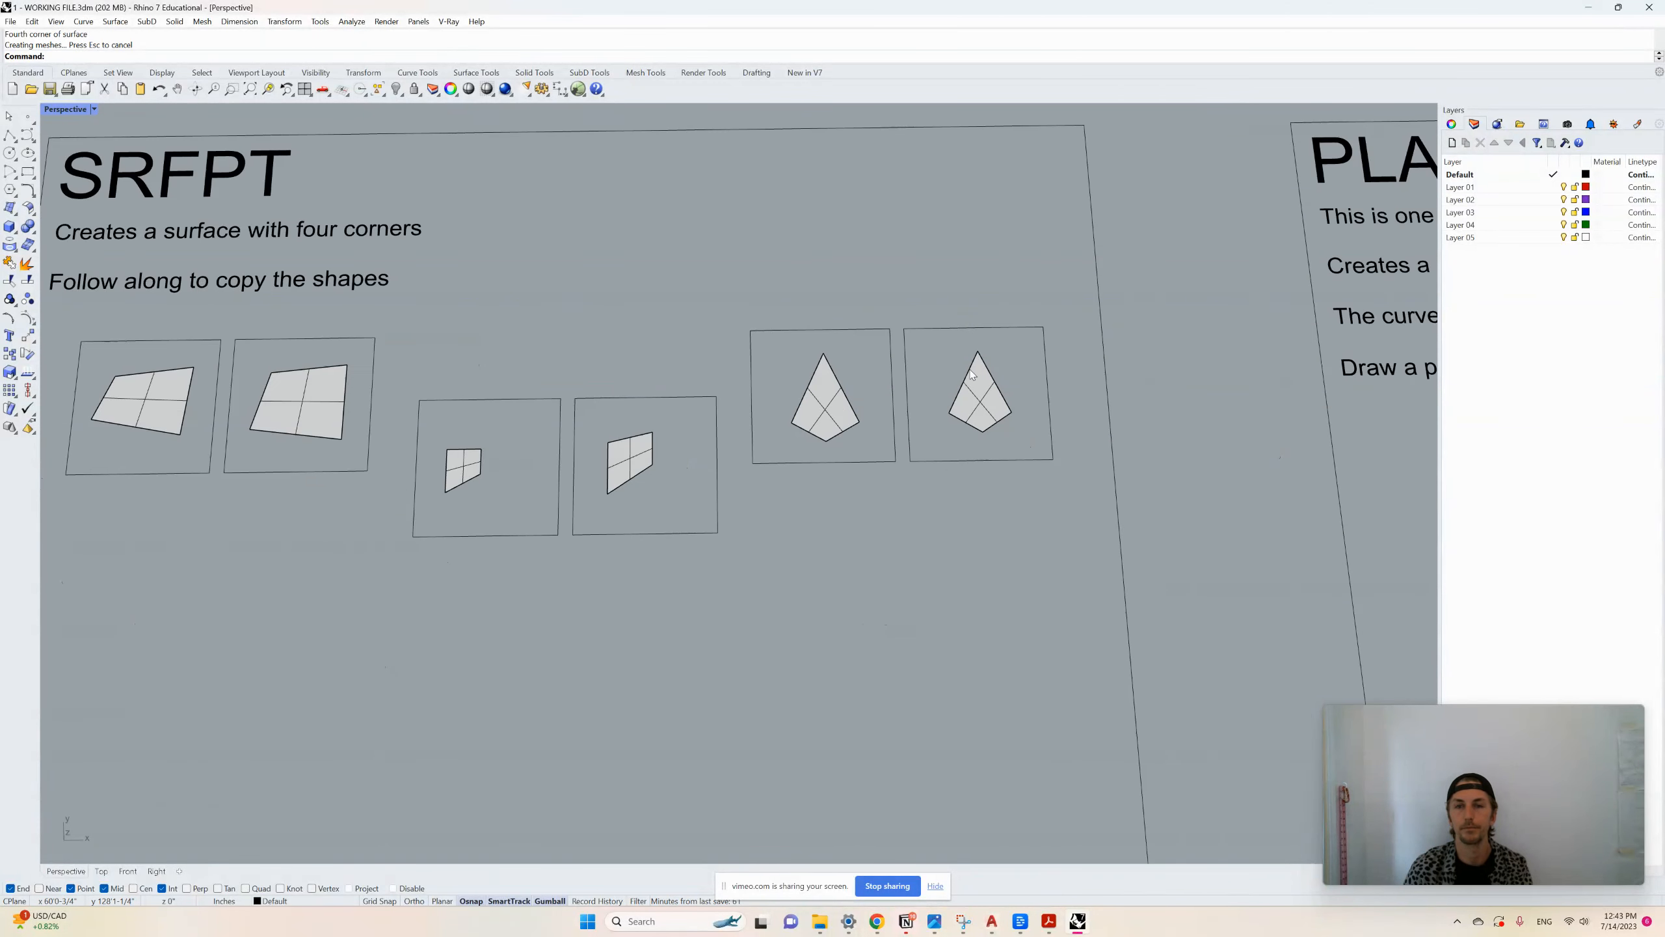
scroll(971, 373, "down", 3)
scroll(481, 381, "down", 4)
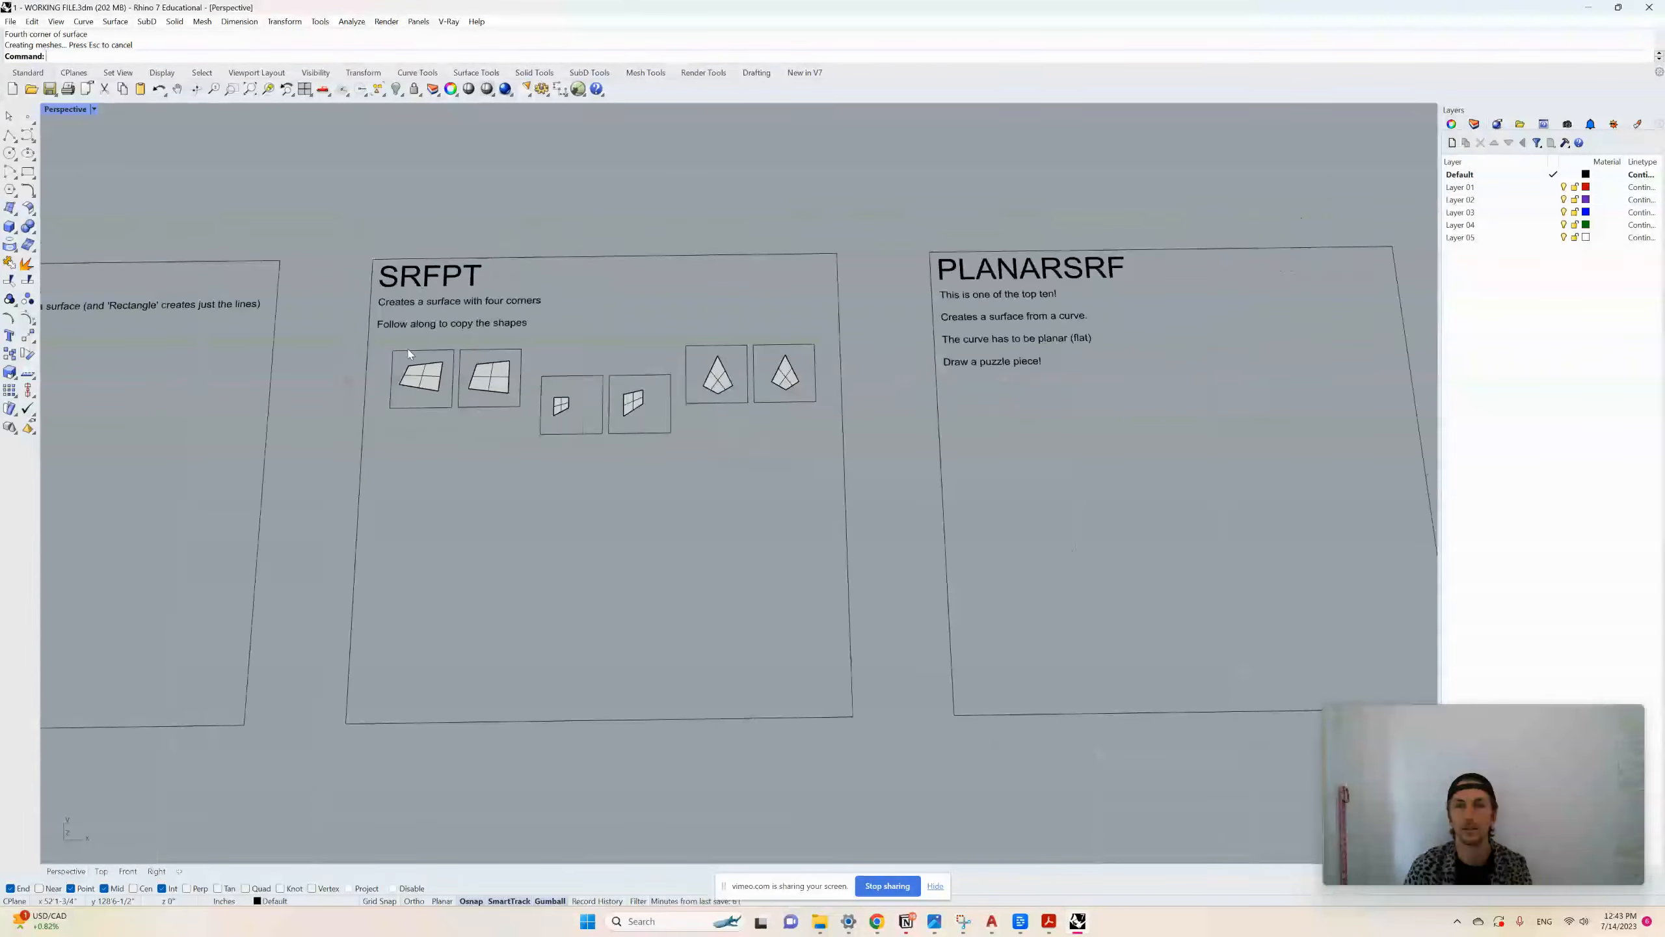
scroll(808, 361, "up", 3)
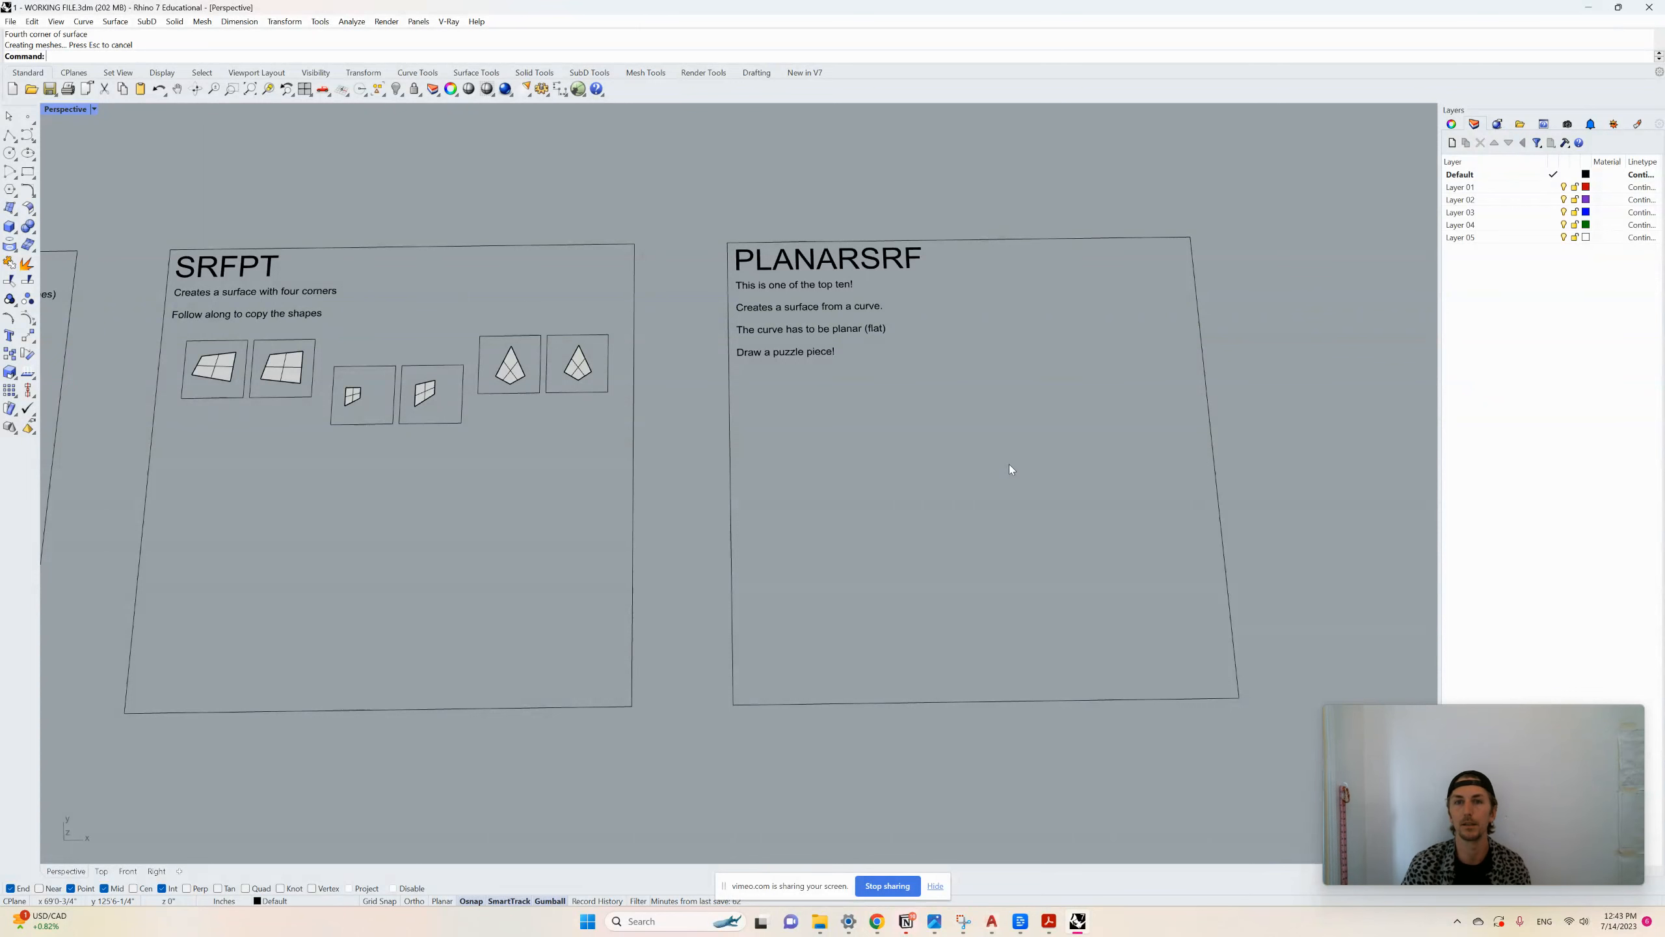
scroll(1004, 425, "up", 2)
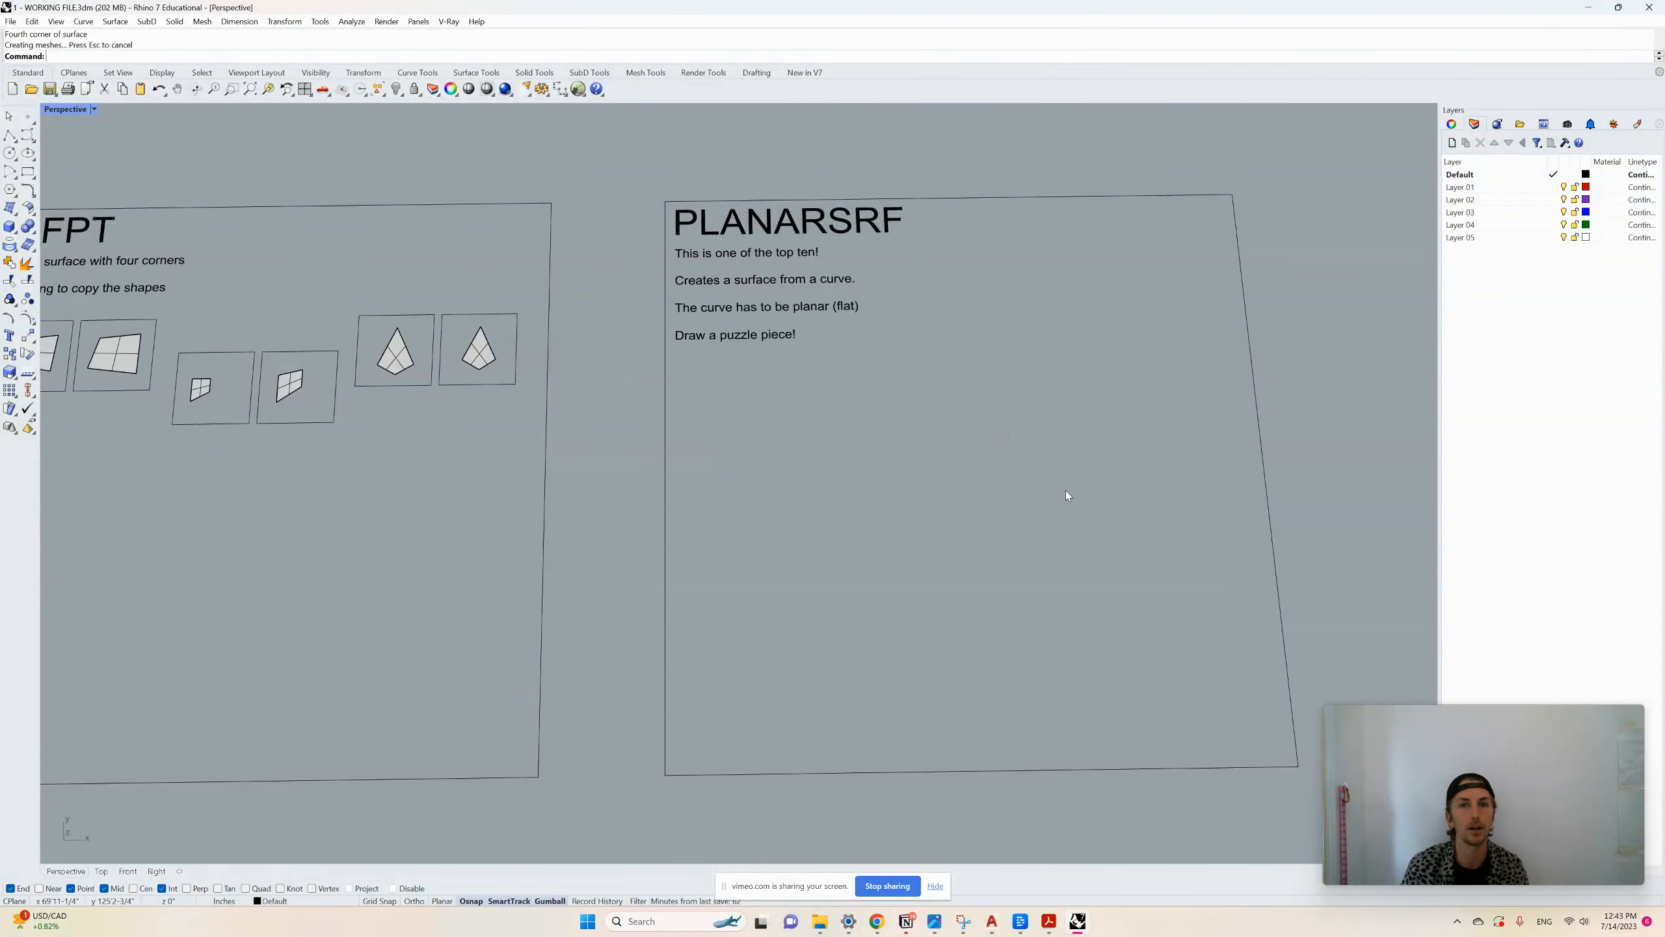
scroll(816, 500, "down", 3)
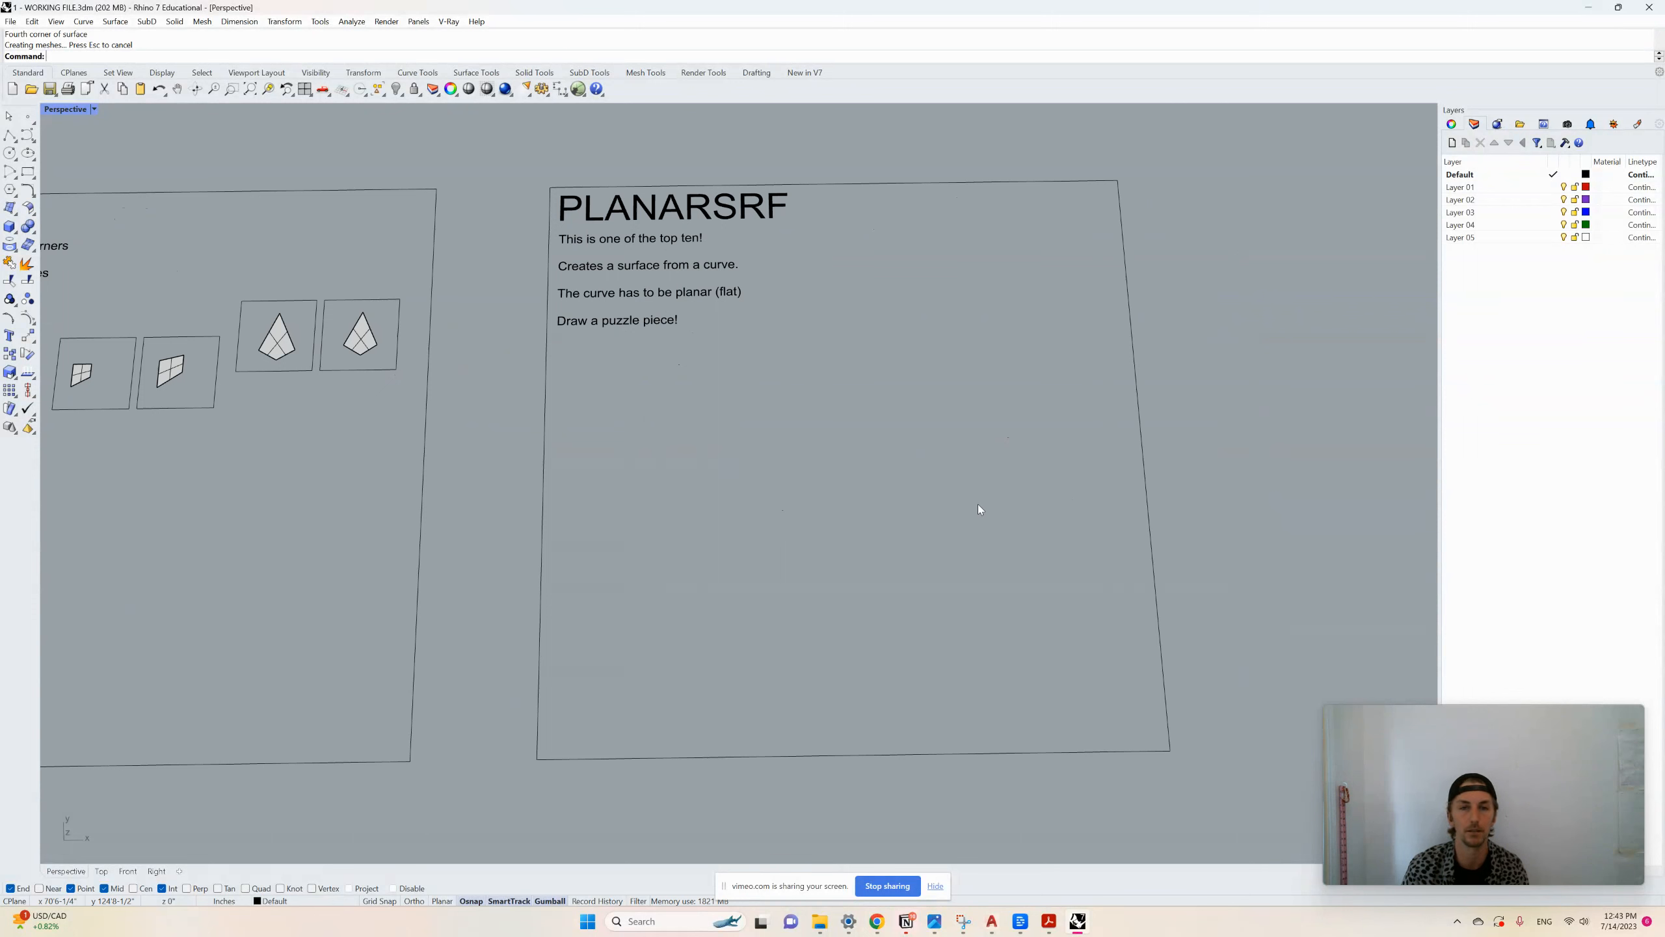
type("Rectangle")
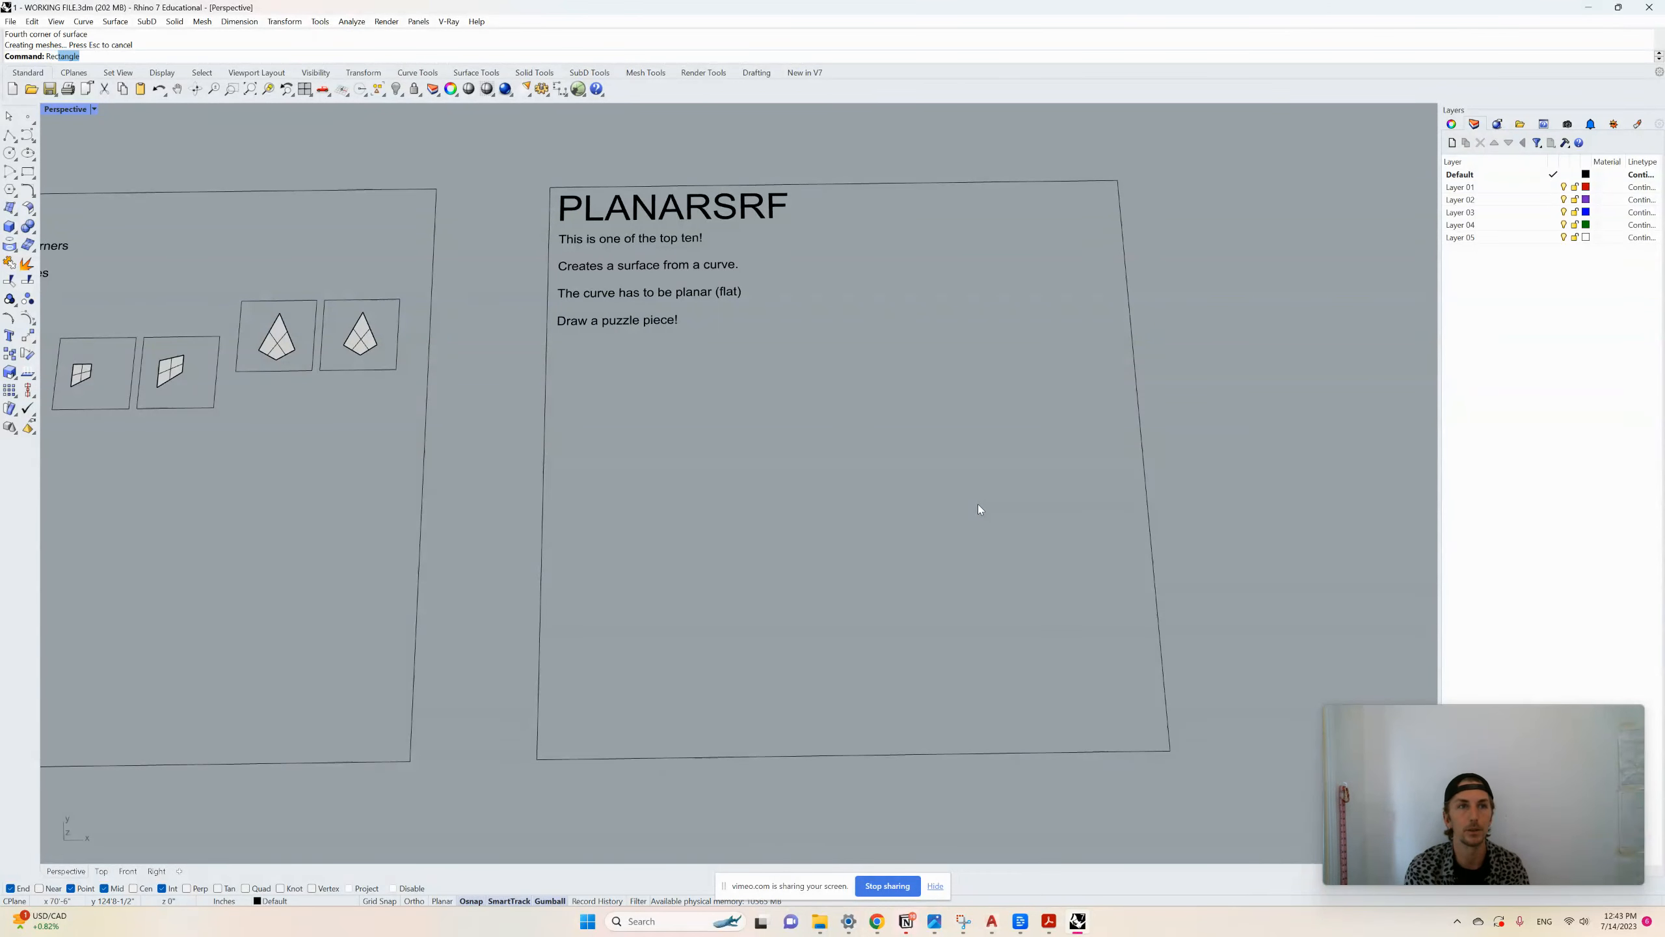
key("Return")
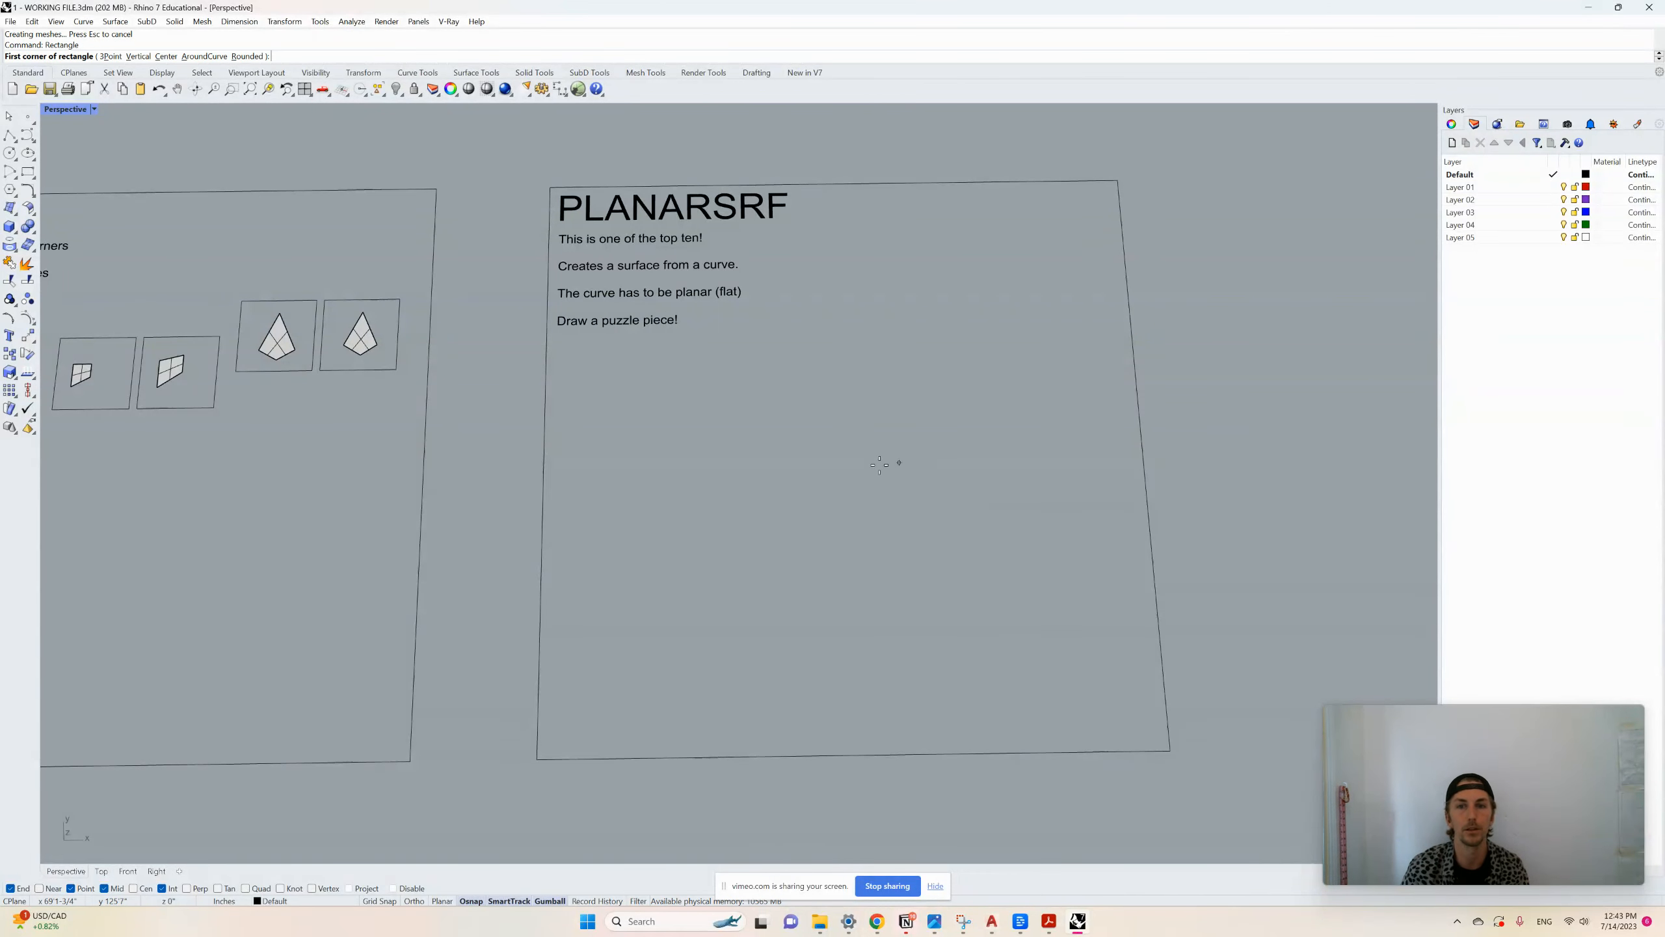
left_click(750, 450)
left_click(962, 622)
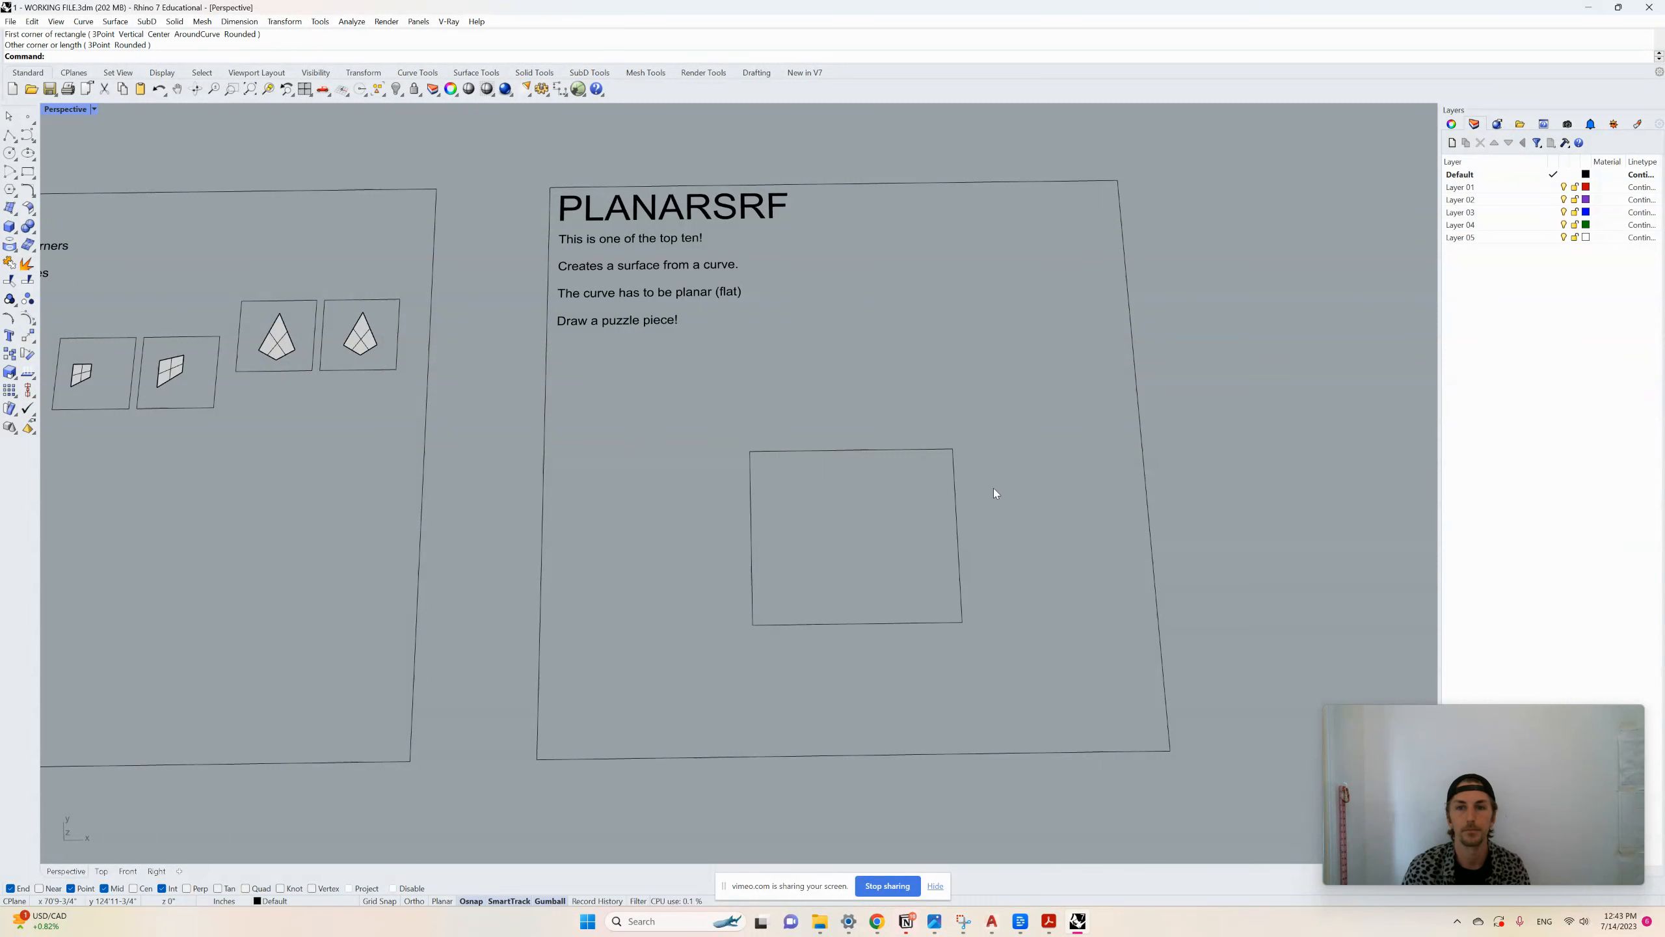
scroll(721, 464, "up", 4)
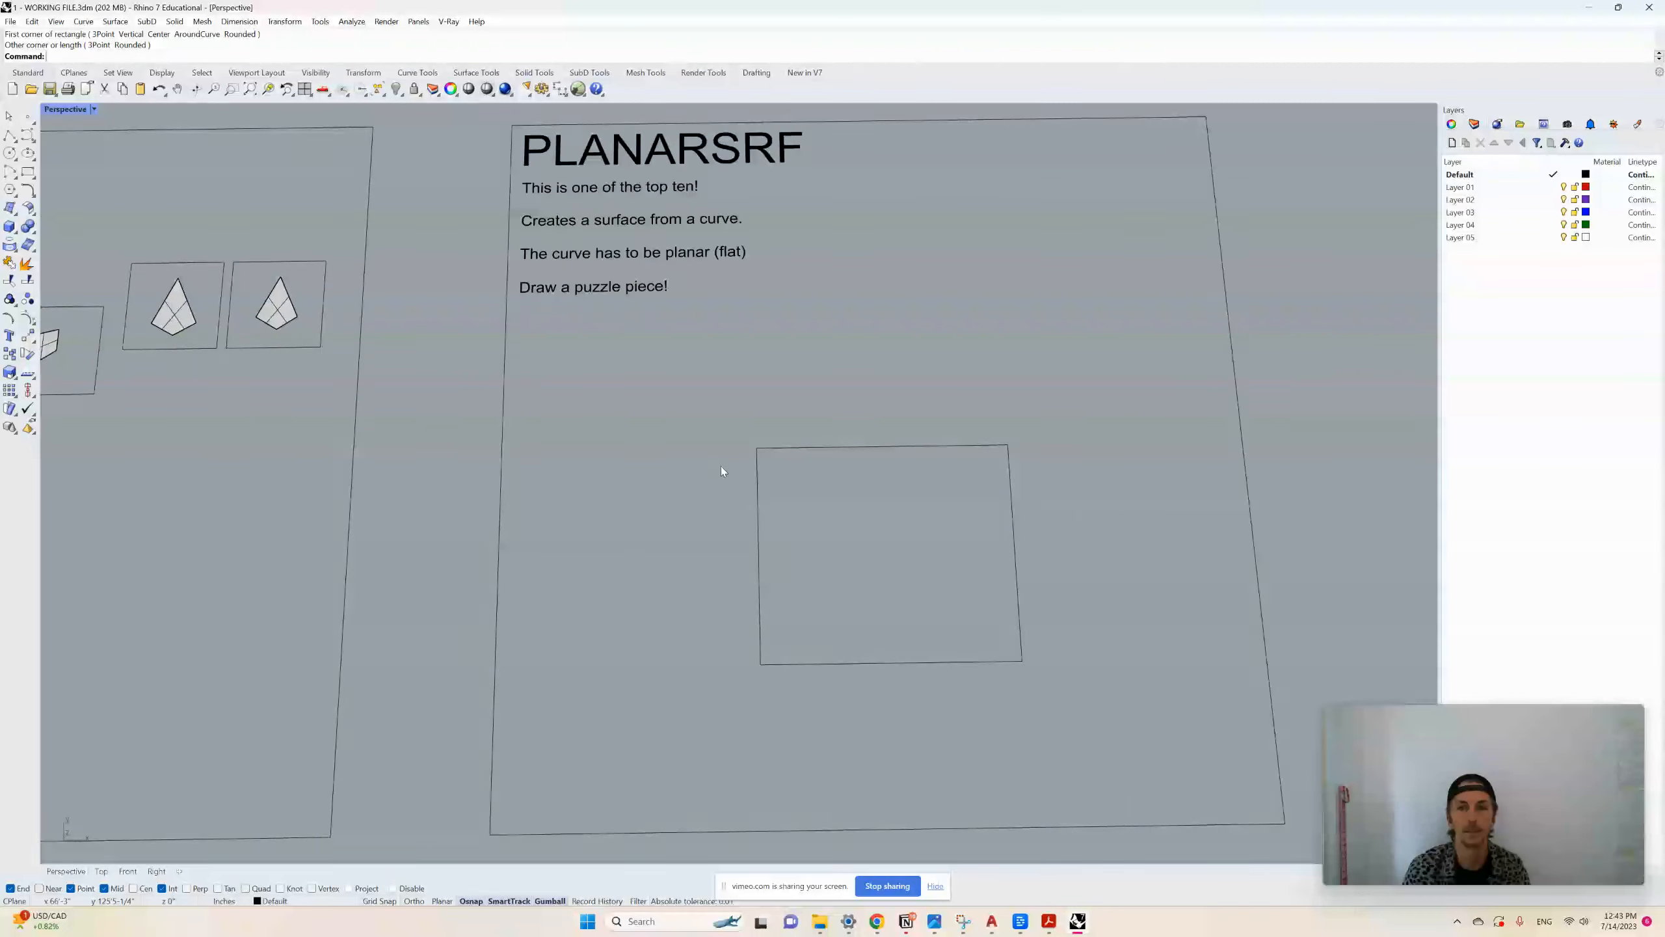
left_click_drag(976, 479, 921, 405)
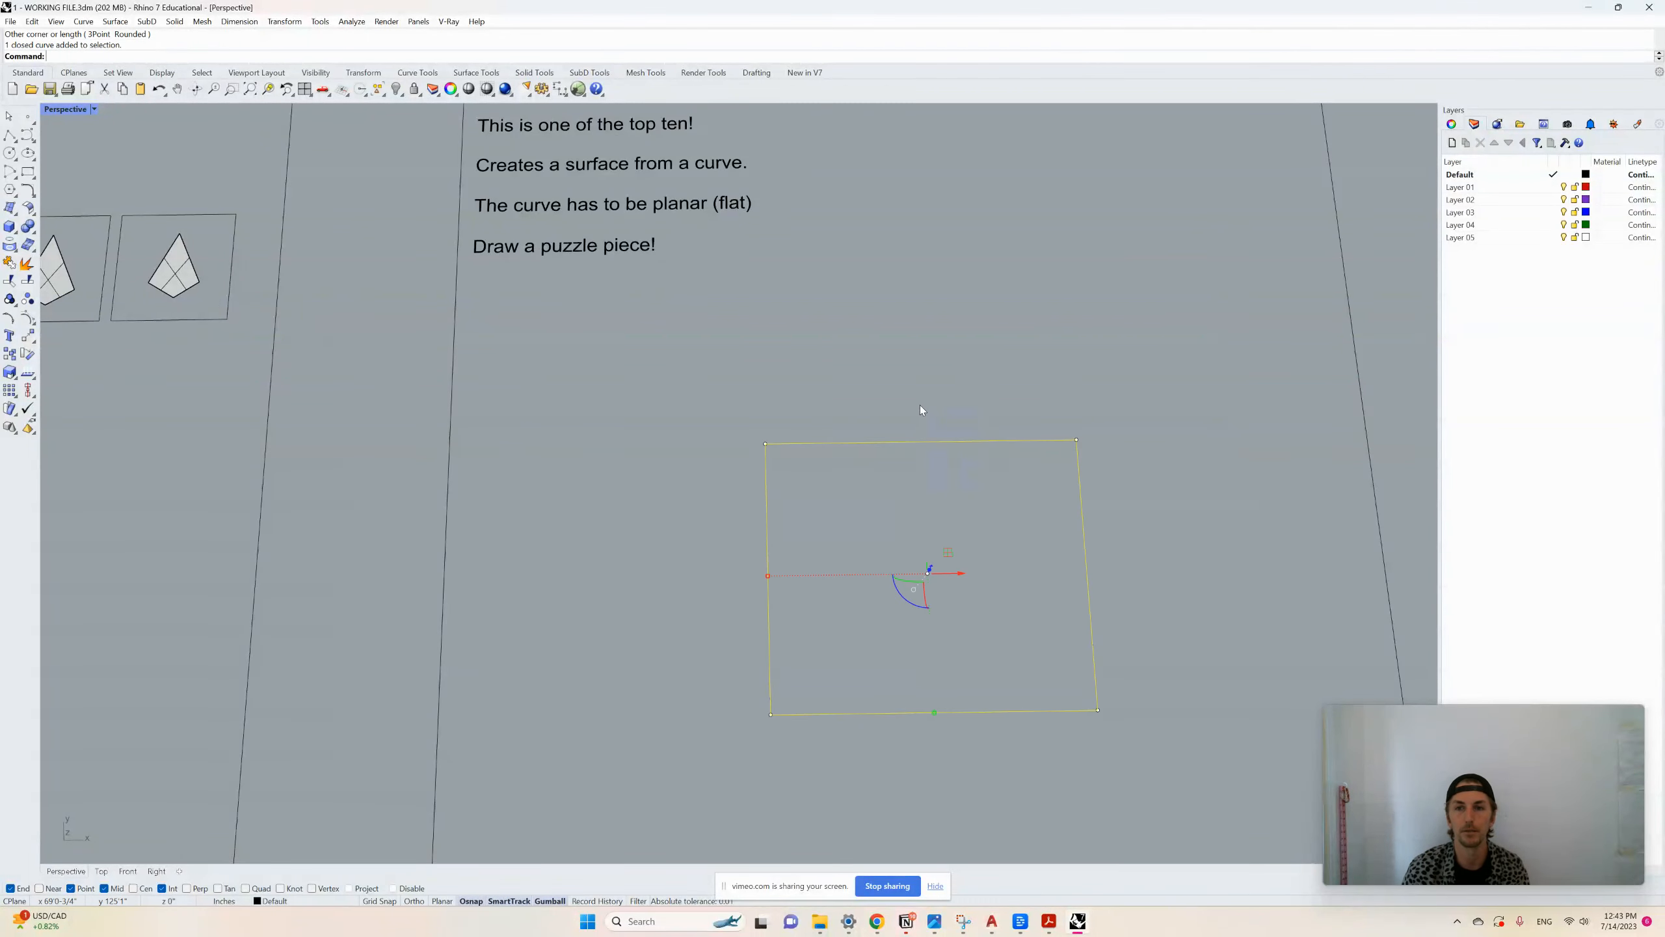
key("Delete")
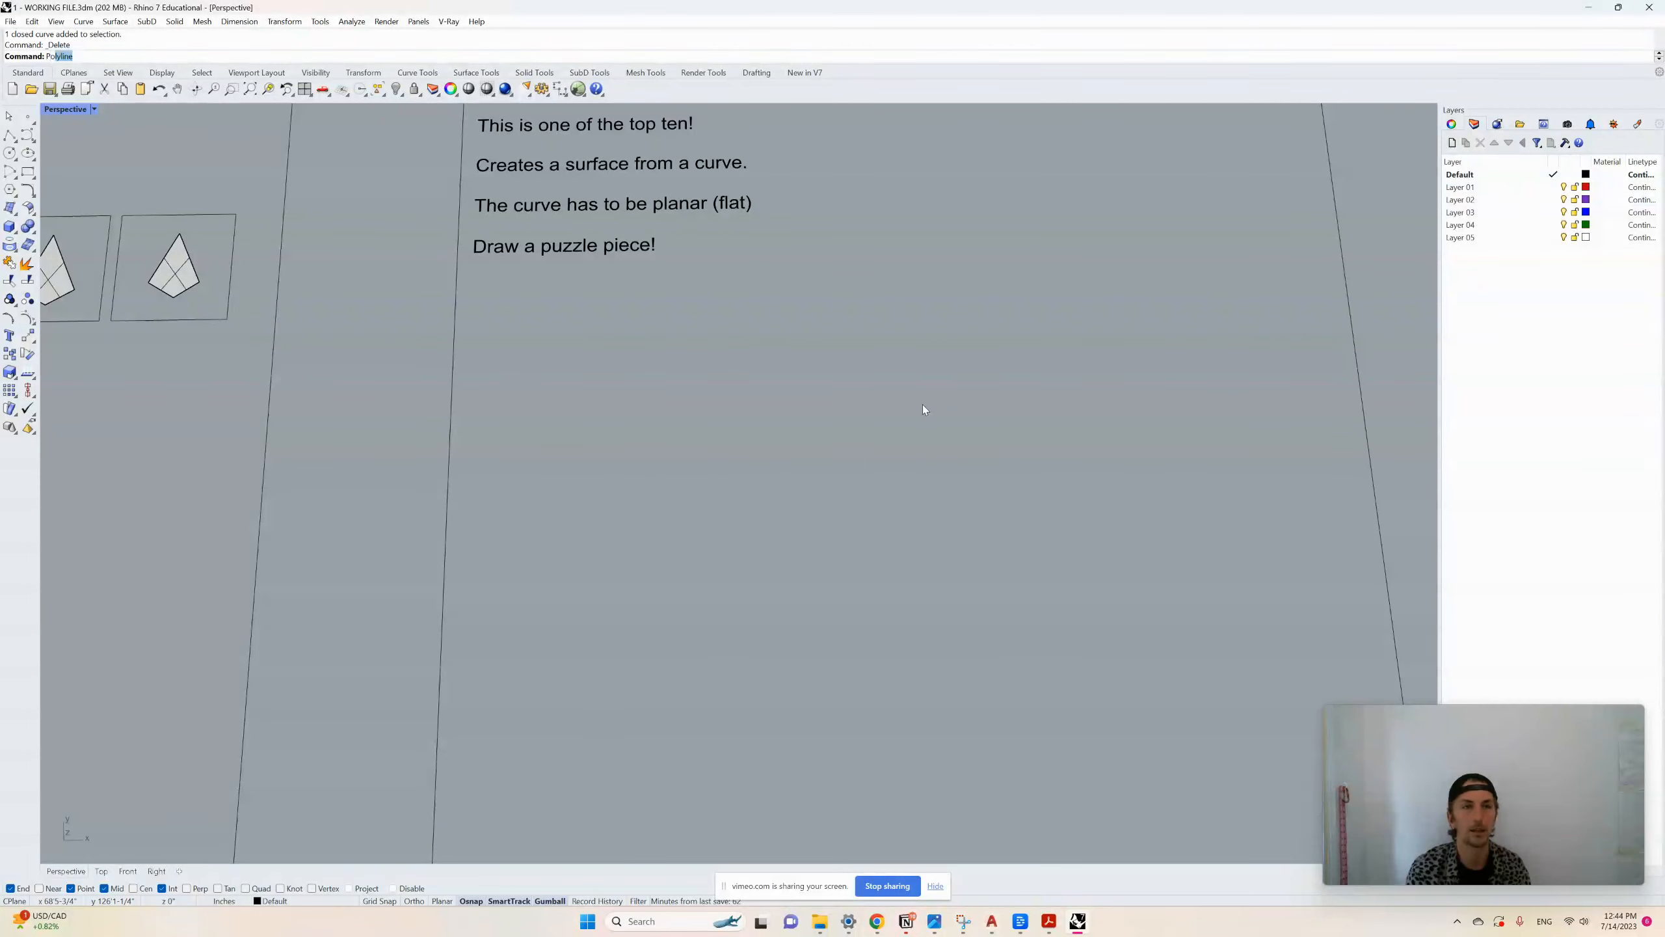
Draw an open polyline below the PLANARSRF text for the puzzle piece's left side, part of its top edge and a short upward jog
type("Pol")
key("Return")
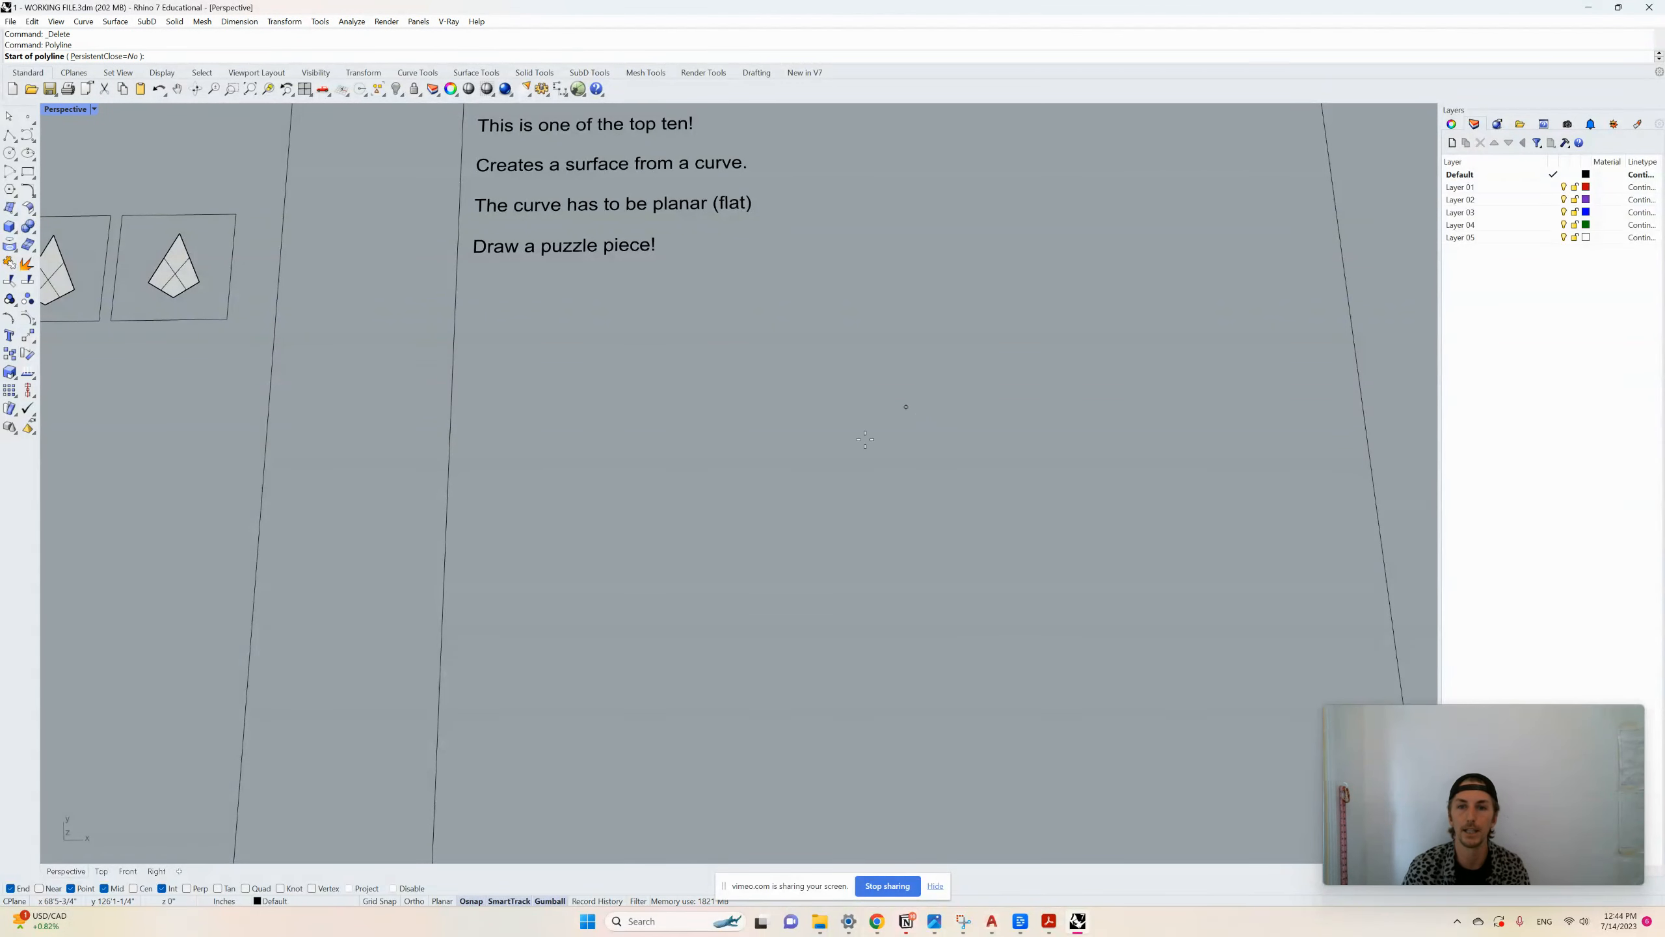
left_click(743, 638)
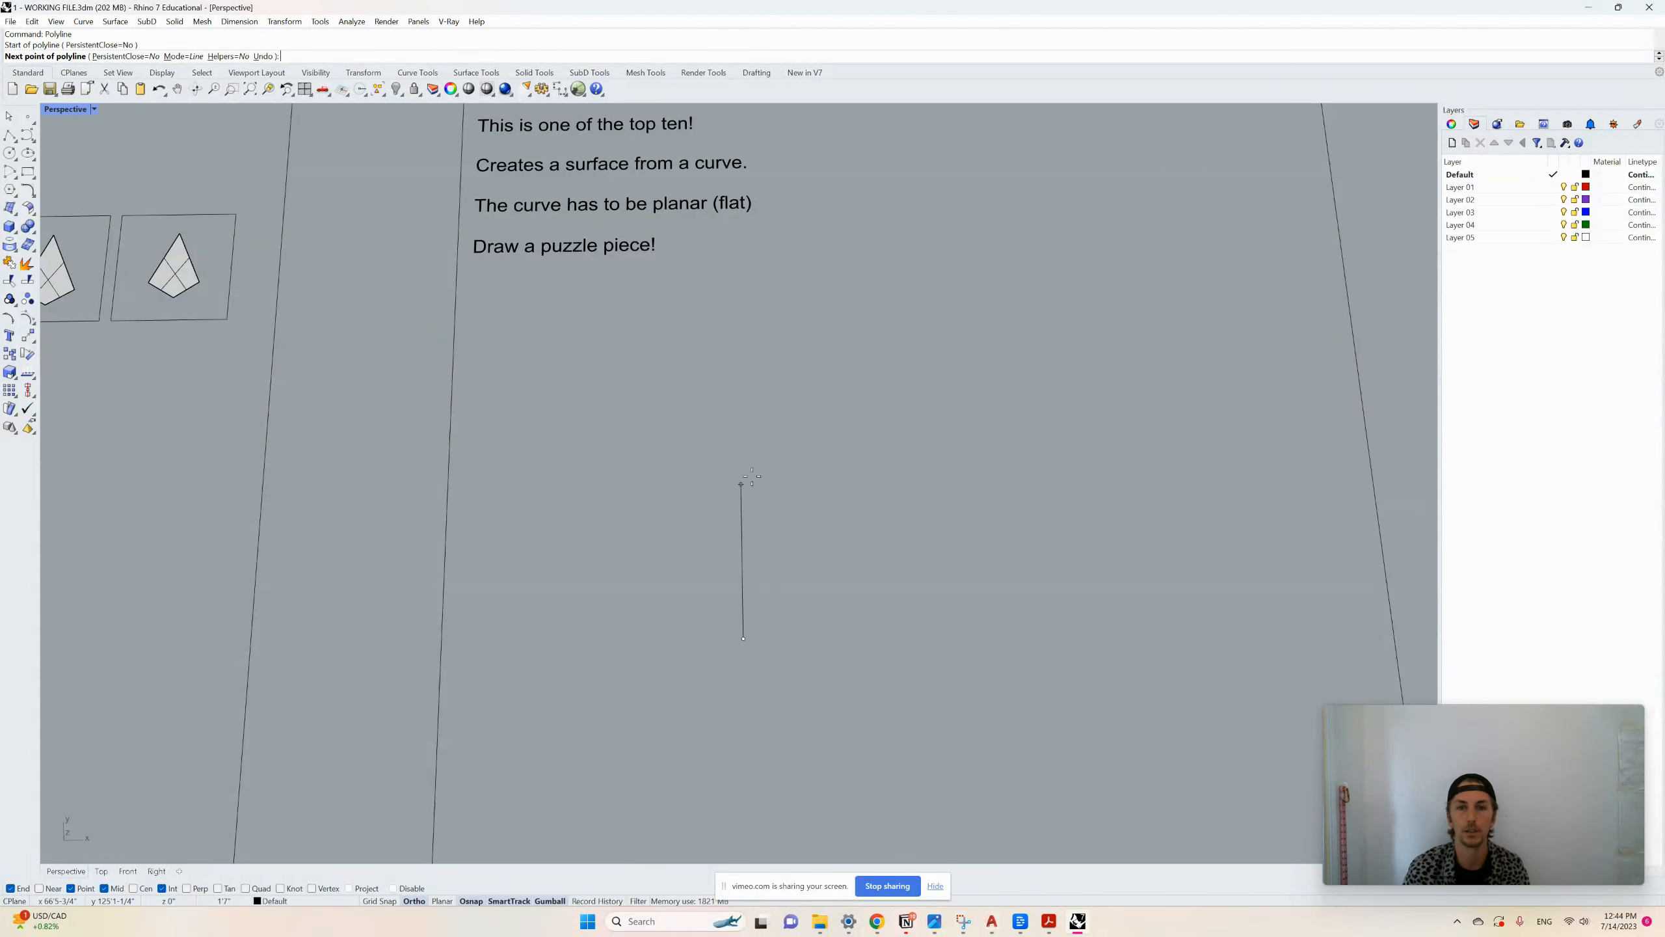
left_click(741, 416)
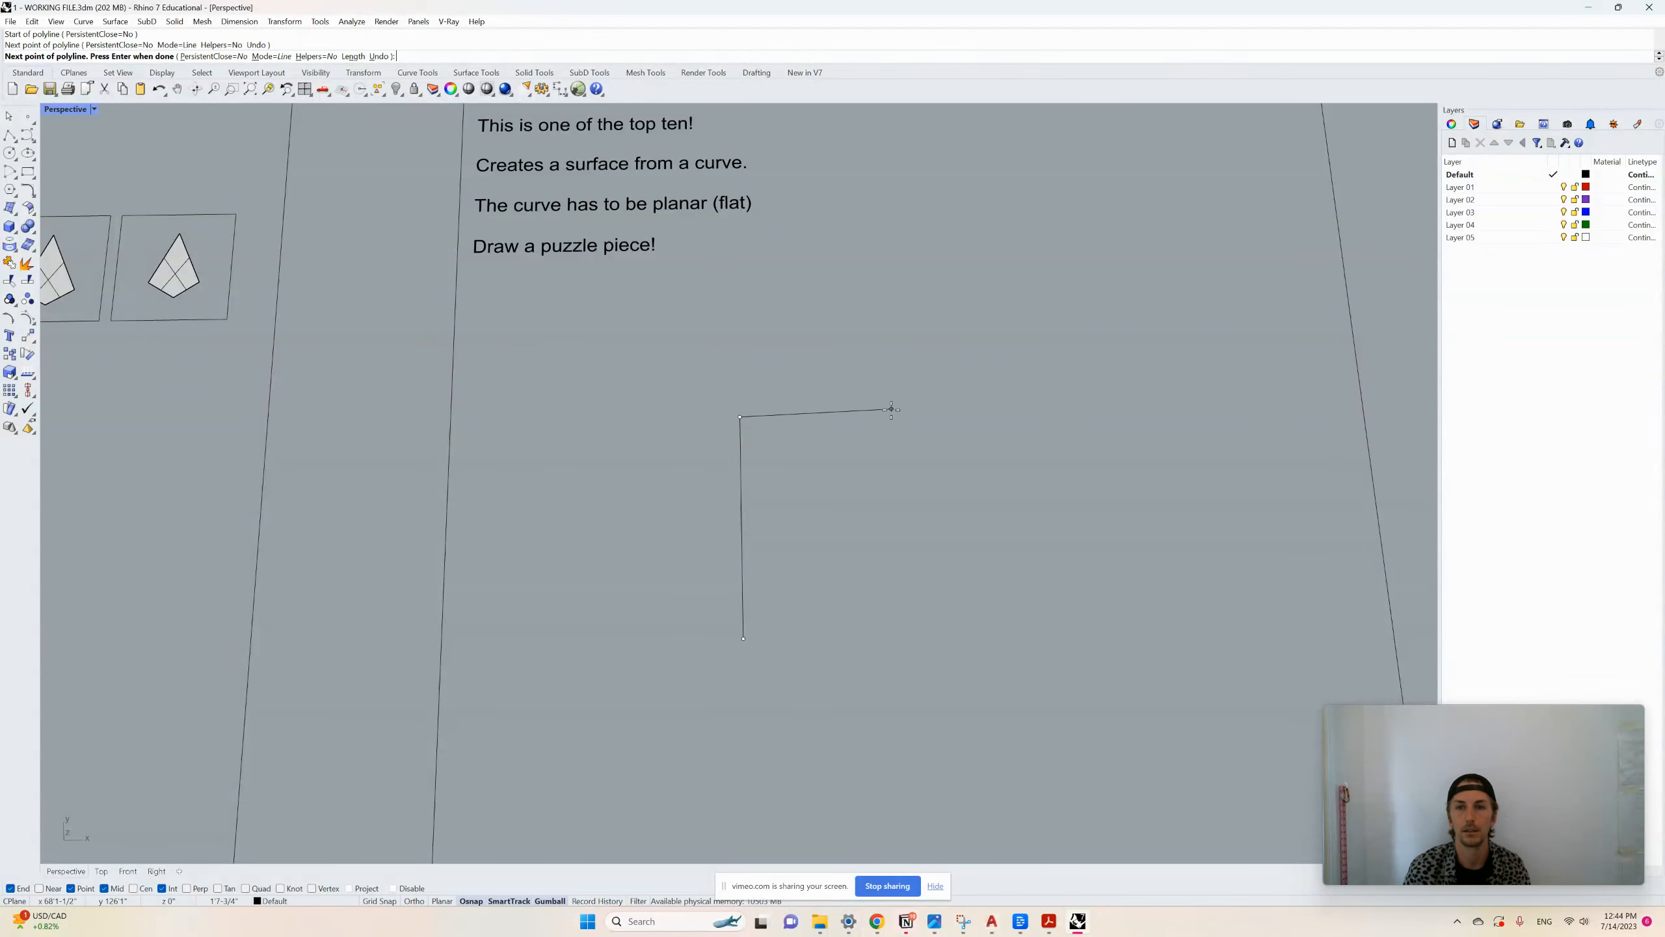
key("F8")
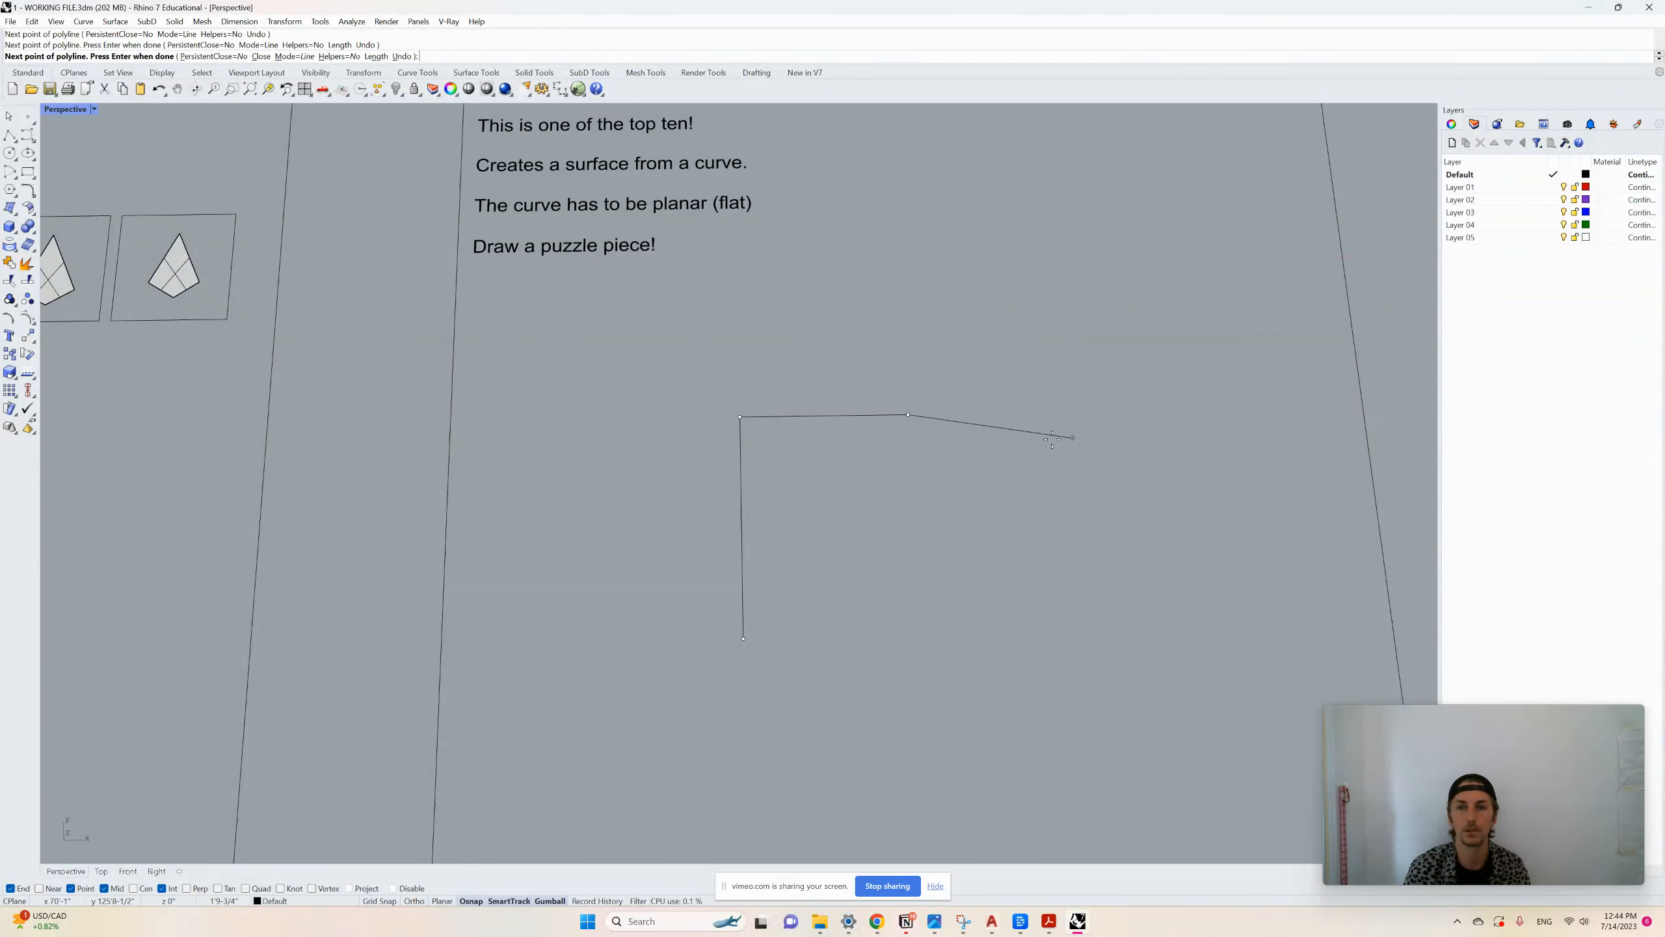
left_click(905, 415)
scroll(906, 408, "up", 3)
left_click(908, 406)
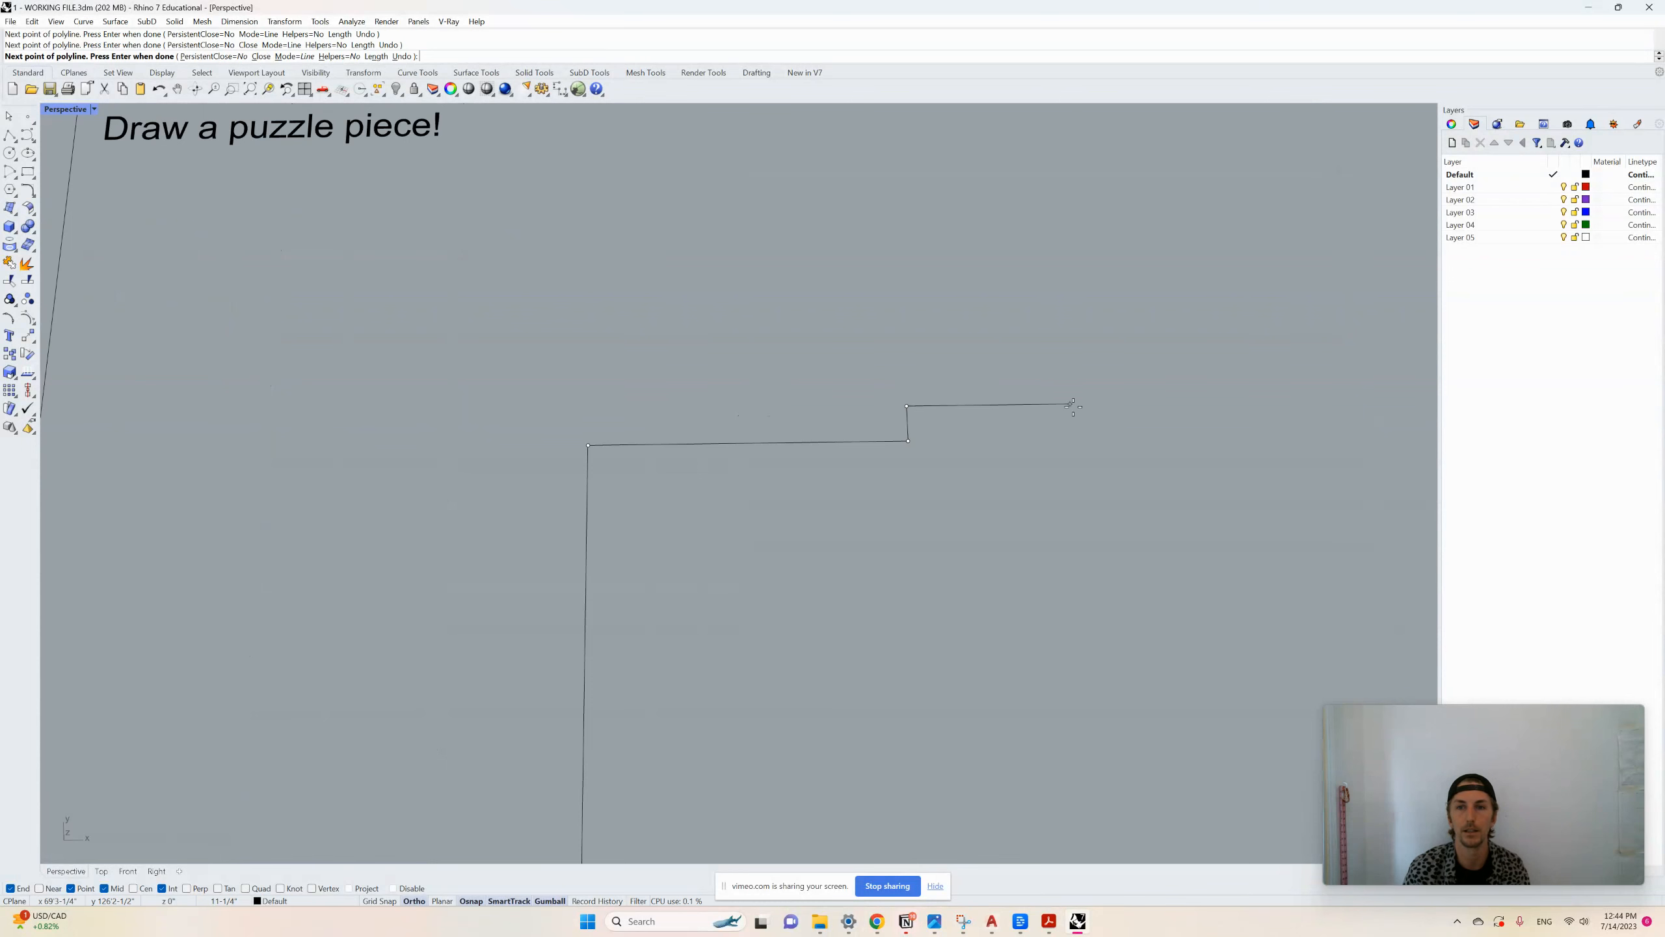
key("F8")
key("Return")
Draw a freeform curve from the short jog's upper end, forming the puzzle piece's rounded top knob and pointed right-side bulge
type("Curve")
key("Return")
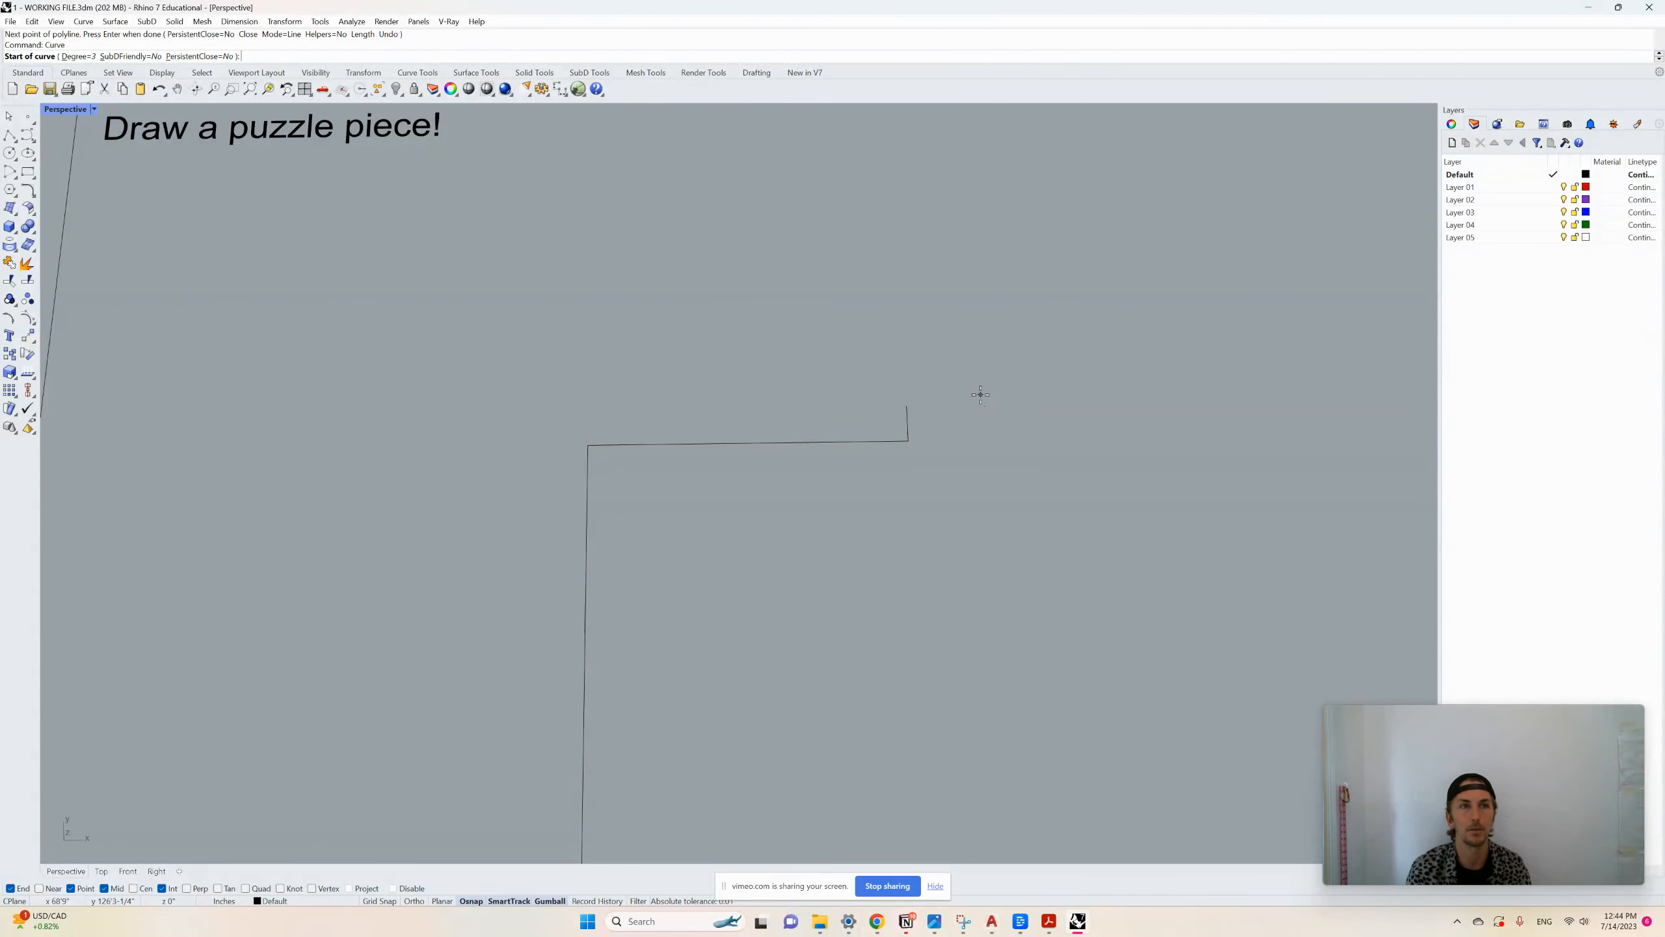
left_click(907, 407)
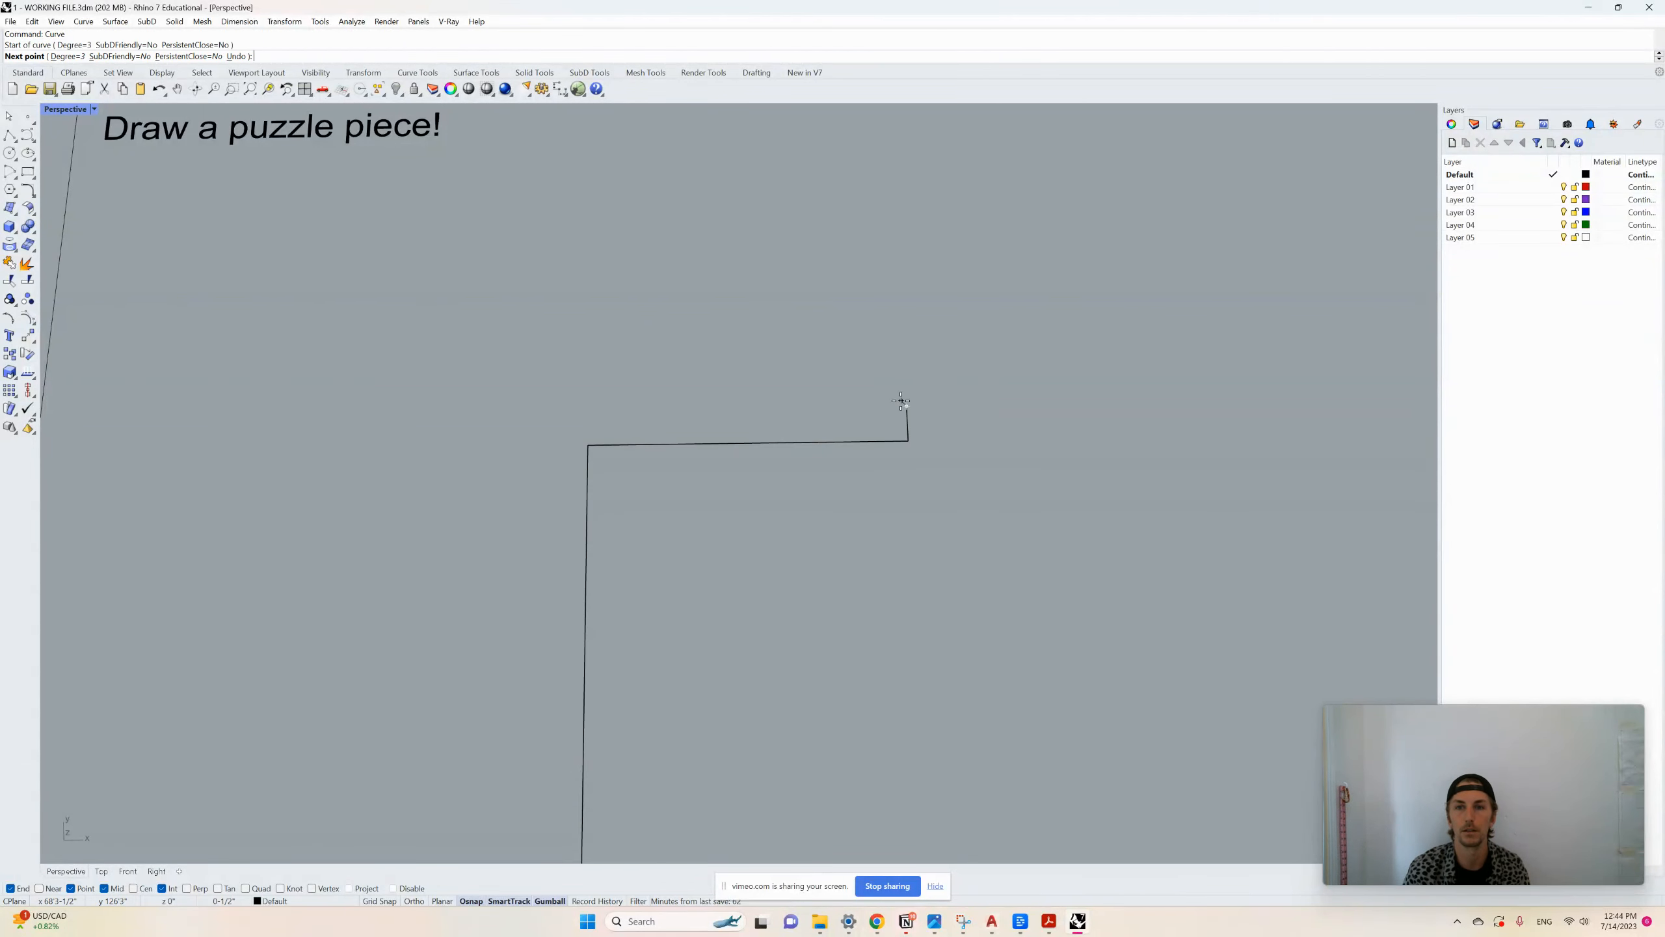
left_click(834, 371)
left_click(953, 244)
left_click(1077, 331)
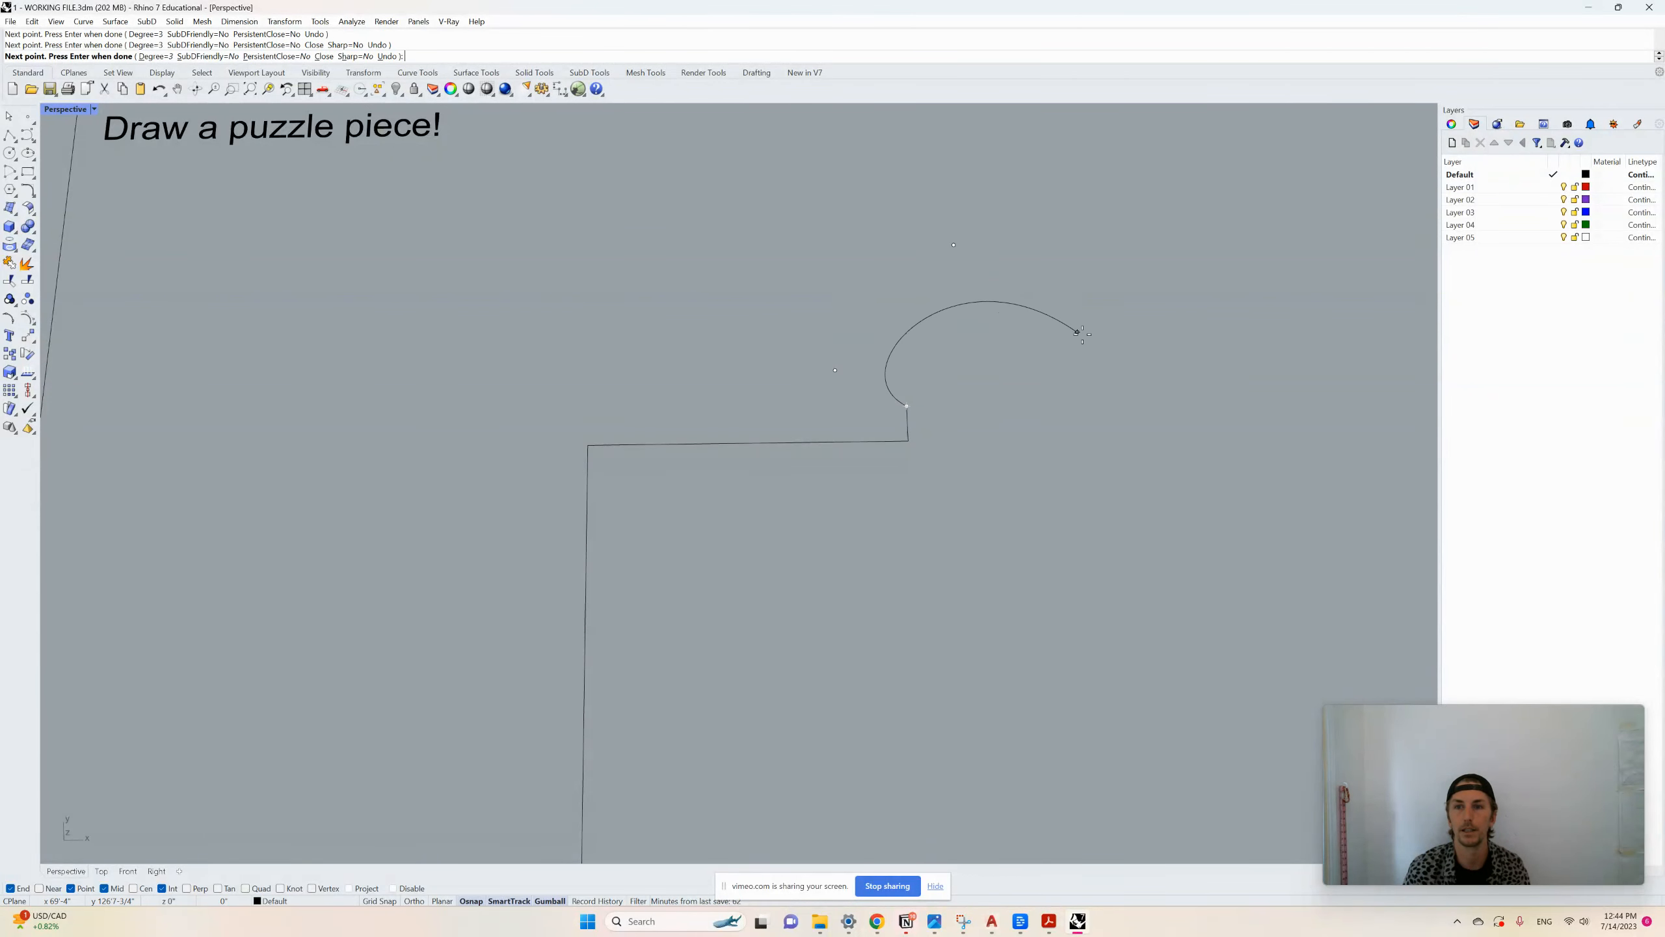
left_click(1128, 437)
left_click(1068, 500)
left_click(1145, 547)
scroll(1054, 404, "down", 3)
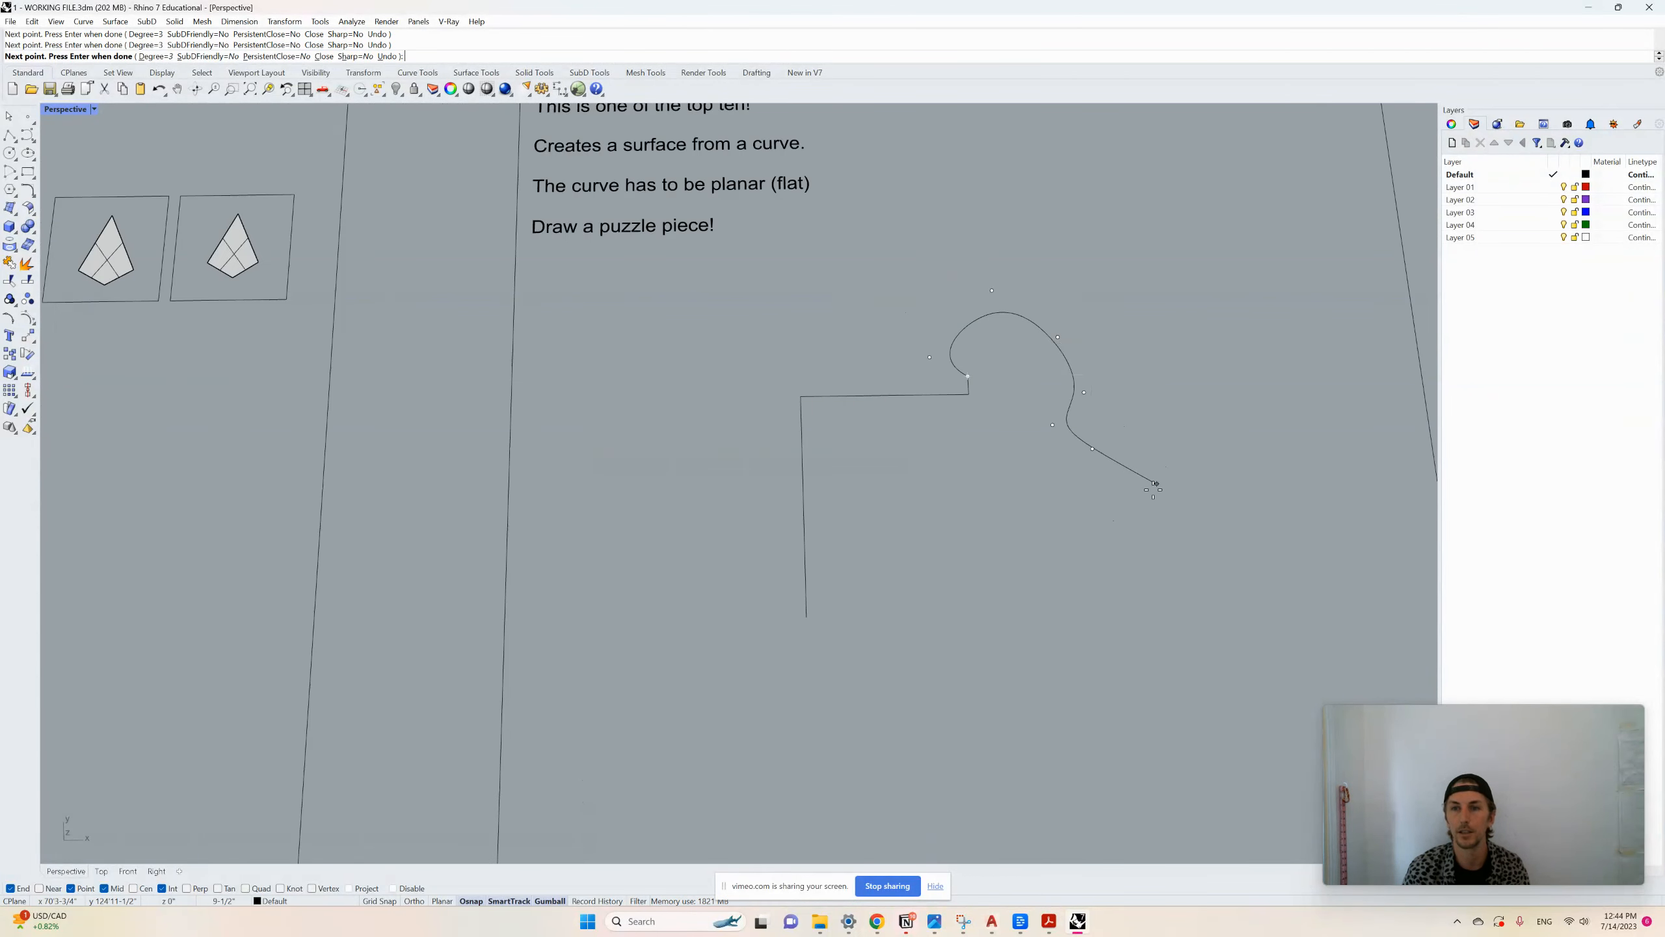
left_click(1118, 495)
left_click(1021, 527)
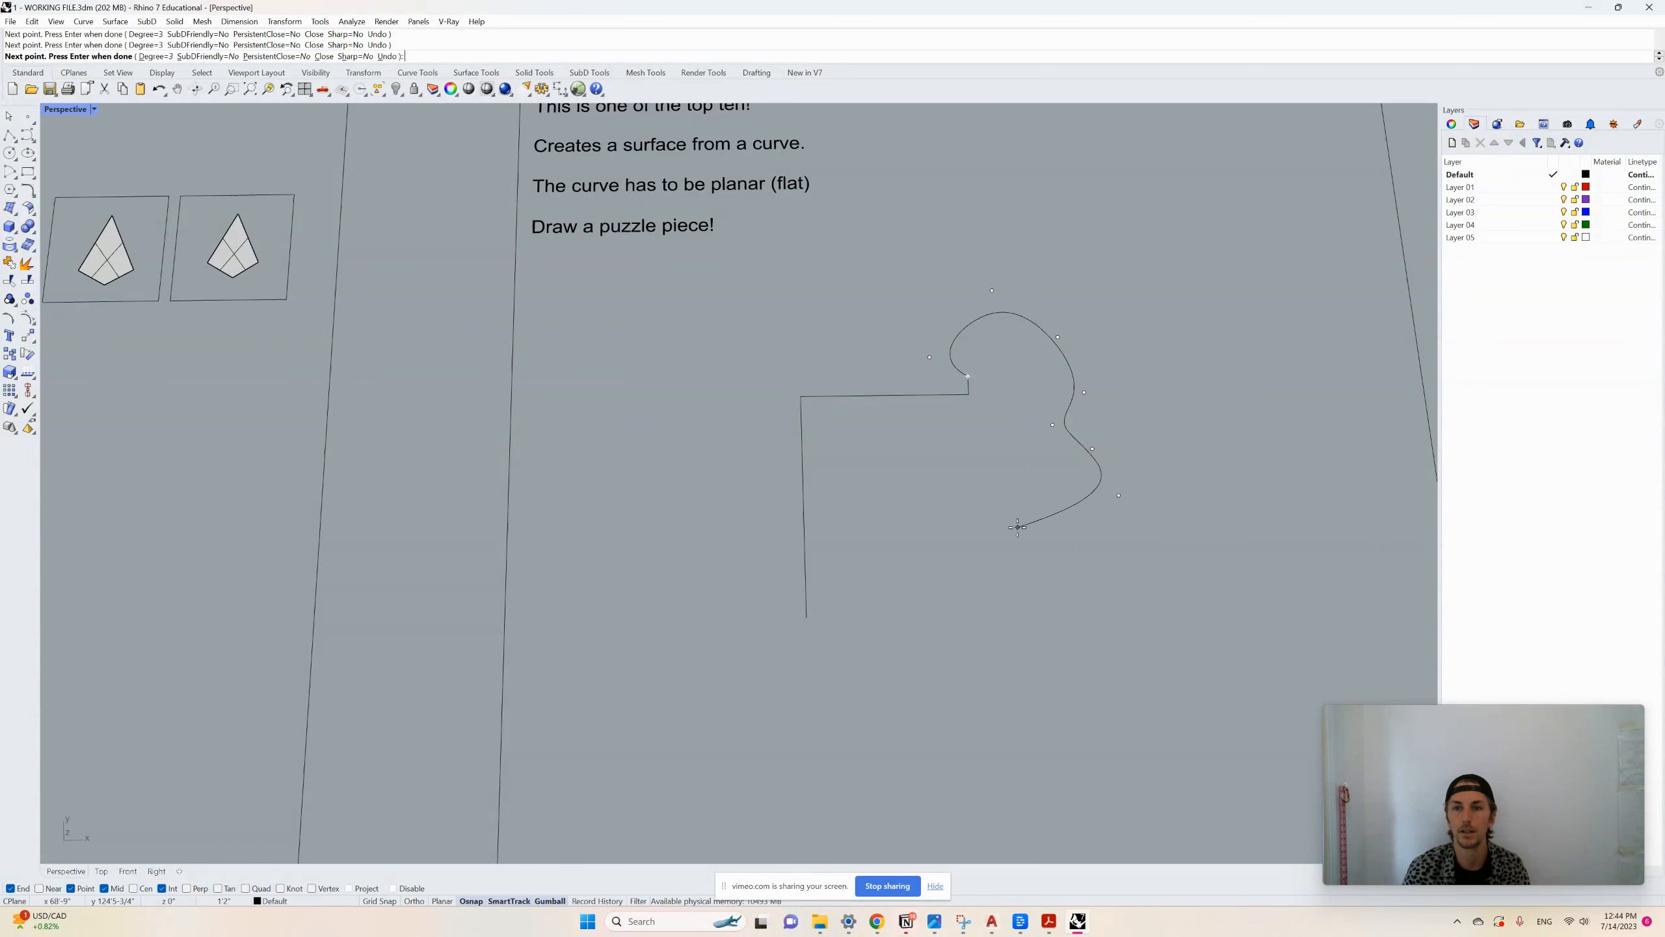
key("Return")
Draw a straight polyline segment down from the bulge curve's end for the lower part of the puzzle piece's right side
type("polyline")
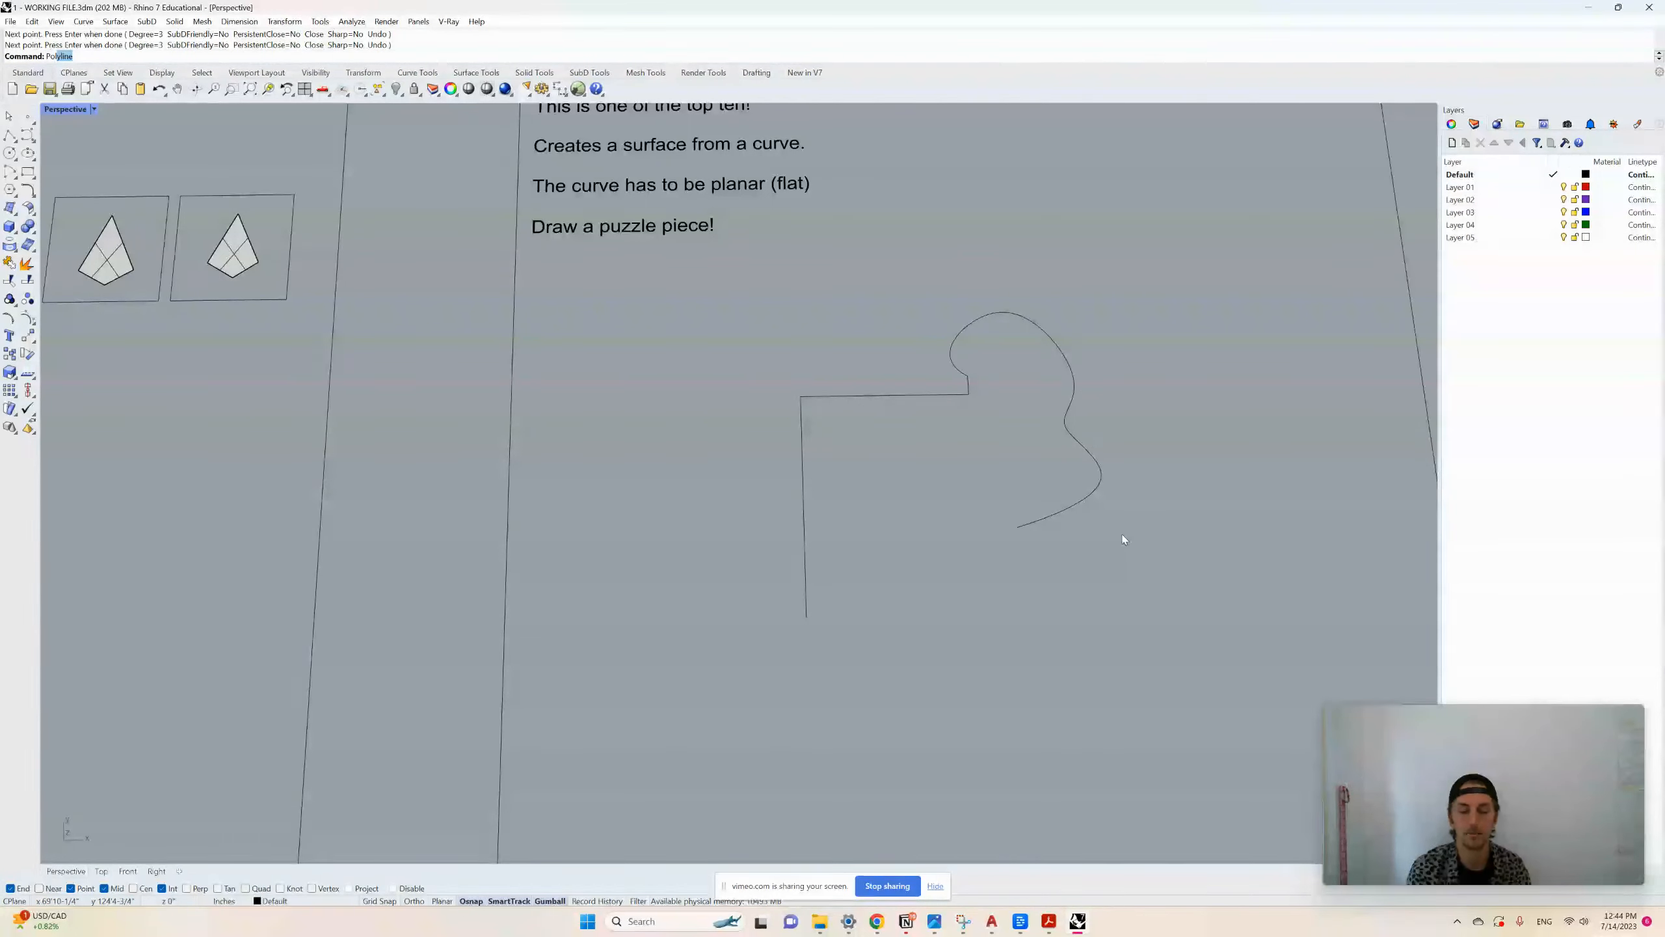
key("Return")
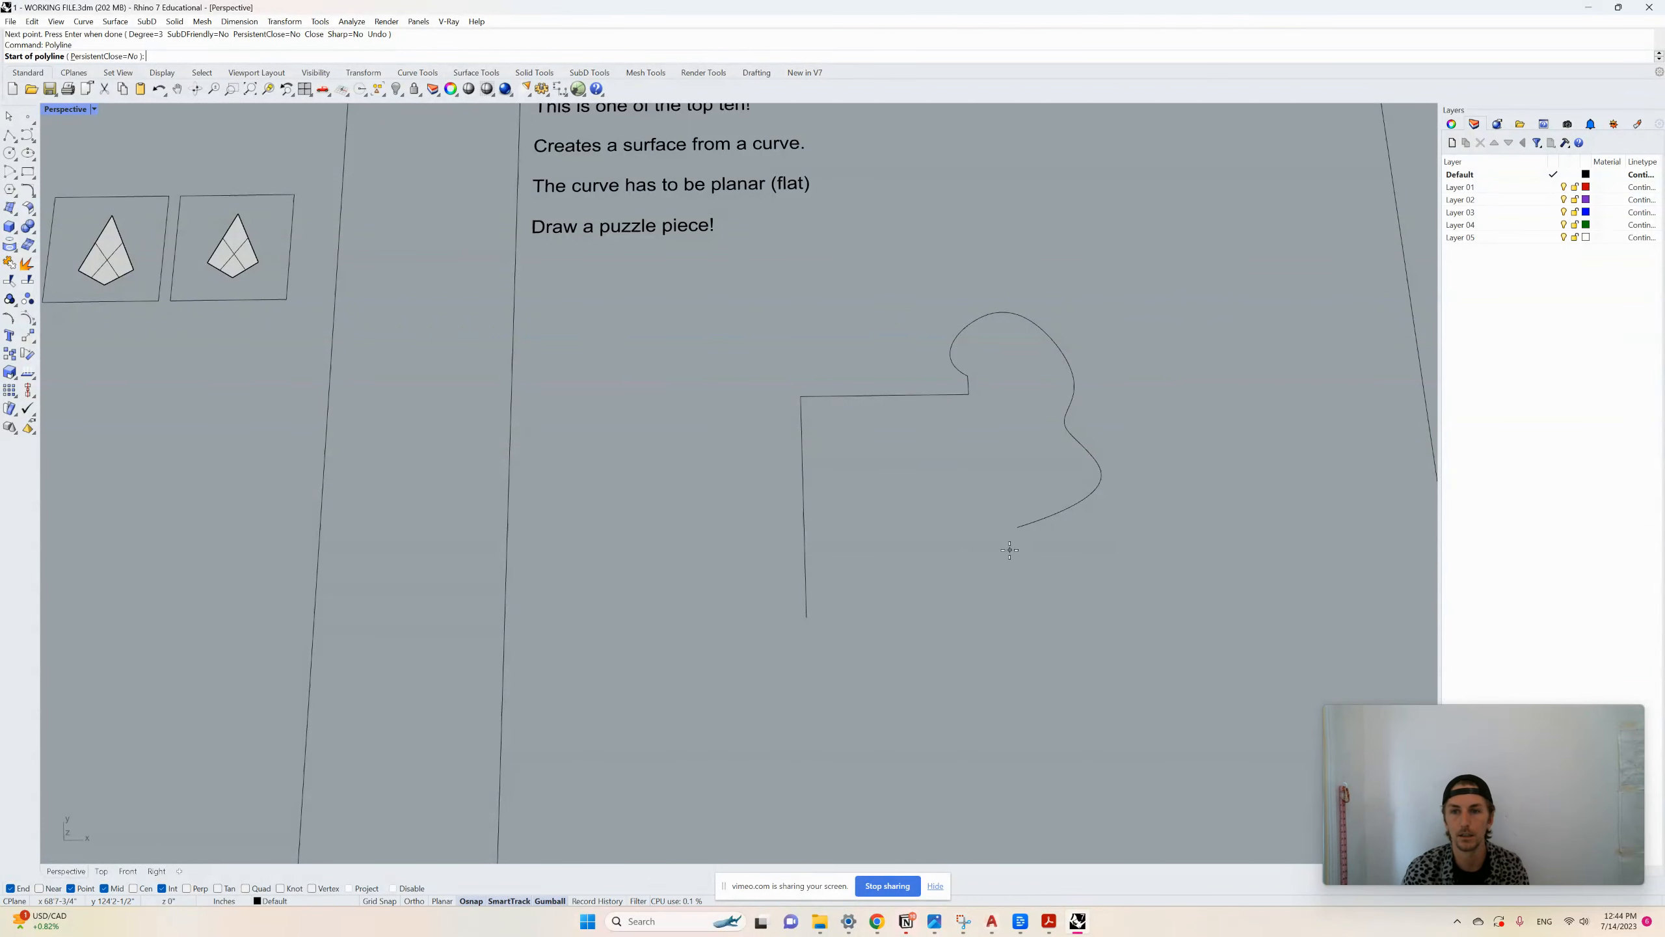
left_click(1018, 527)
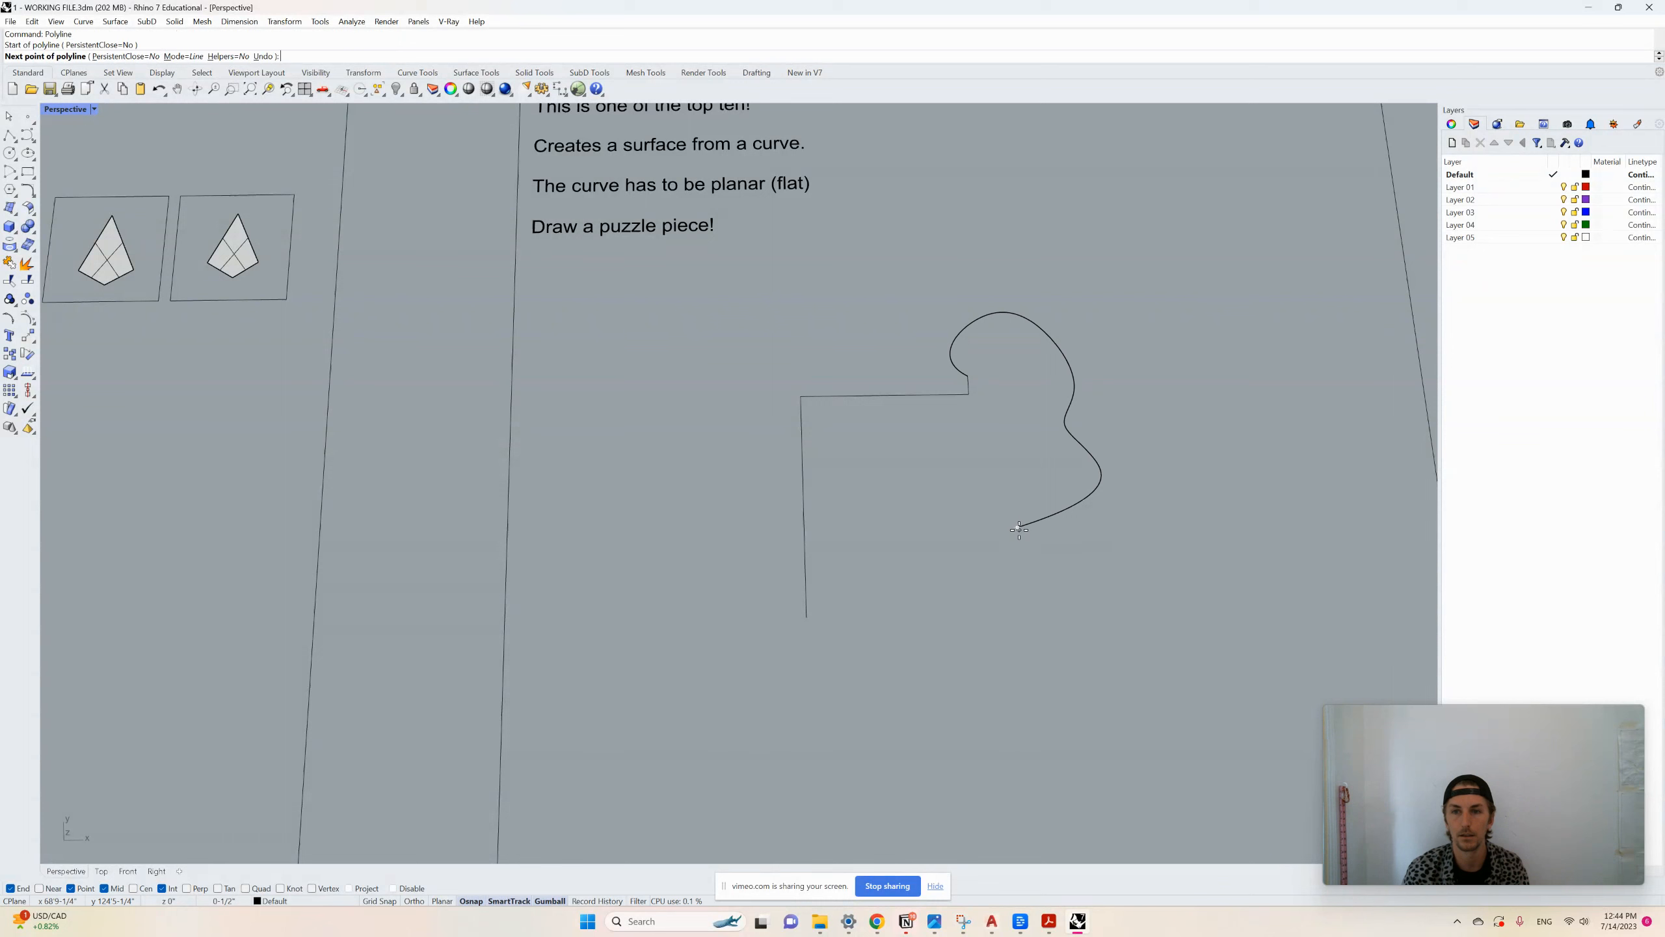
left_click(1024, 662)
key("Return")
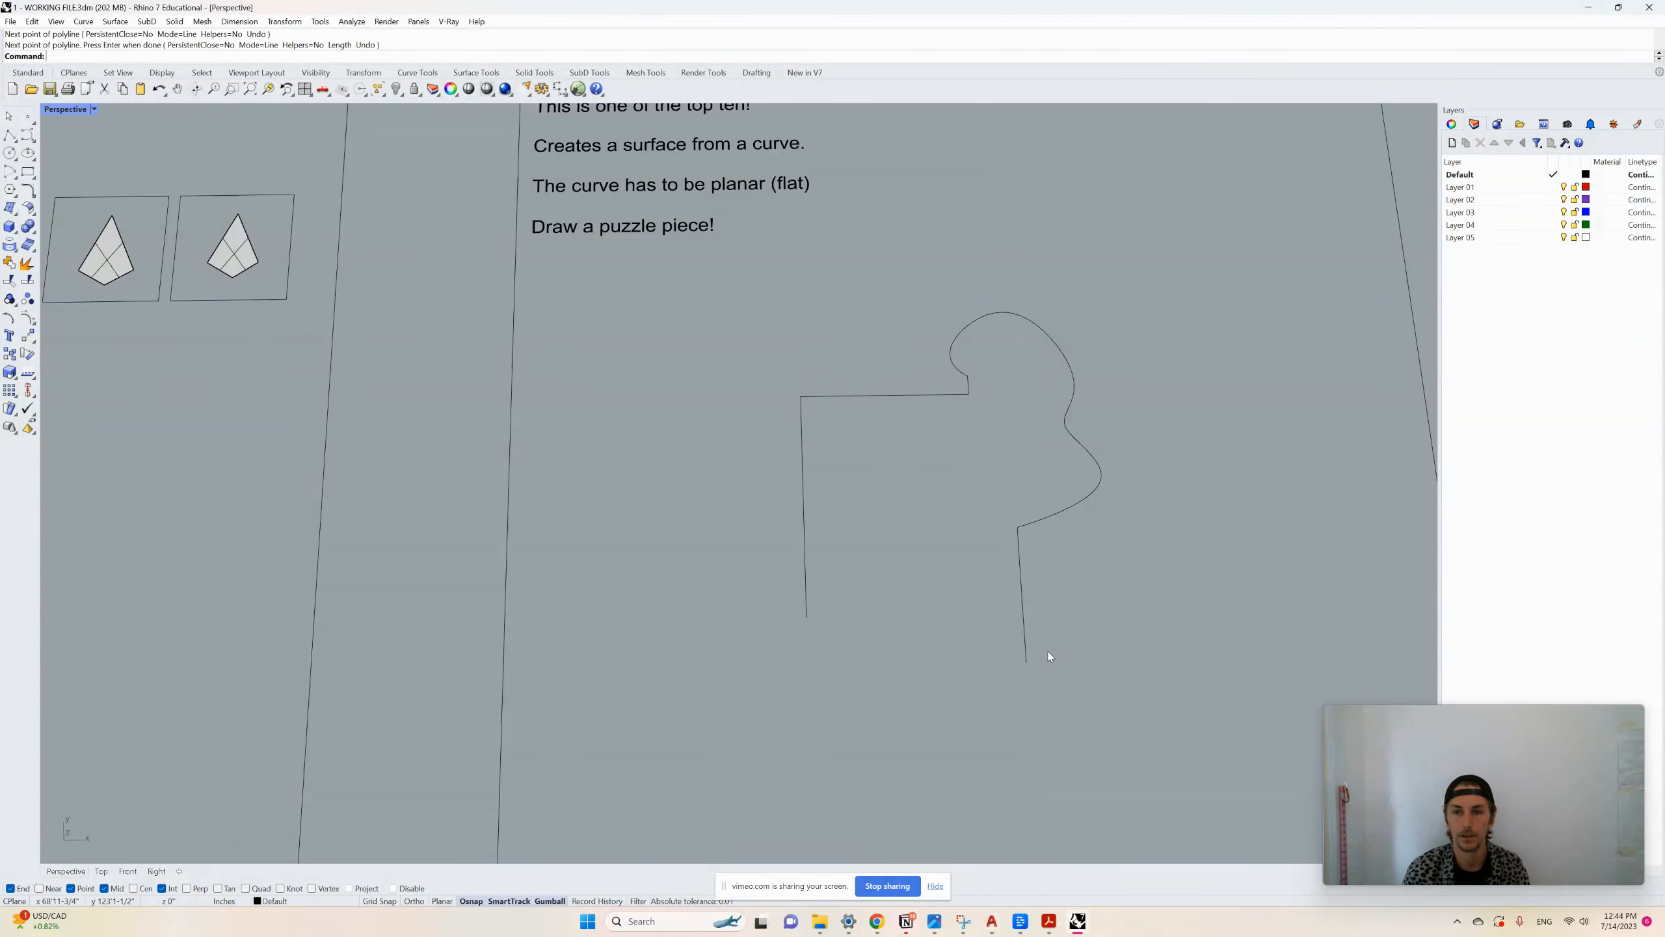
Draw a freeform curve with a deep rounded notch along the puzzle piece's bottom, ending at the left side's lower end
type("Curve")
key("Return")
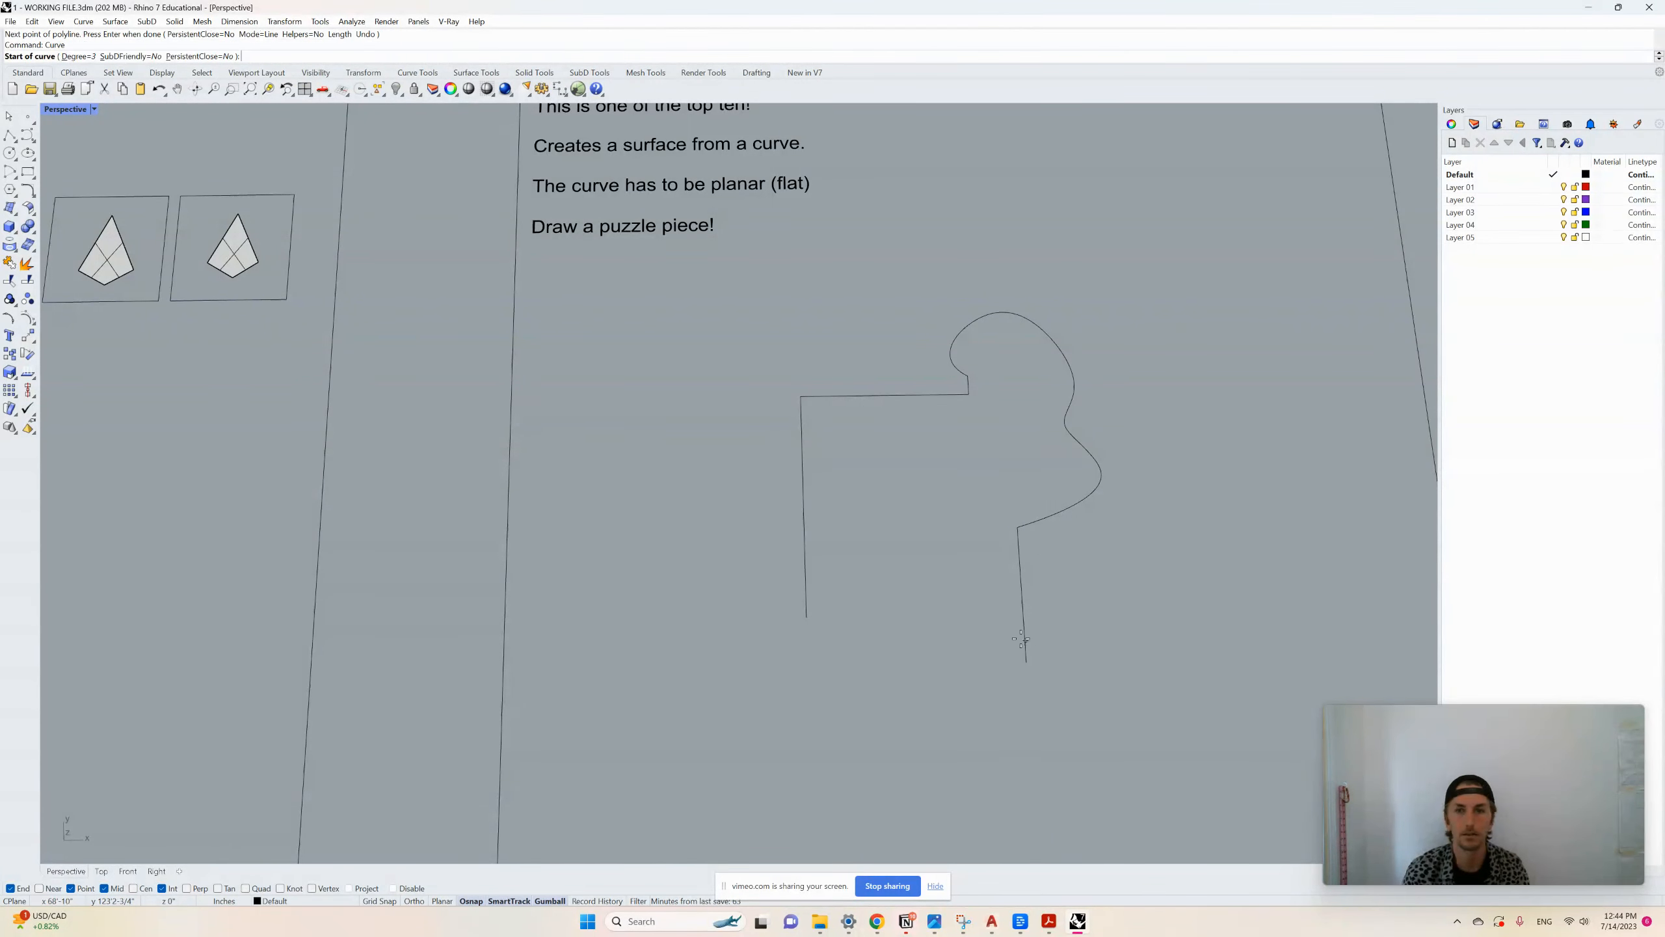
left_click(1026, 661)
left_click(959, 685)
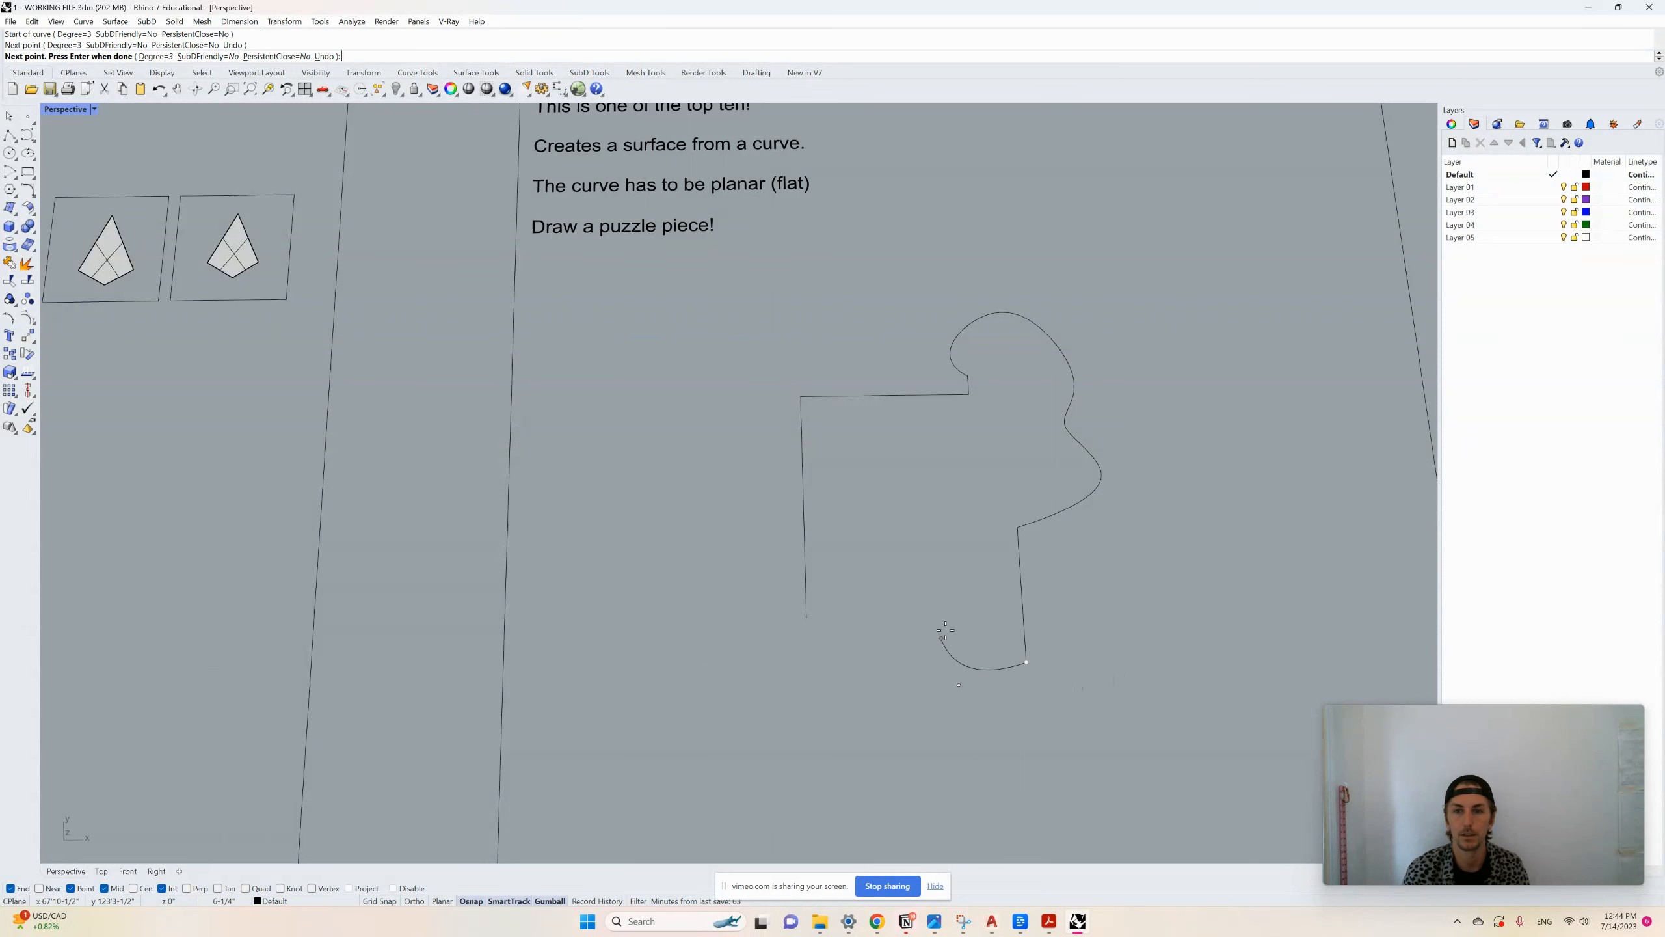
left_click(980, 577)
left_click(896, 516)
left_click(867, 557)
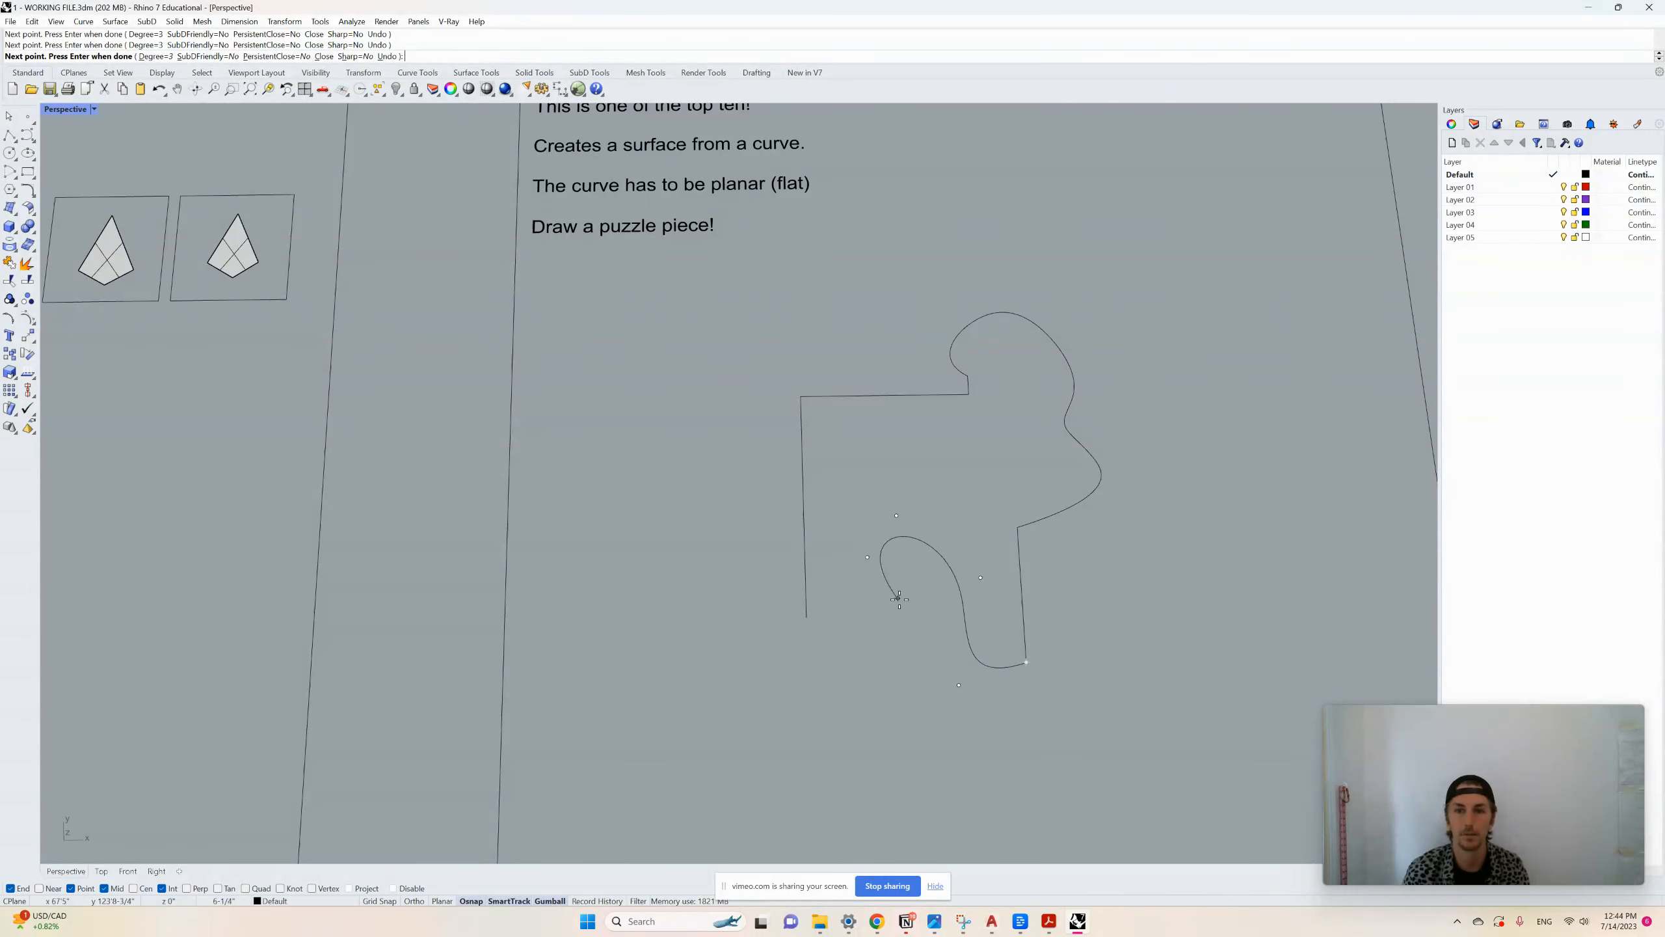
left_click(901, 600)
left_click(873, 665)
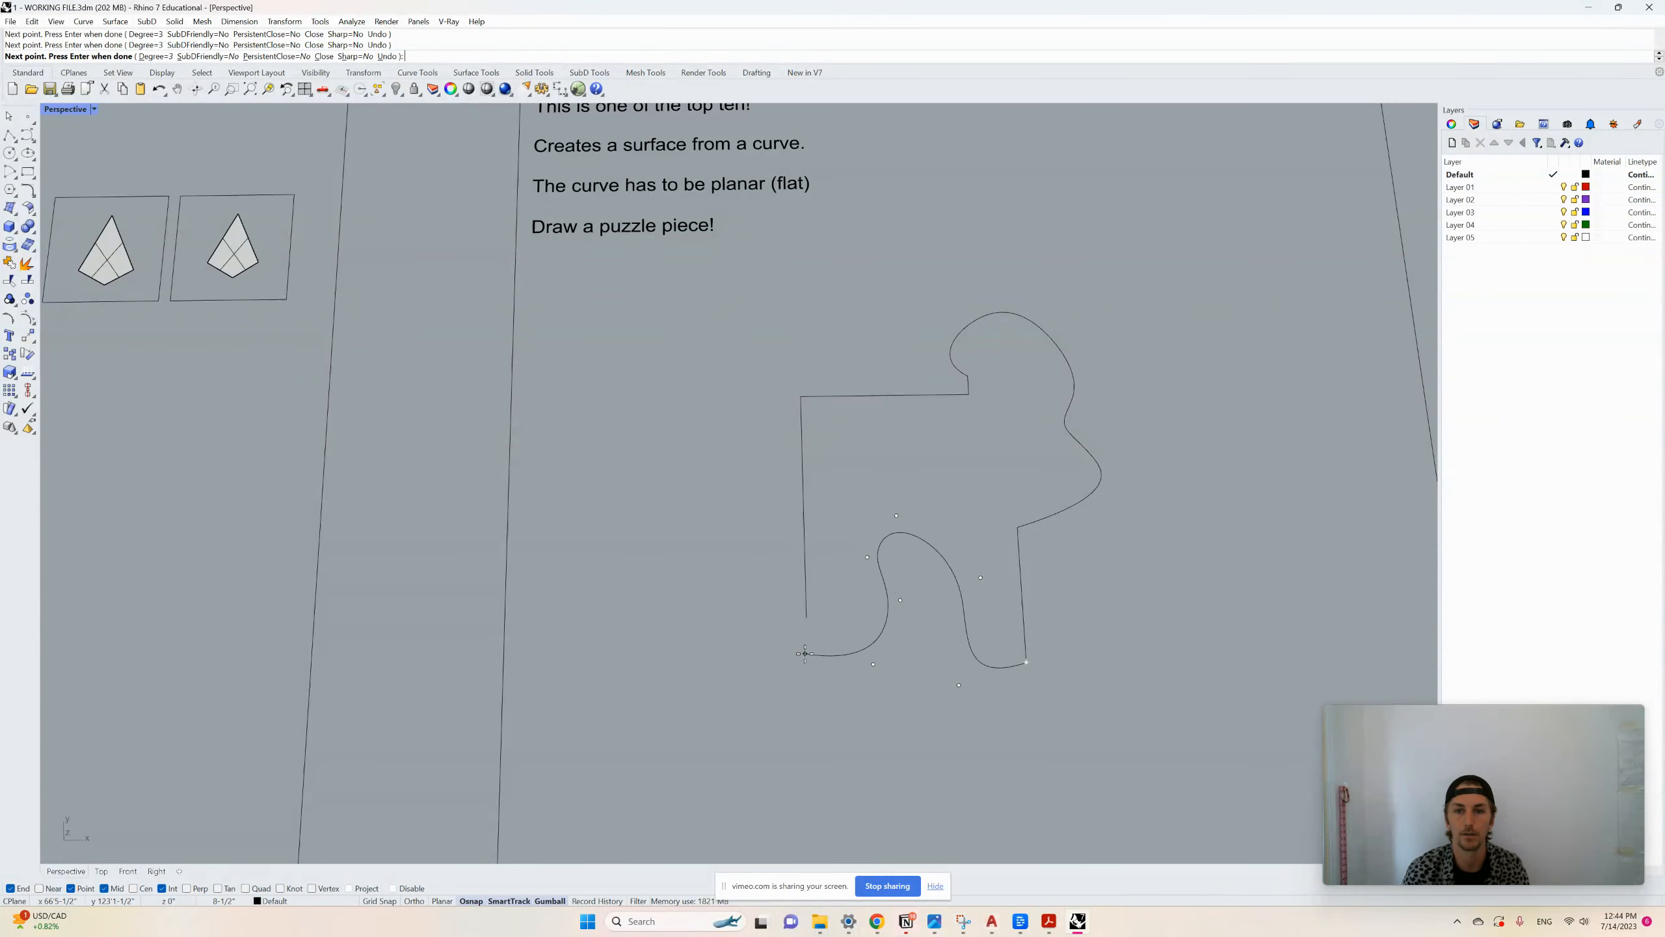
left_click(806, 617)
key("Return")
Examine the junction between the polyline's short jog and the knob curve to check that their endpoints meet
scroll(843, 521, "down", 5)
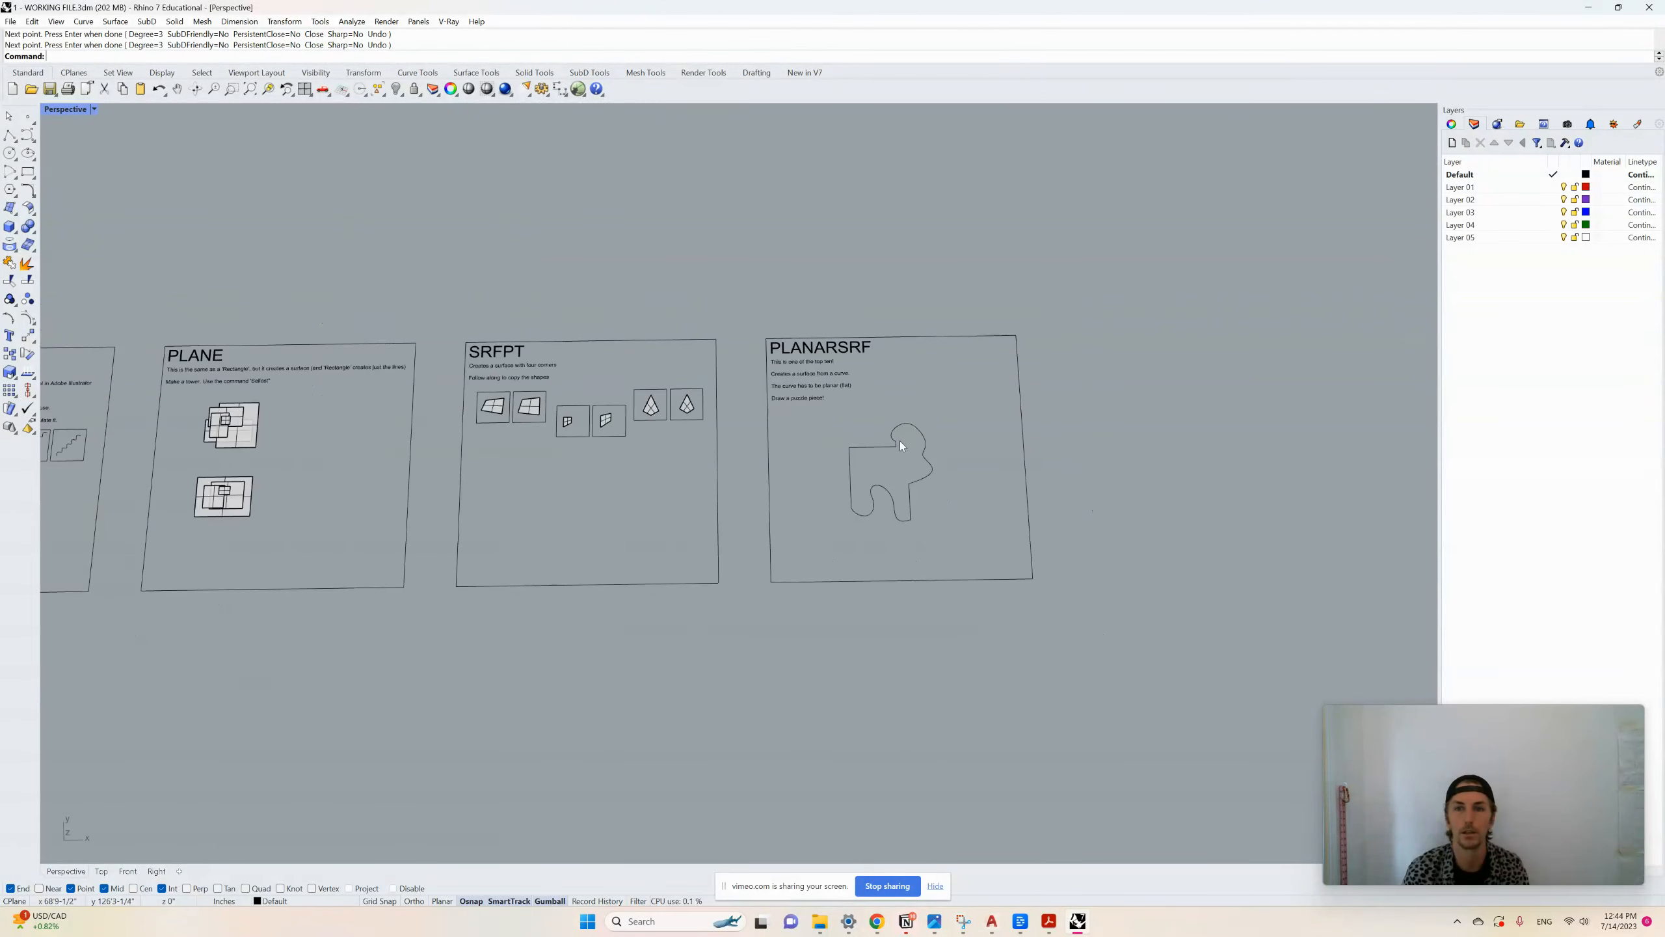
scroll(901, 440, "up", 10)
left_click(1012, 439)
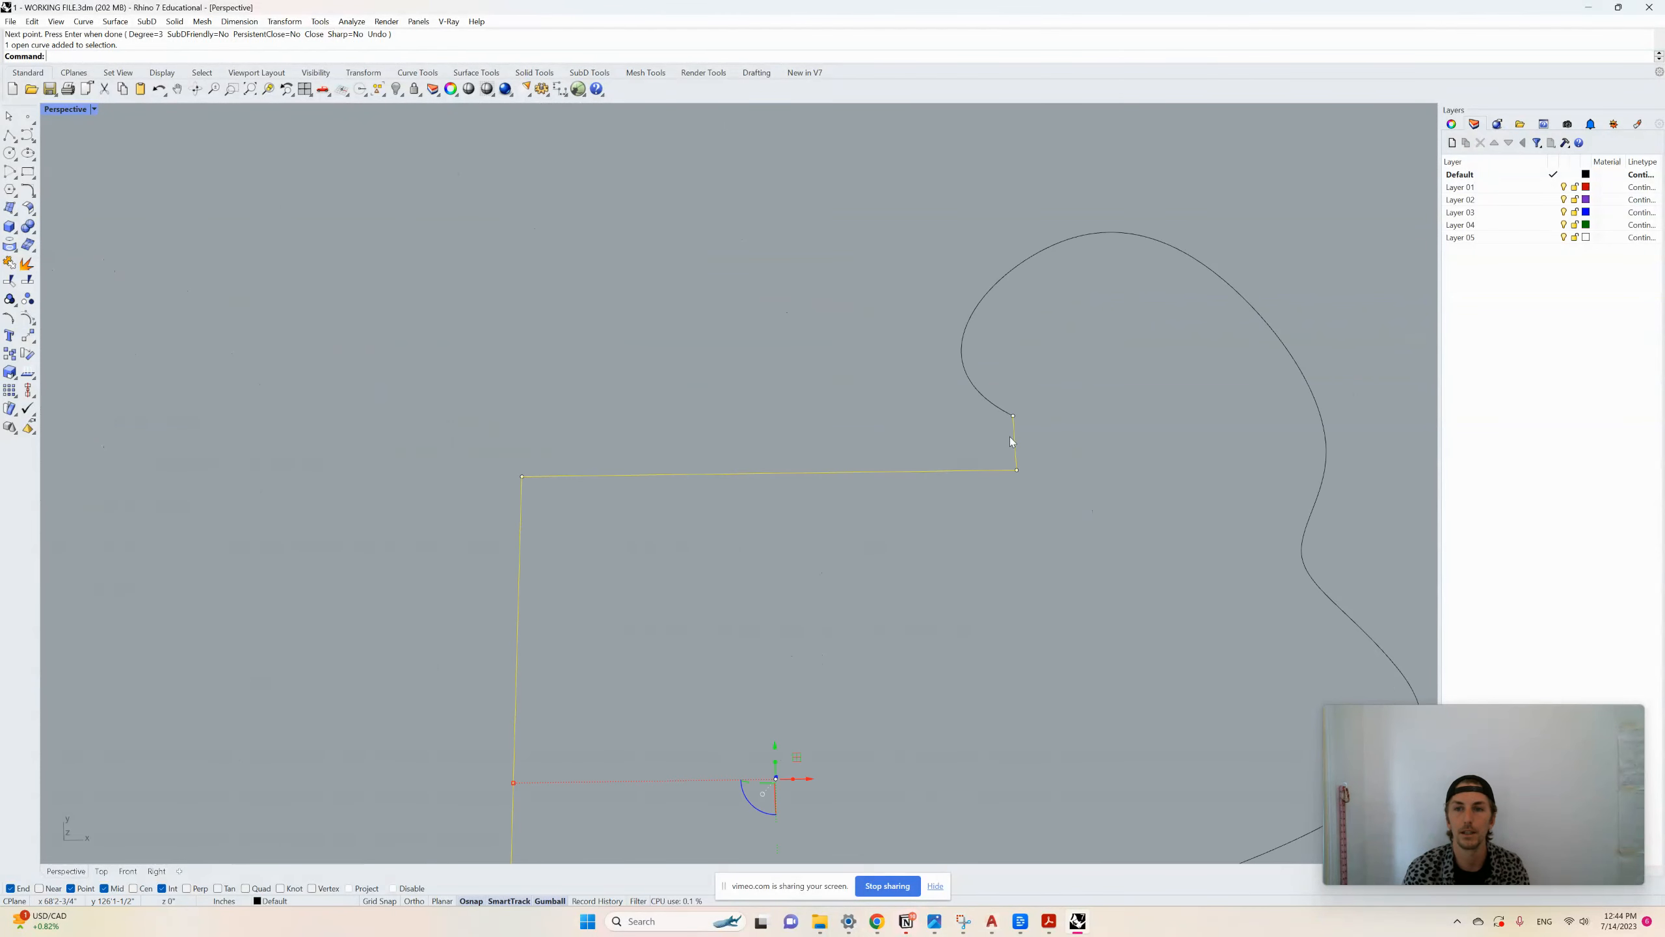
scroll(1013, 438, "up", 3)
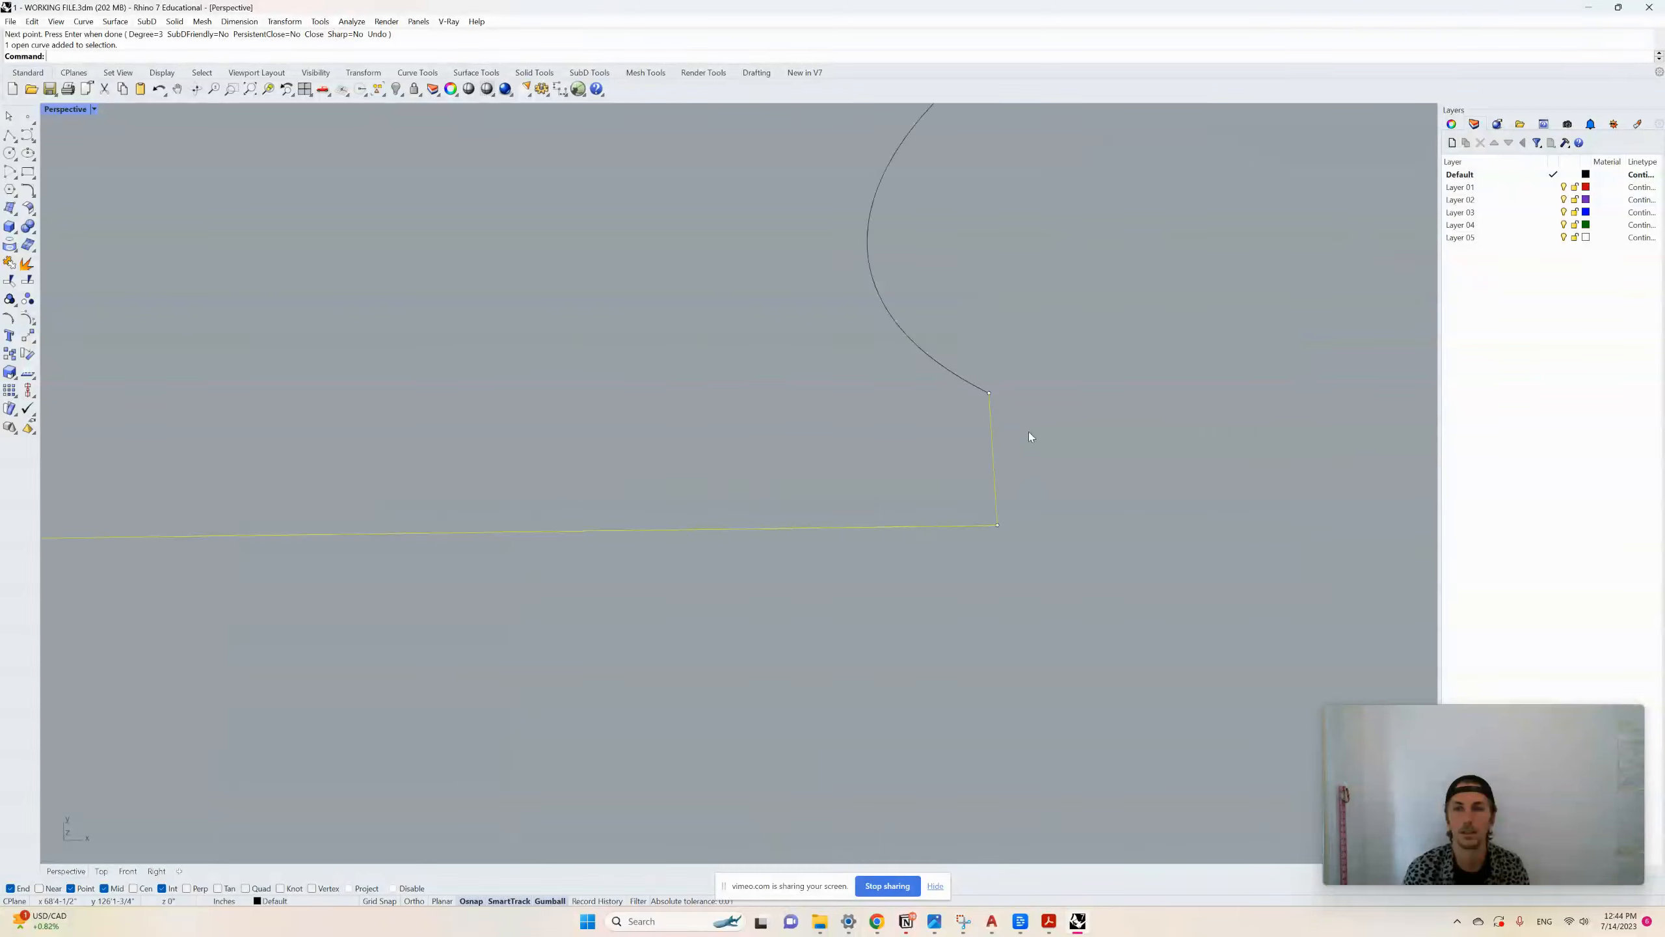
left_click(990, 393)
key("Escape")
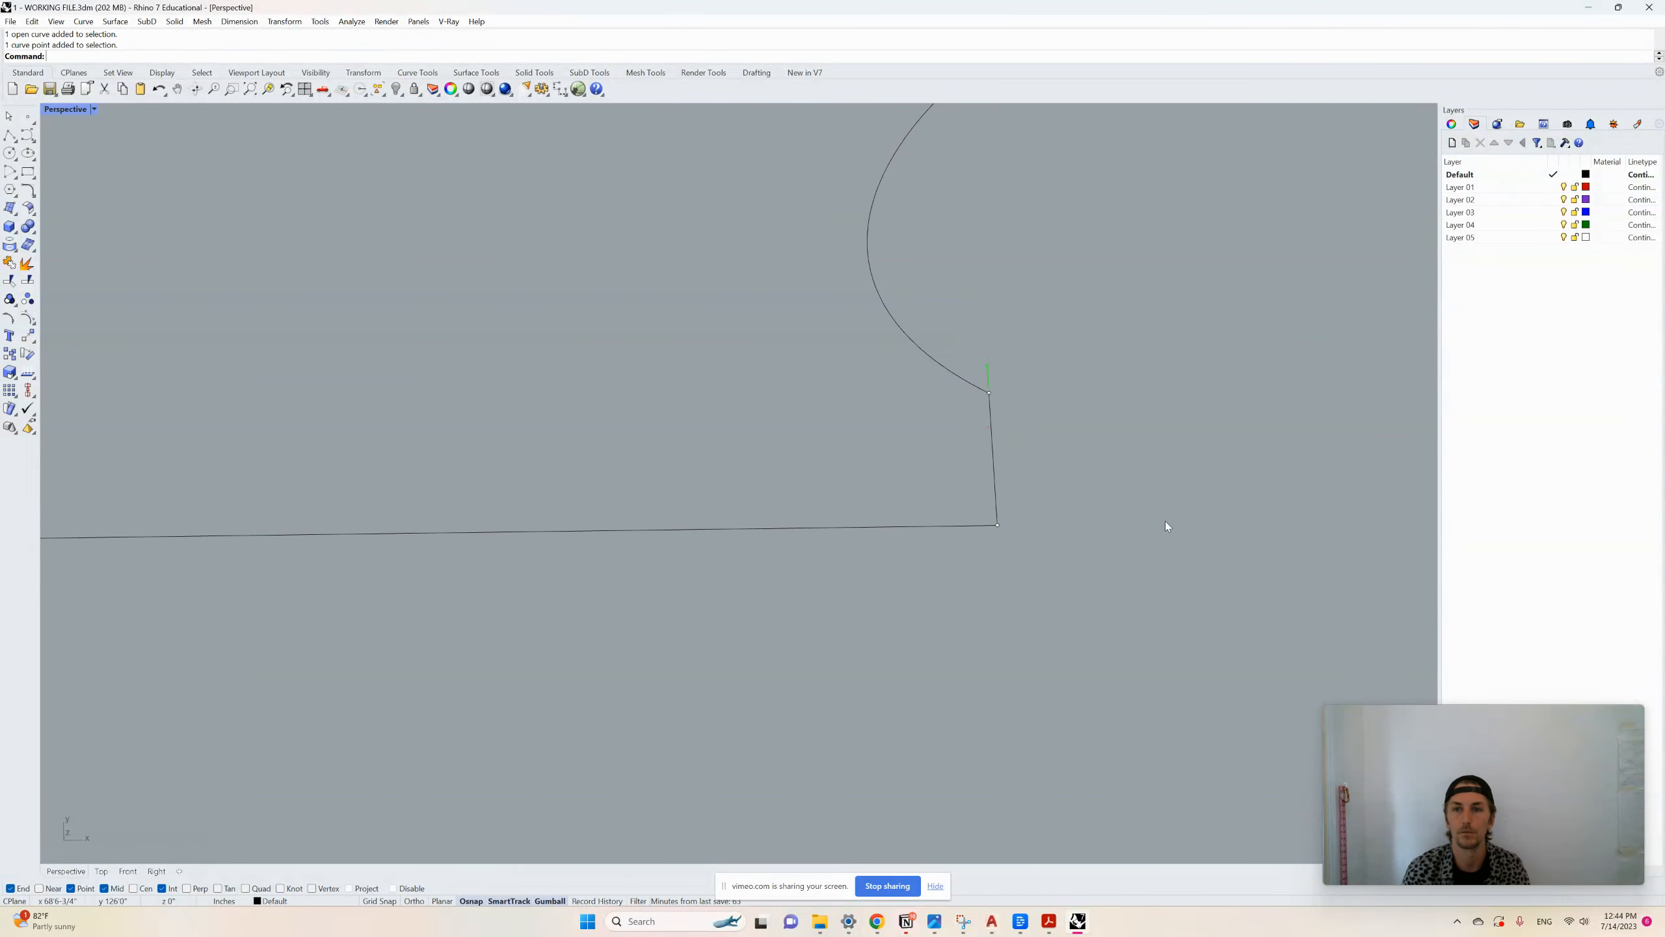
scroll(759, 375, "down", 8)
scroll(791, 357, "up", 4)
scroll(957, 445, "down", 3)
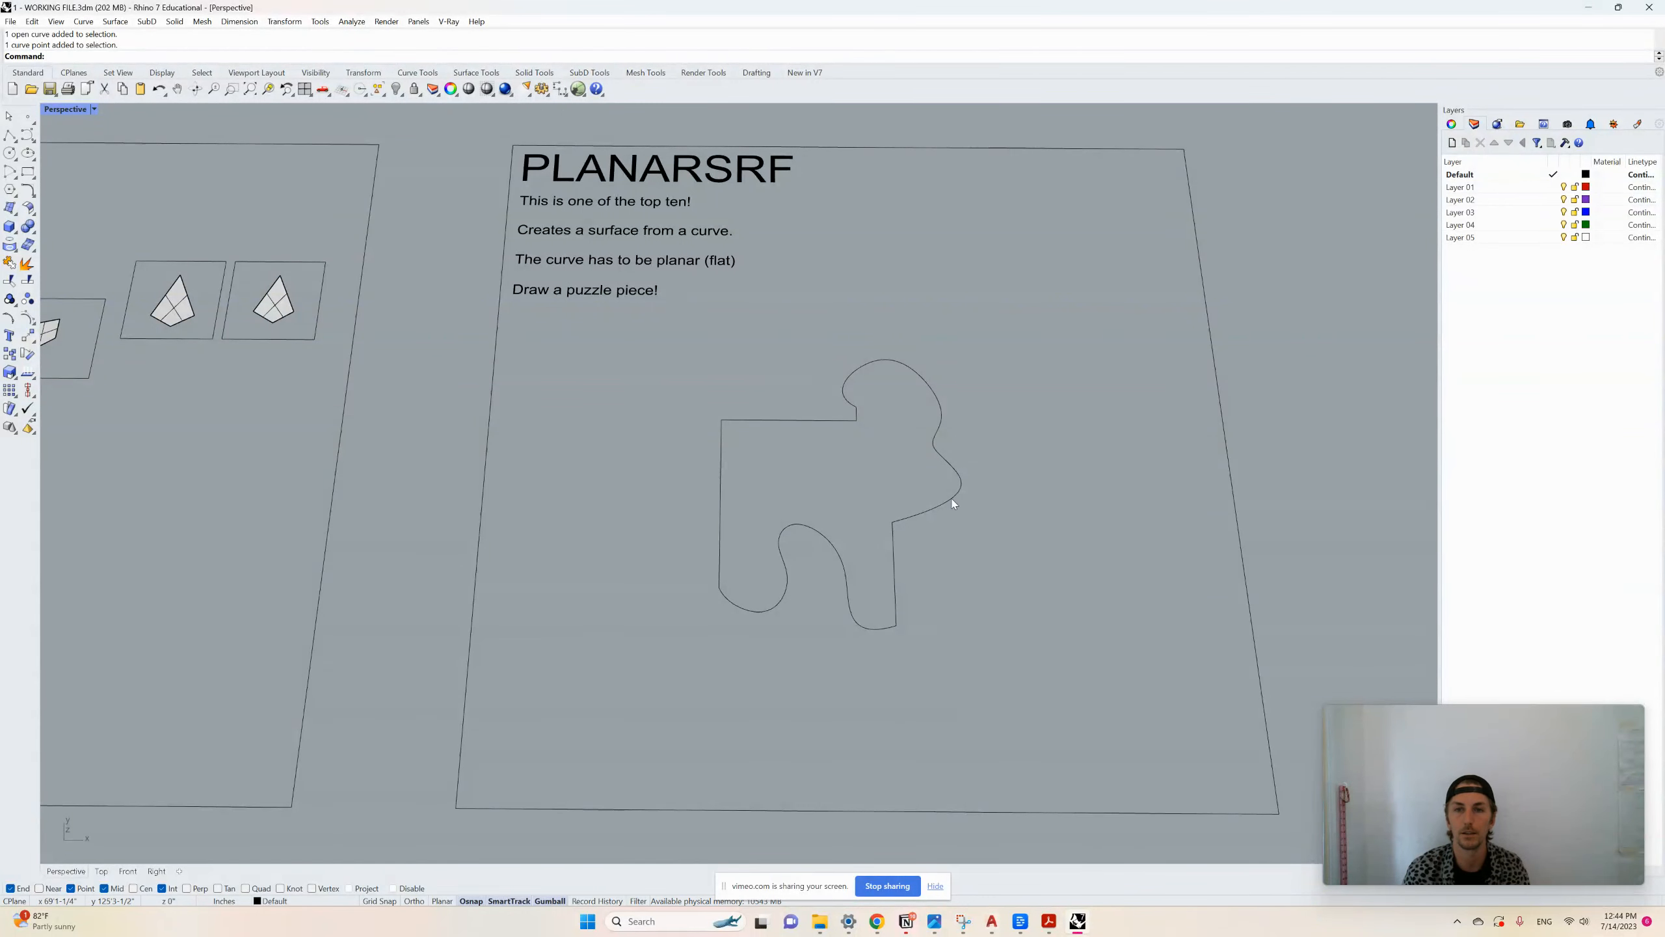
Create a planar surface from the four puzzle piece outline curves with PlanarSrf and inspect it from another angle
left_click_drag(1070, 638, 689, 372)
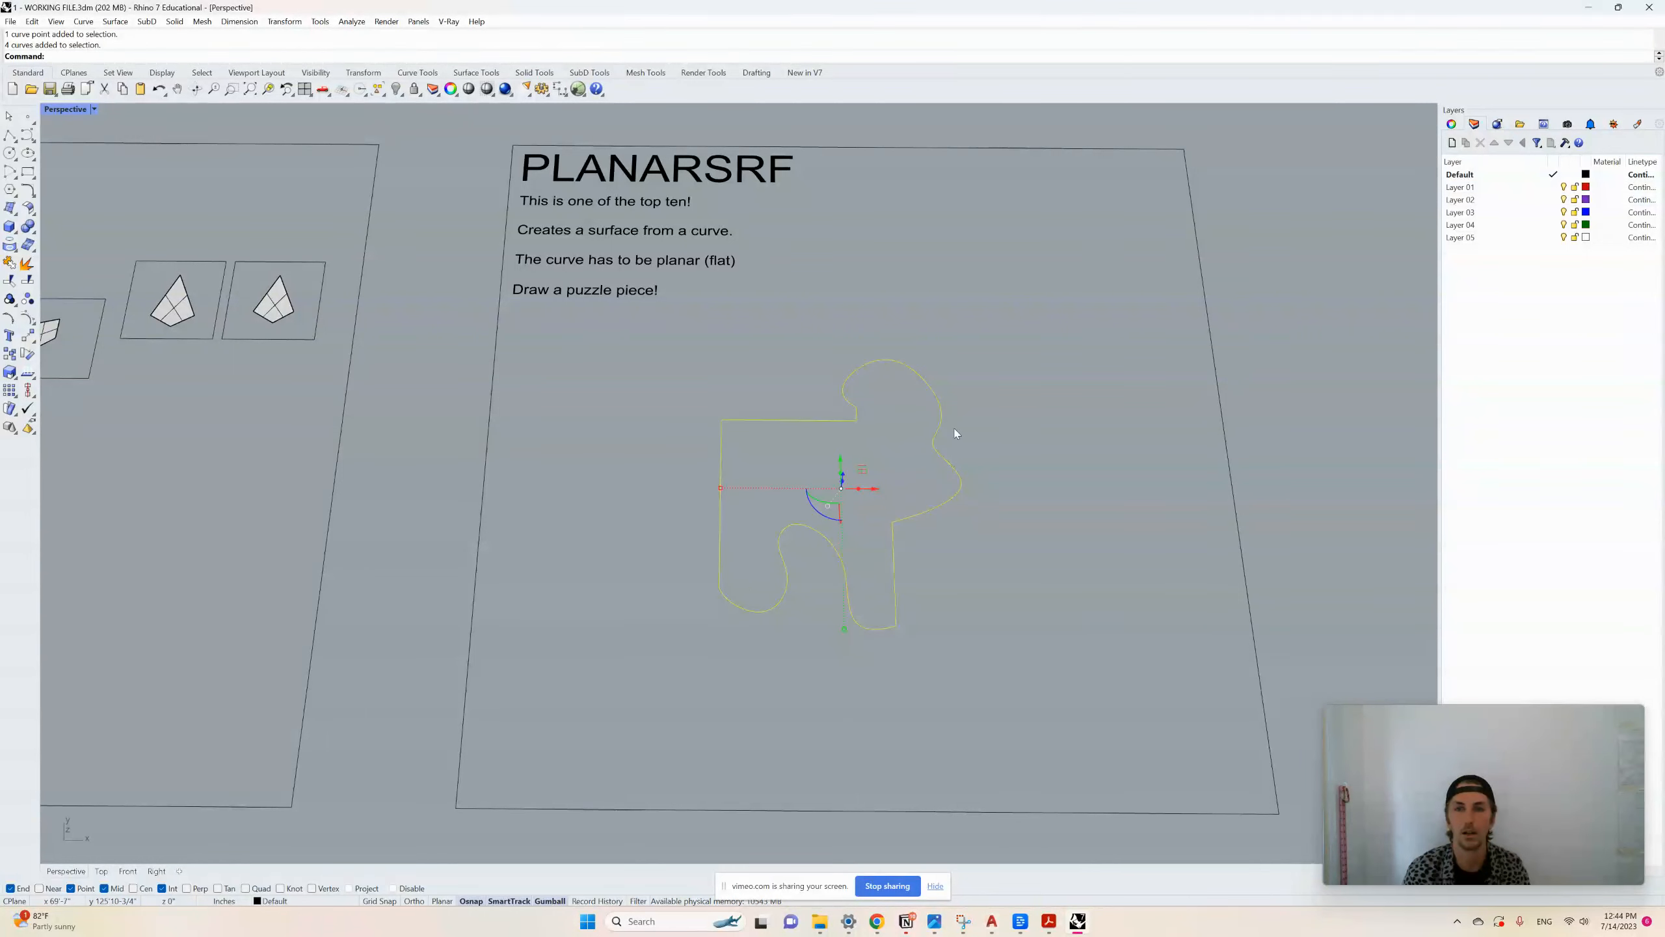
type("PlanarSrf")
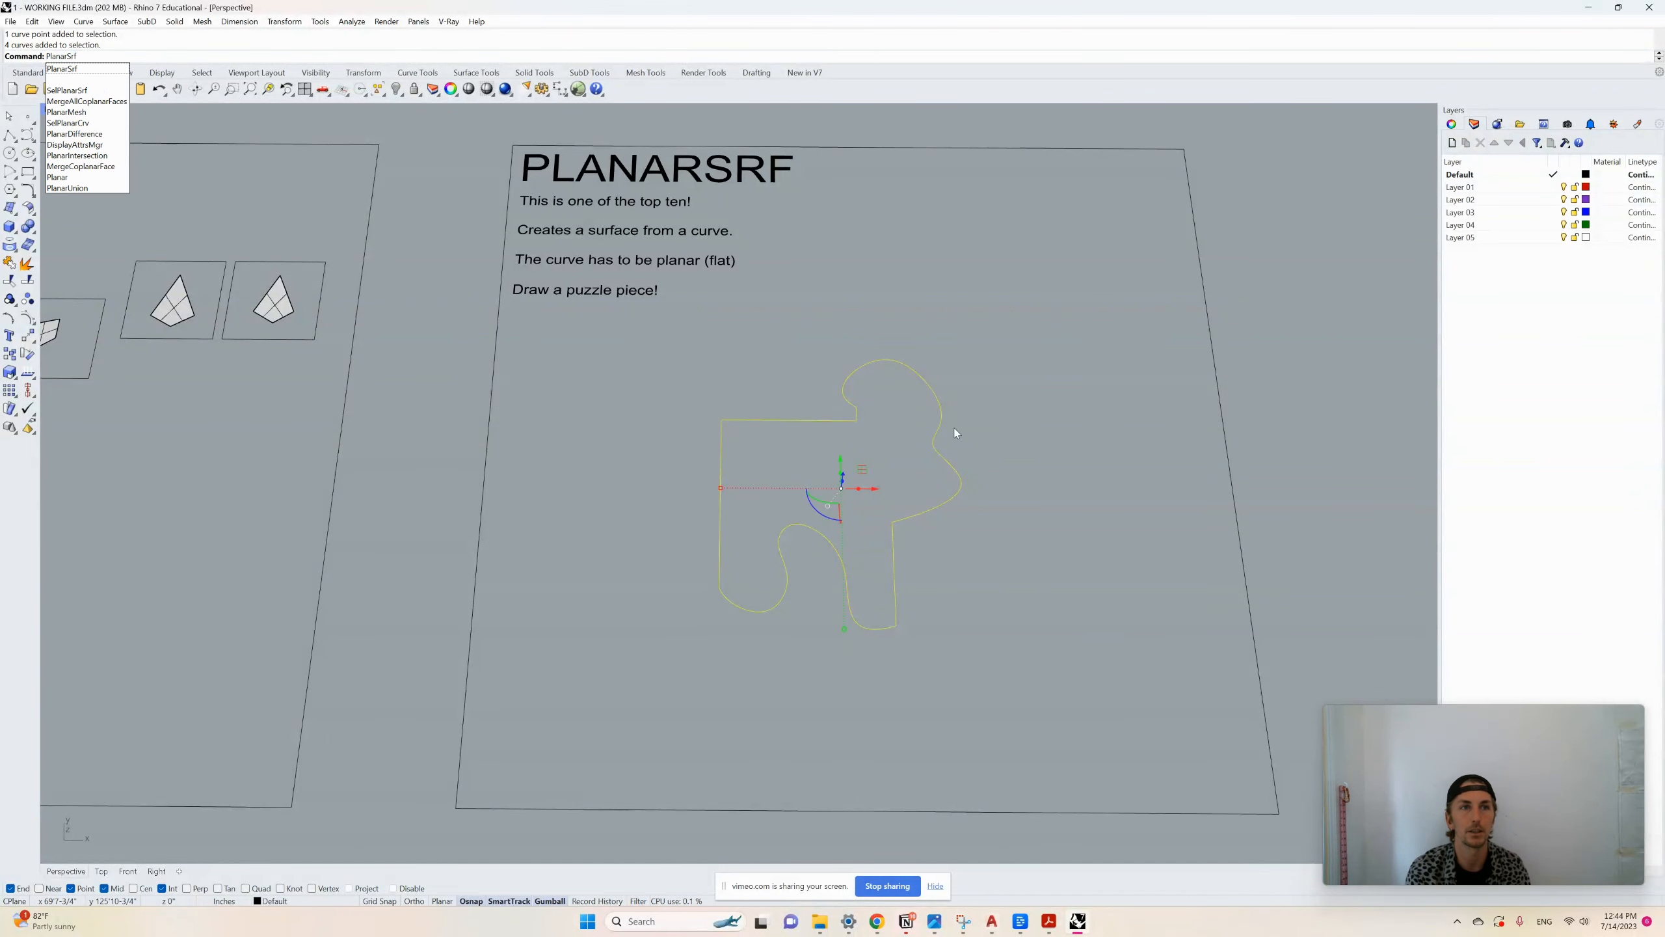
key("Return")
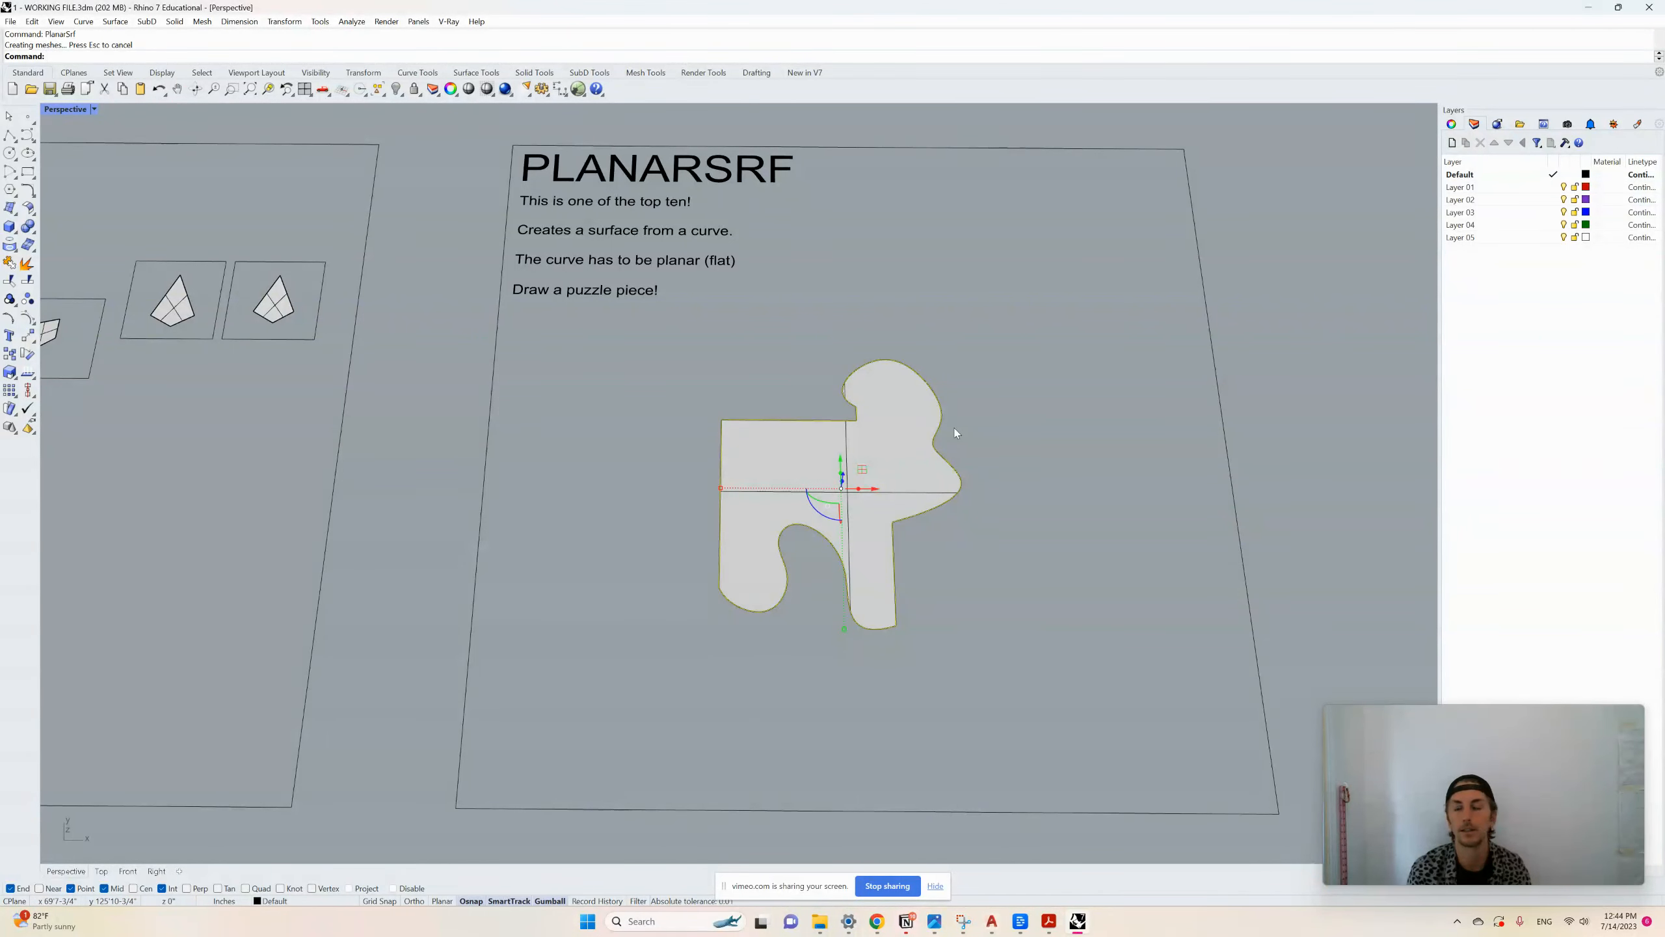
scroll(890, 499, "up", 4)
right_click_drag(890, 499, 944, 504)
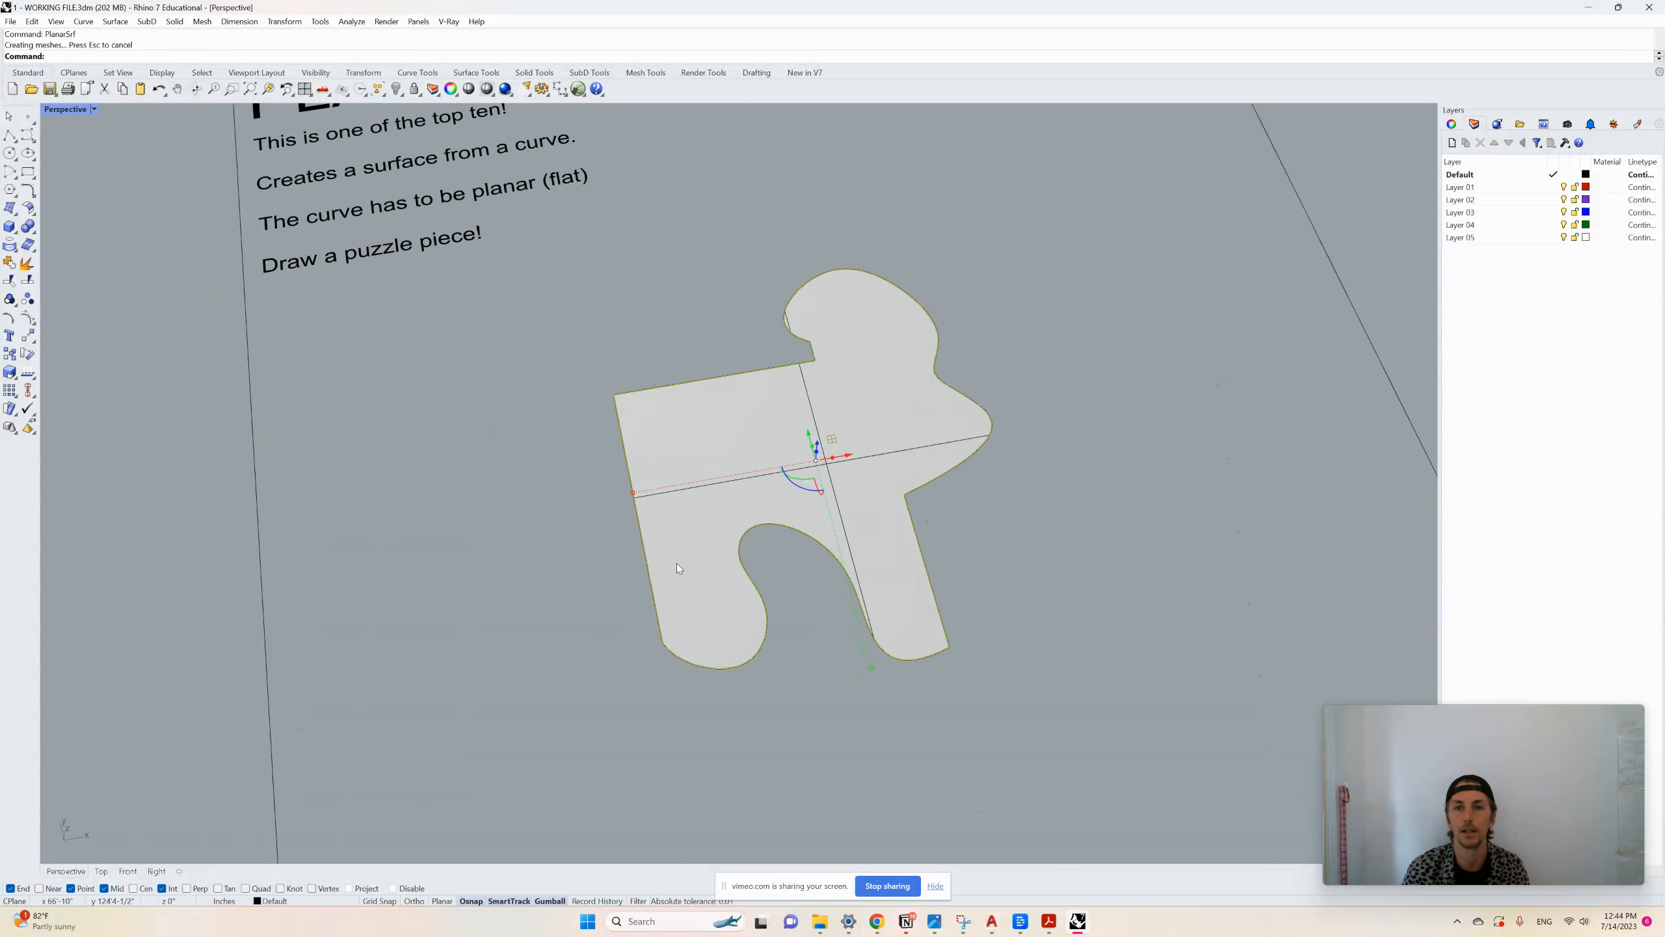
left_click(1014, 595)
scroll(1200, 581, "down", 6)
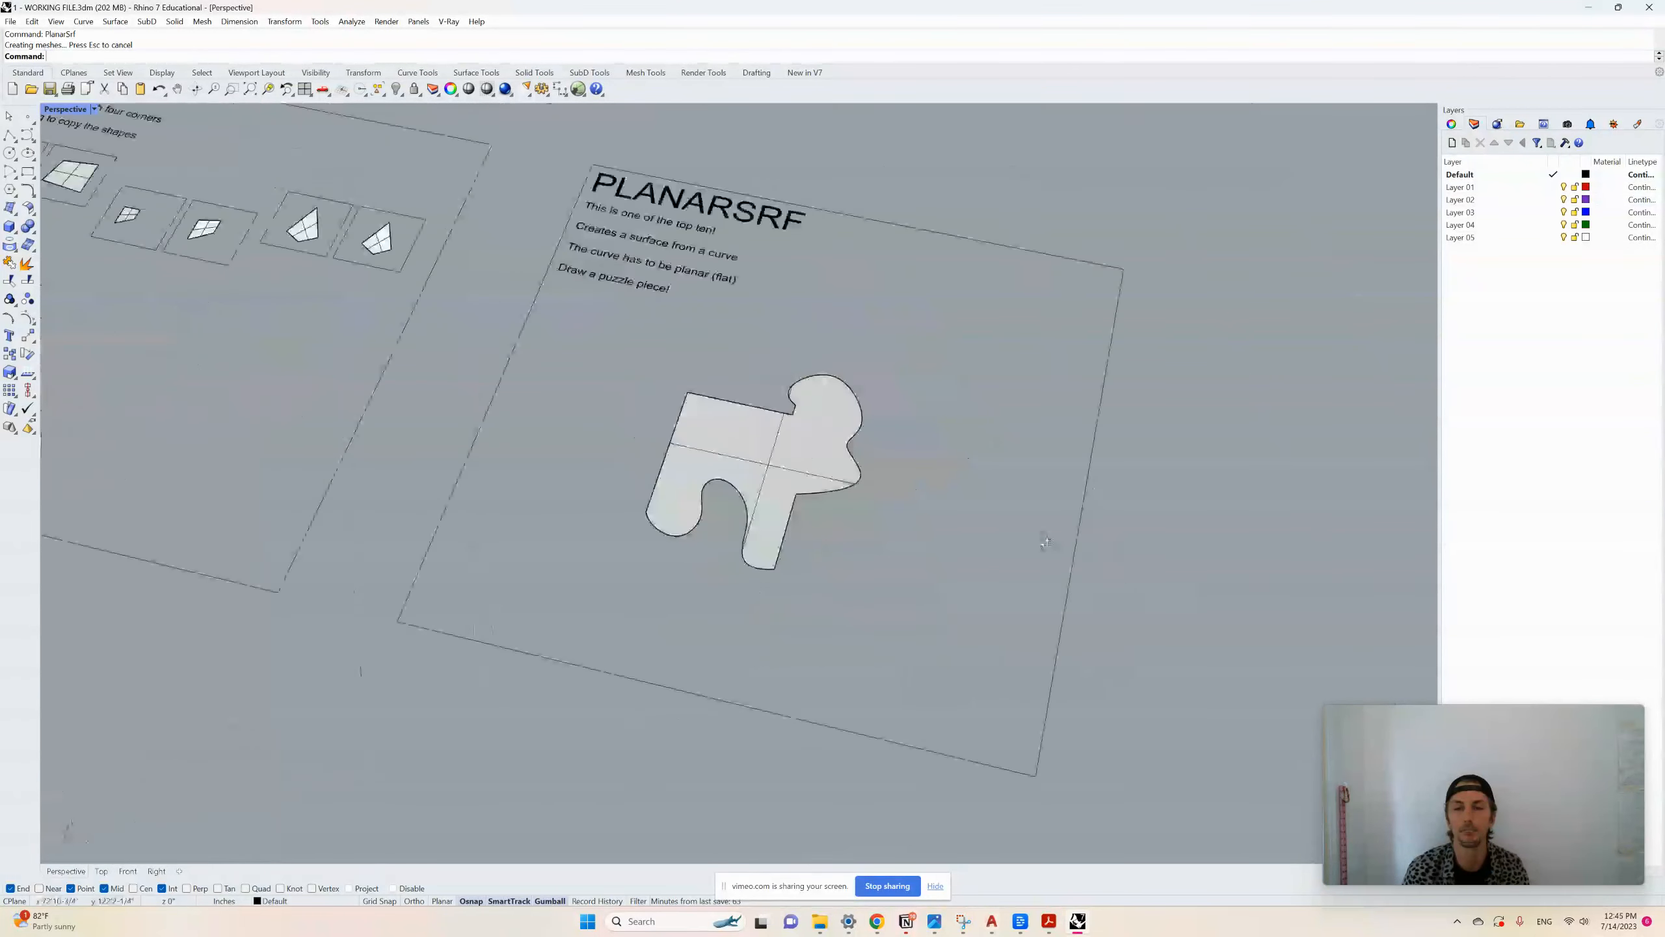
mouse_move(1045, 539)
right_mouse_down()
mouse_move(1067, 502)
mouse_move(1072, 521)
right_mouse_up()
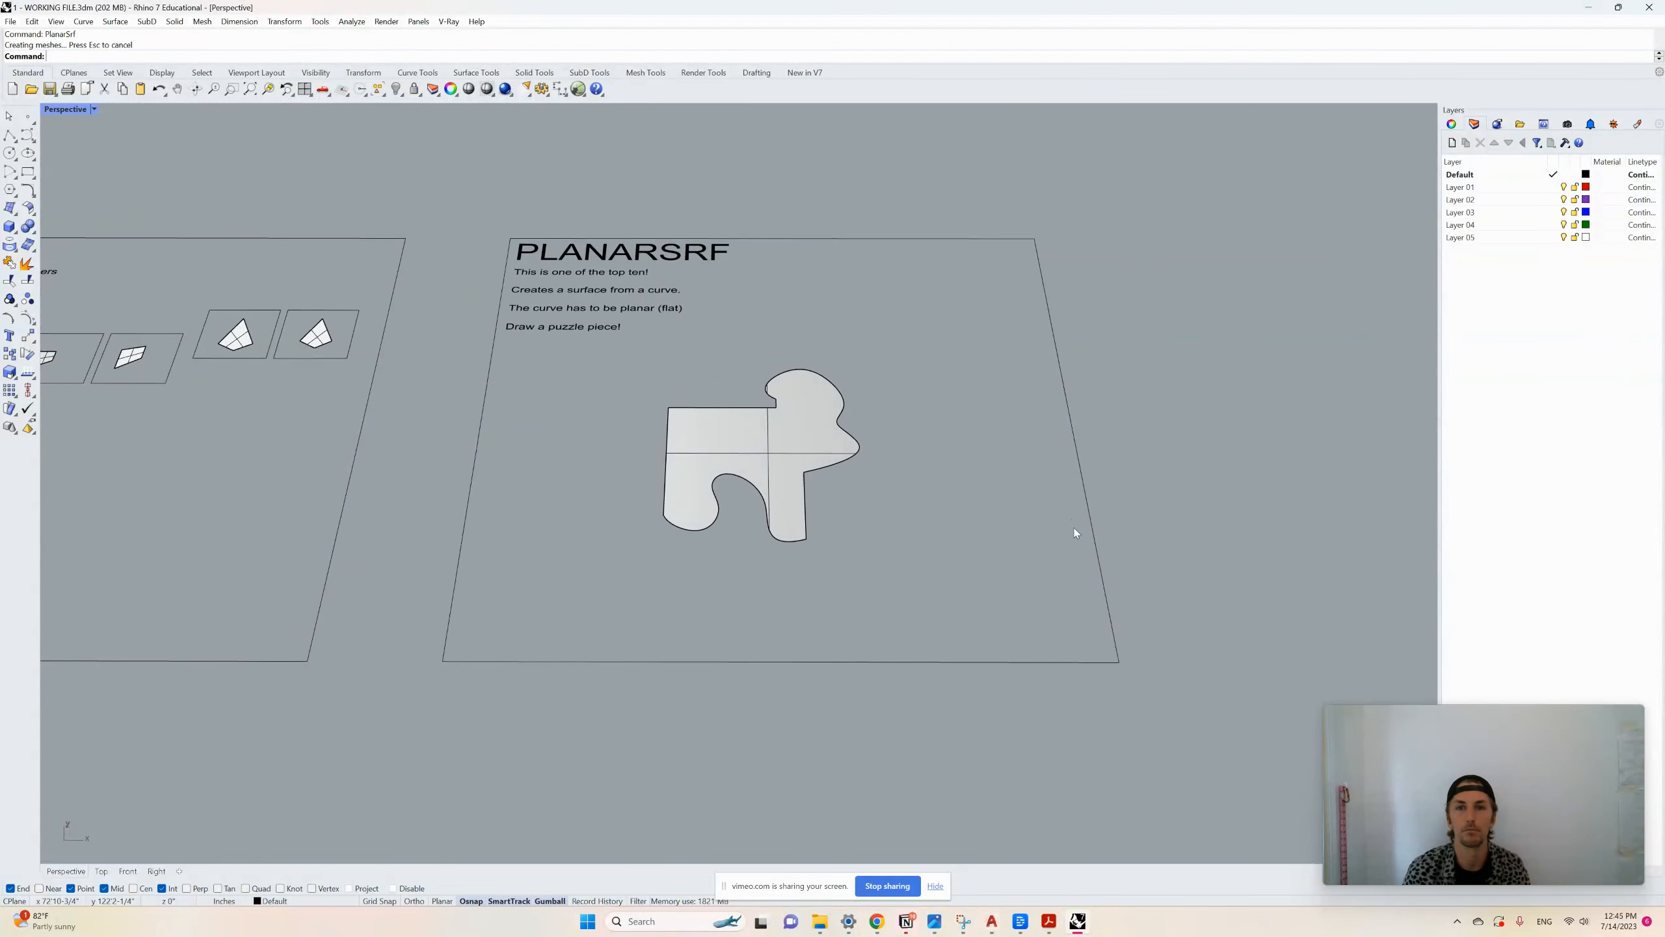
scroll(936, 512, "up", 2)
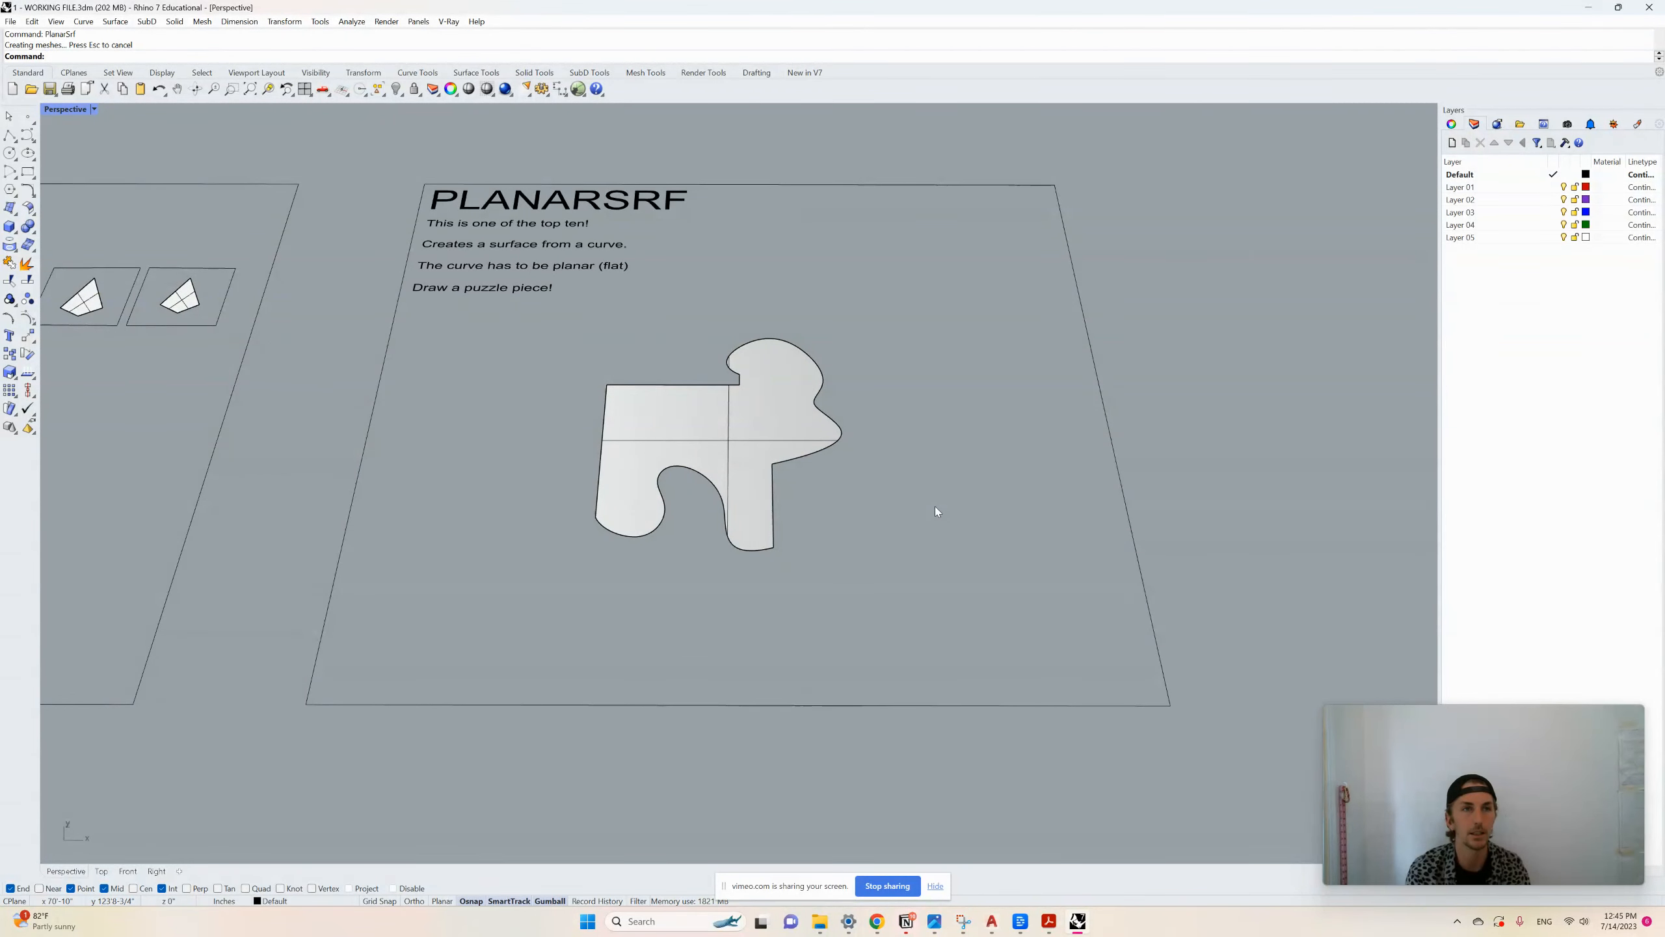
Draw a closed five-sided polyline at the lower right of the puzzle piece, with one corner pointing right
type("polyline")
key("Return")
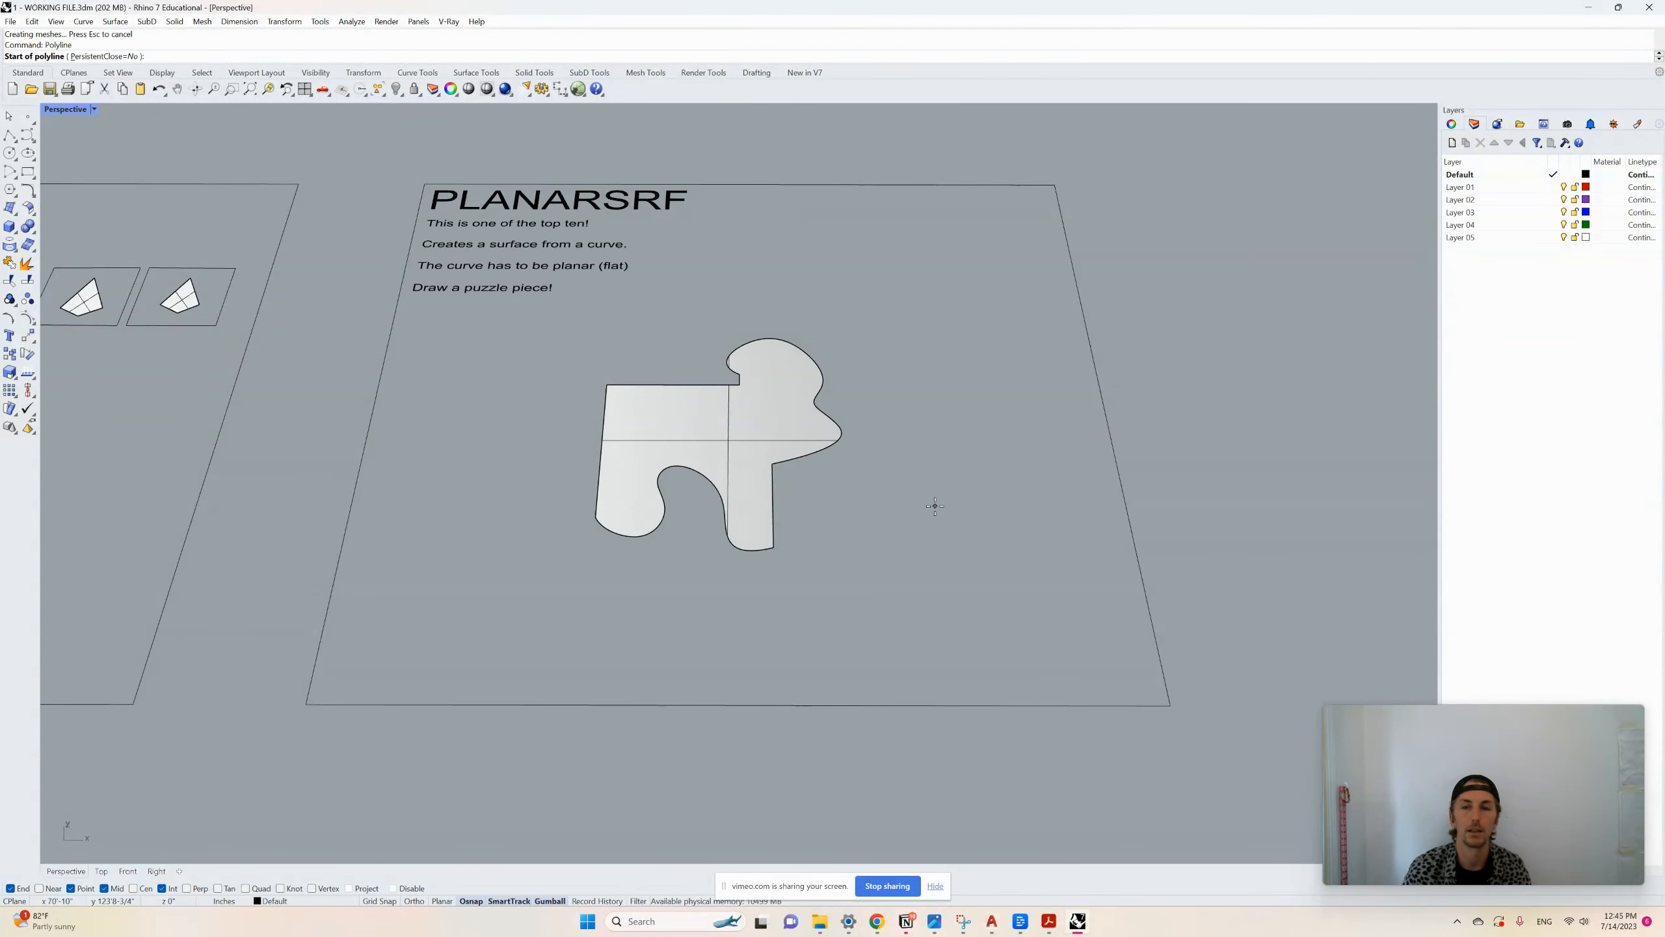
left_click(1001, 505)
left_click(850, 500)
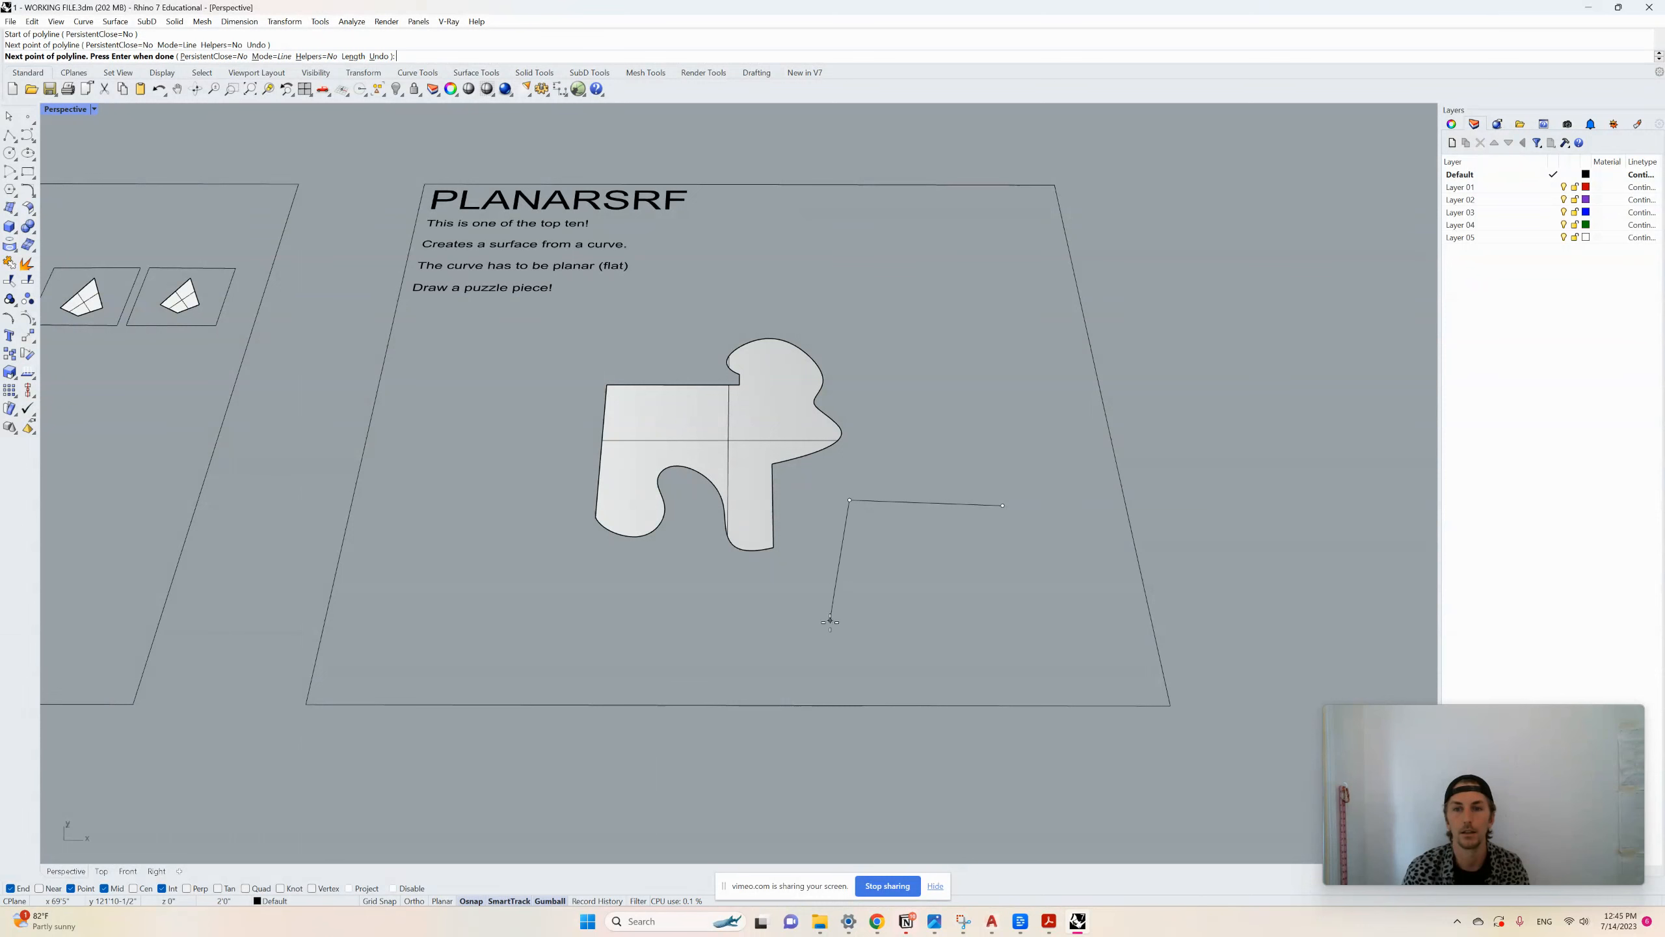
left_click(830, 623)
left_click(1033, 650)
left_click(1067, 572)
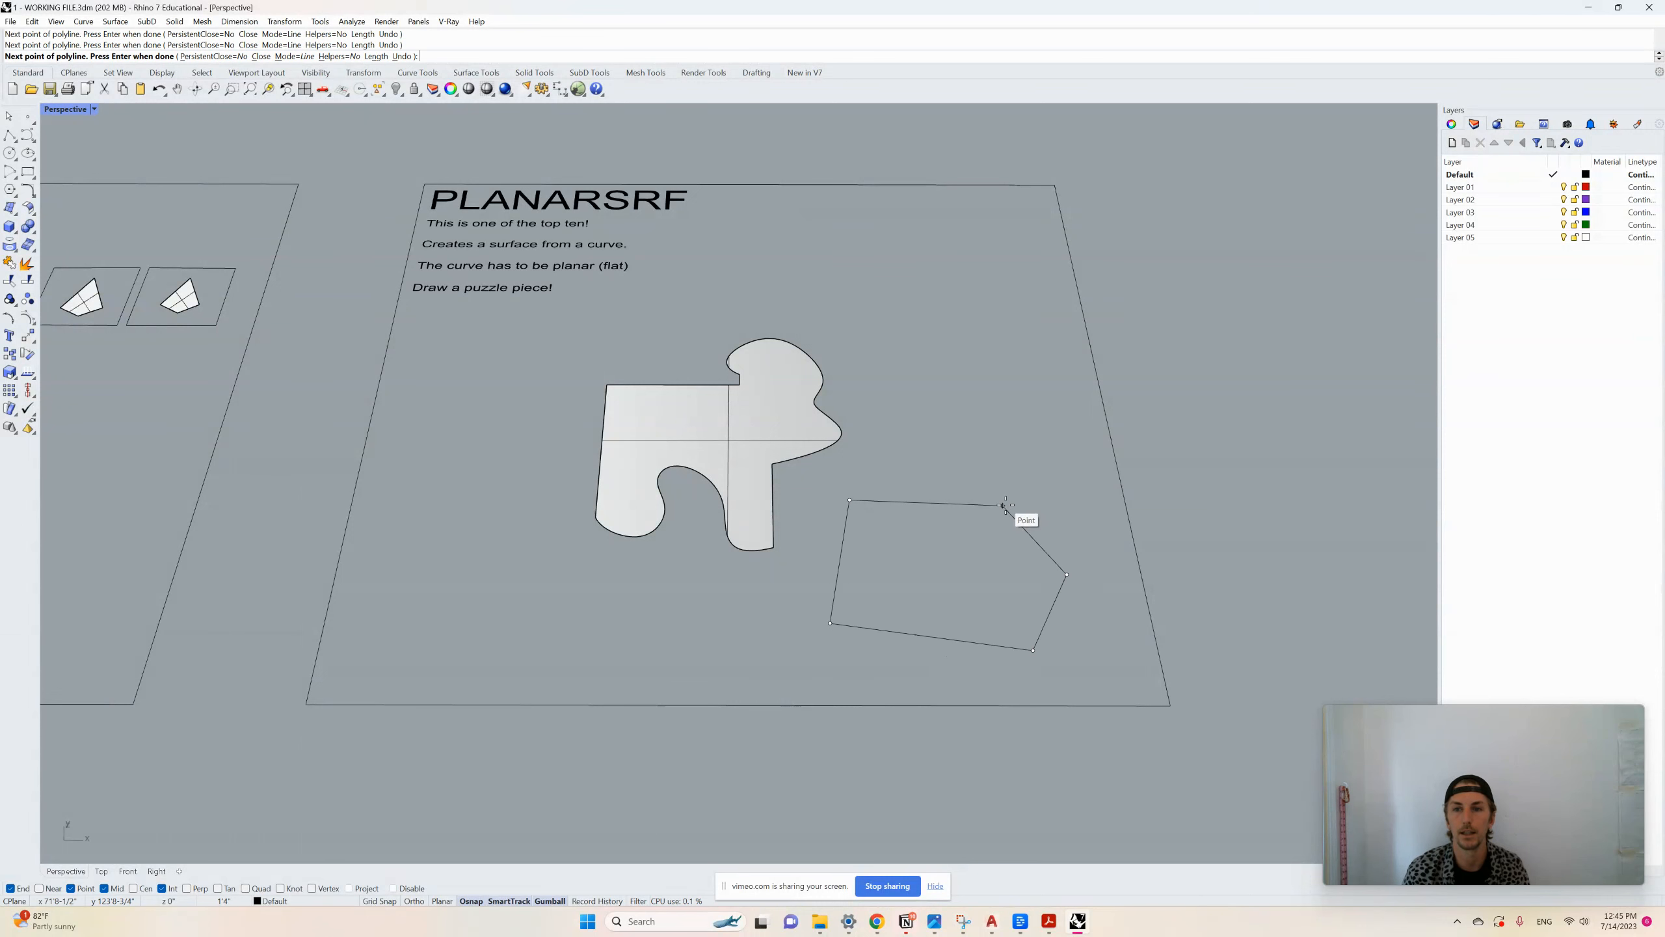
left_click(1002, 505)
Raise the five-sided polyline's rightmost corner point by .2 along the vertical Z axis
left_click(1069, 573)
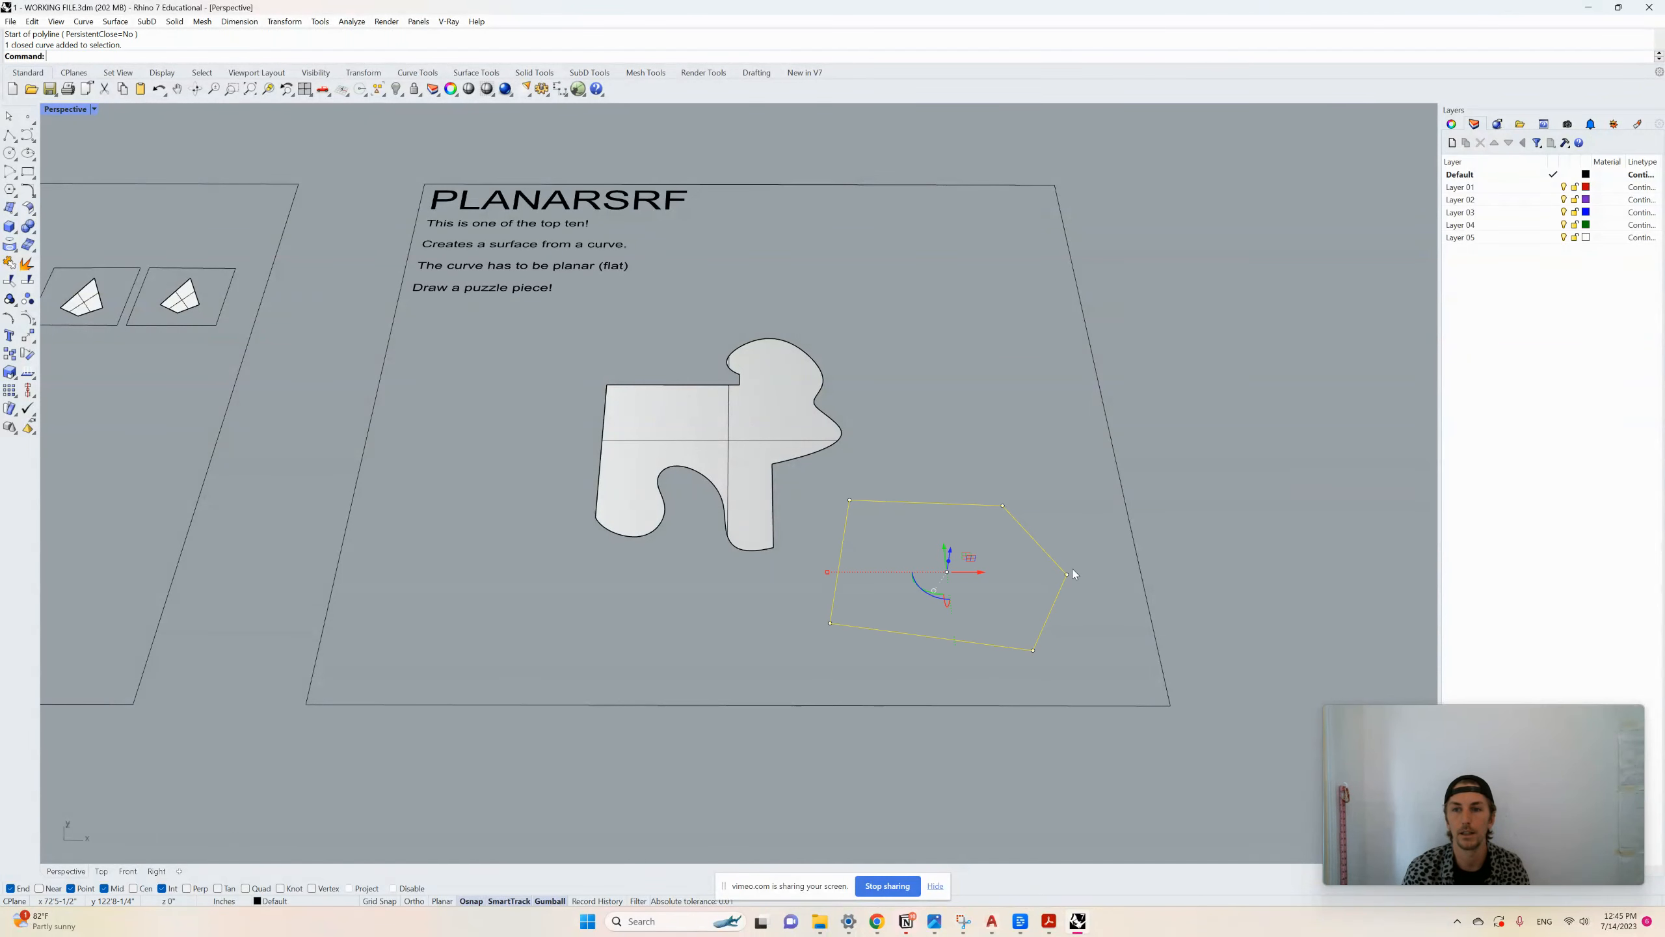
left_click(1067, 573)
scroll(1067, 567, "up", 3)
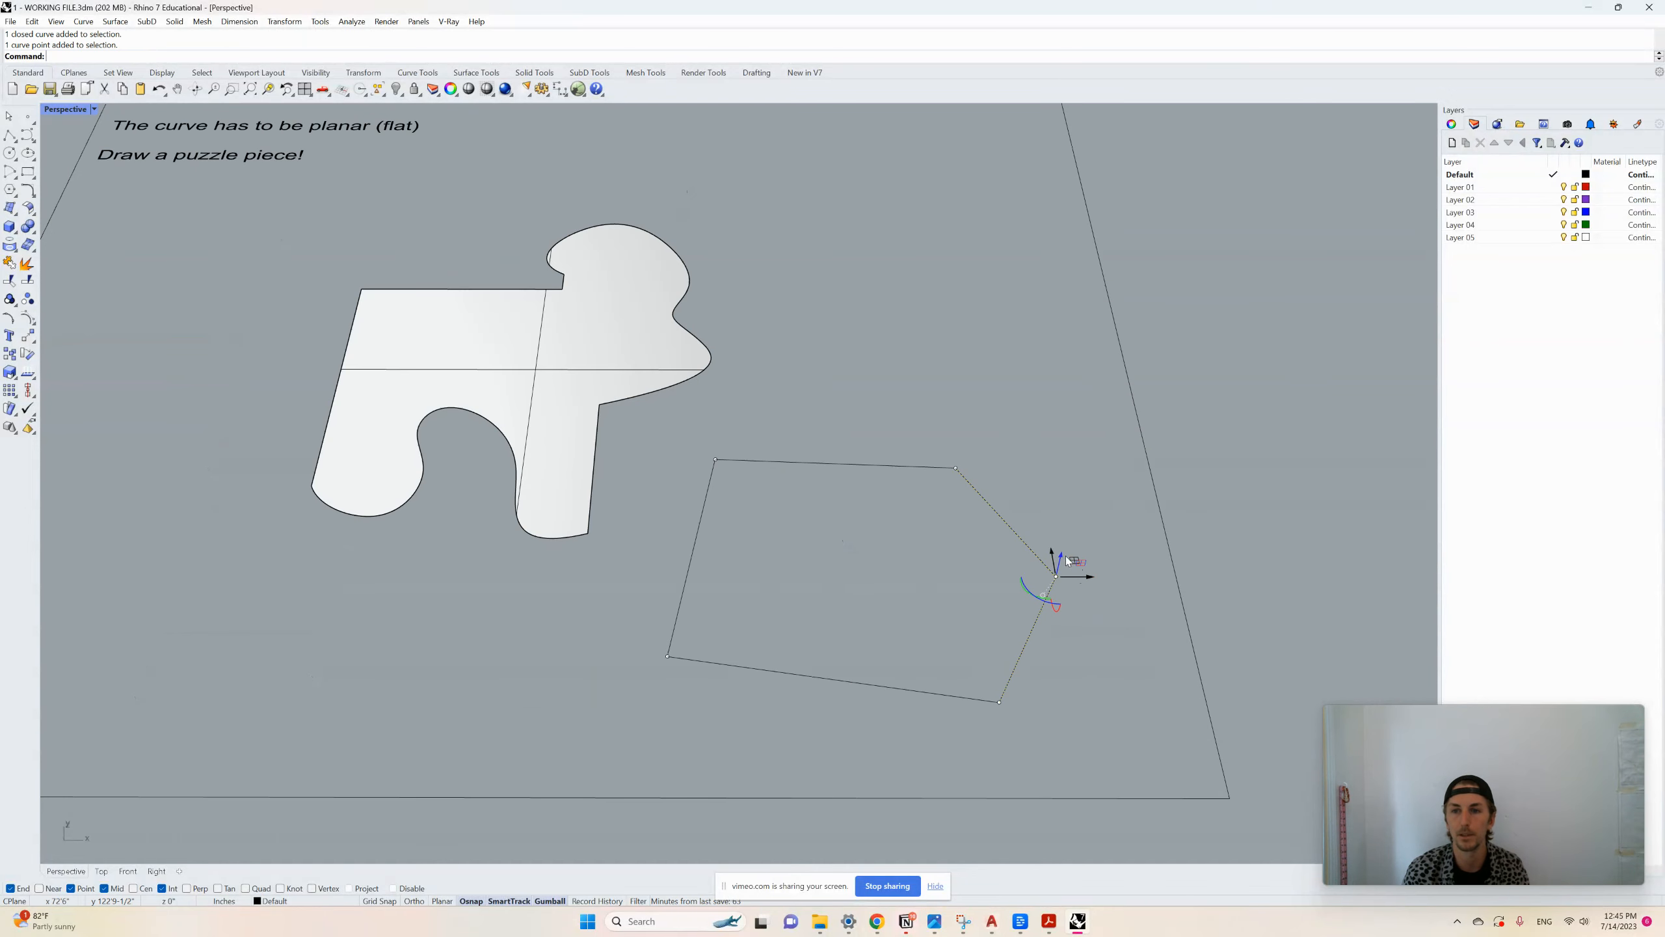
left_click(1062, 558)
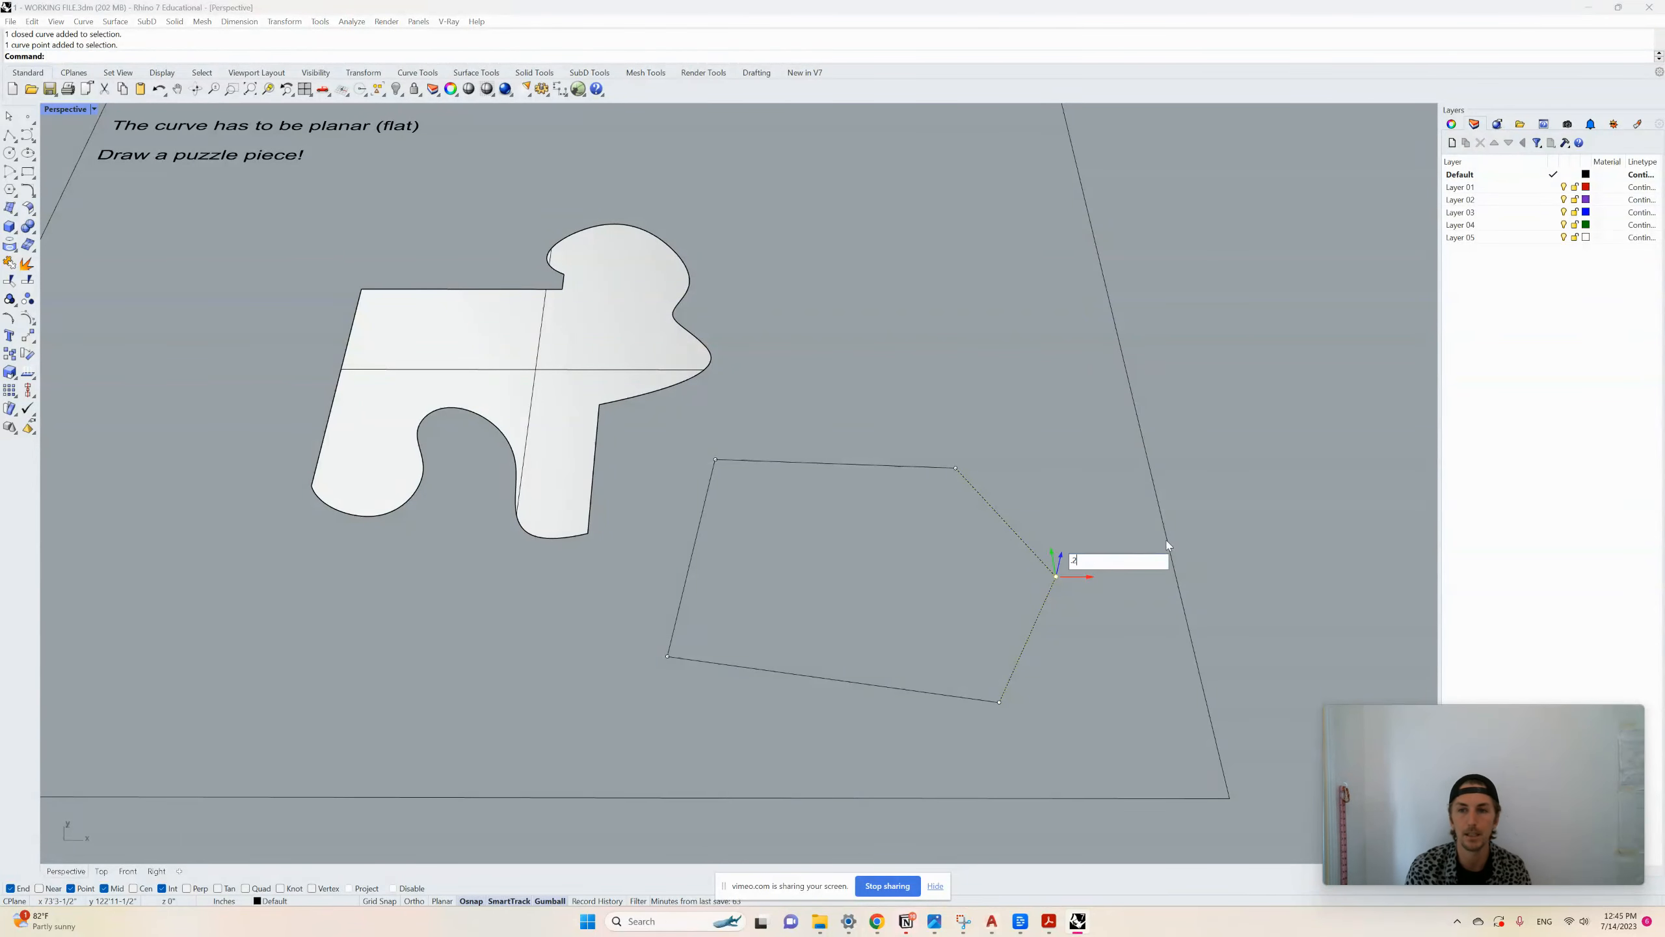
key("Return")
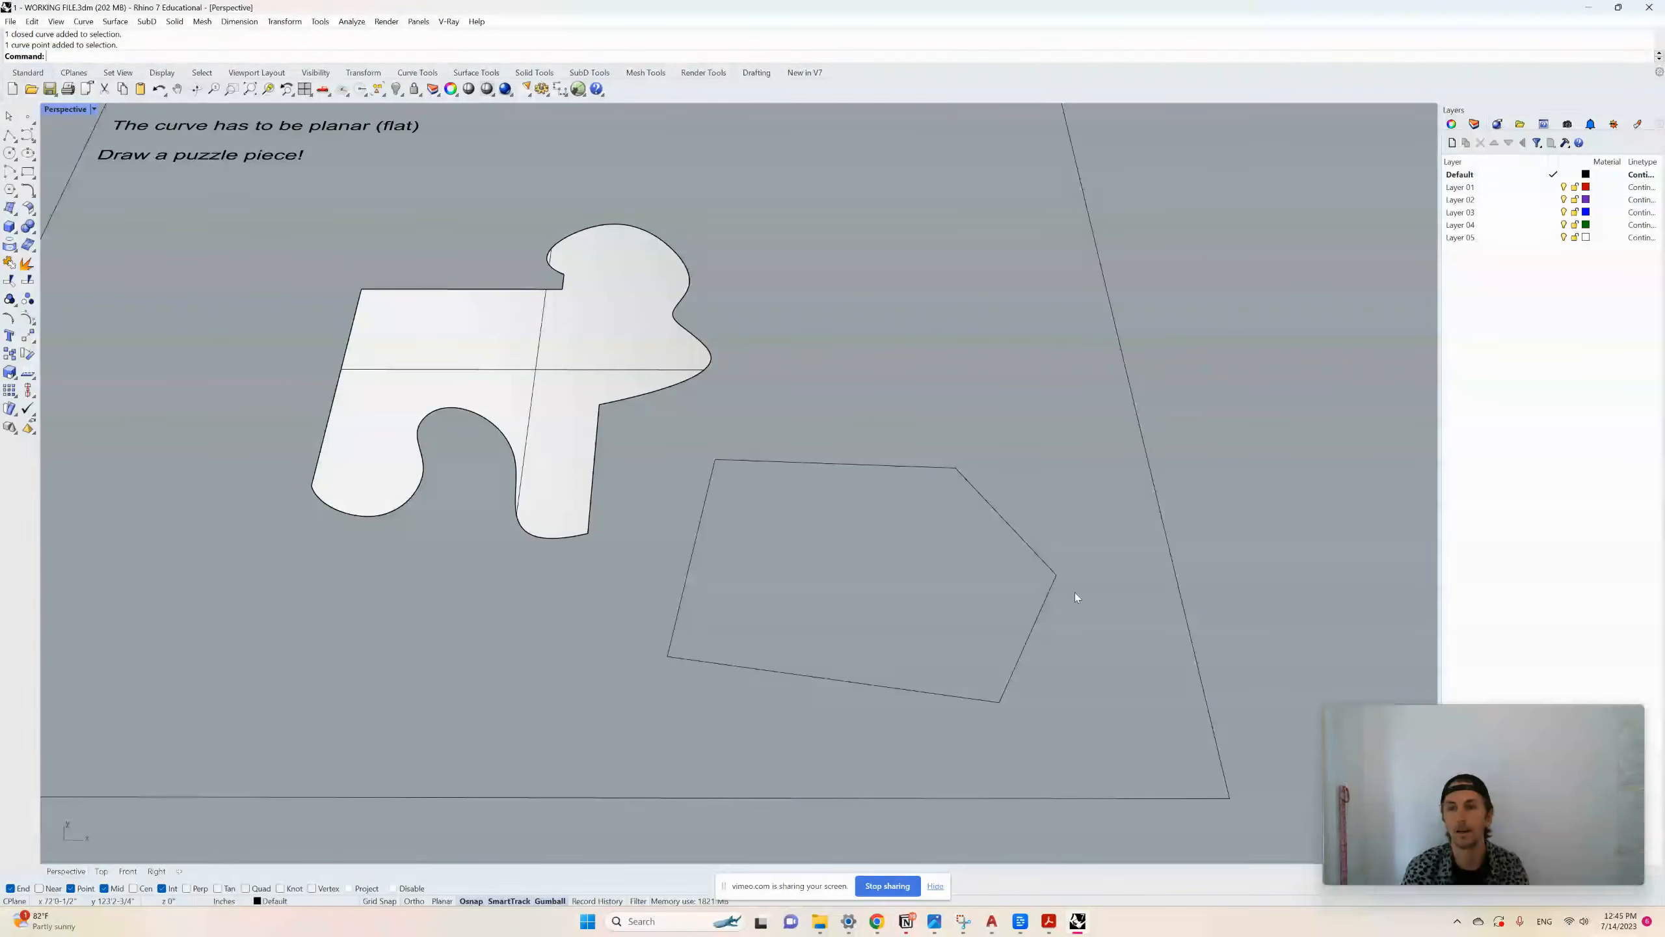
Try to create a PlanarSrf surface from the five-sided polyline with the raised corner
scroll(938, 595, "down", 3)
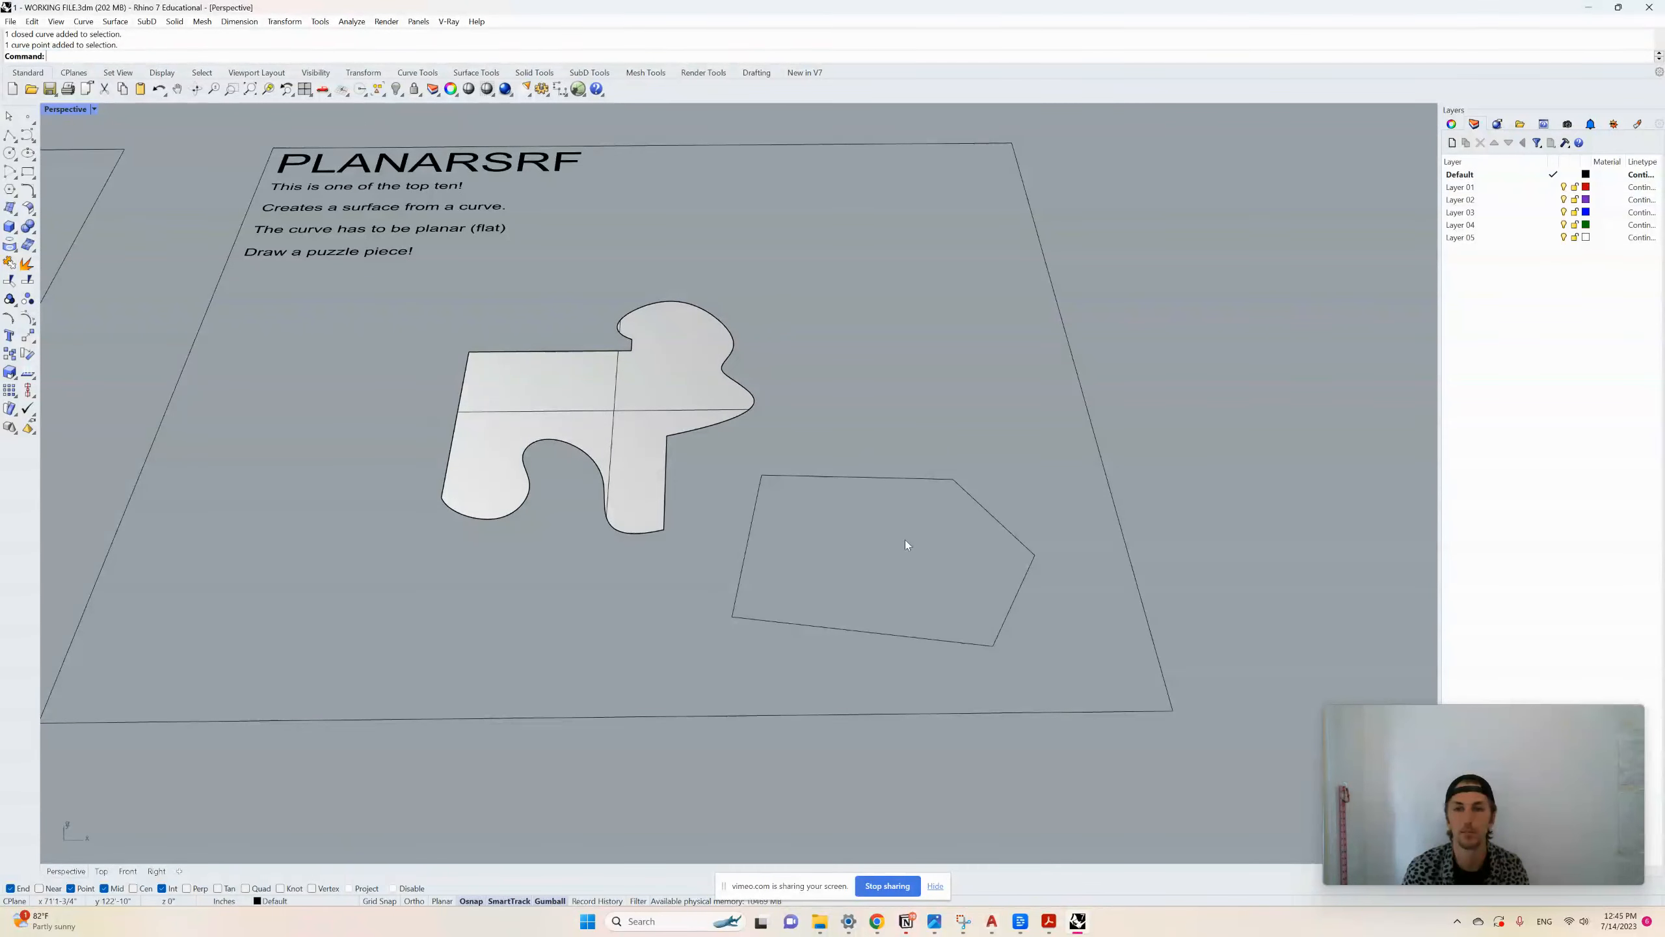
left_click(872, 477)
type("Planar")
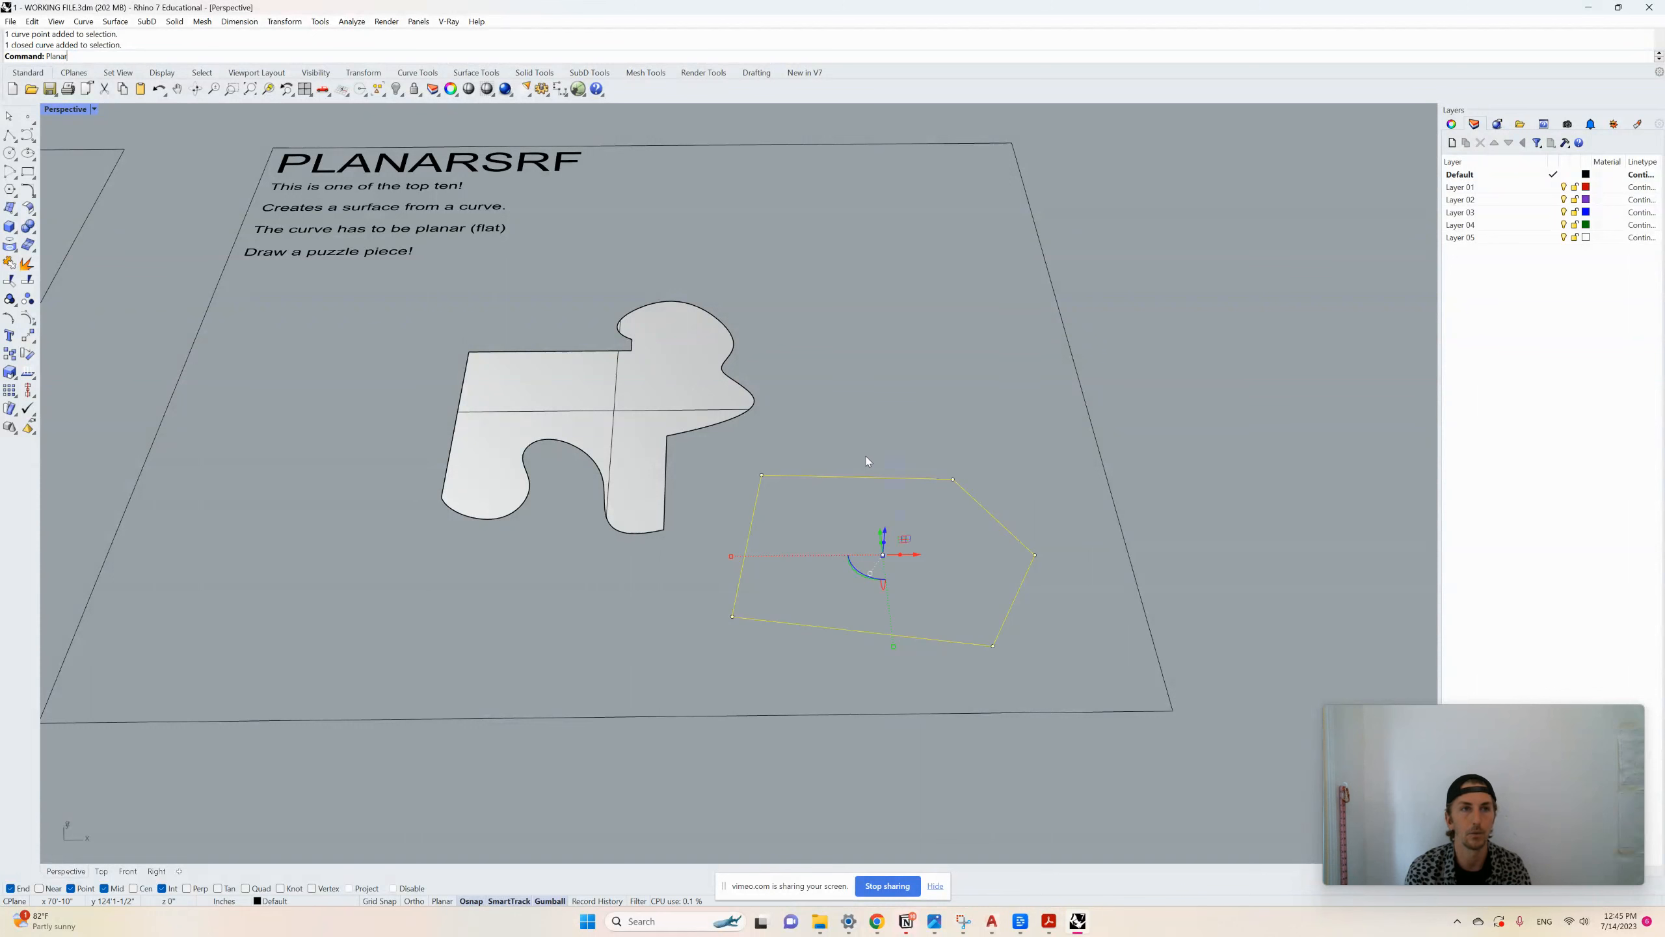
type("Srf")
key("Return")
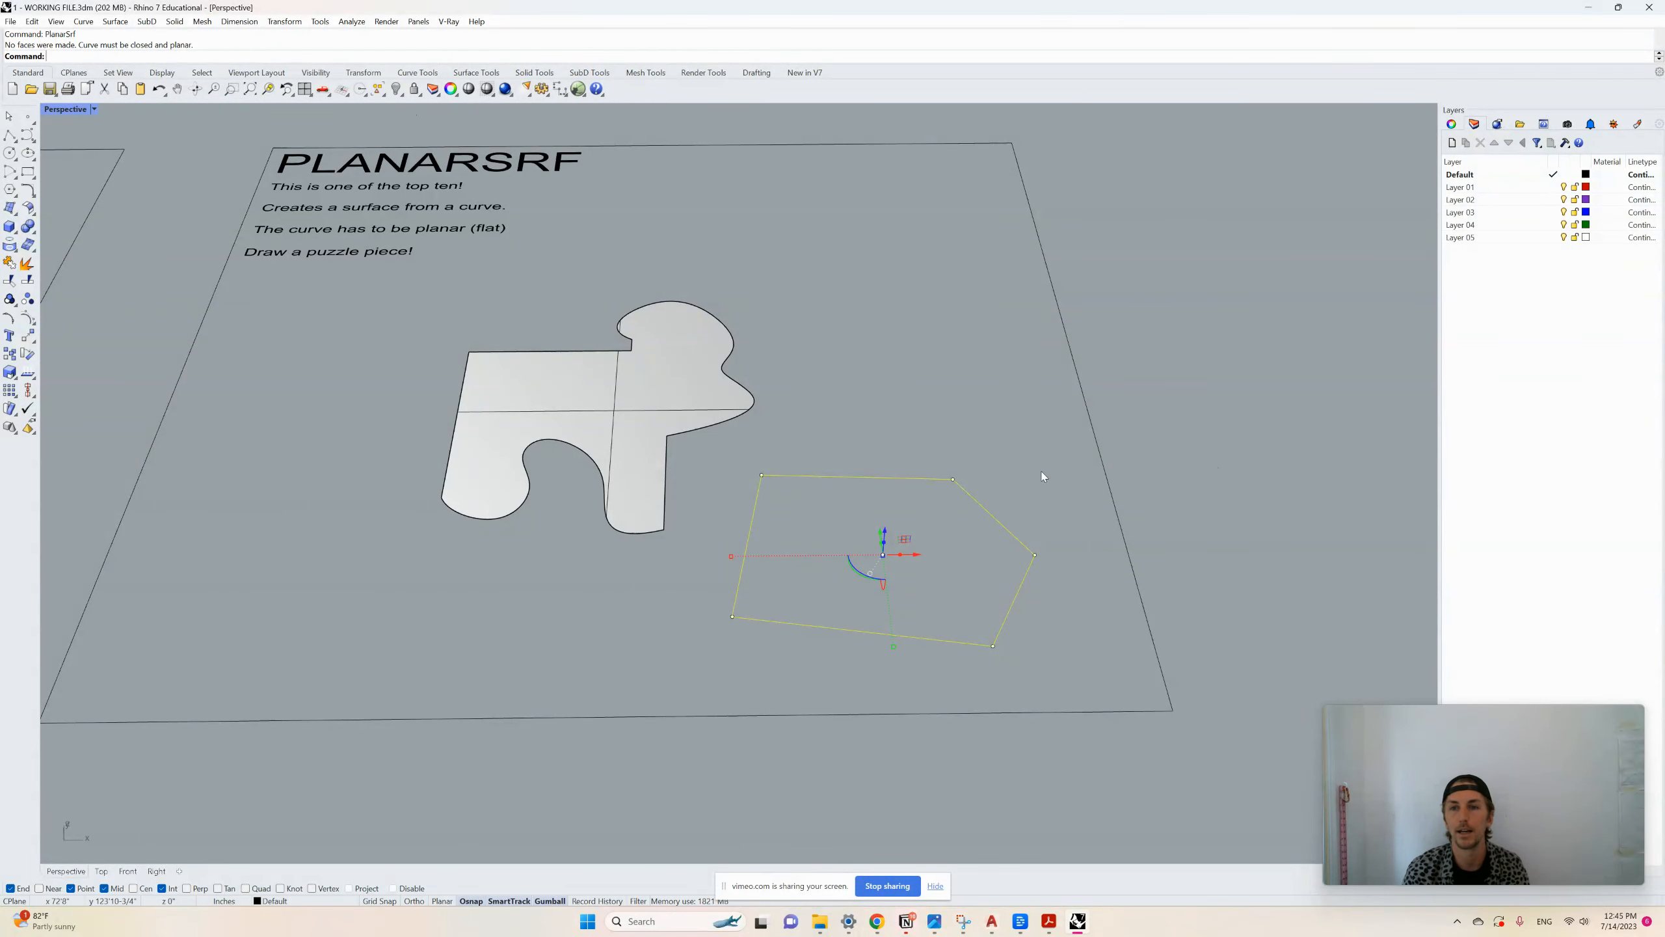
Delete the non-planar five-sided polyline beside the puzzle piece in the PLANARSRF exercise frame
key("Escape")
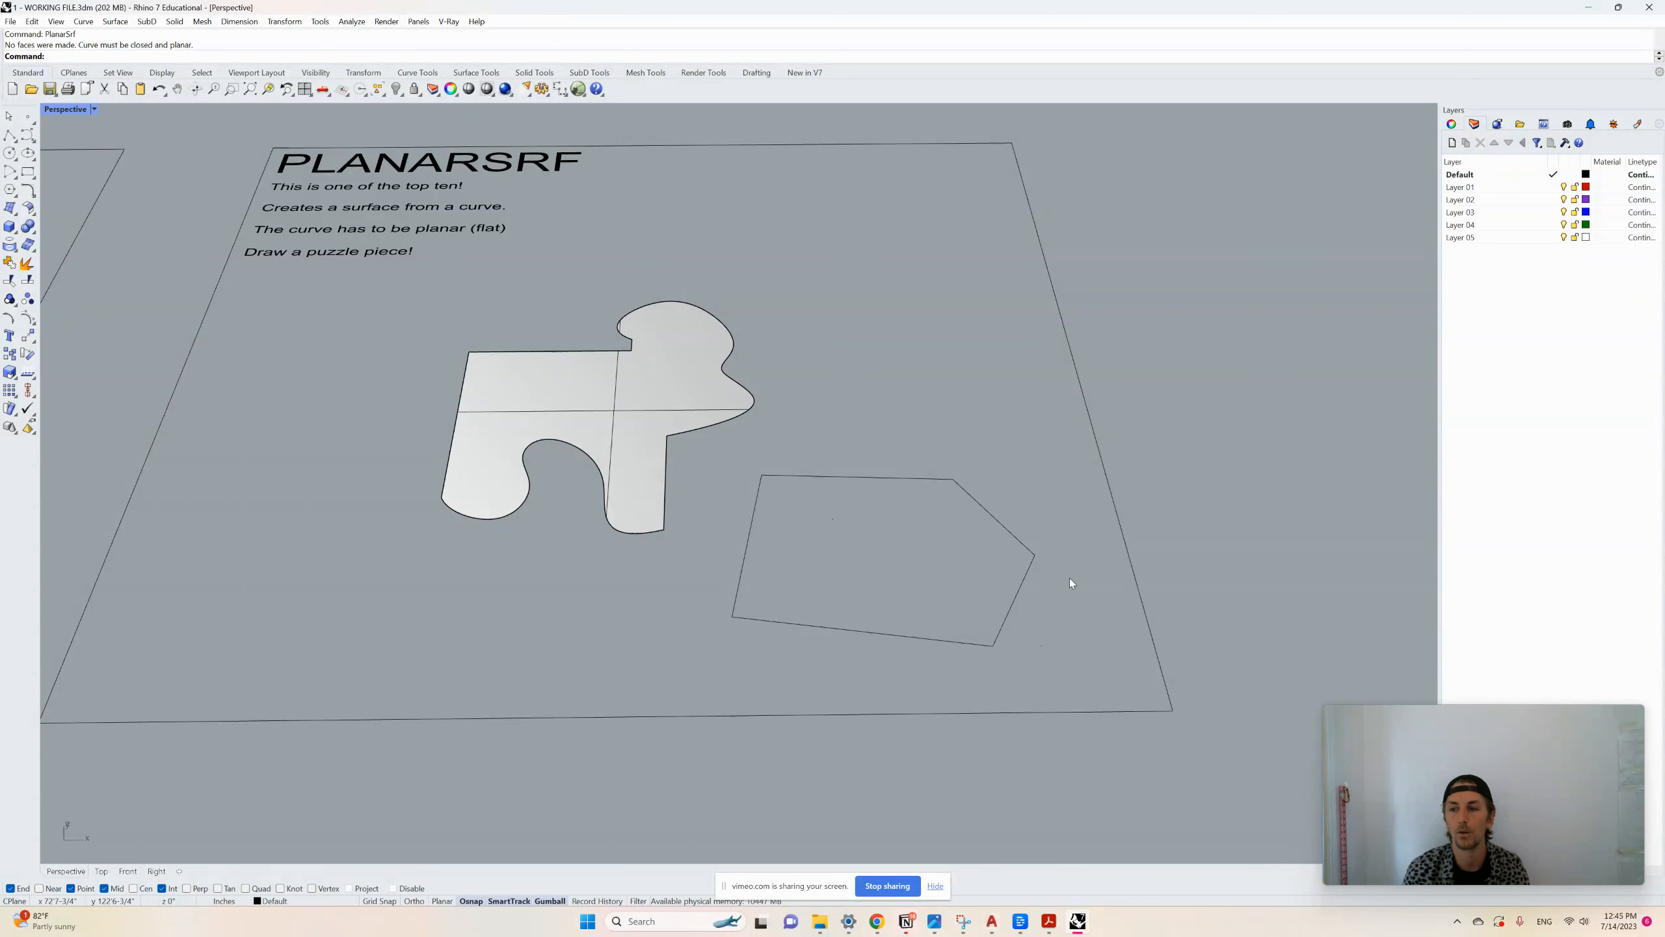
left_click(1013, 598)
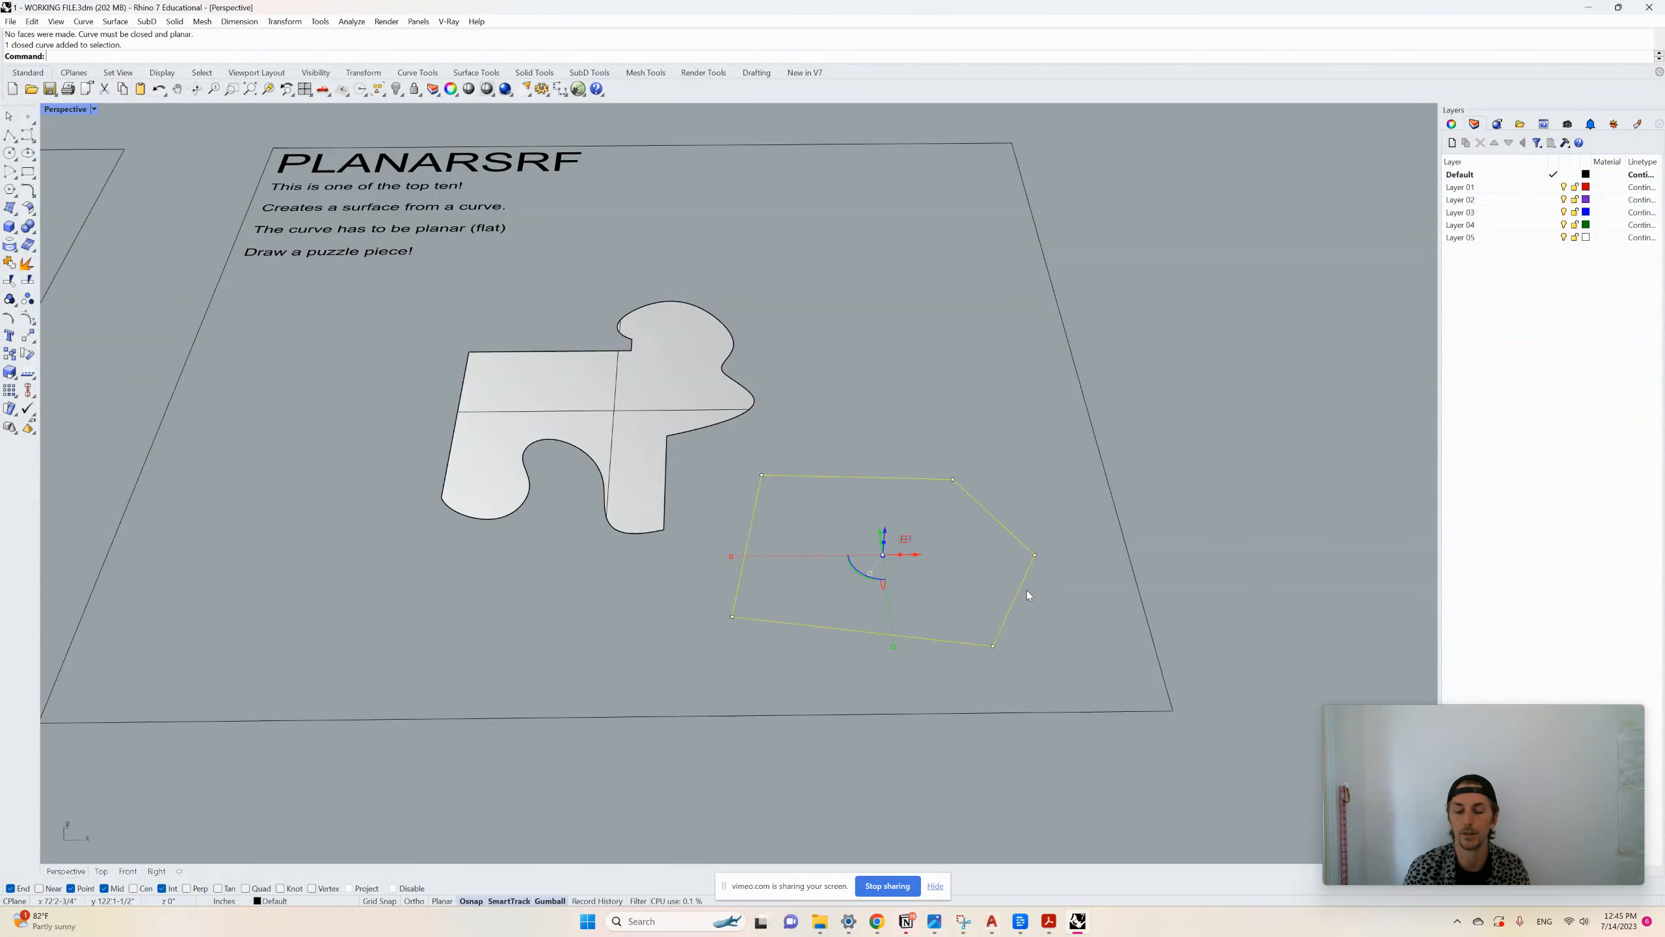
key("Delete")
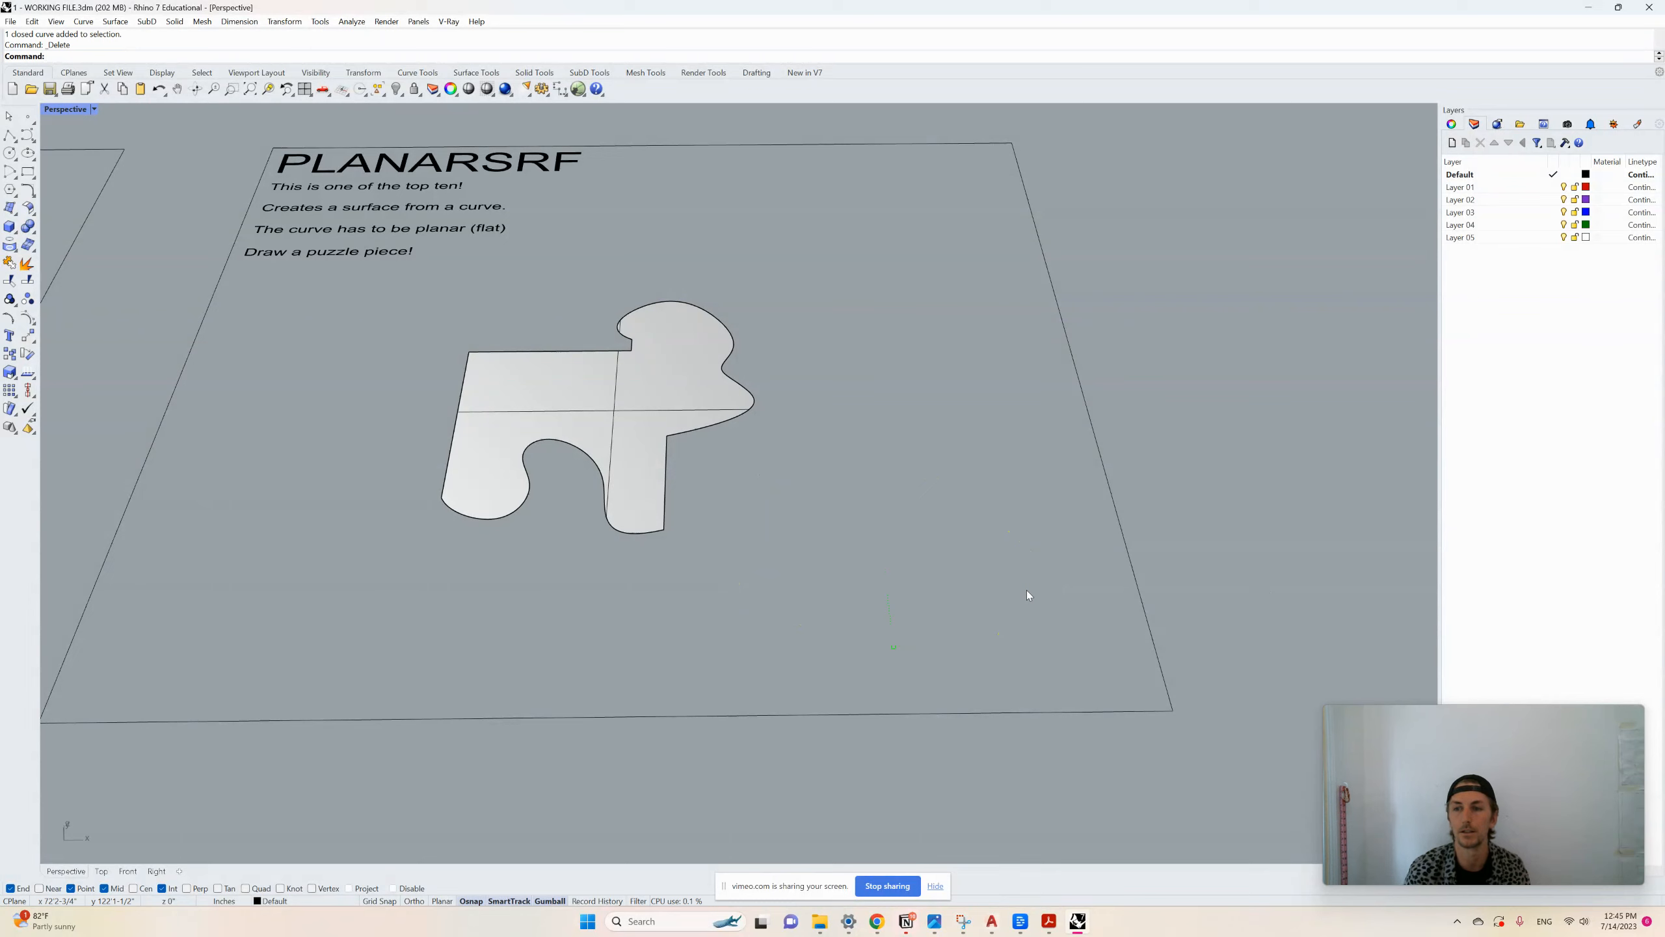
scroll(948, 558, "down", 4)
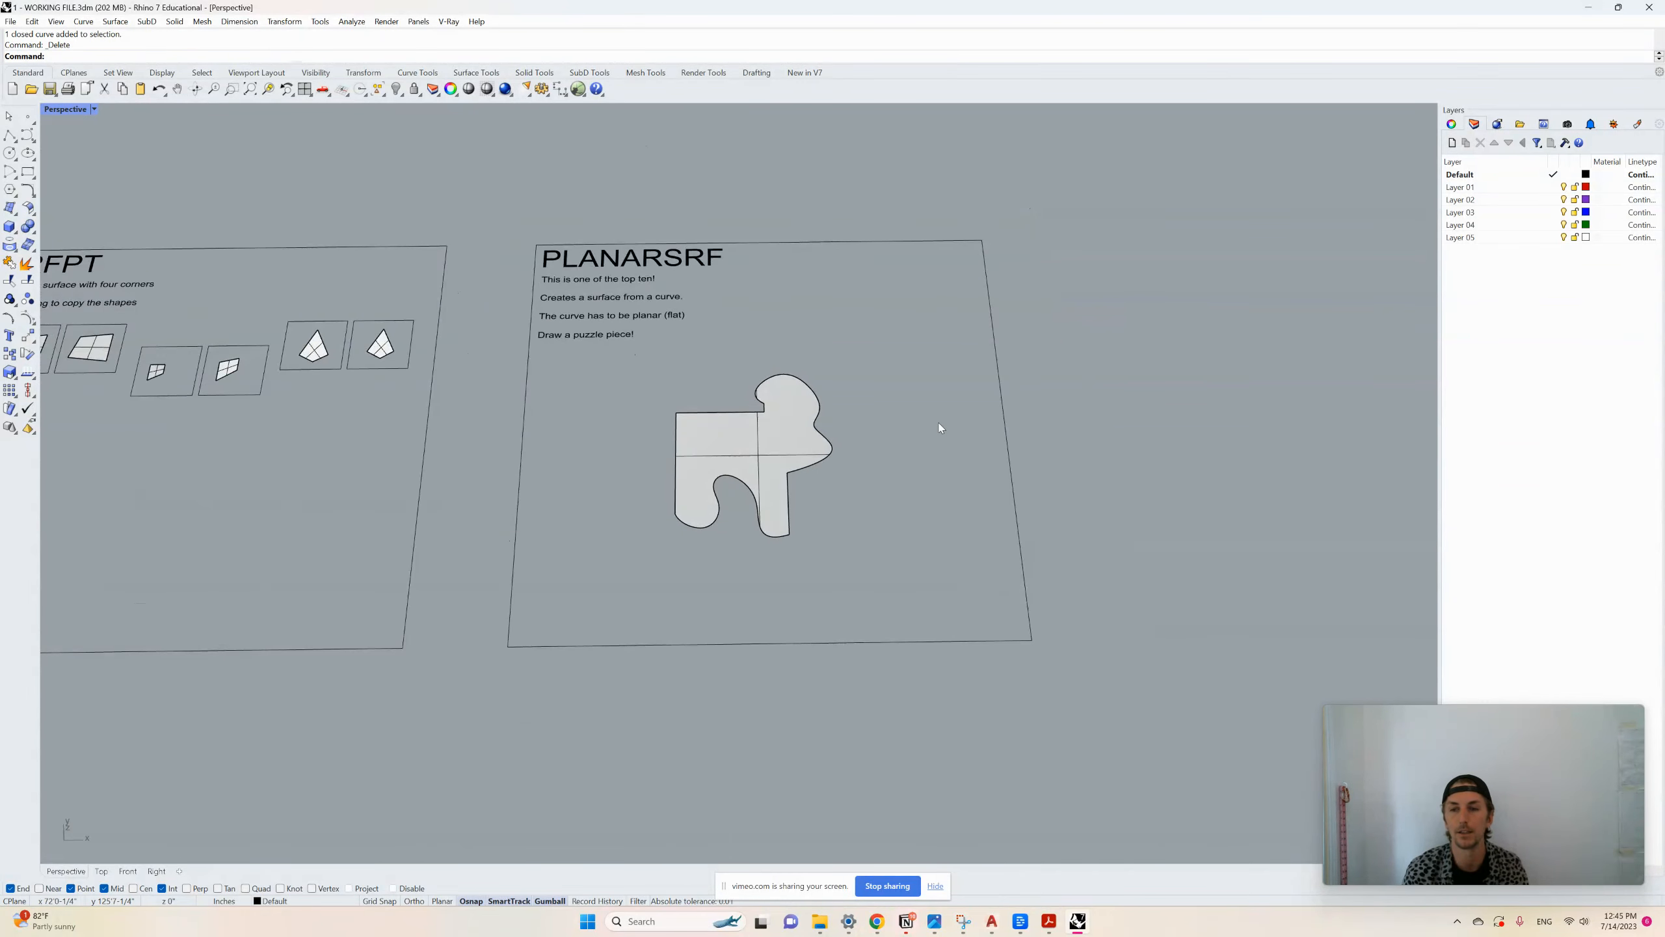
scroll(1118, 363, "down", 6)
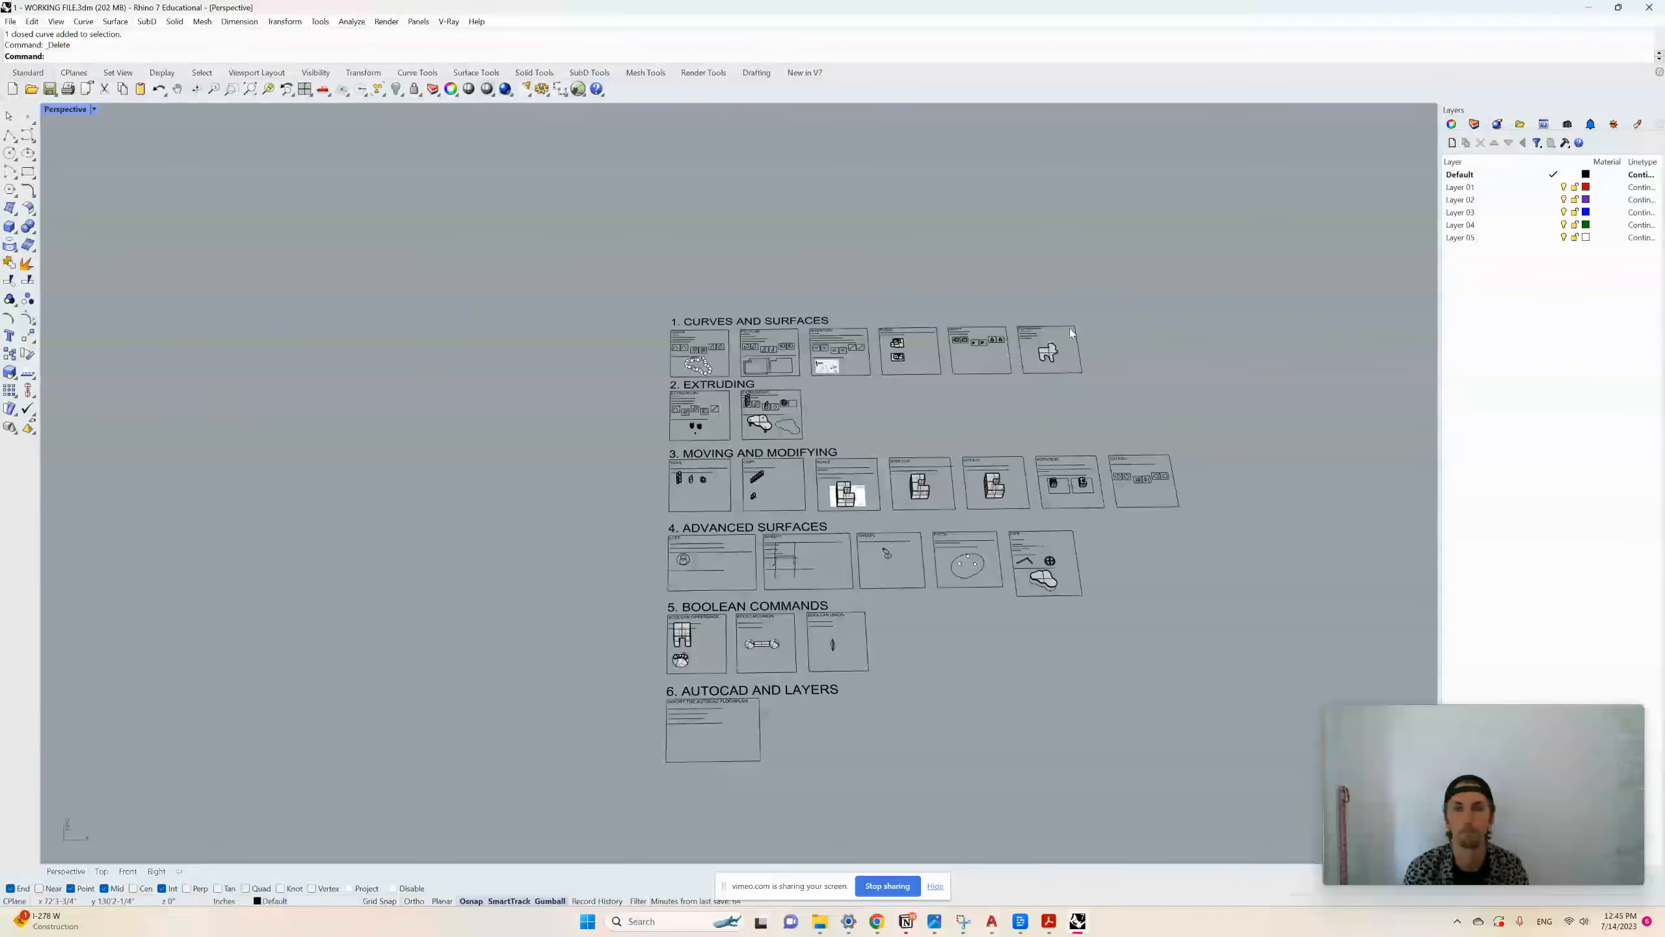
scroll(1056, 348, "up", 3)
mouse_move(1506, 819)
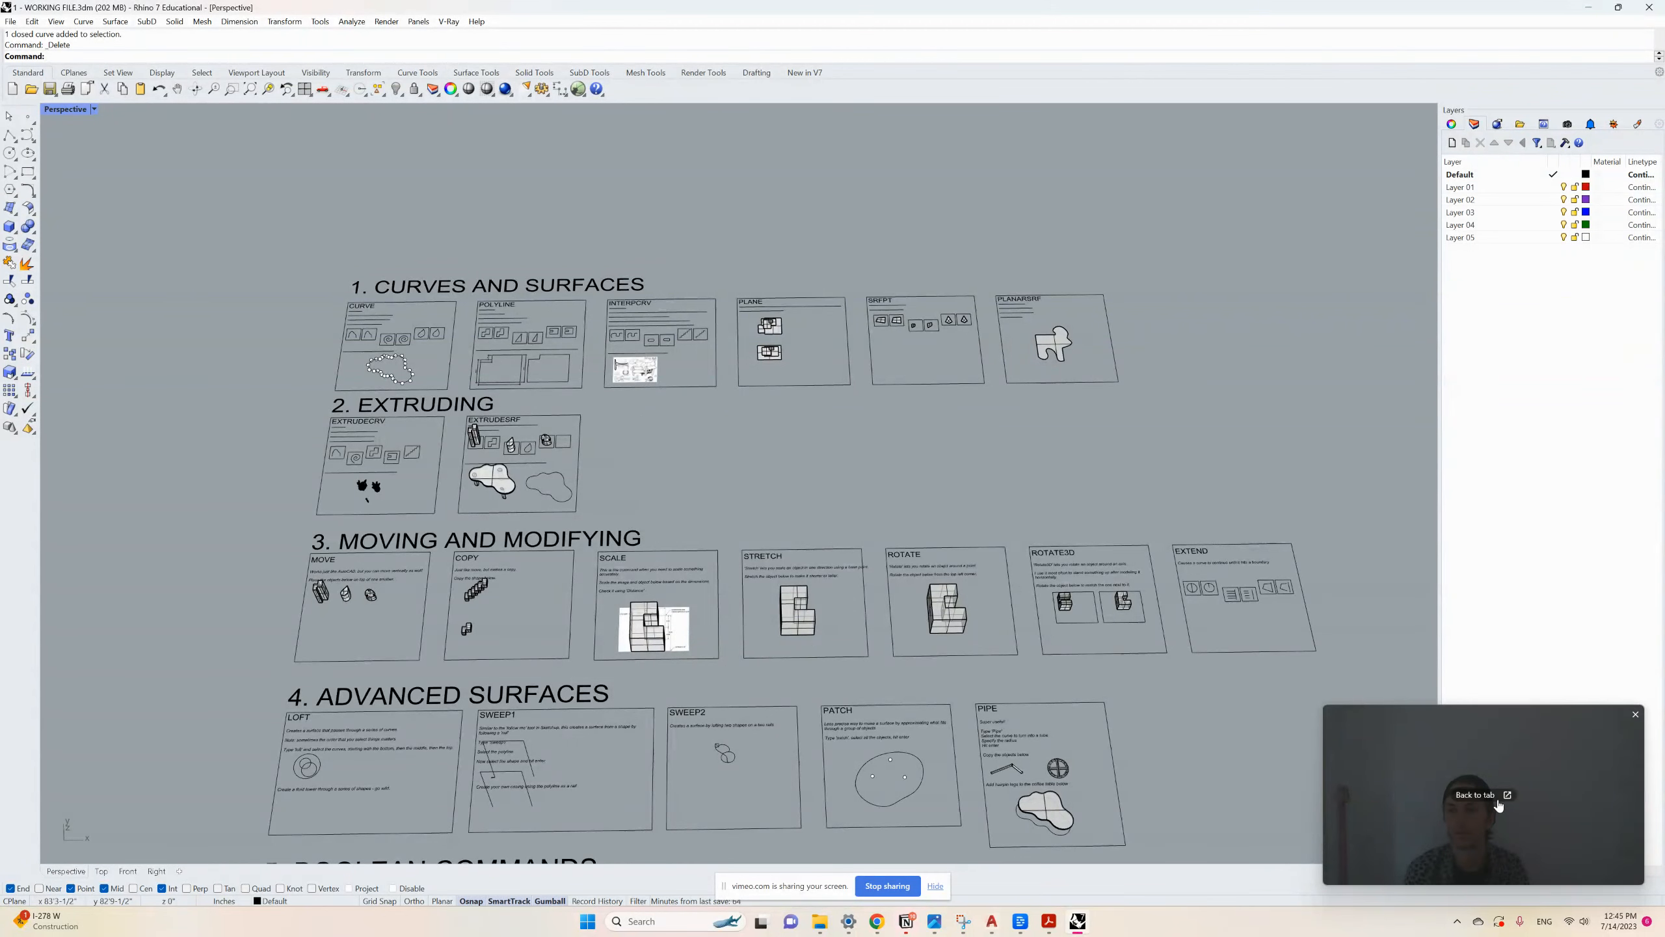